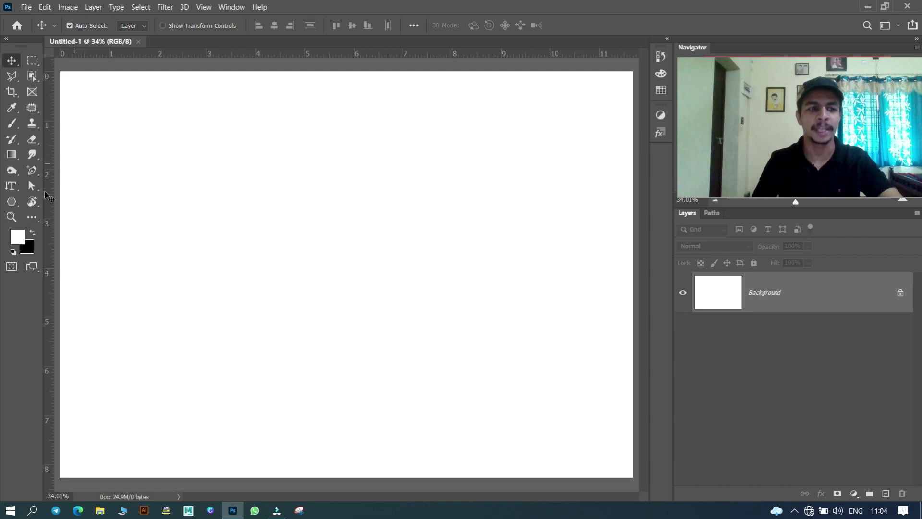
- Start a new horizontal text layer on the canvas
{"action": "left_click", "coordinate": [15, 189]}
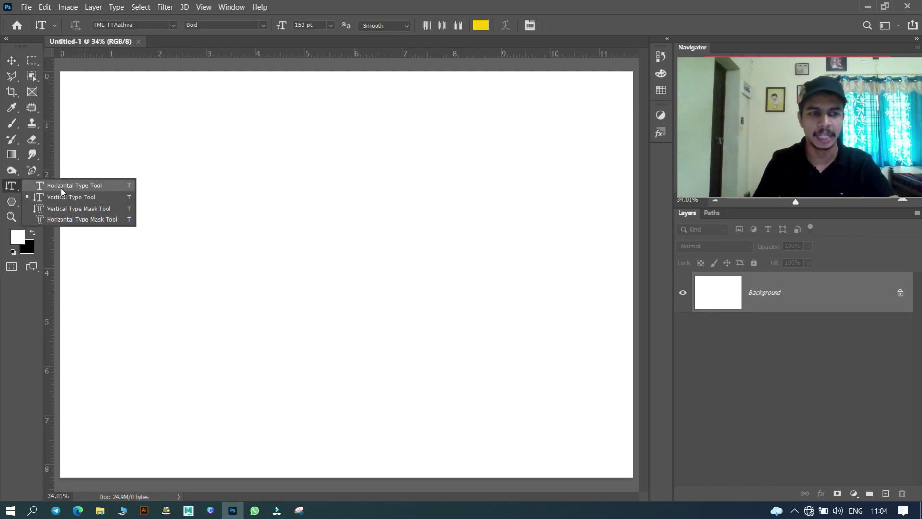
{"action": "left_click", "coordinate": [62, 189]}
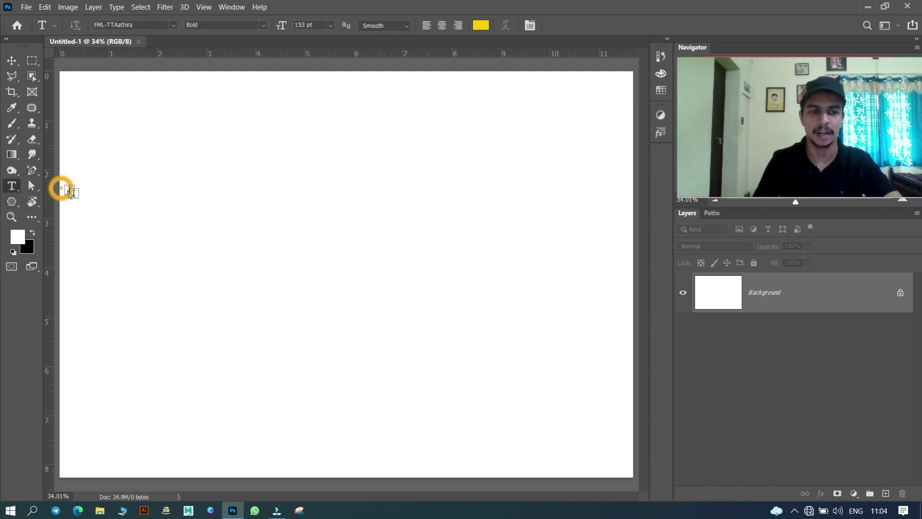
{"action": "left_click", "coordinate": [195, 239]}
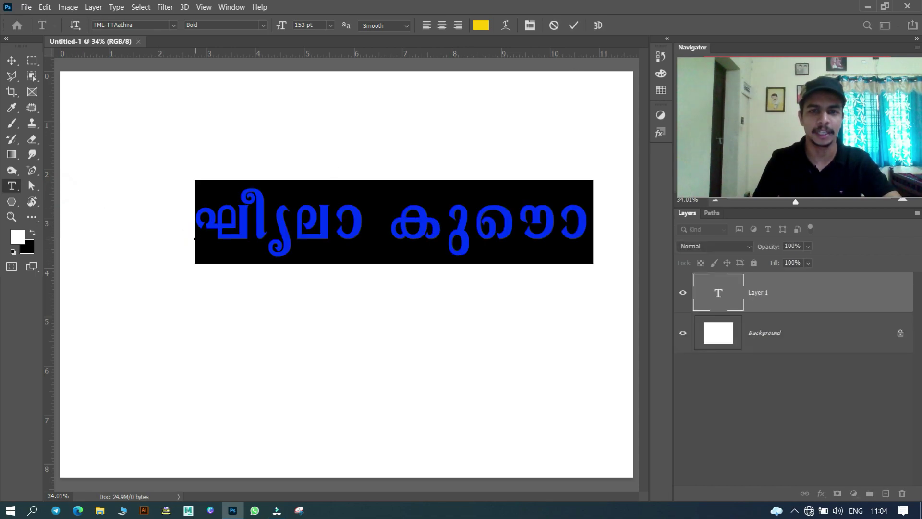
- Set the text colour to dark red (990033) and choose a font family
{"action": "left_click", "coordinate": [479, 26]}
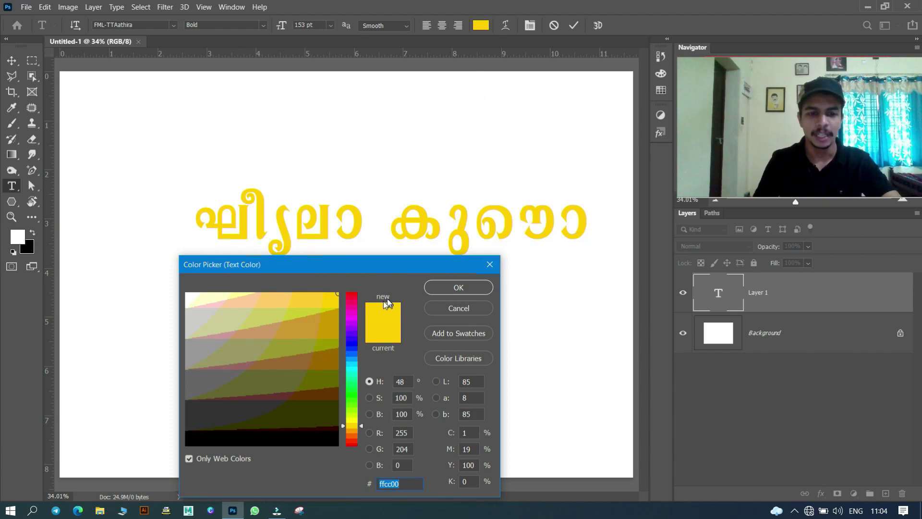
{"action": "left_click_drag", "start_coordinate": [353, 305], "coordinate": [353, 298]}
{"action": "mouse_move", "coordinate": [307, 372]}
{"action": "left_mouse_down"}
{"action": "mouse_move", "coordinate": [319, 333]}
{"action": "mouse_move", "coordinate": [339, 333]}
{"action": "left_mouse_up"}
{"action": "left_click", "coordinate": [473, 289]}
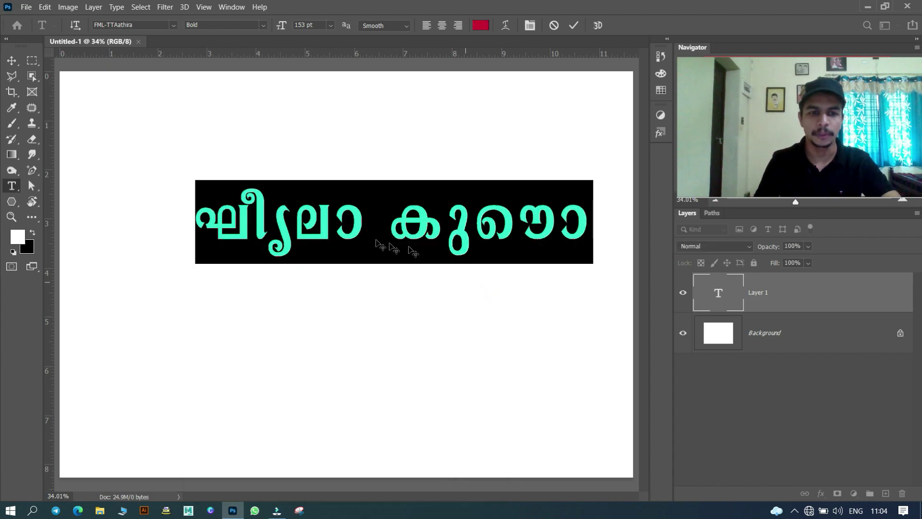
{"action": "left_click", "coordinate": [173, 25]}
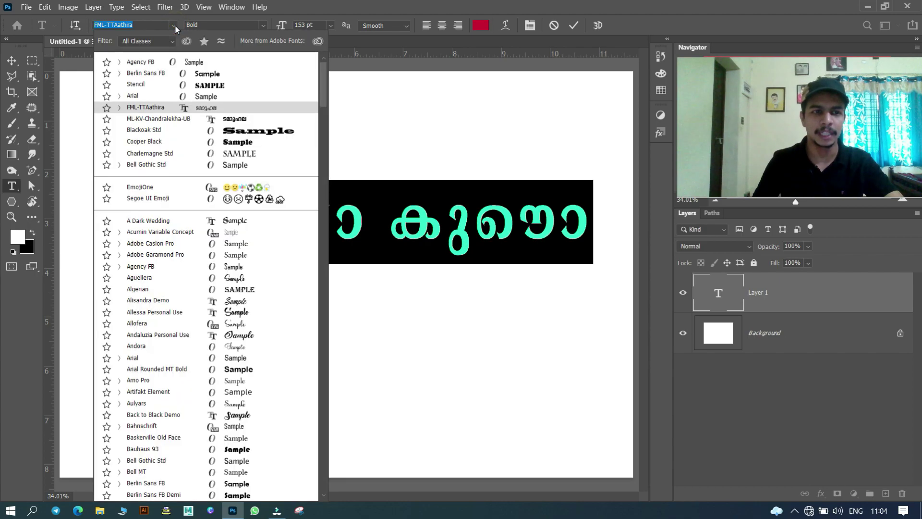
- Set the font to Arial and replace the placeholder with the capitalised word TEXT
{"action": "left_click", "coordinate": [163, 100]}
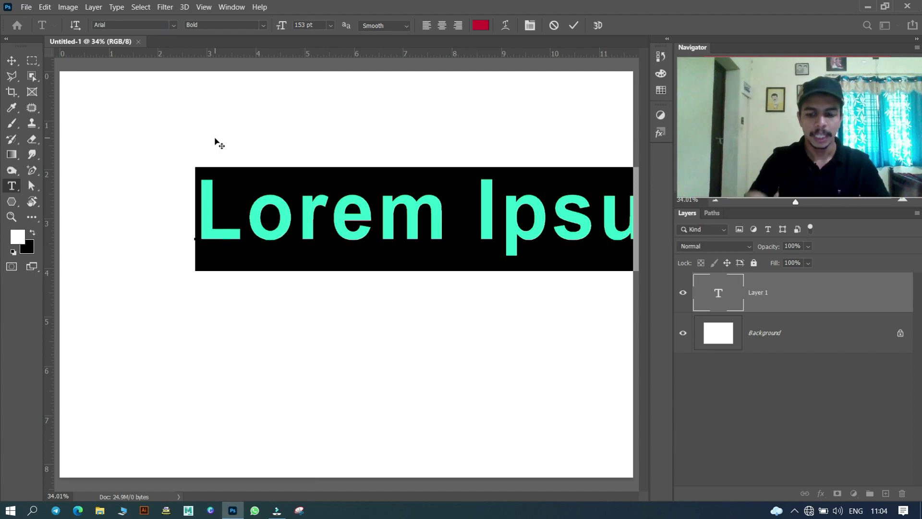
{"action": "key", "text": "BackSpace"}
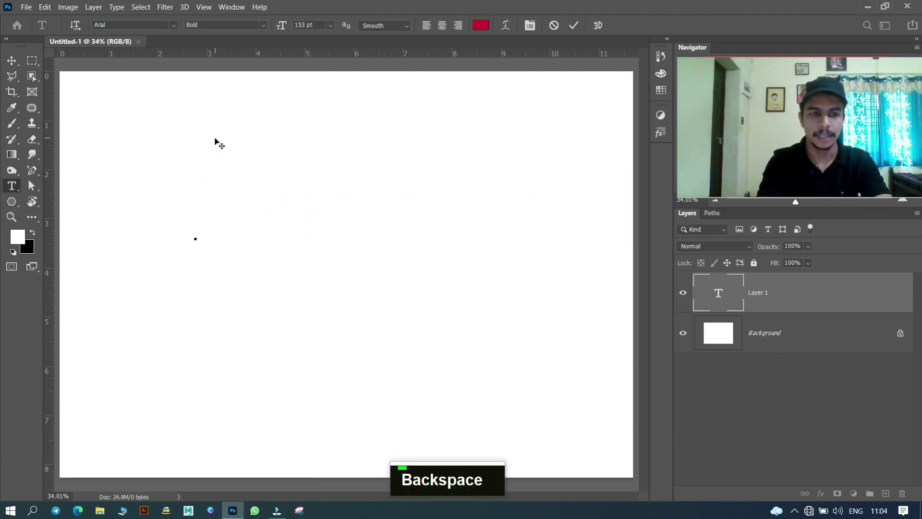
{"action": "key", "text": "Caps_Lock"}
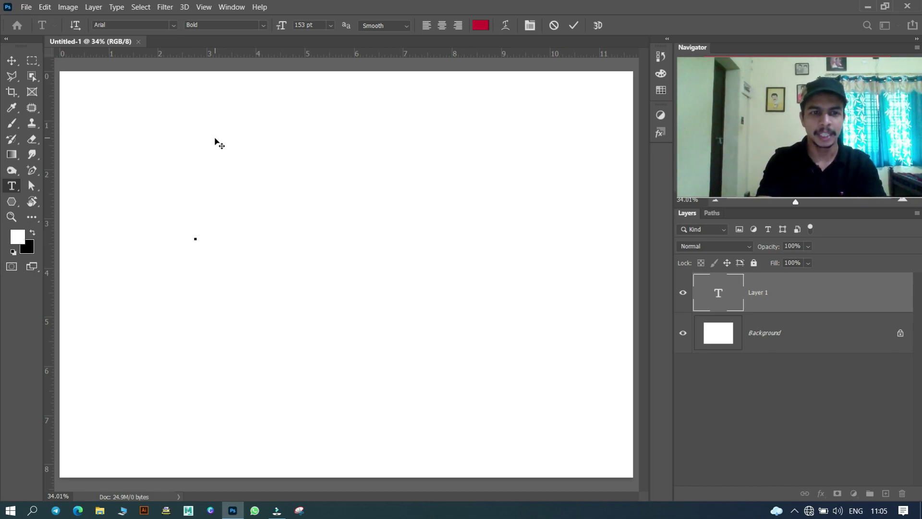
{"action": "type", "text": "TEXT"}
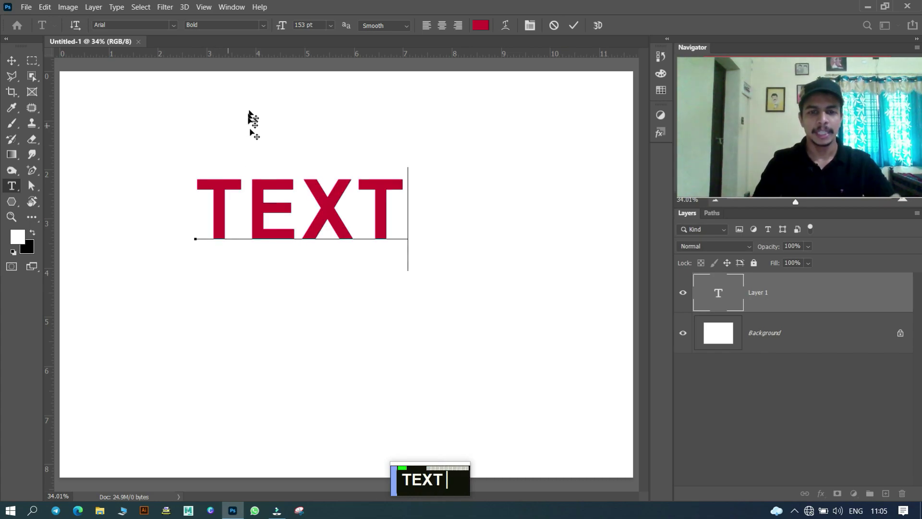
- Commit the TEXT edit and select all text in the TEXT layer
{"action": "double_click", "coordinate": [380, 196]}
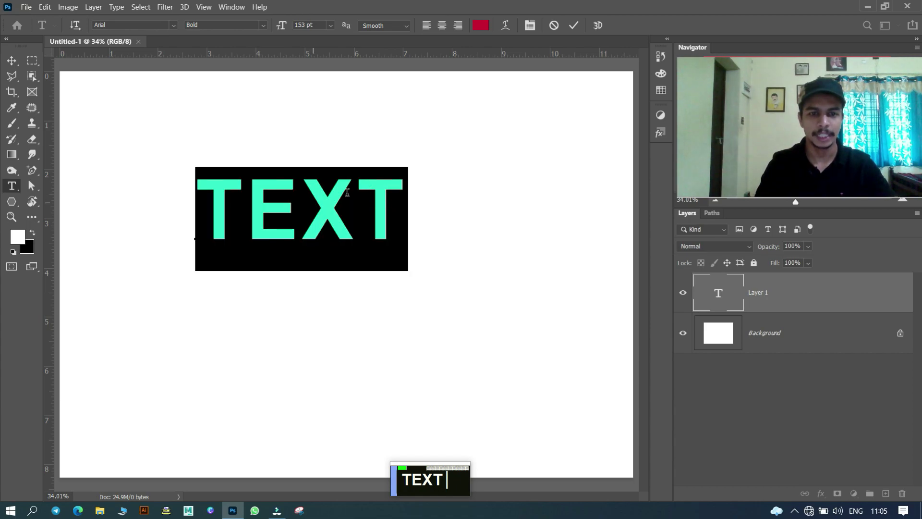
{"action": "left_click", "coordinate": [359, 191]}
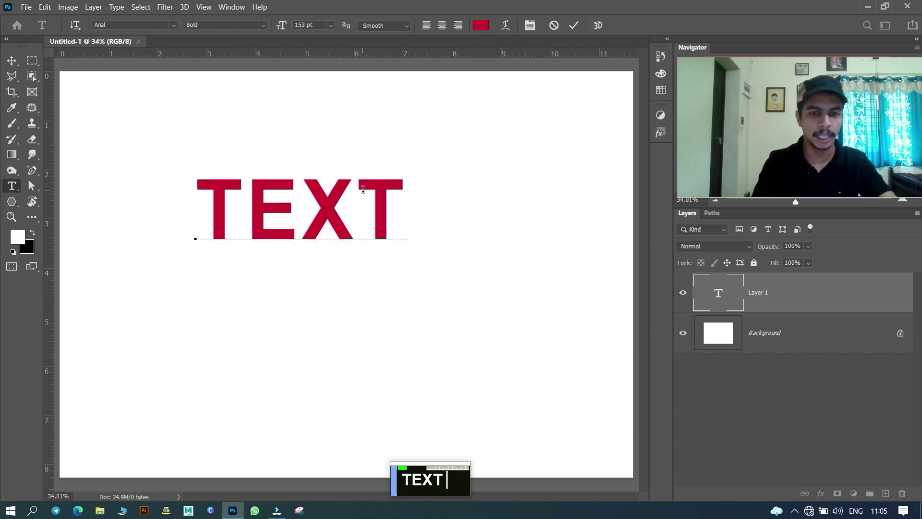
{"action": "key", "text": "ctrl+a"}
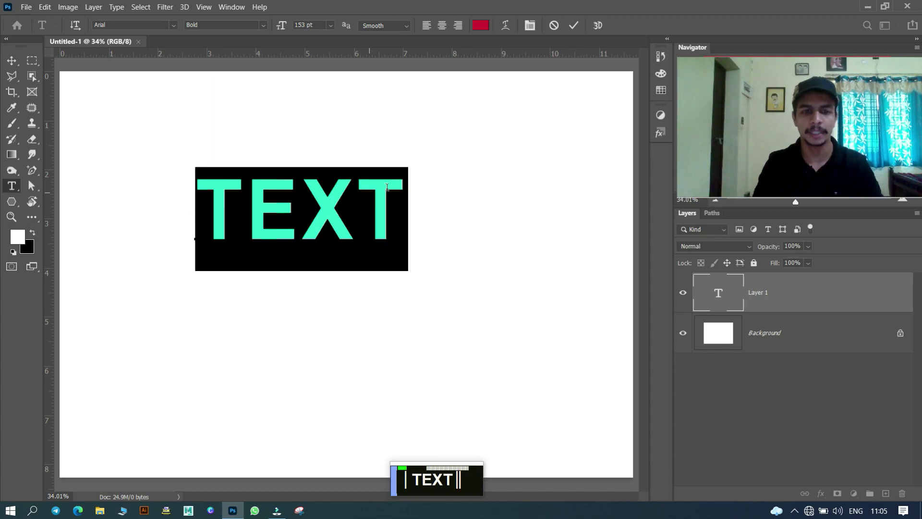
{"action": "left_click", "coordinate": [394, 197]}
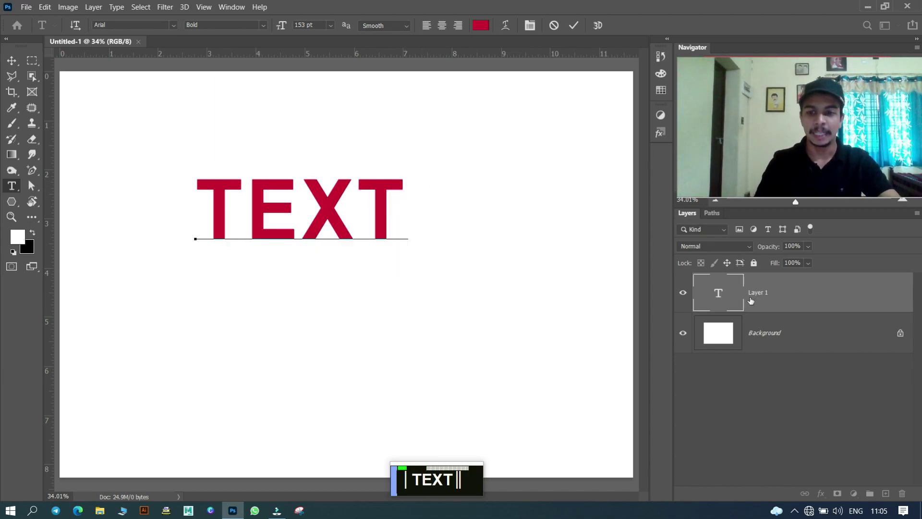
{"action": "left_click", "coordinate": [718, 295]}
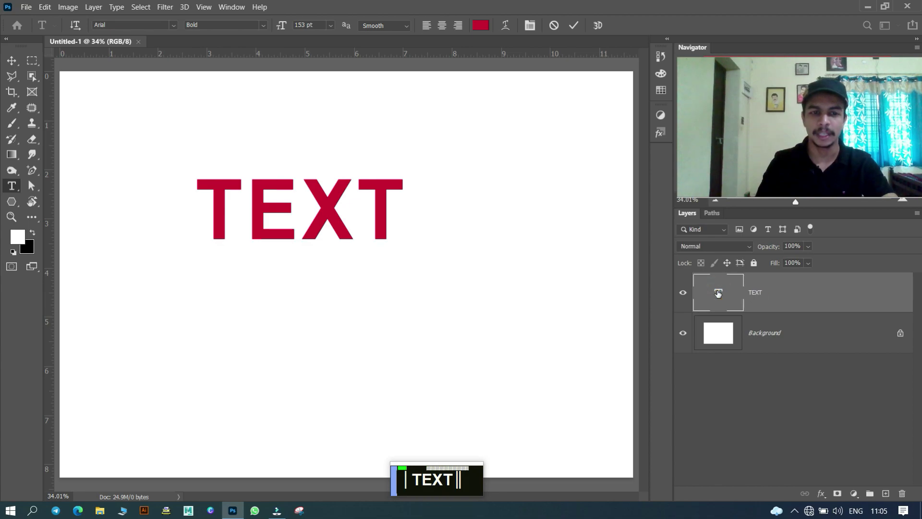
{"action": "double_click", "coordinate": [717, 294]}
{"action": "double_click", "coordinate": [718, 297]}
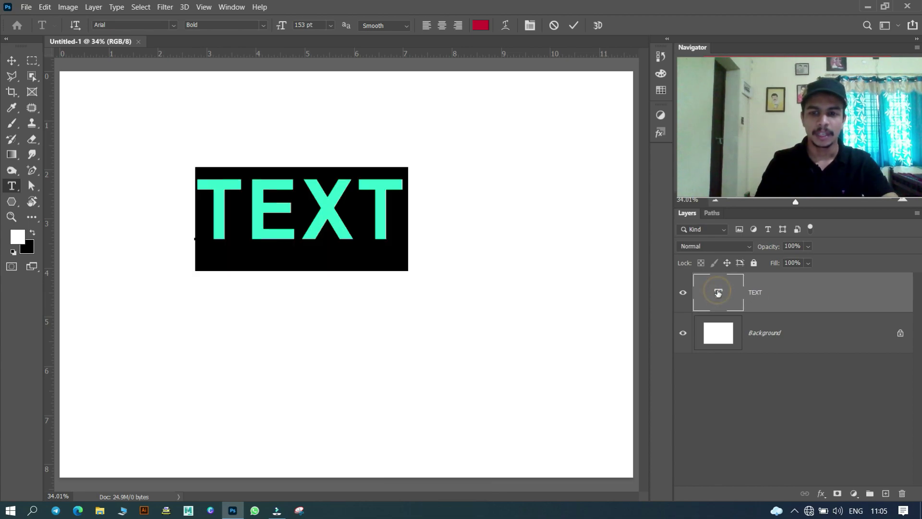
{"action": "double_click", "coordinate": [718, 300]}
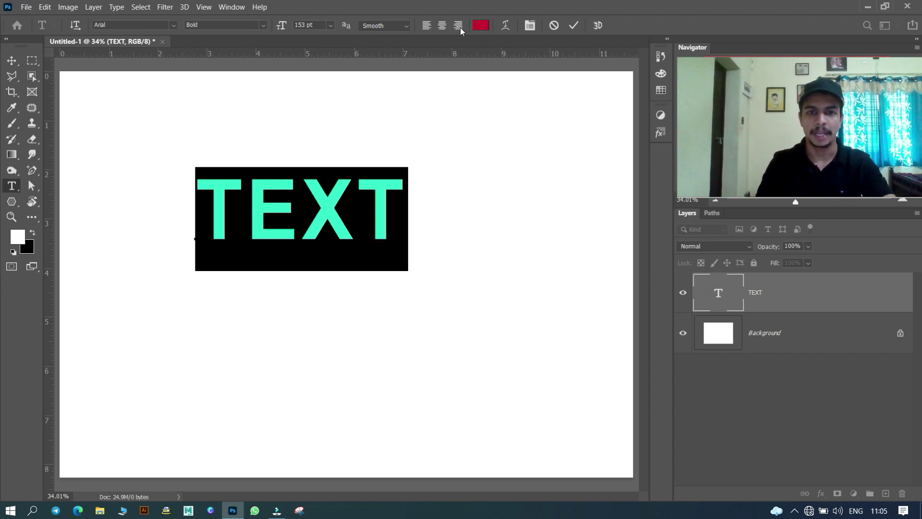
- Restyle TEXT to Arial Black, move it toward the top centre, and commit
{"action": "left_click", "coordinate": [263, 27]}
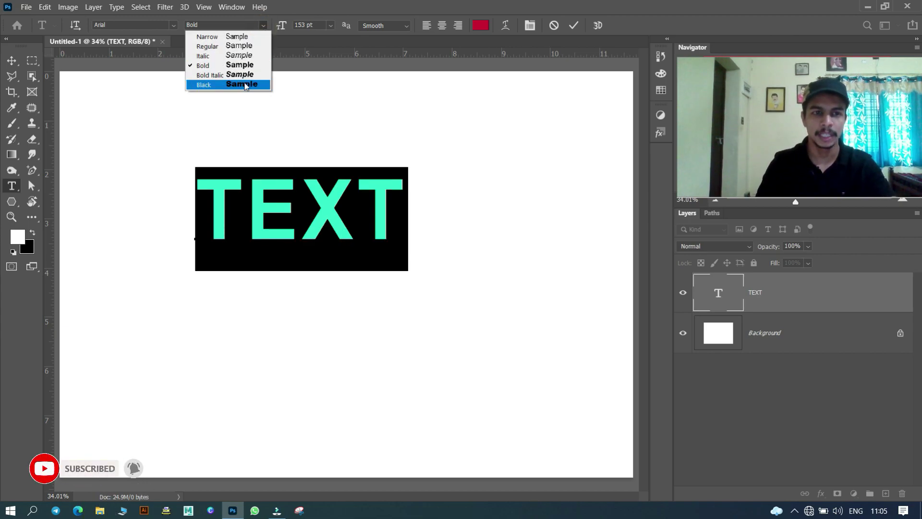
{"action": "left_click", "coordinate": [245, 85]}
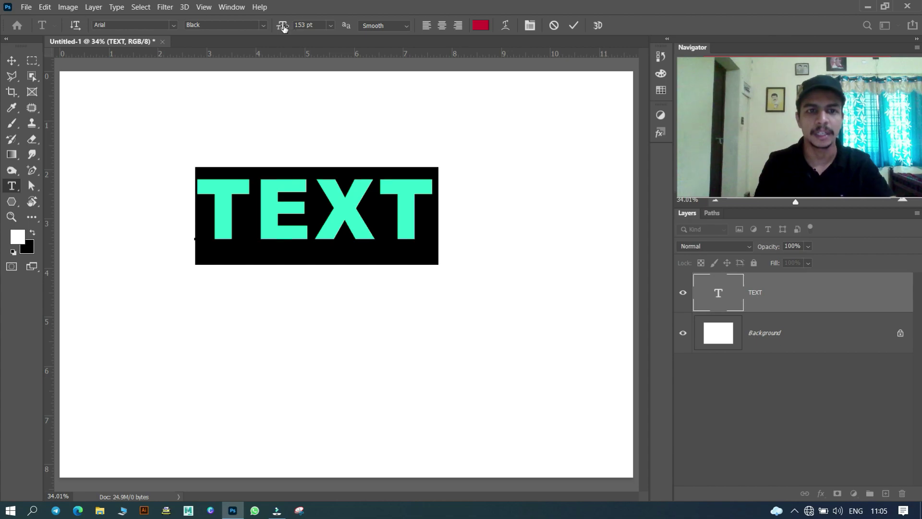
{"action": "left_click", "coordinate": [406, 25]}
{"action": "left_click", "coordinate": [402, 27]}
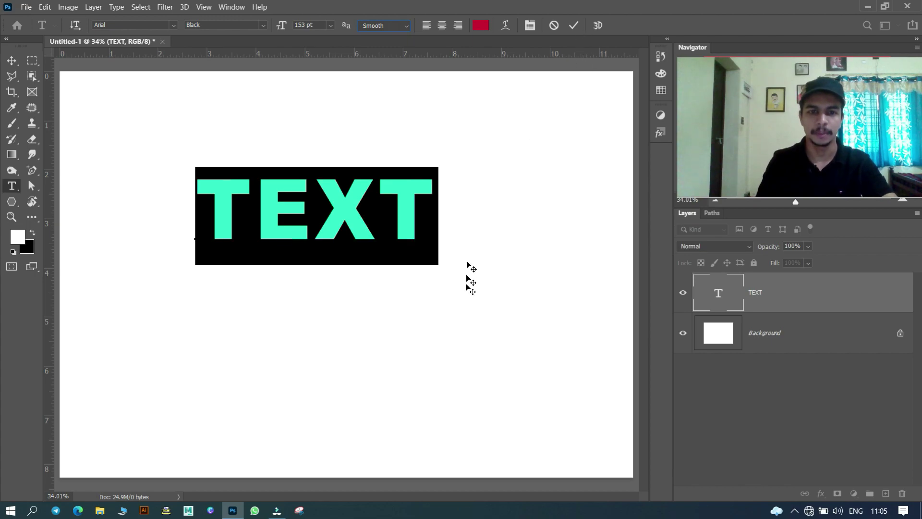
{"action": "mouse_move", "coordinate": [473, 298]}
{"action": "left_mouse_down"}
{"action": "mouse_move", "coordinate": [491, 338]}
{"action": "mouse_move", "coordinate": [496, 222]}
{"action": "mouse_move", "coordinate": [503, 228]}
{"action": "left_mouse_up"}
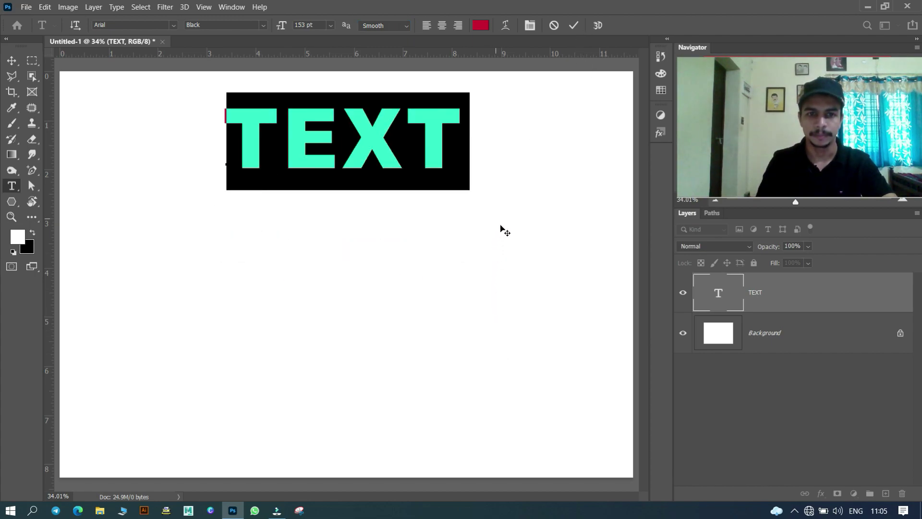
{"action": "left_click", "coordinate": [574, 25]}
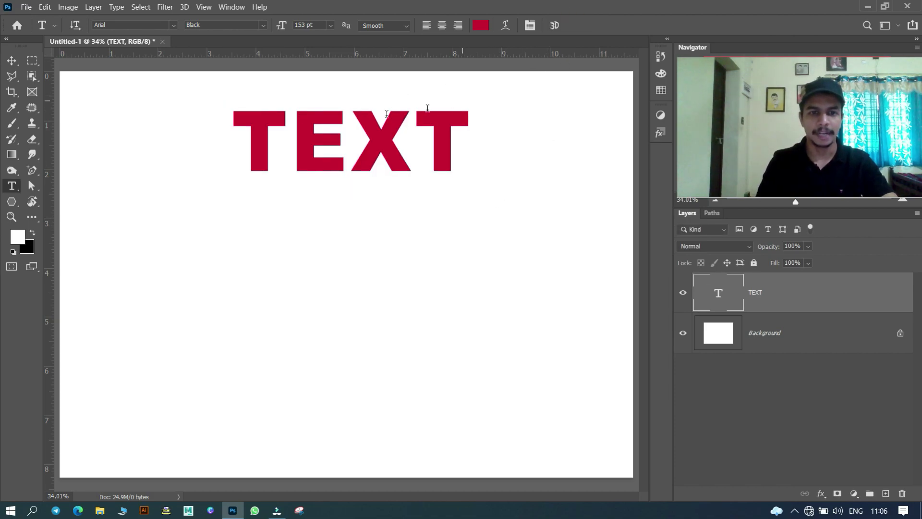
- Add a second text layer reading ADHIL and position it below TEXT
{"action": "left_click", "coordinate": [118, 273]}
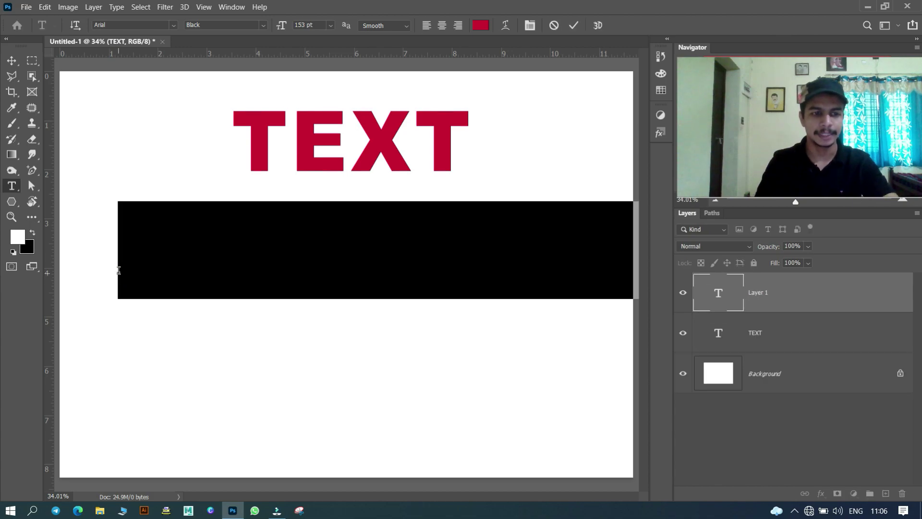
{"action": "key", "text": "BackSpace"}
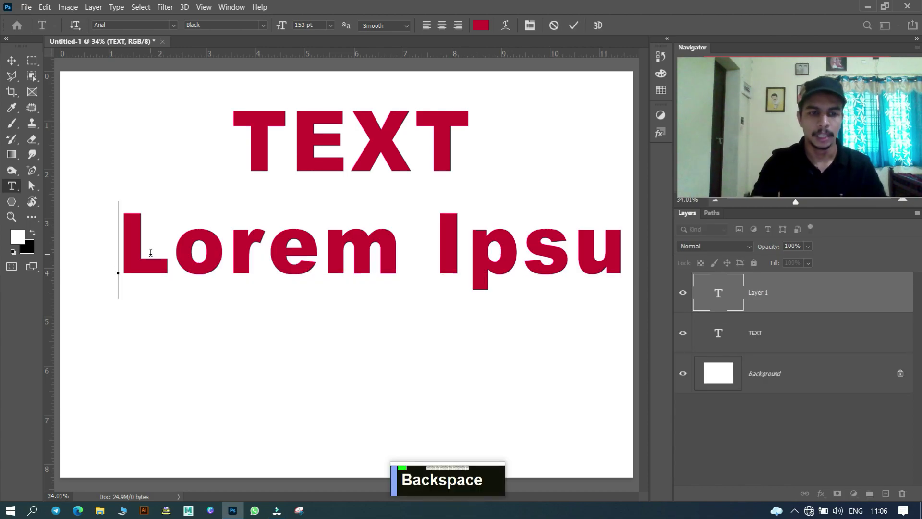
{"action": "key", "text": "Caps_Lock"}
{"action": "key", "text": "Caps_Lock"}
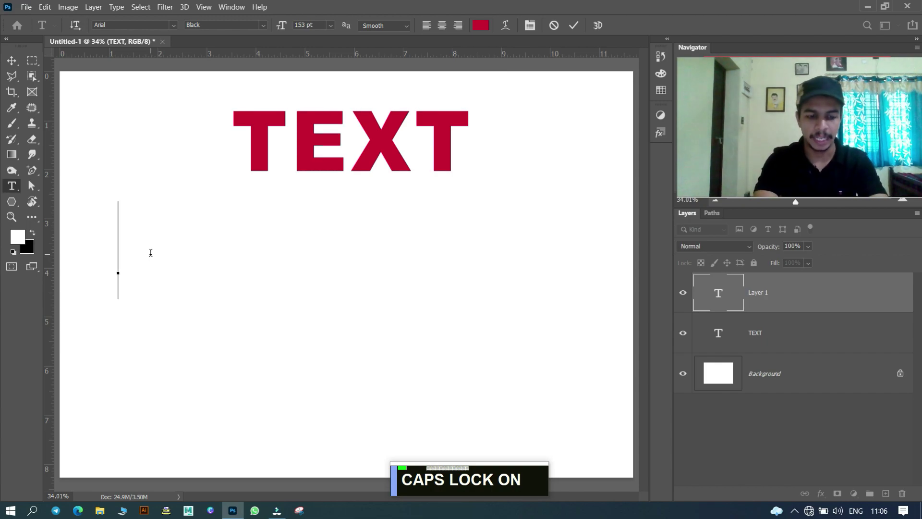
{"action": "type", "text": "ADHIL"}
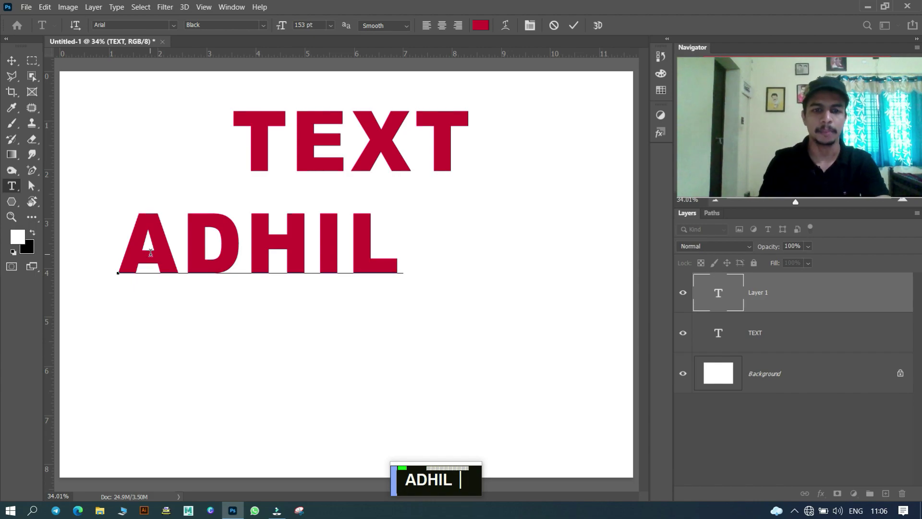
{"action": "left_click", "coordinate": [325, 309]}
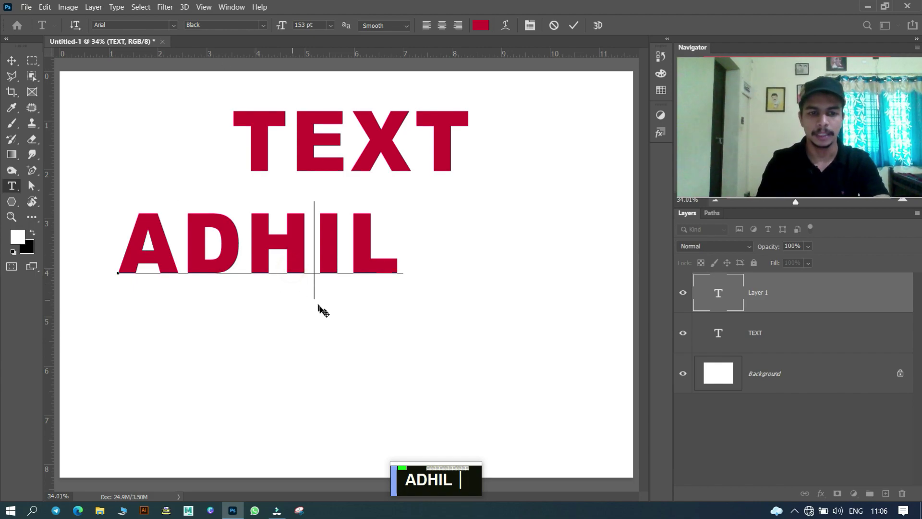
{"action": "left_click_drag", "start_coordinate": [339, 322], "coordinate": [418, 352]}
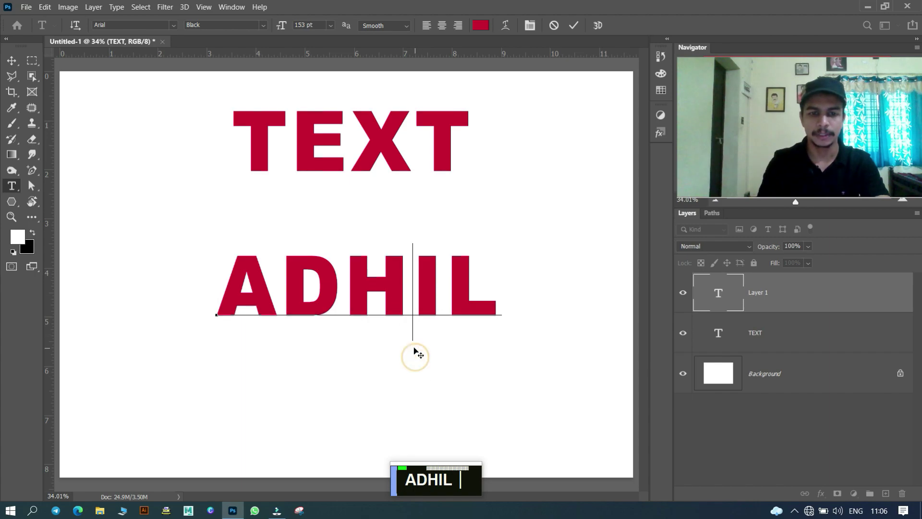
{"action": "left_click_drag", "start_coordinate": [416, 358], "coordinate": [398, 326]}
- Colour ADHIL blue (3300cc) and commit the layer
{"action": "double_click", "coordinate": [386, 284]}
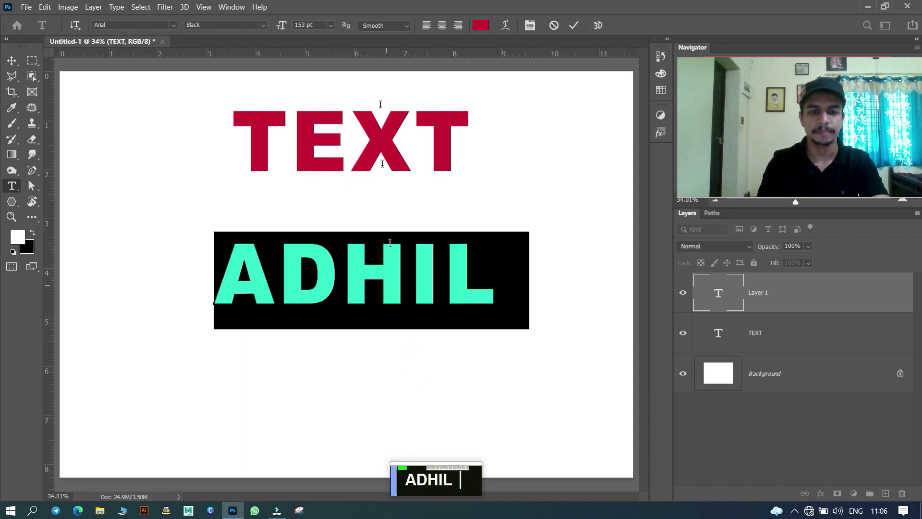
{"action": "left_click", "coordinate": [481, 26]}
{"action": "left_click", "coordinate": [351, 341]}
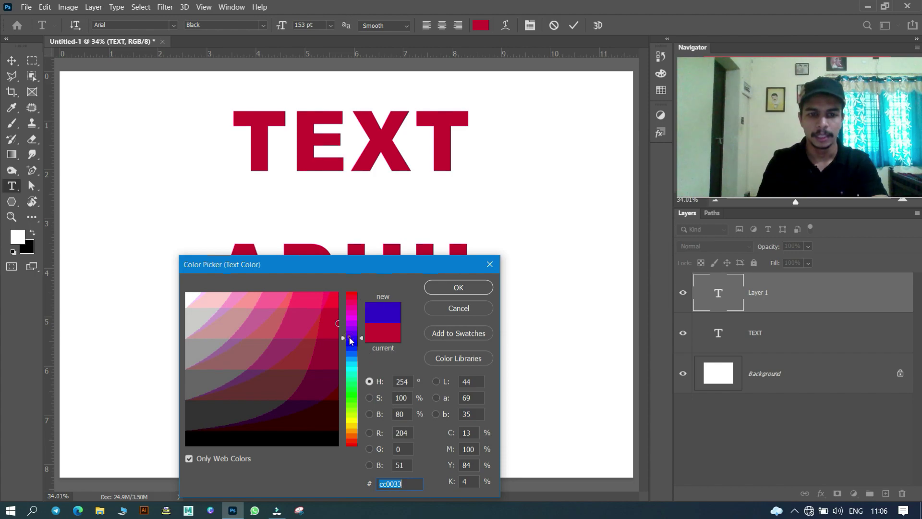
{"action": "left_click", "coordinate": [454, 287]}
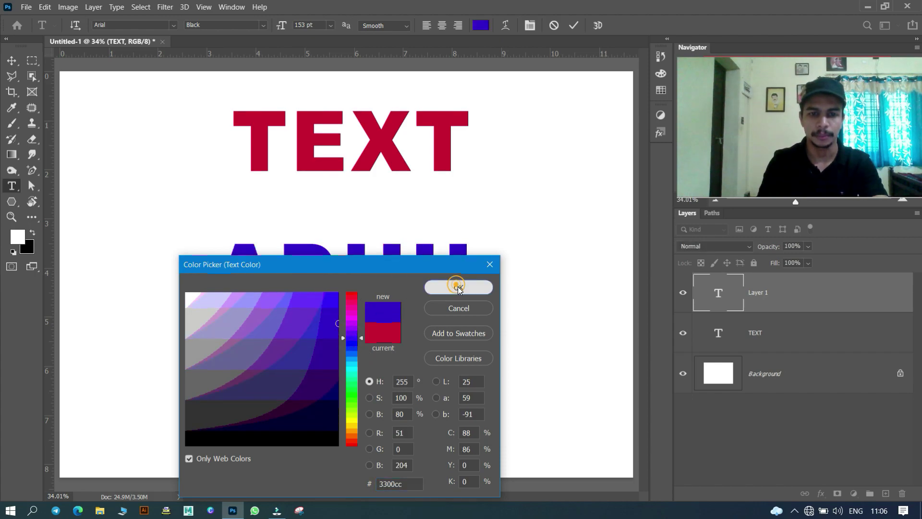
{"action": "left_click", "coordinate": [573, 26]}
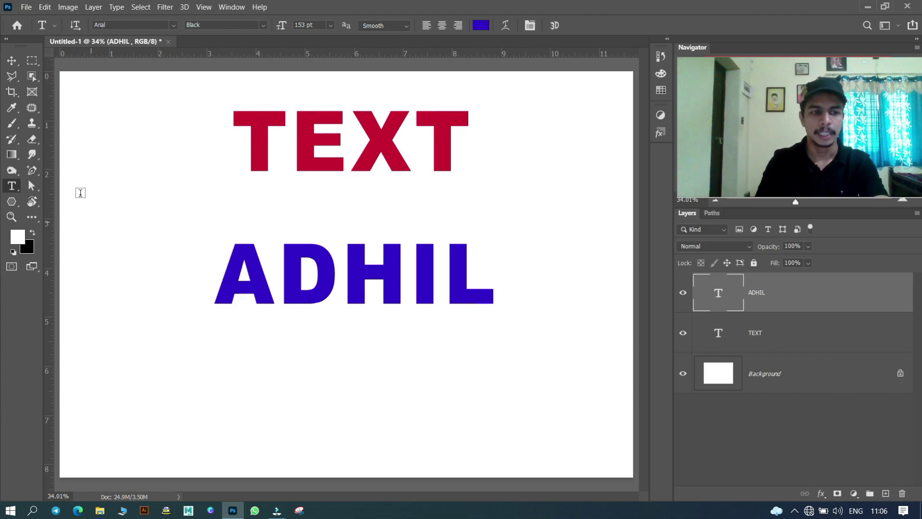
{"action": "left_click", "coordinate": [135, 393]}
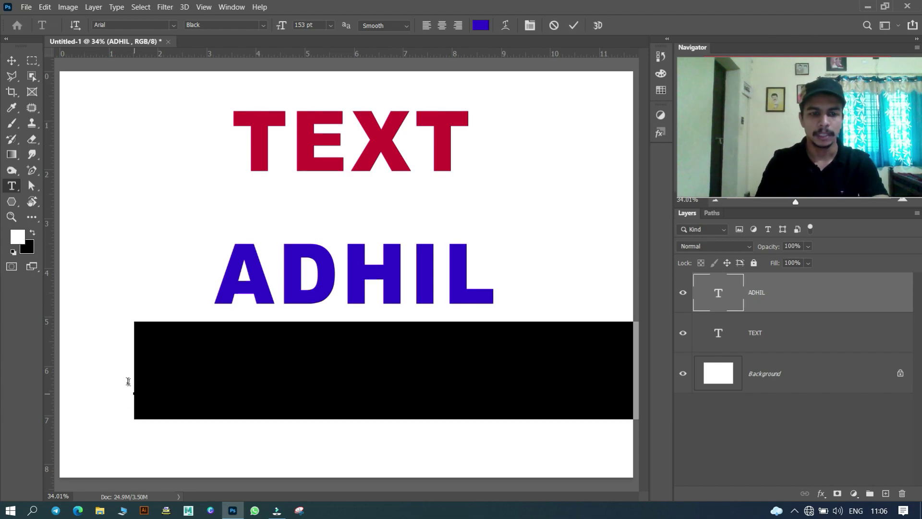
- Type THRISSUR beneath ADHIL and position it, leaving its colour unchanged after trying navy
{"action": "type", "text": "ADHIL THR"}
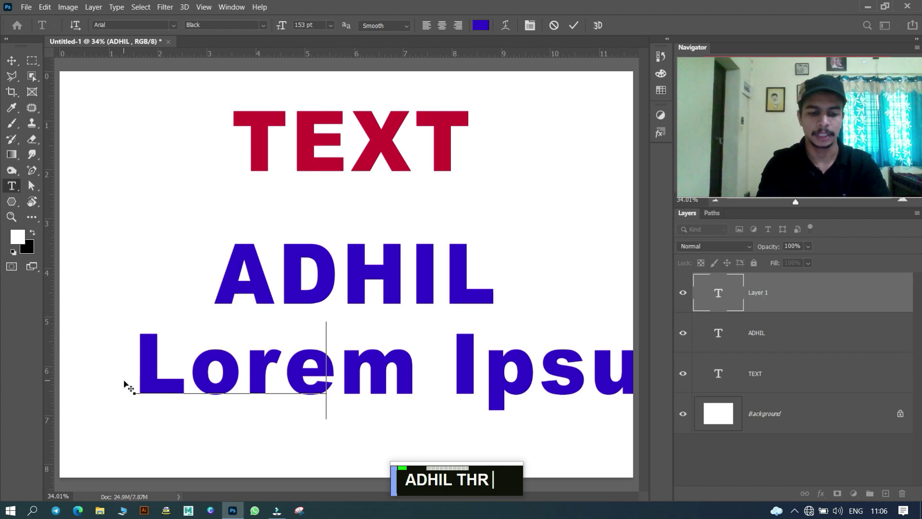
{"action": "type", "text": "ISSUR"}
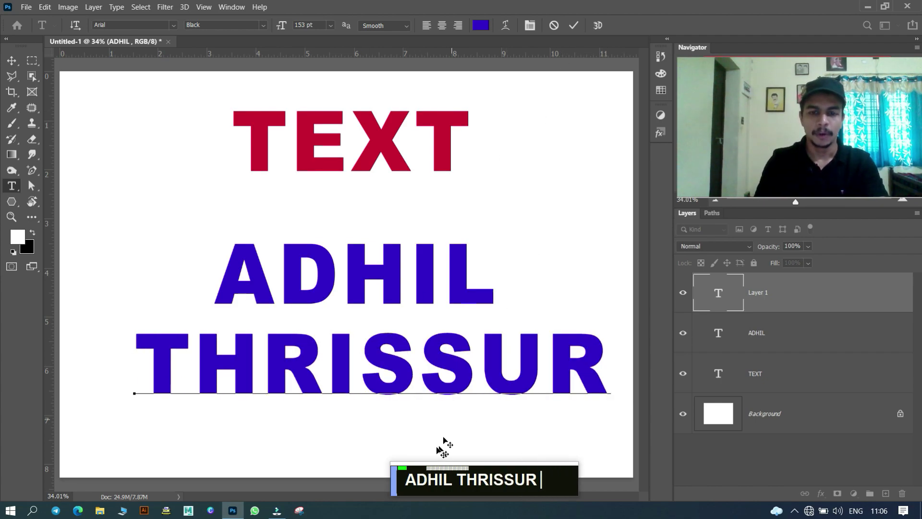
{"action": "mouse_move", "coordinate": [437, 461]}
{"action": "left_mouse_down"}
{"action": "mouse_move", "coordinate": [395, 478]}
{"action": "mouse_move", "coordinate": [425, 460]}
{"action": "left_mouse_up"}
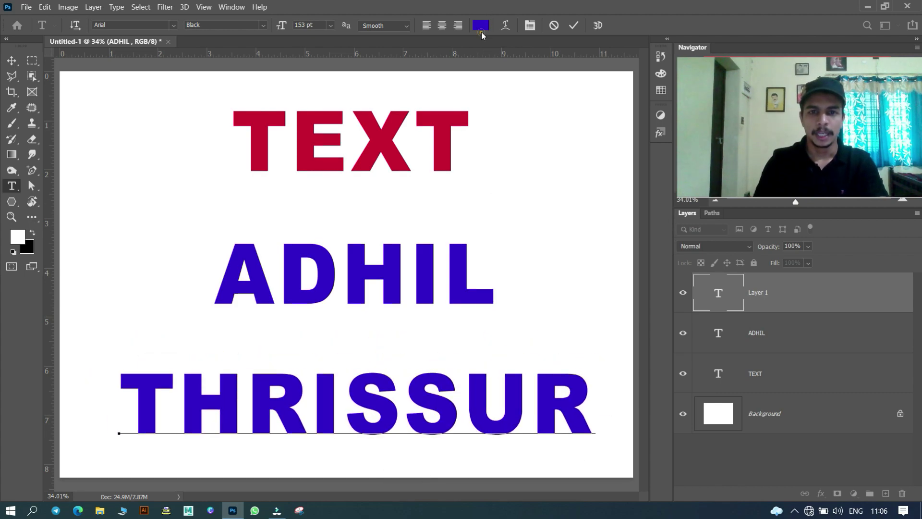
{"action": "left_click", "coordinate": [483, 25]}
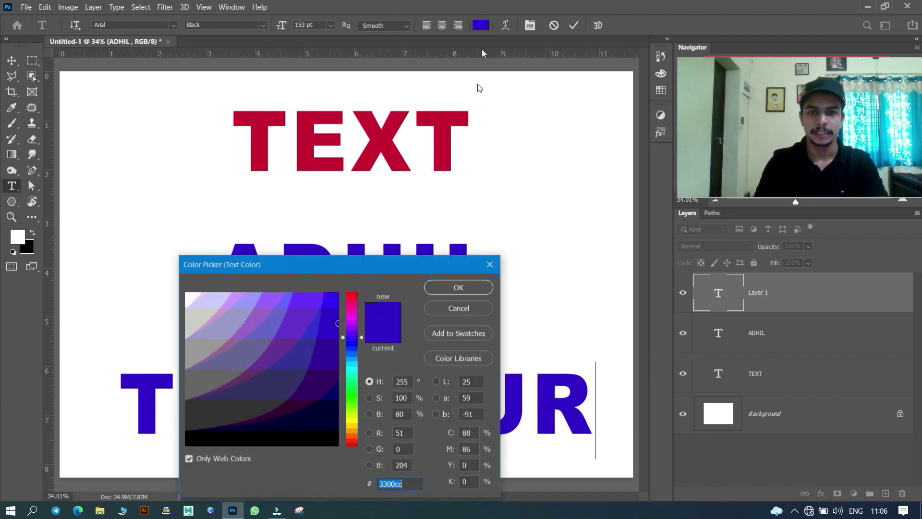
{"action": "left_click", "coordinate": [273, 337]}
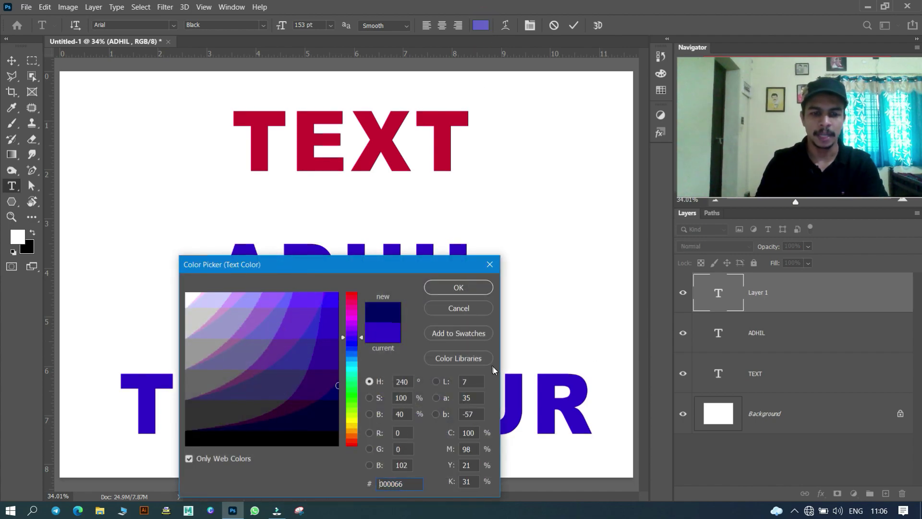
{"action": "left_click", "coordinate": [489, 264]}
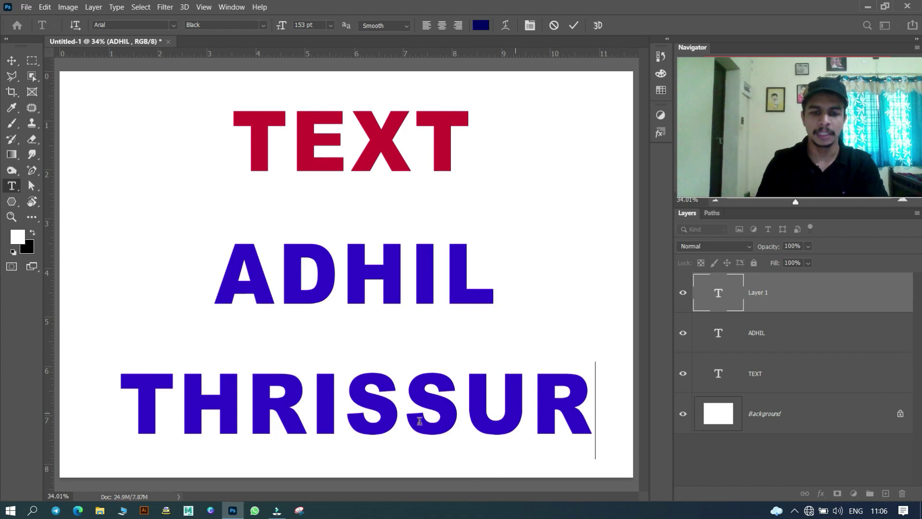
- Colour THRISSUR green (00cc33) and commit the layer
{"action": "double_click", "coordinate": [471, 410]}
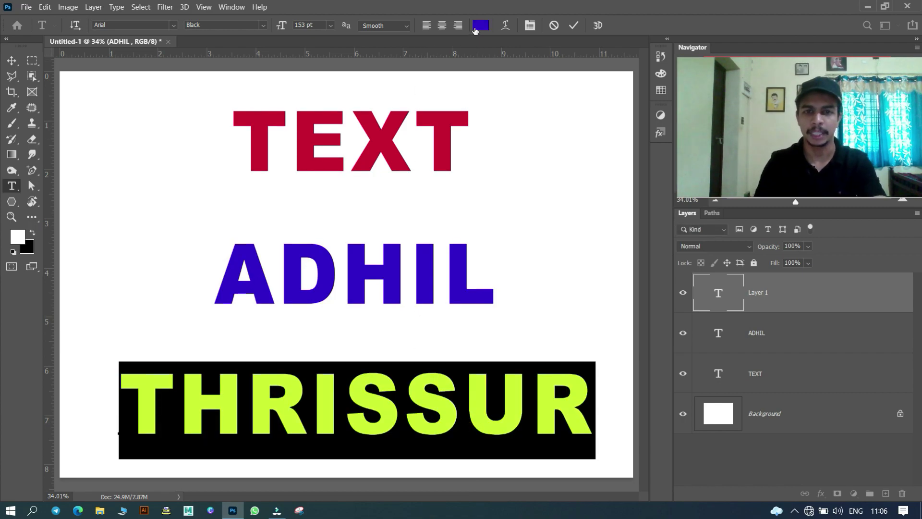
{"action": "left_click", "coordinate": [478, 27]}
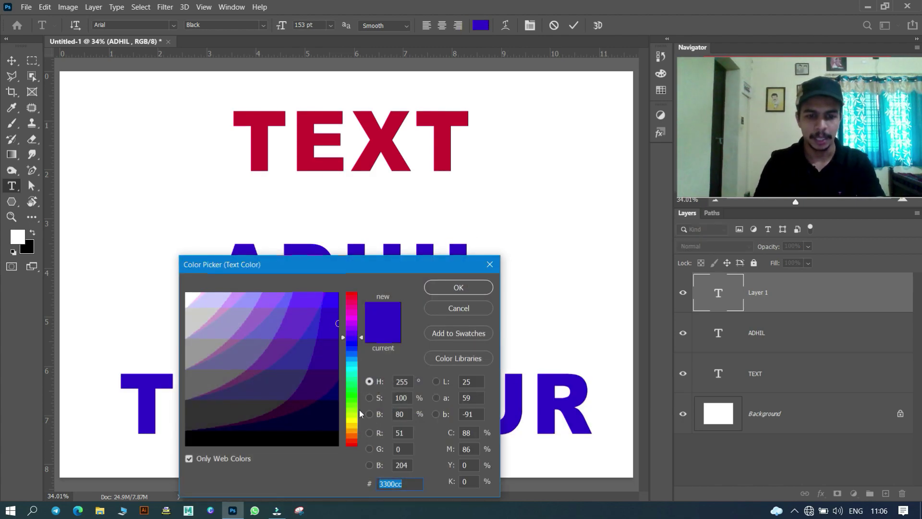
{"action": "mouse_move", "coordinate": [359, 414]}
{"action": "left_mouse_down"}
{"action": "mouse_move", "coordinate": [356, 445]}
{"action": "mouse_move", "coordinate": [353, 393]}
{"action": "left_mouse_up"}
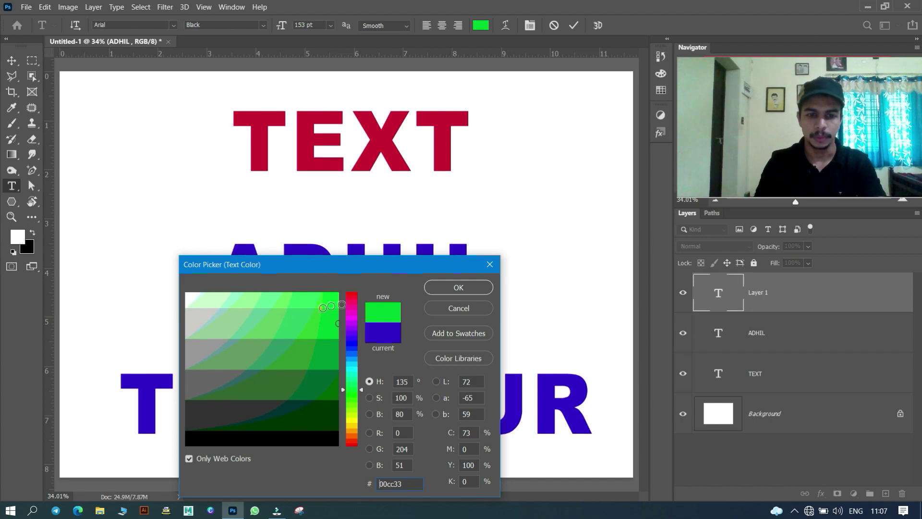
{"action": "left_click", "coordinate": [458, 288]}
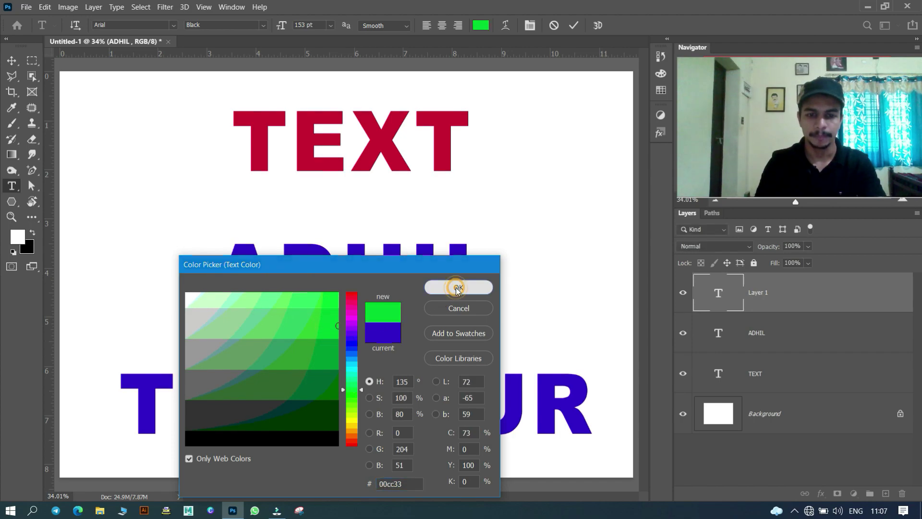
{"action": "left_click", "coordinate": [573, 25]}
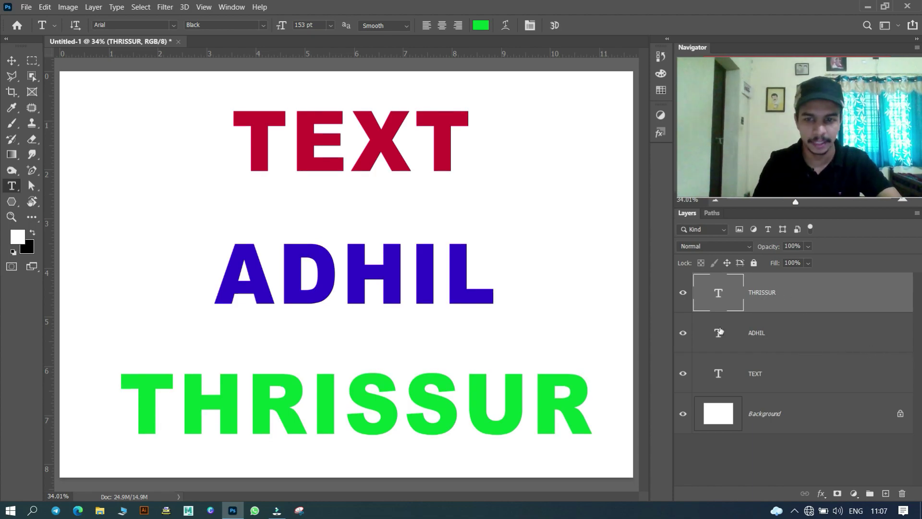
- Make the TEXT layer active and bring up its layer style effects list
{"action": "left_click", "coordinate": [788, 342]}
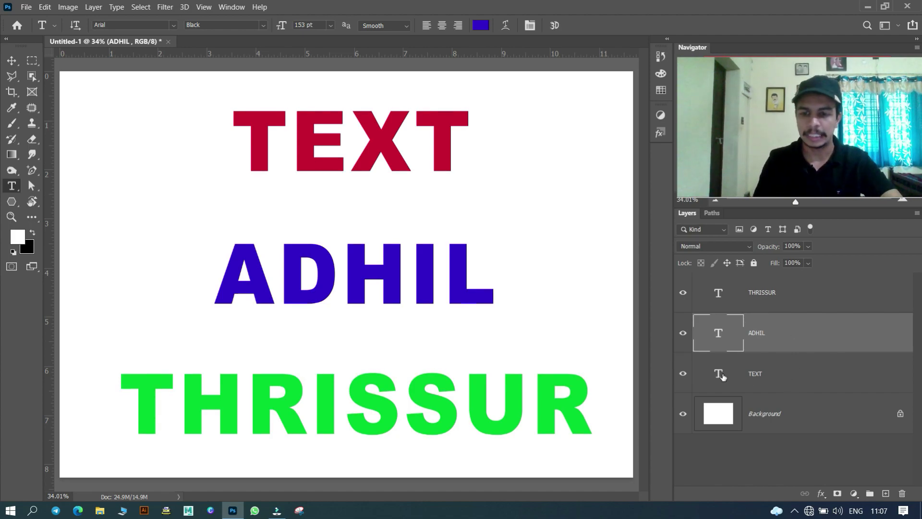
{"action": "left_click", "coordinate": [767, 382]}
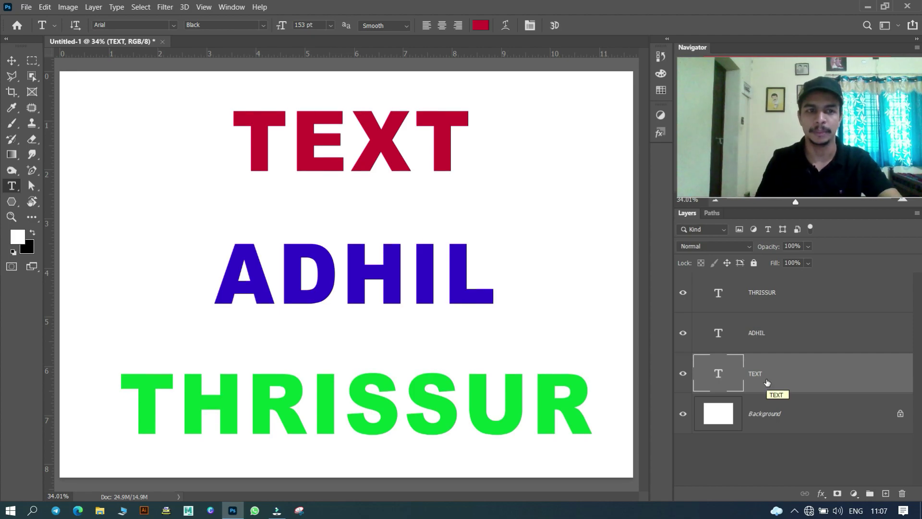
{"action": "left_click", "coordinate": [90, 11]}
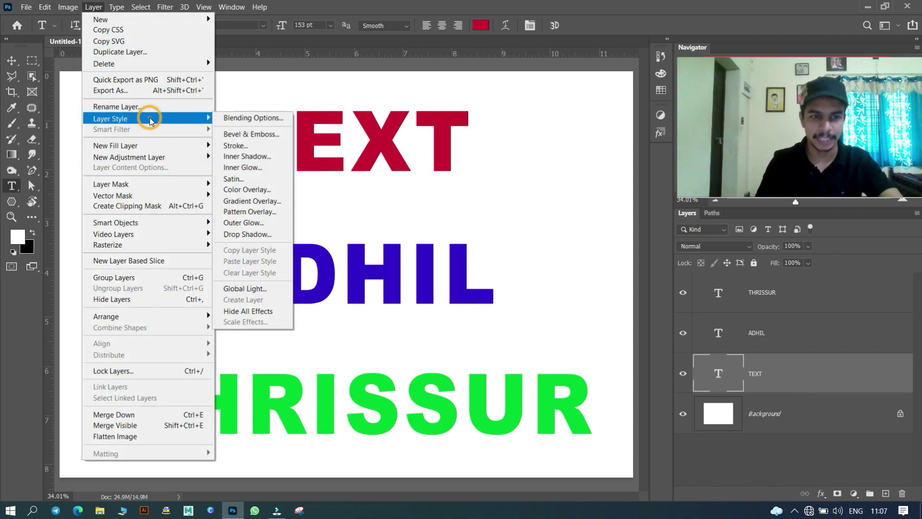
{"action": "mouse_move", "coordinate": [111, 118]}
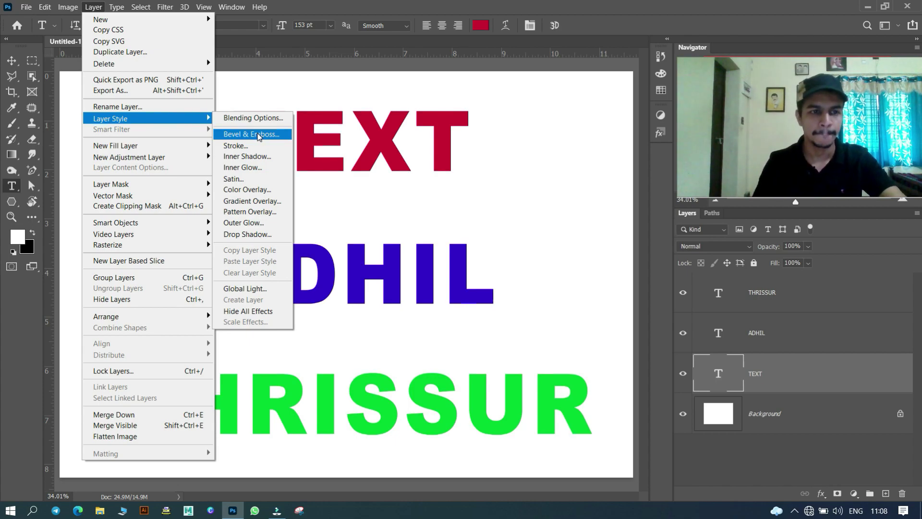
- Close the open layer menus and cancel the accidentally started text layer
{"action": "left_click", "coordinate": [154, 118]}
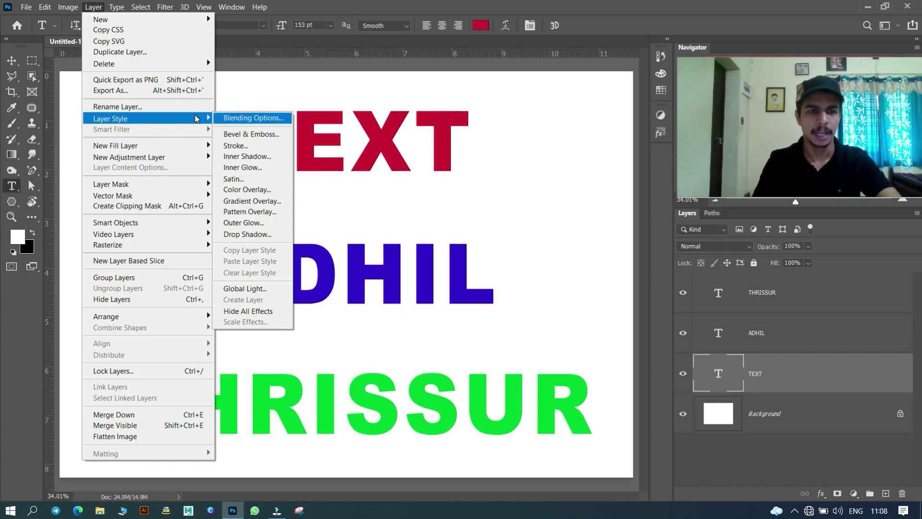
{"action": "left_click", "coordinate": [359, 70]}
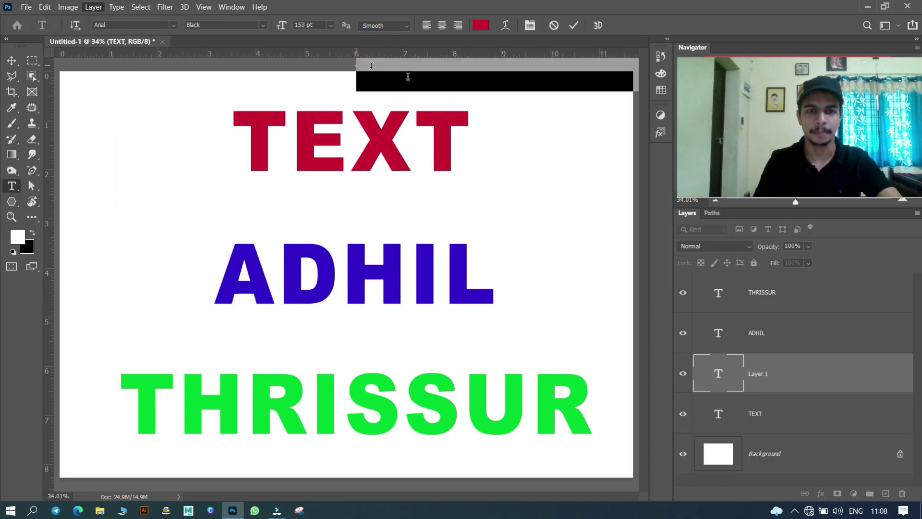
{"action": "left_click", "coordinate": [554, 25]}
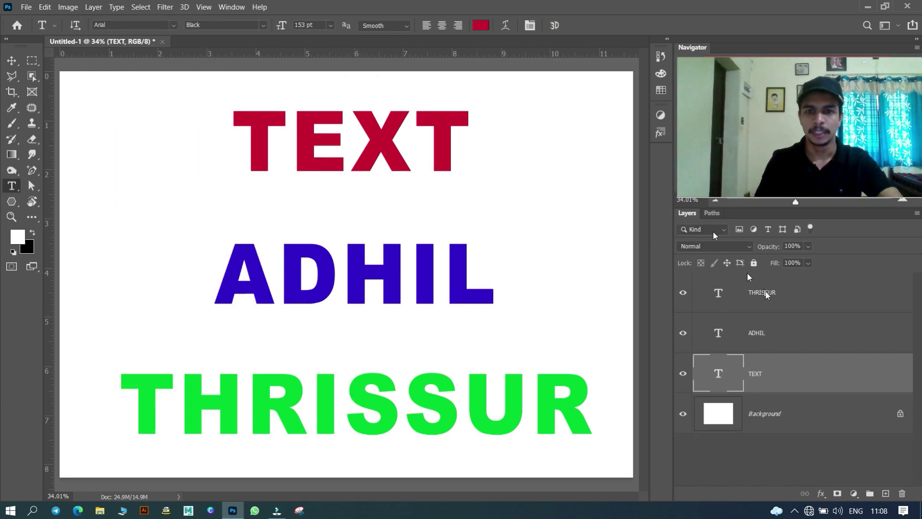
- Open the TEXT layer's blending options twice, moving and closing the Layer Style window each time
{"action": "right_click", "coordinate": [889, 375]}
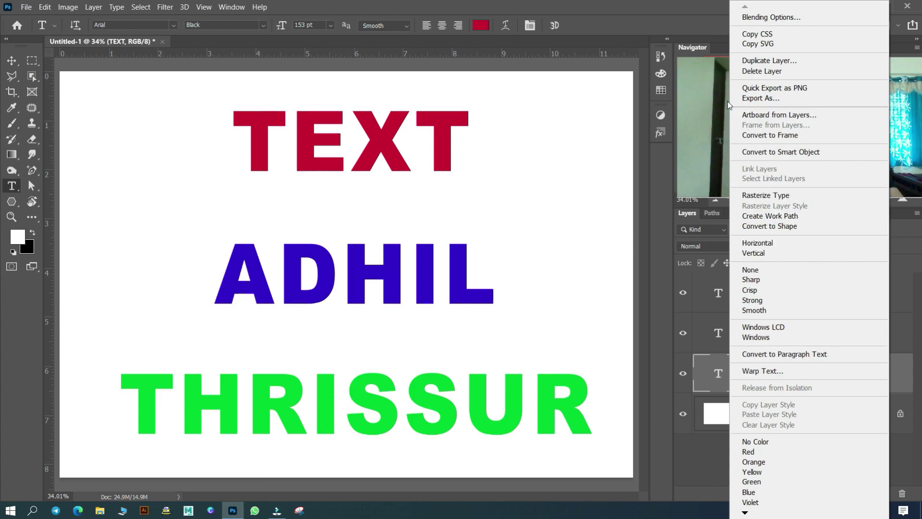
{"action": "left_click", "coordinate": [764, 19]}
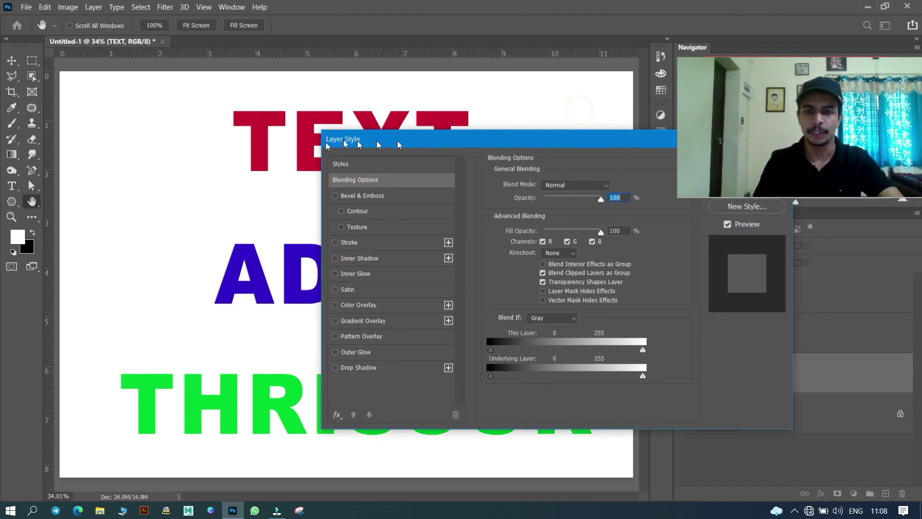
{"action": "left_click_drag", "start_coordinate": [576, 113], "coordinate": [232, 122]}
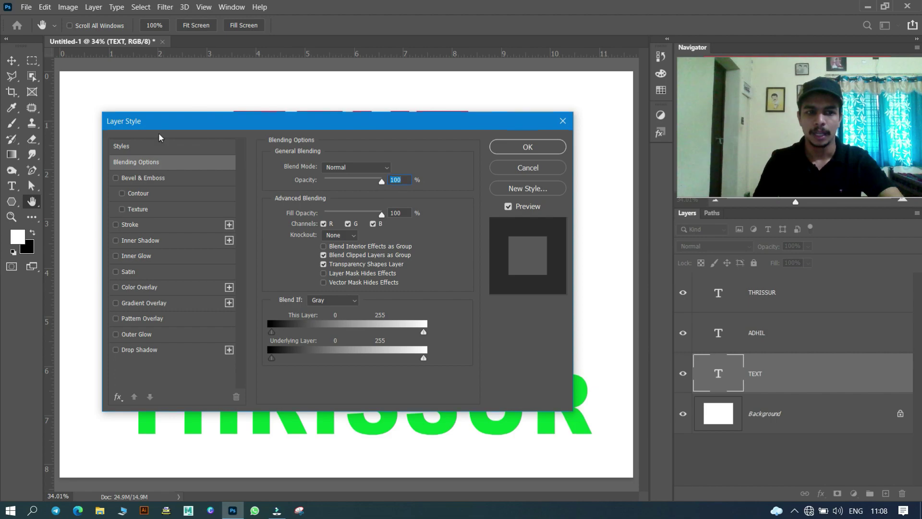
{"action": "left_click", "coordinate": [563, 121]}
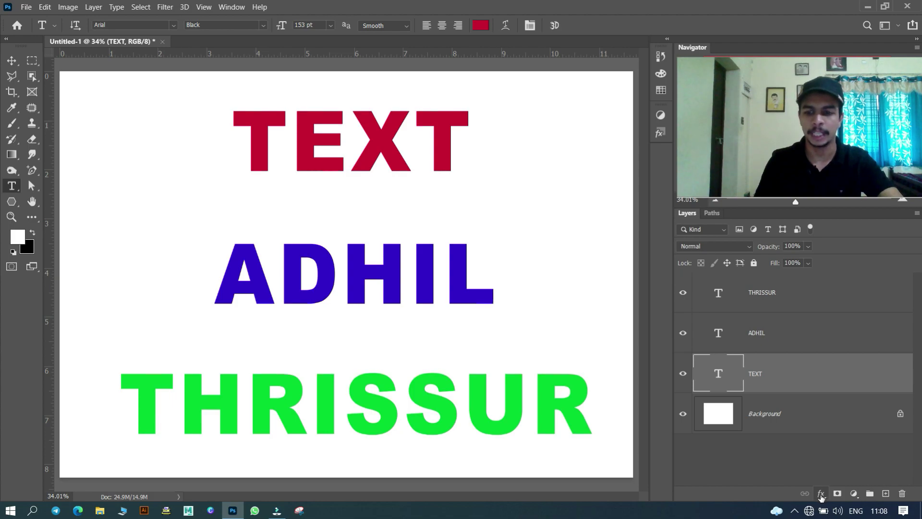
{"action": "left_click", "coordinate": [821, 495]}
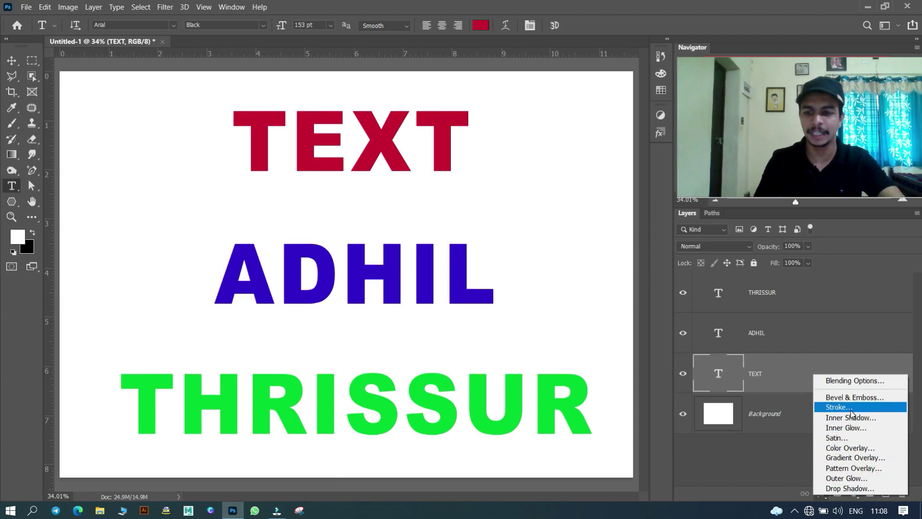
{"action": "left_click", "coordinate": [836, 384]}
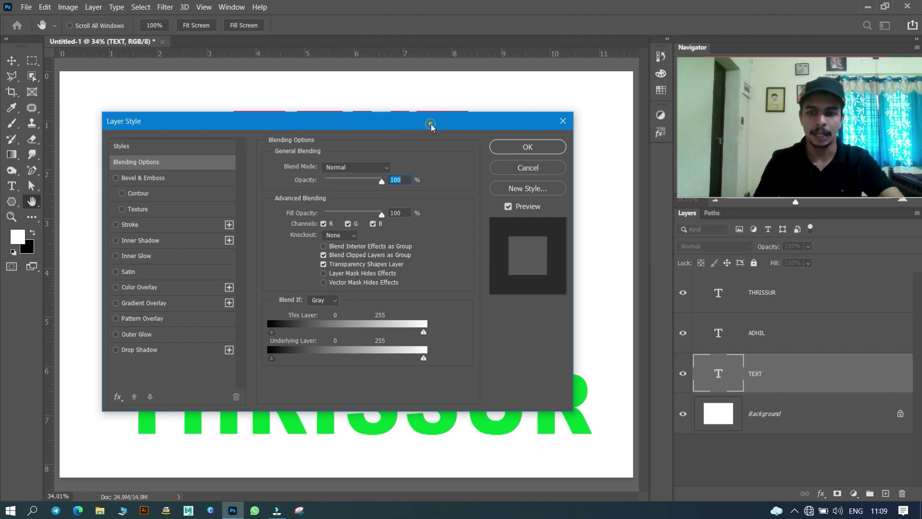
{"action": "mouse_move", "coordinate": [436, 122]}
{"action": "left_mouse_down"}
{"action": "mouse_move", "coordinate": [718, 246]}
{"action": "mouse_move", "coordinate": [447, 152]}
{"action": "left_mouse_up"}
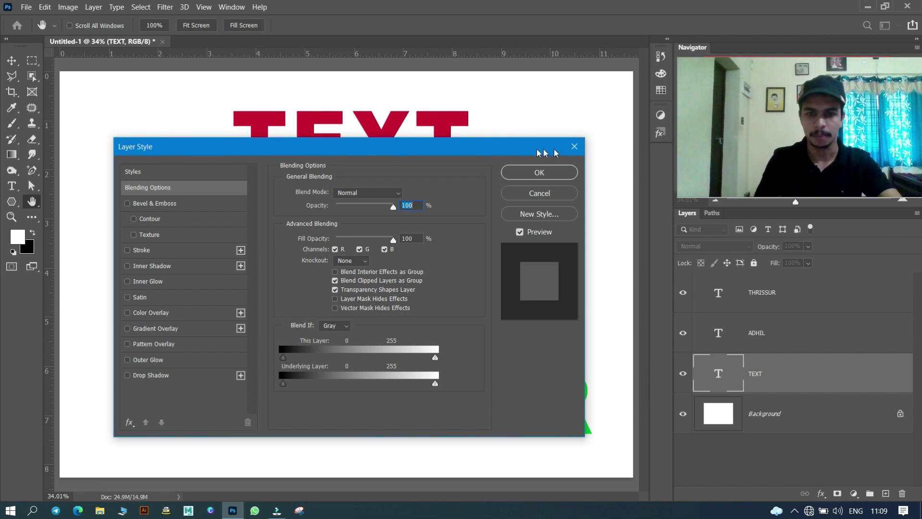
{"action": "left_click", "coordinate": [574, 147]}
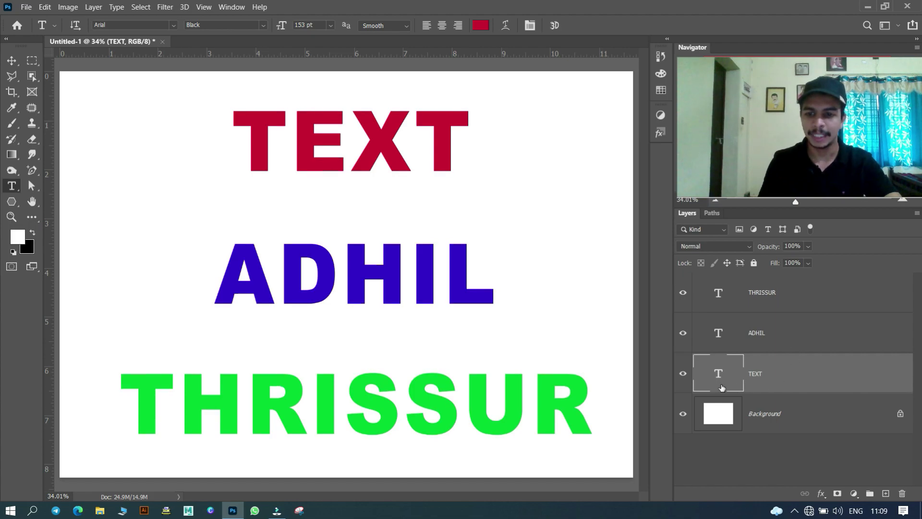
- Reselect TEXT and open its blending options from the Layer menu and effects list, closing each
{"action": "left_click", "coordinate": [809, 333]}
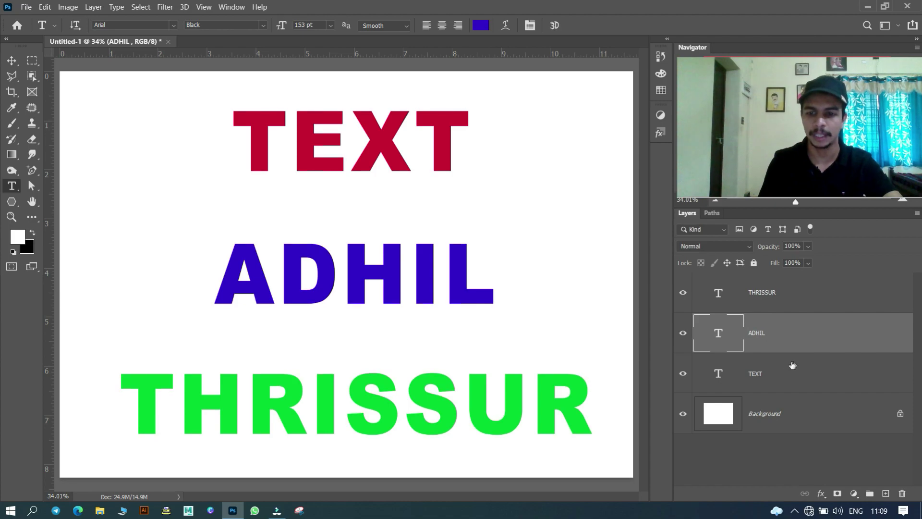
{"action": "left_click", "coordinate": [790, 375]}
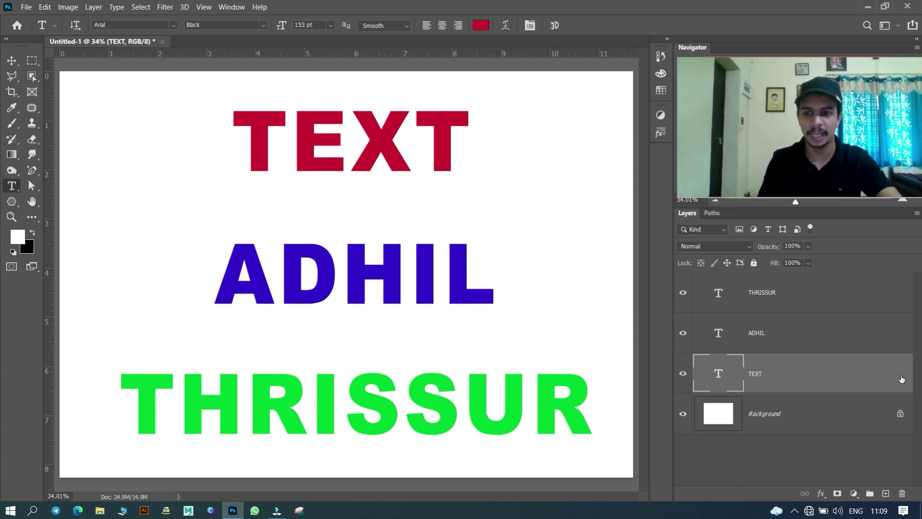
{"action": "left_click", "coordinate": [94, 7]}
{"action": "mouse_move", "coordinate": [110, 118]}
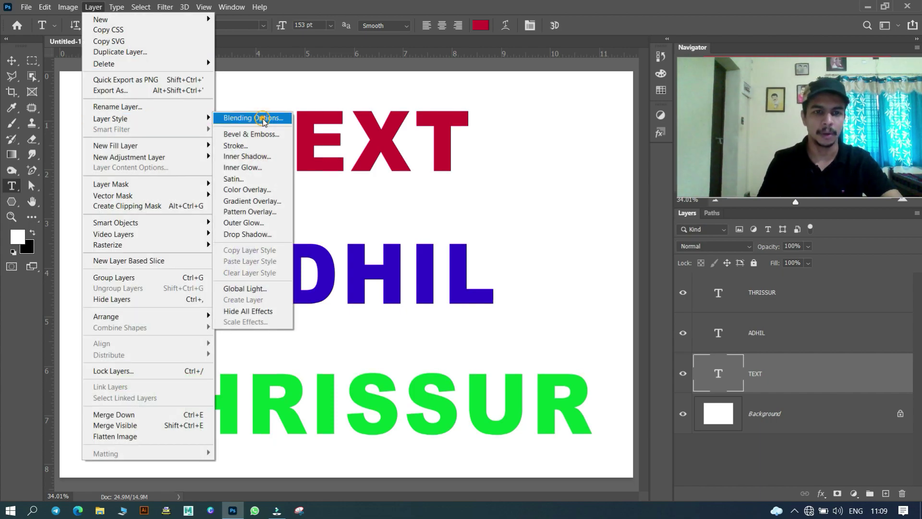
{"action": "left_click", "coordinate": [263, 118]}
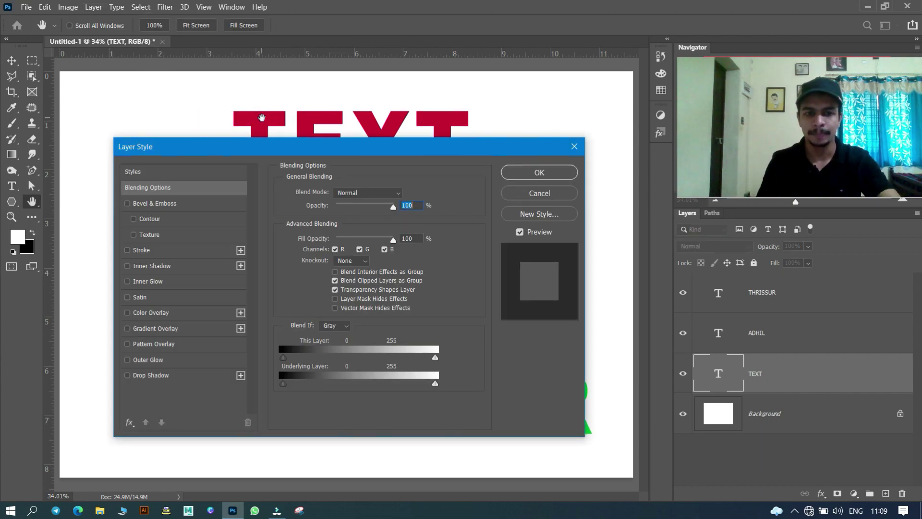
{"action": "left_click", "coordinate": [574, 147]}
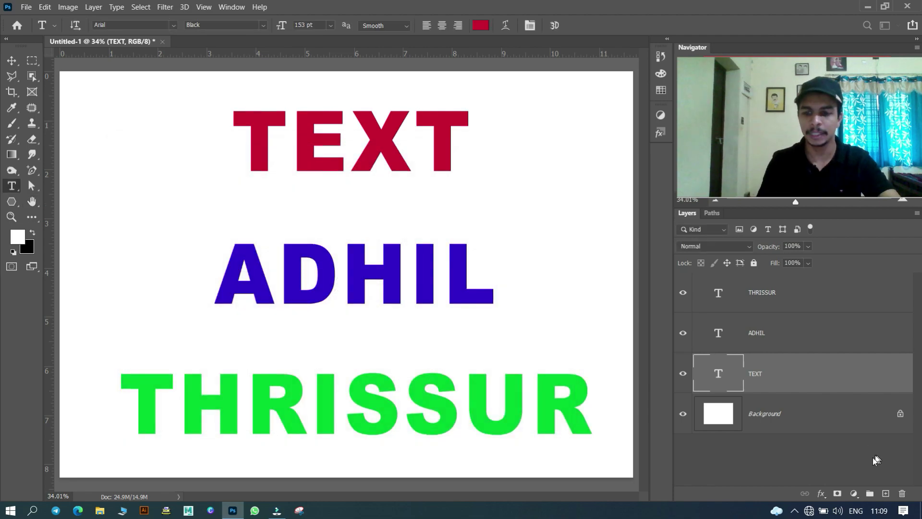
{"action": "left_click", "coordinate": [821, 493]}
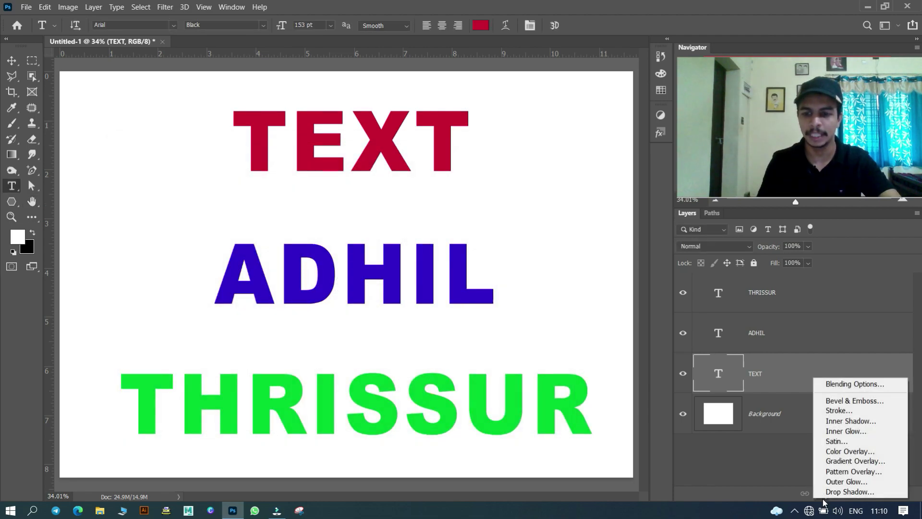
{"action": "left_click", "coordinate": [833, 388]}
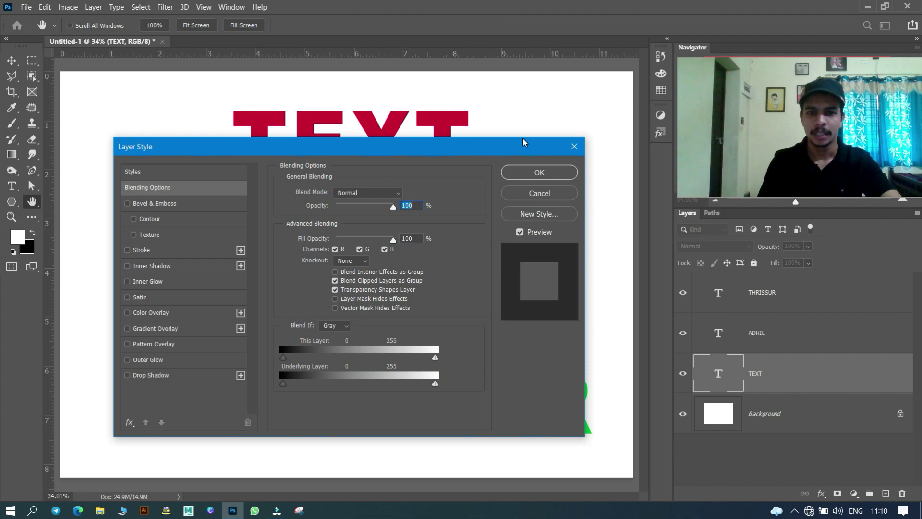
{"action": "left_click", "coordinate": [575, 145]}
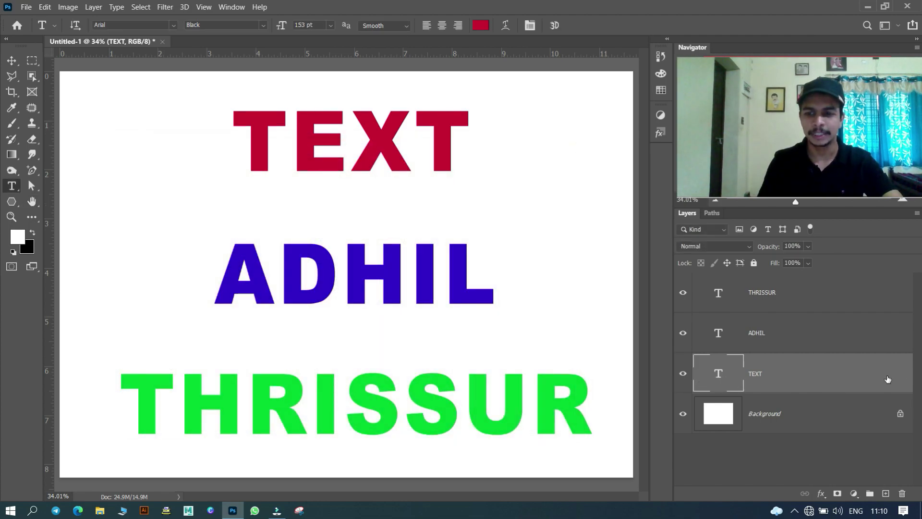
- Double-click the TEXT layer for Layer Style and drag the window aside to reveal TEXT
{"action": "double_click", "coordinate": [887, 379]}
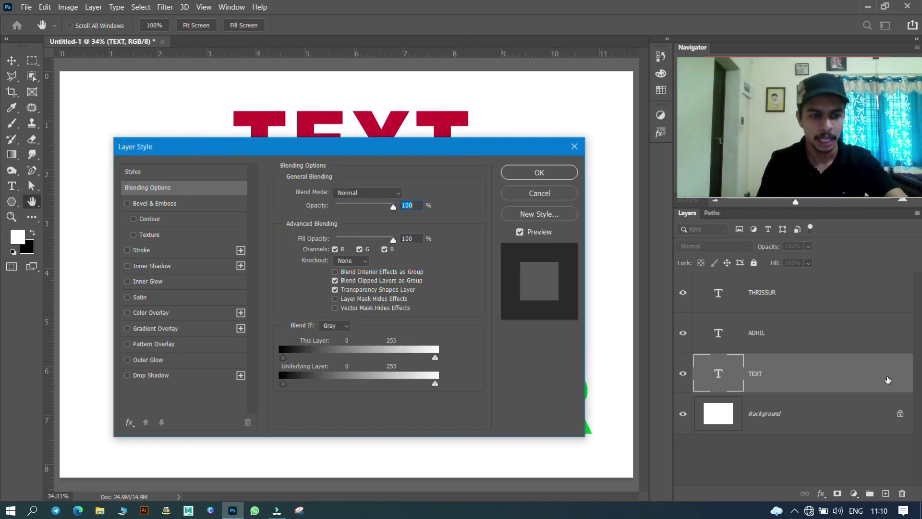
{"action": "left_click_drag", "start_coordinate": [358, 149], "coordinate": [375, 124]}
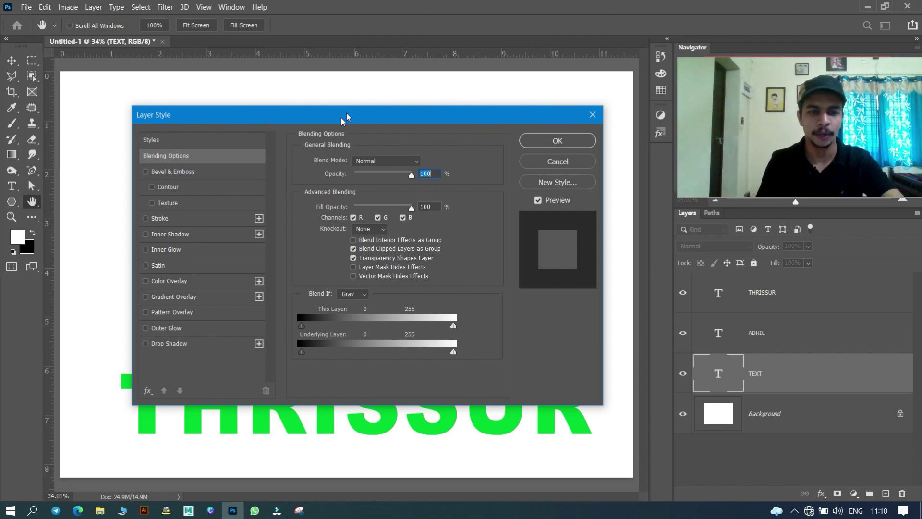
{"action": "mouse_move", "coordinate": [372, 109]}
{"action": "left_mouse_down"}
{"action": "mouse_move", "coordinate": [473, 226]}
{"action": "mouse_move", "coordinate": [650, 106]}
{"action": "mouse_move", "coordinate": [690, 213]}
{"action": "mouse_move", "coordinate": [401, 164]}
{"action": "left_mouse_up"}
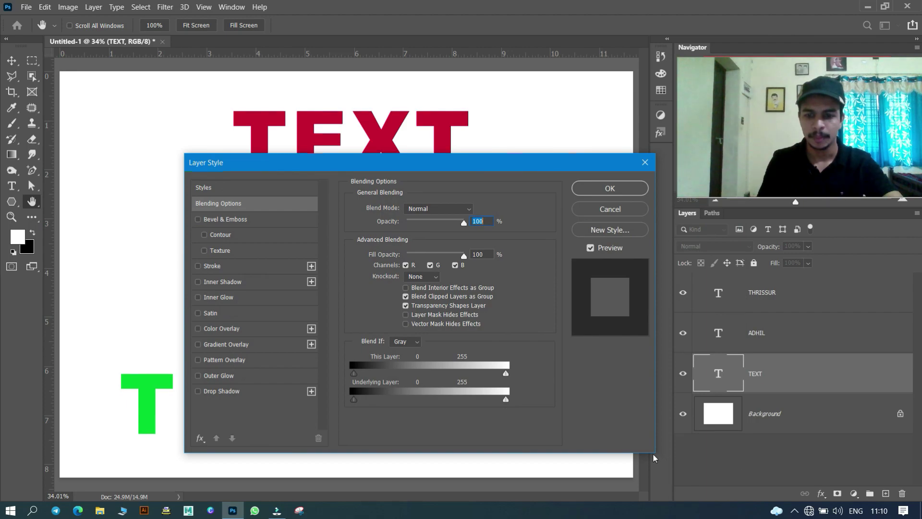
{"action": "left_click_drag", "start_coordinate": [491, 171], "coordinate": [457, 196]}
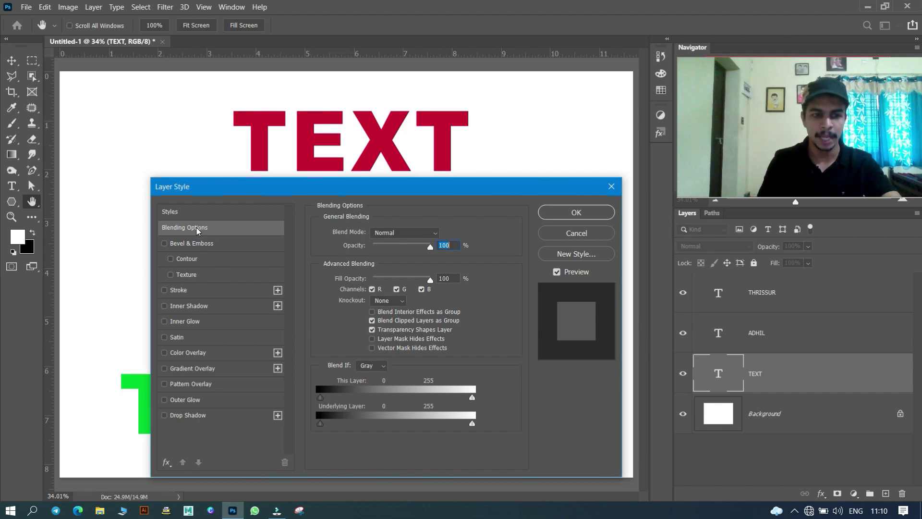
- Keep Normal blend mode and 100% opacity, set TEXT's fill opacity to 99%, and apply
{"action": "left_click", "coordinate": [233, 233]}
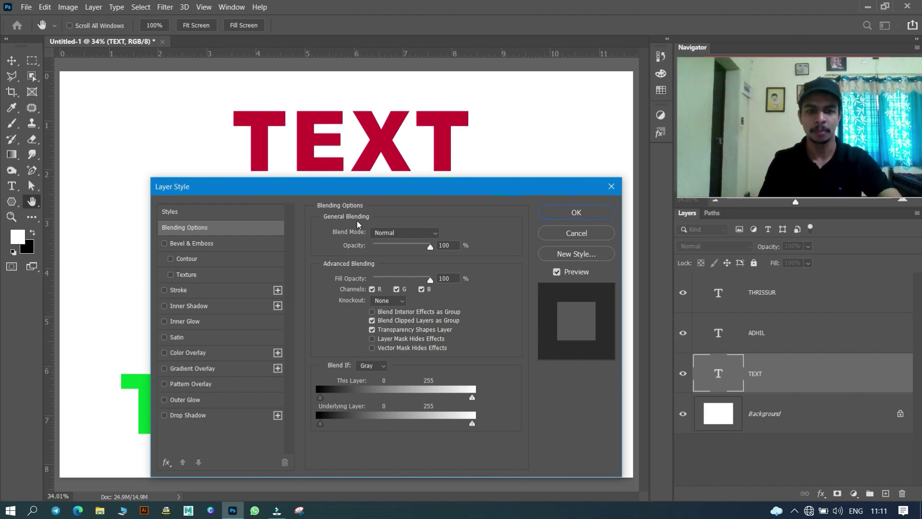
{"action": "left_click", "coordinate": [418, 234]}
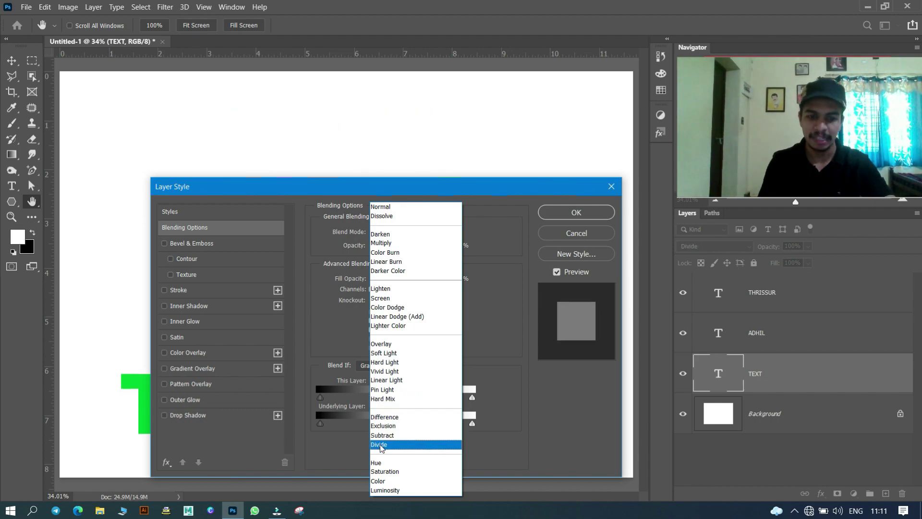
{"action": "left_click", "coordinate": [430, 208]}
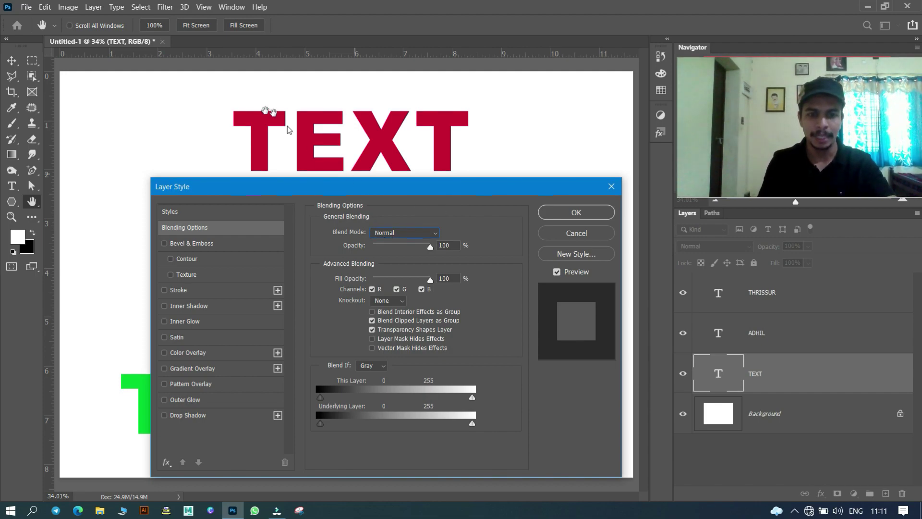
{"action": "left_click_drag", "start_coordinate": [430, 246], "coordinate": [398, 246]}
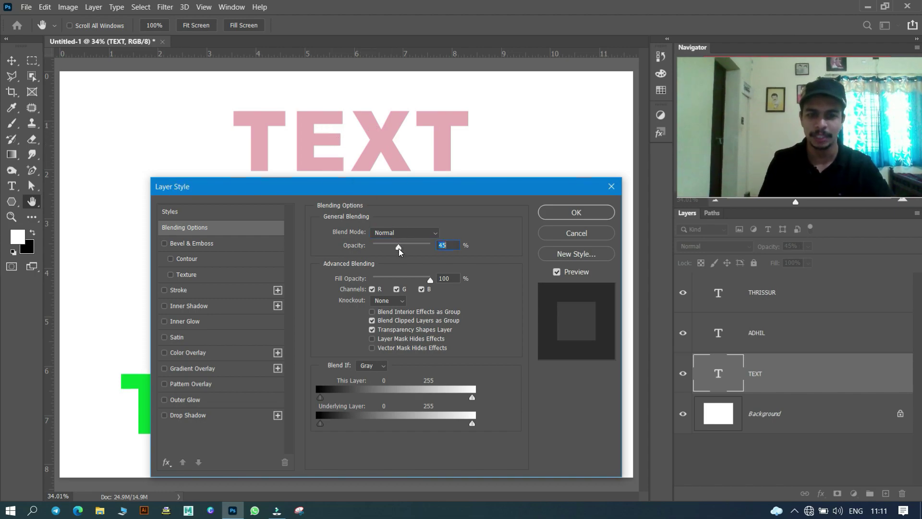
{"action": "left_click_drag", "start_coordinate": [398, 247], "coordinate": [446, 261]}
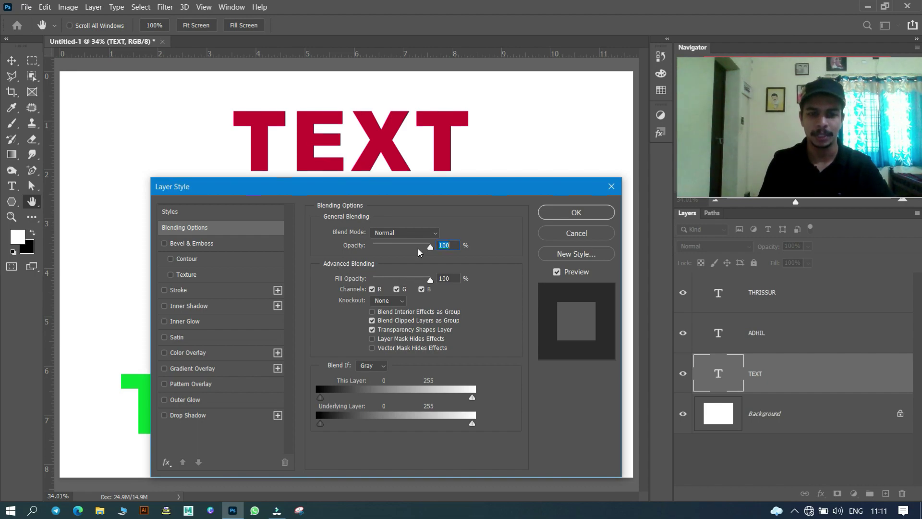
{"action": "mouse_move", "coordinate": [430, 280]}
{"action": "left_mouse_down"}
{"action": "mouse_move", "coordinate": [404, 279]}
{"action": "mouse_move", "coordinate": [431, 279]}
{"action": "left_mouse_up"}
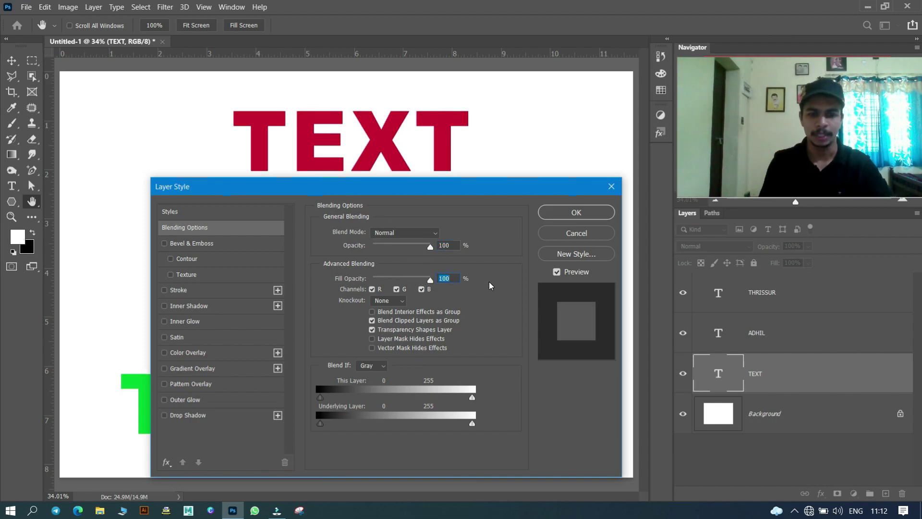
{"action": "key", "text": "Down"}
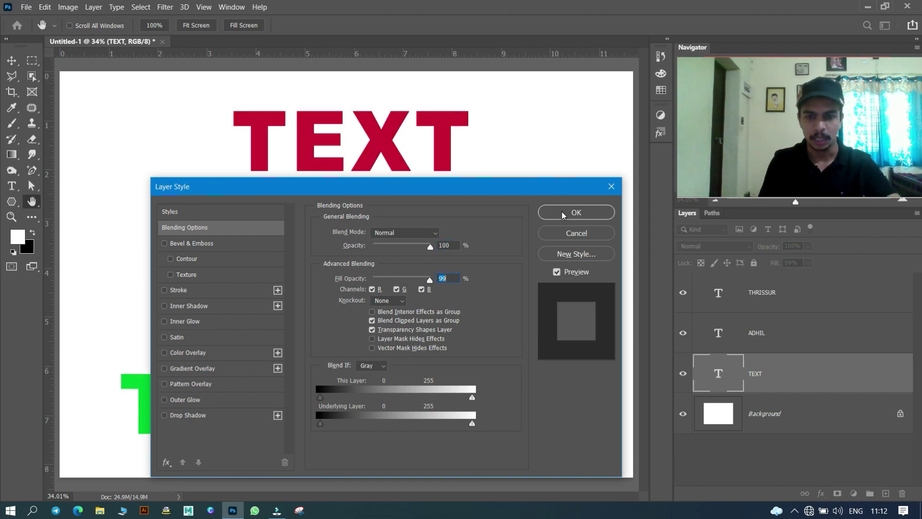
{"action": "left_click", "coordinate": [562, 213]}
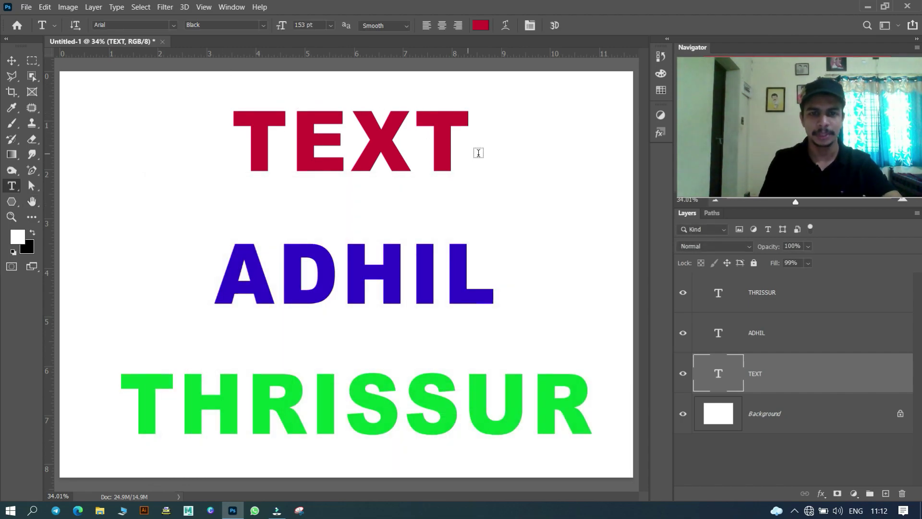
- Add a Normal-mode Drop Shadow to TEXT at 100% opacity
{"action": "double_click", "coordinate": [905, 376]}
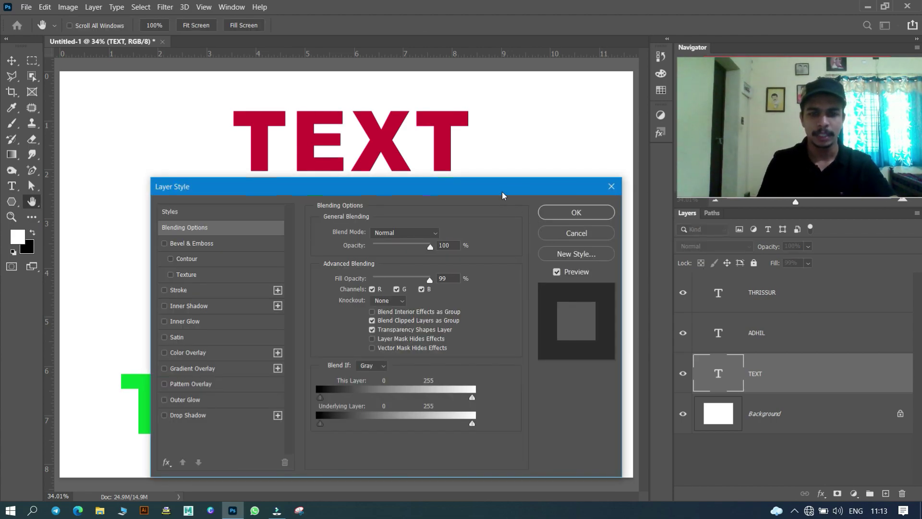
{"action": "left_click_drag", "start_coordinate": [502, 196], "coordinate": [490, 121]}
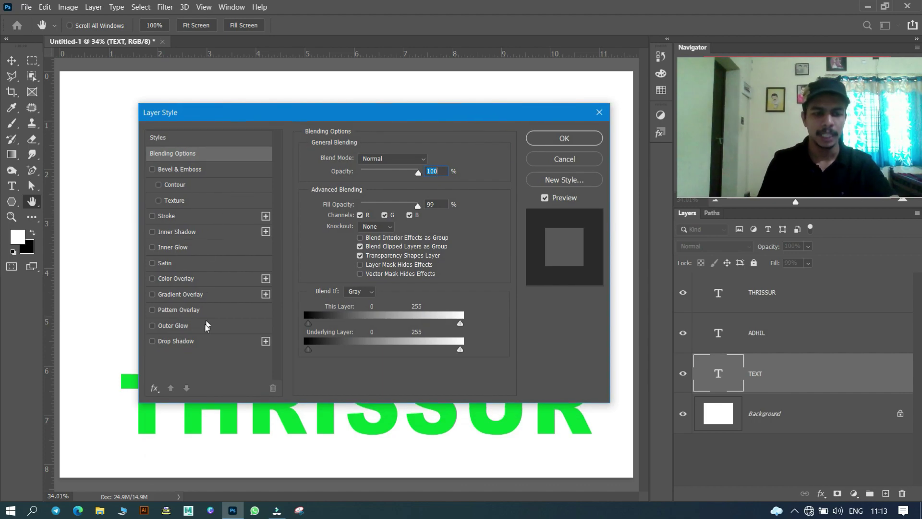
{"action": "left_click", "coordinate": [190, 341]}
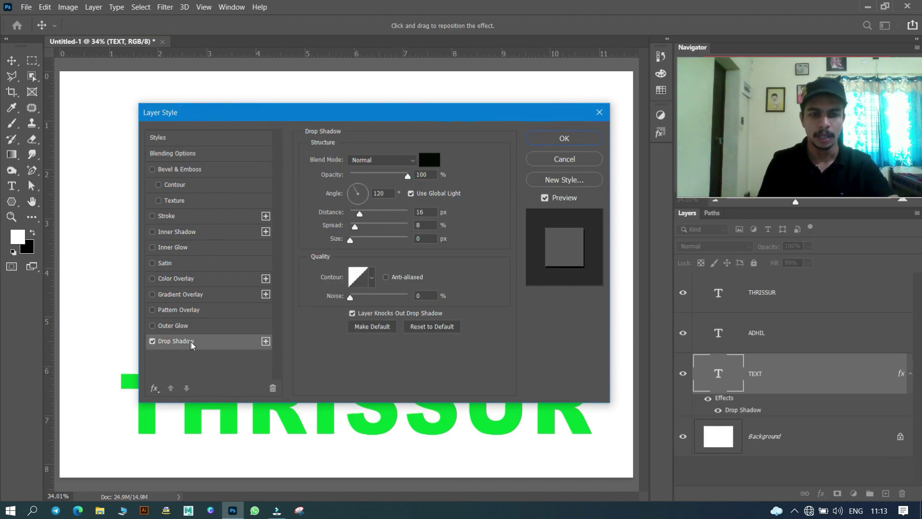
{"action": "left_click_drag", "start_coordinate": [377, 115], "coordinate": [379, 192]}
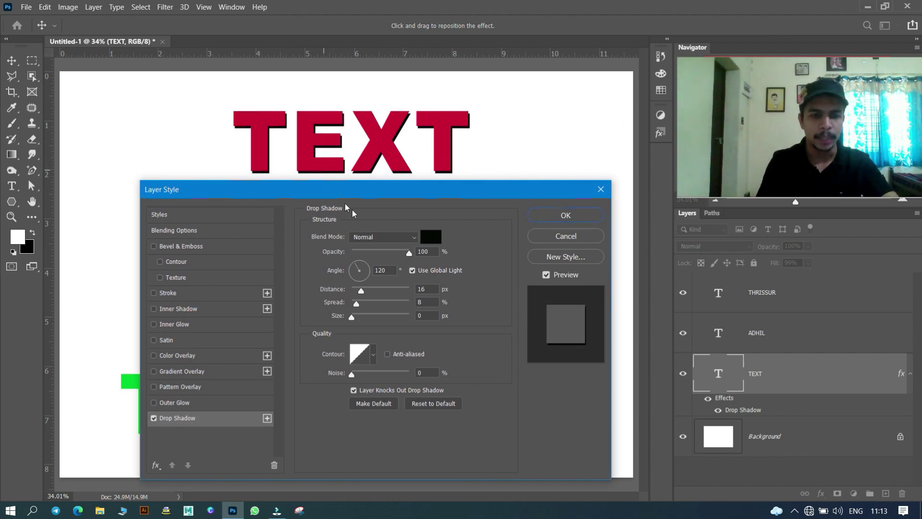
{"action": "left_click", "coordinate": [389, 240]}
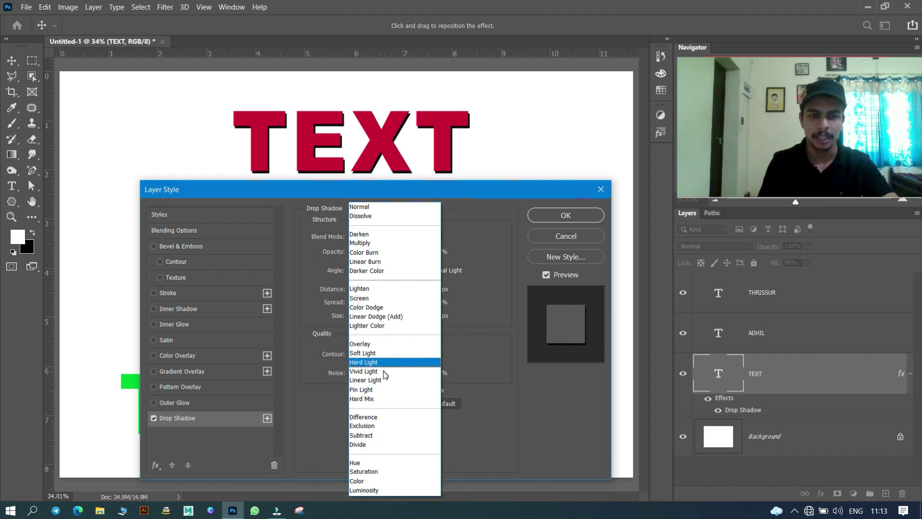
{"action": "left_click", "coordinate": [360, 207]}
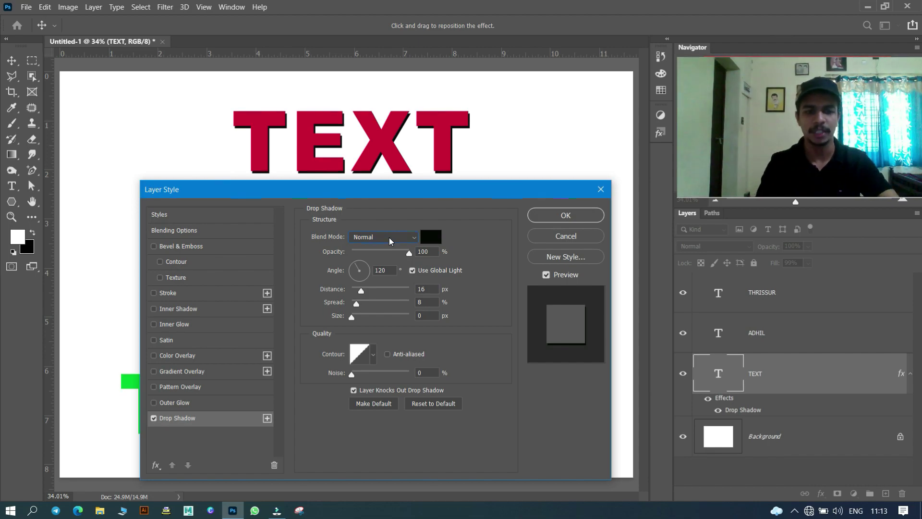
{"action": "mouse_move", "coordinate": [408, 253]}
{"action": "left_mouse_down"}
{"action": "mouse_move", "coordinate": [369, 253]}
{"action": "mouse_move", "coordinate": [449, 250]}
{"action": "left_mouse_up"}
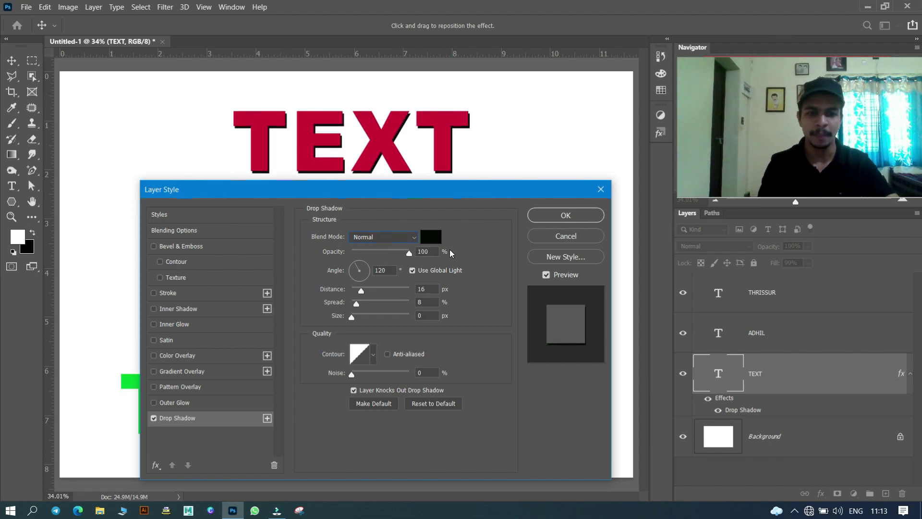
{"action": "left_click", "coordinate": [367, 252]}
{"action": "left_click_drag", "start_coordinate": [368, 252], "coordinate": [418, 253]}
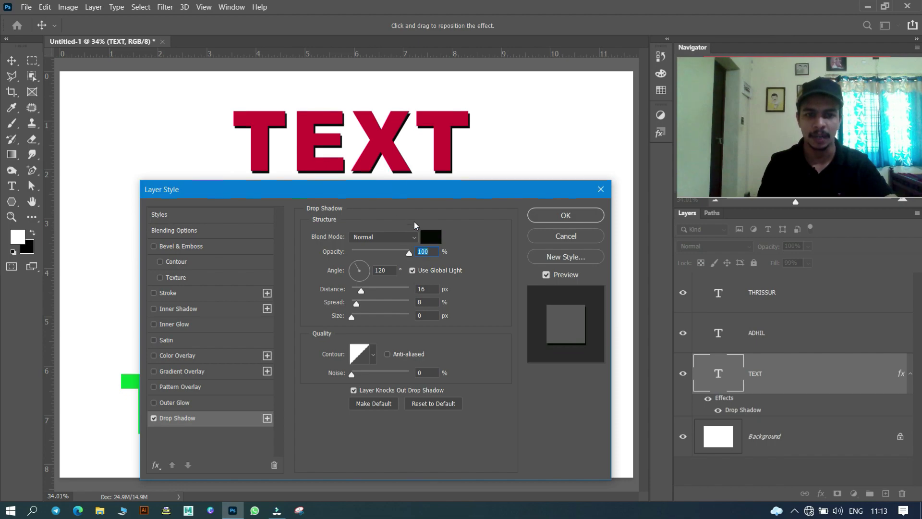
- Try red, green and yellow shadow colours, then settle on black
{"action": "left_click", "coordinate": [429, 238]}
{"action": "left_click", "coordinate": [337, 311]}
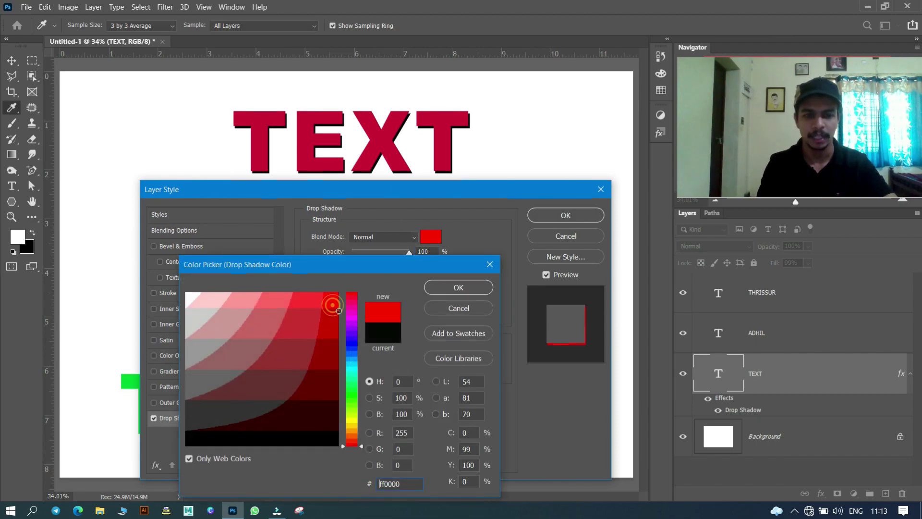
{"action": "mouse_move", "coordinate": [329, 367]}
{"action": "left_mouse_down"}
{"action": "mouse_move", "coordinate": [326, 413]}
{"action": "mouse_move", "coordinate": [350, 385]}
{"action": "mouse_move", "coordinate": [338, 333]}
{"action": "left_mouse_up"}
{"action": "left_click", "coordinate": [325, 374]}
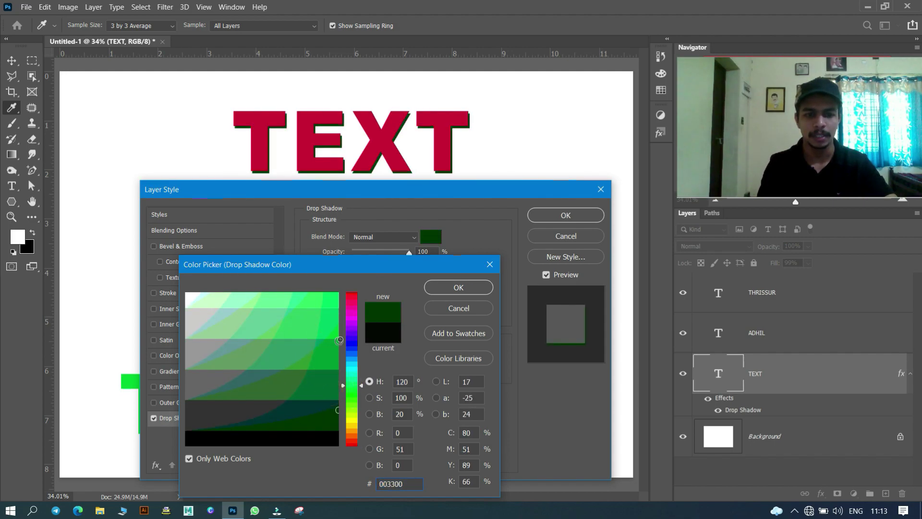
{"action": "left_click_drag", "start_coordinate": [352, 385], "coordinate": [351, 421]}
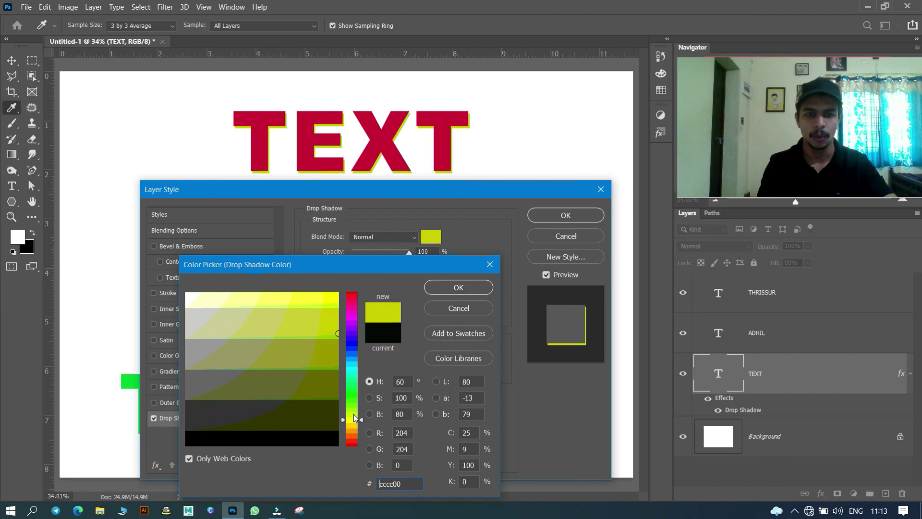
{"action": "left_click_drag", "start_coordinate": [323, 336], "coordinate": [338, 313]}
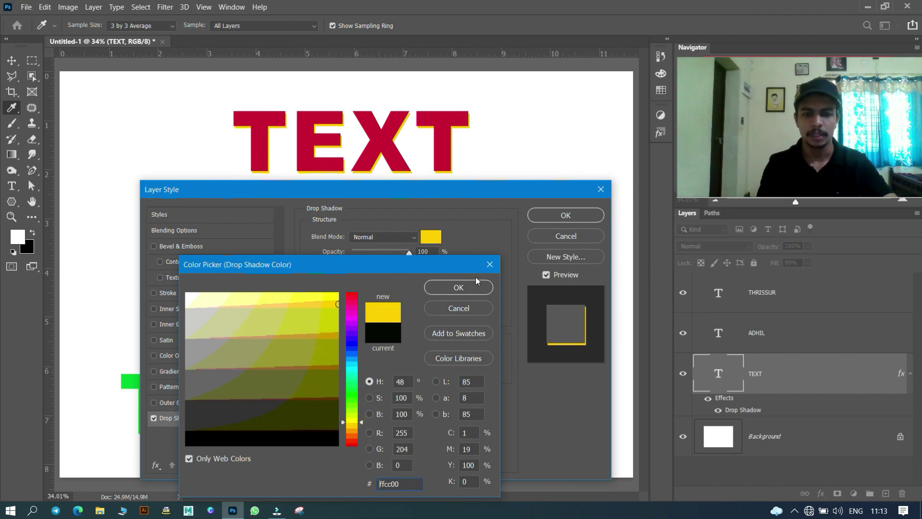
{"action": "left_click", "coordinate": [377, 346]}
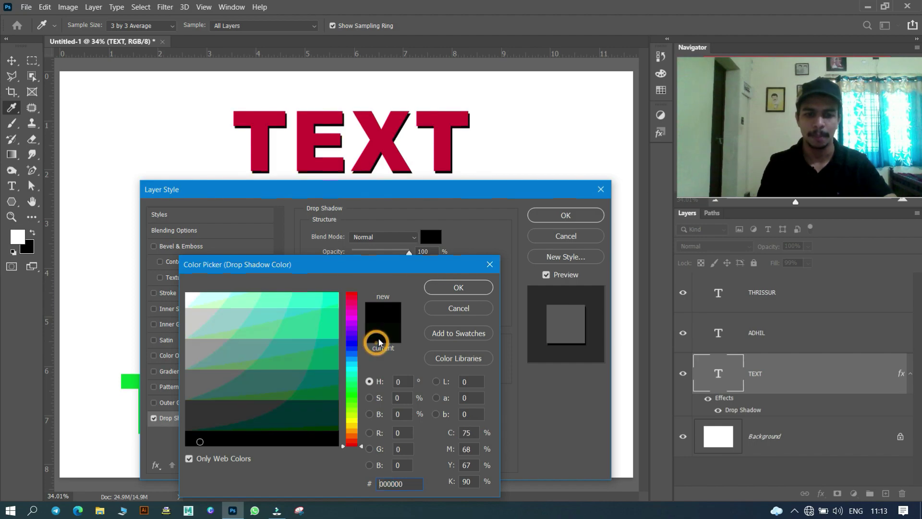
{"action": "left_click", "coordinate": [456, 288]}
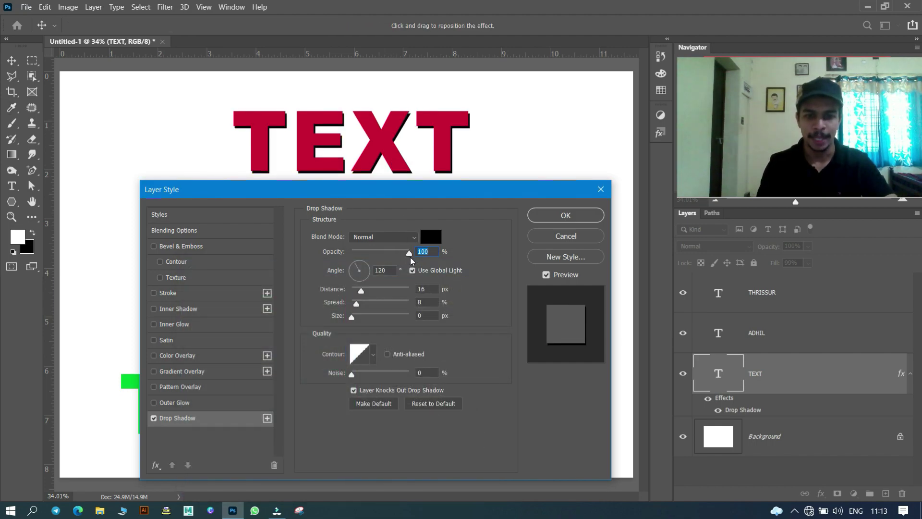
- Give the TEXT drop shadow 38% opacity, 14 px distance, 26% spread and 13 px size
{"action": "left_click_drag", "start_coordinate": [409, 254], "coordinate": [377, 253]}
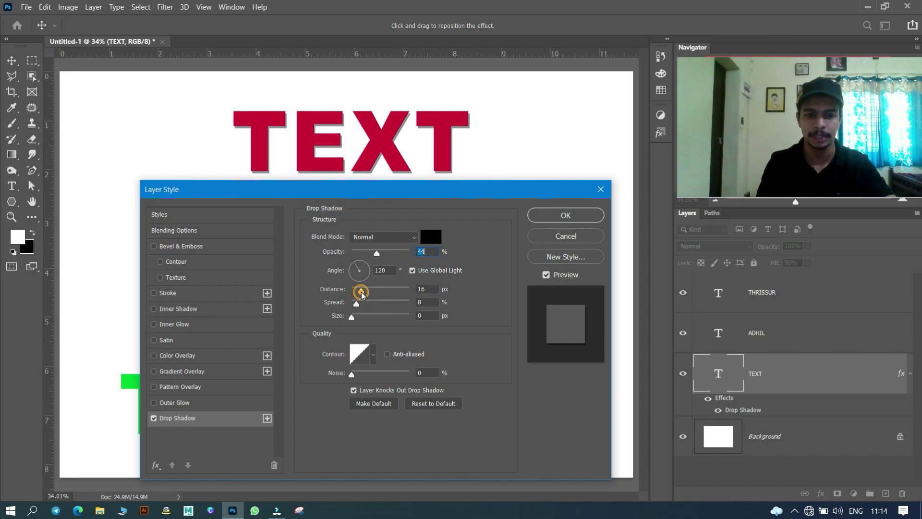
{"action": "mouse_move", "coordinate": [361, 292]}
{"action": "left_mouse_down"}
{"action": "mouse_move", "coordinate": [394, 290]}
{"action": "mouse_move", "coordinate": [365, 282]}
{"action": "left_mouse_up"}
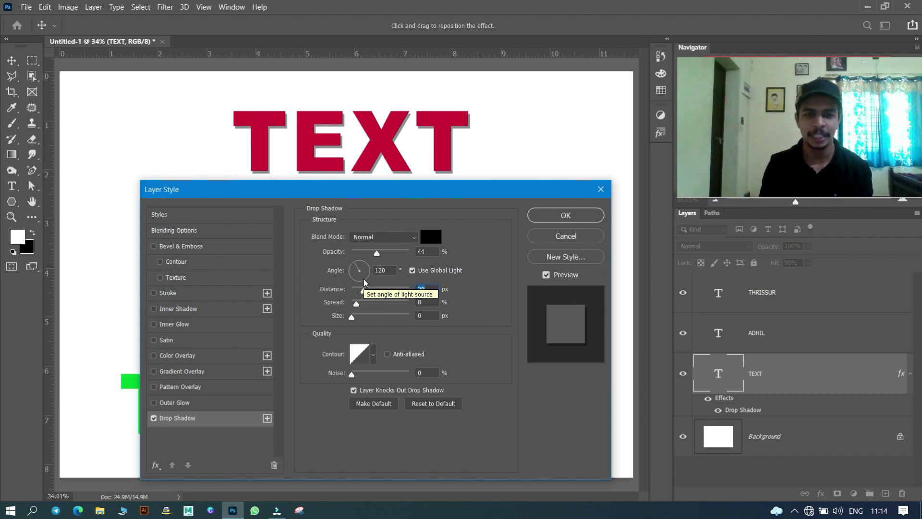
{"action": "key", "text": "Up"}
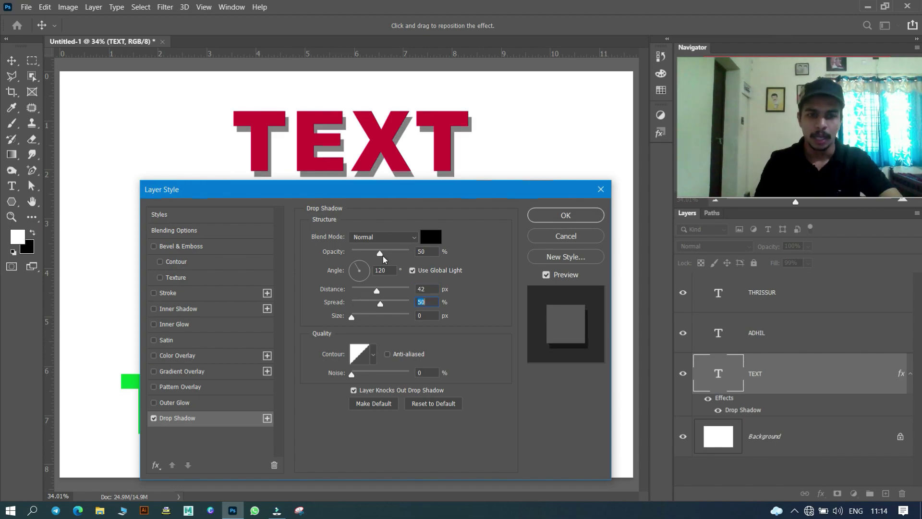
{"action": "left_click_drag", "start_coordinate": [380, 254], "coordinate": [373, 254]}
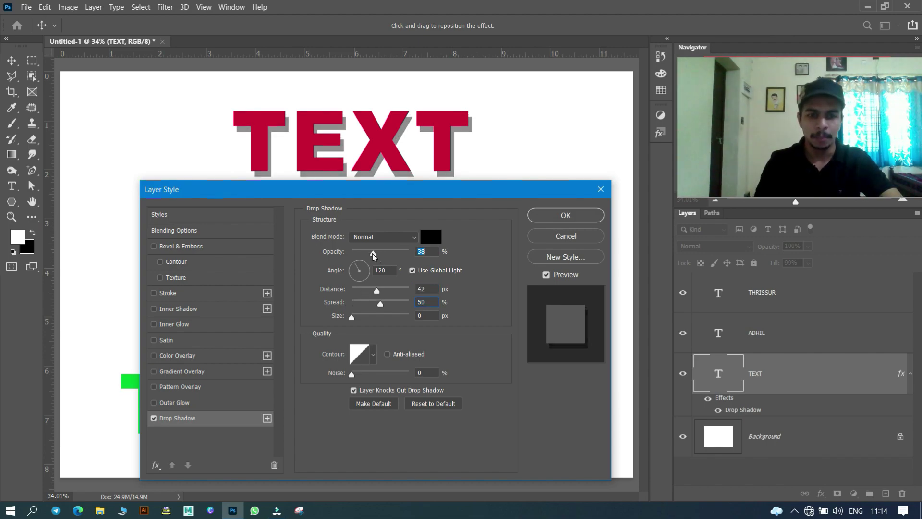
{"action": "mouse_move", "coordinate": [376, 290]}
{"action": "left_mouse_down"}
{"action": "mouse_move", "coordinate": [356, 291]}
{"action": "mouse_move", "coordinate": [363, 317]}
{"action": "mouse_move", "coordinate": [371, 303]}
{"action": "mouse_move", "coordinate": [392, 304]}
{"action": "mouse_move", "coordinate": [368, 302]}
{"action": "mouse_move", "coordinate": [358, 316]}
{"action": "left_mouse_up"}
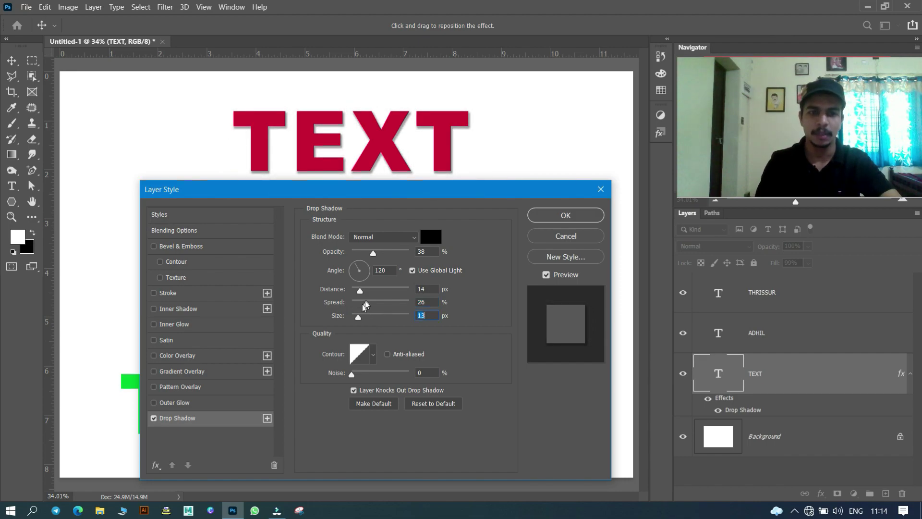
- Try several drop shadow Contour presets, including linear, cone and spiky
{"action": "left_click", "coordinate": [373, 354]}
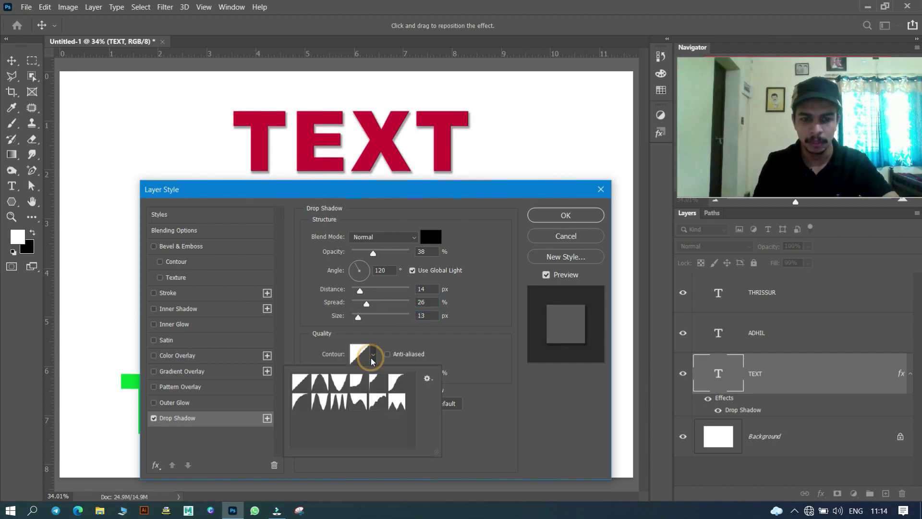
{"action": "left_click", "coordinate": [300, 383]}
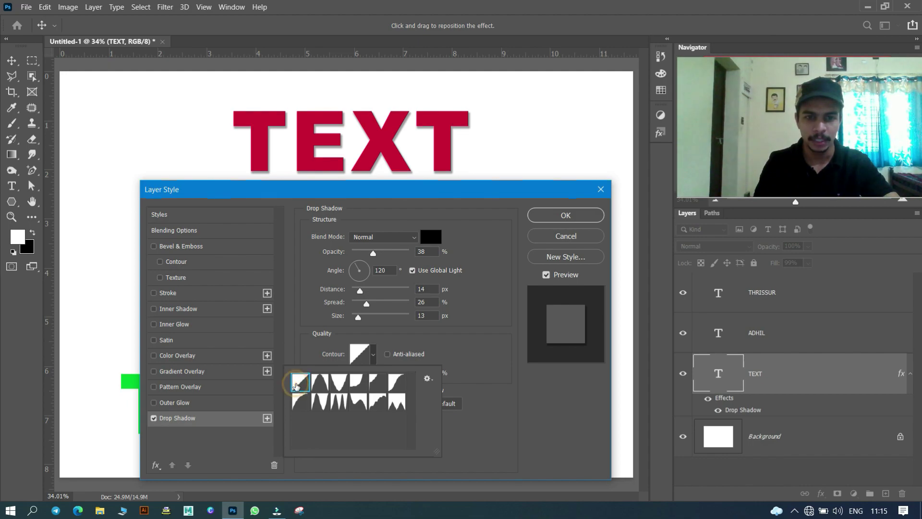
{"action": "left_click", "coordinate": [319, 382]}
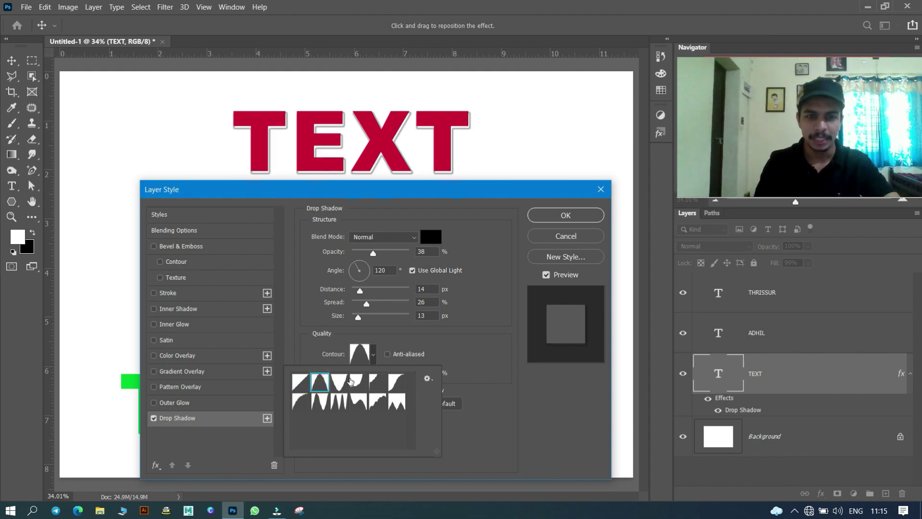
{"action": "left_click", "coordinate": [350, 381]}
{"action": "left_click", "coordinate": [390, 380]}
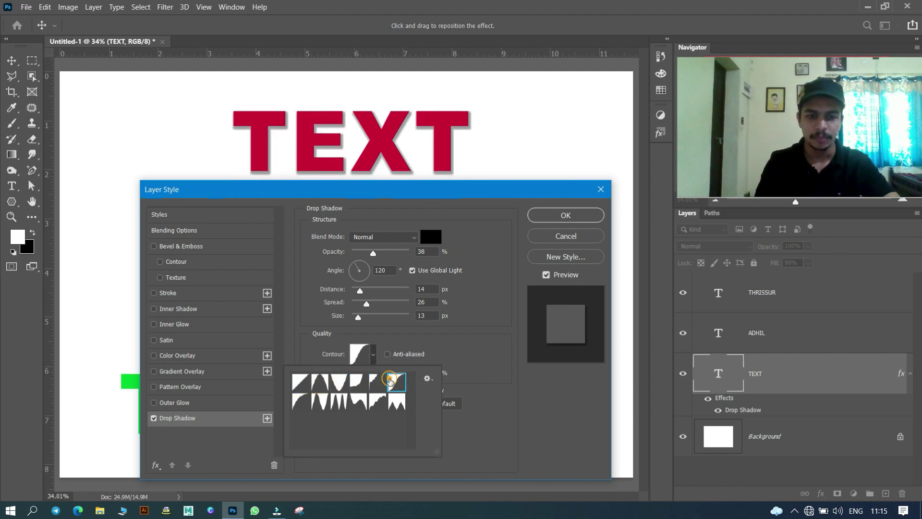
{"action": "left_click", "coordinate": [395, 402]}
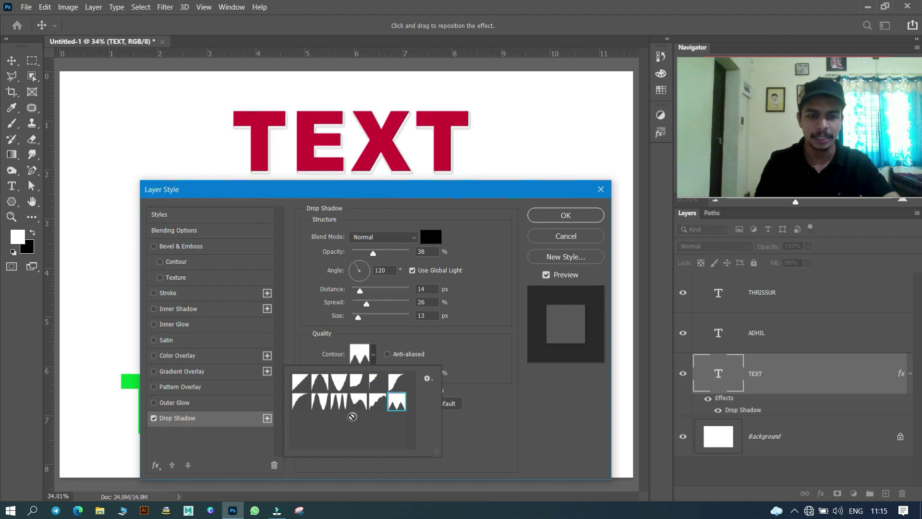
{"action": "left_click", "coordinate": [338, 403]}
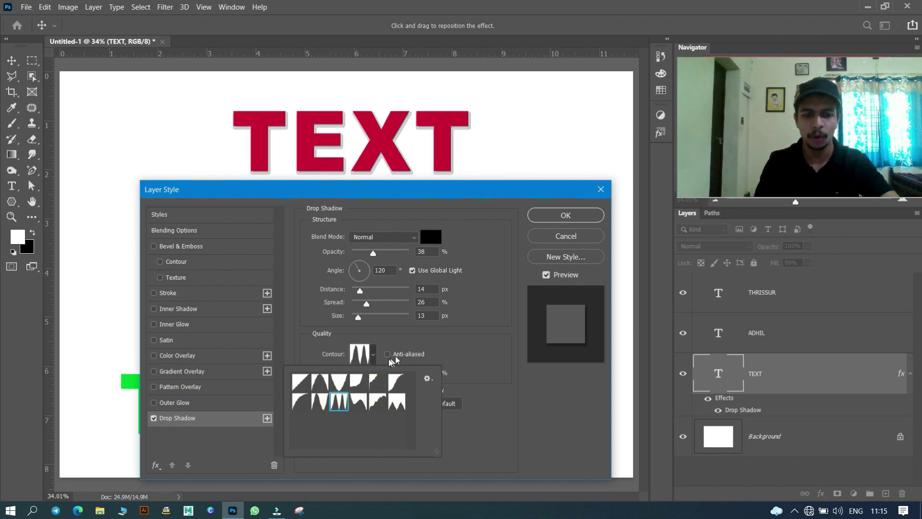
{"action": "left_click", "coordinate": [319, 401]}
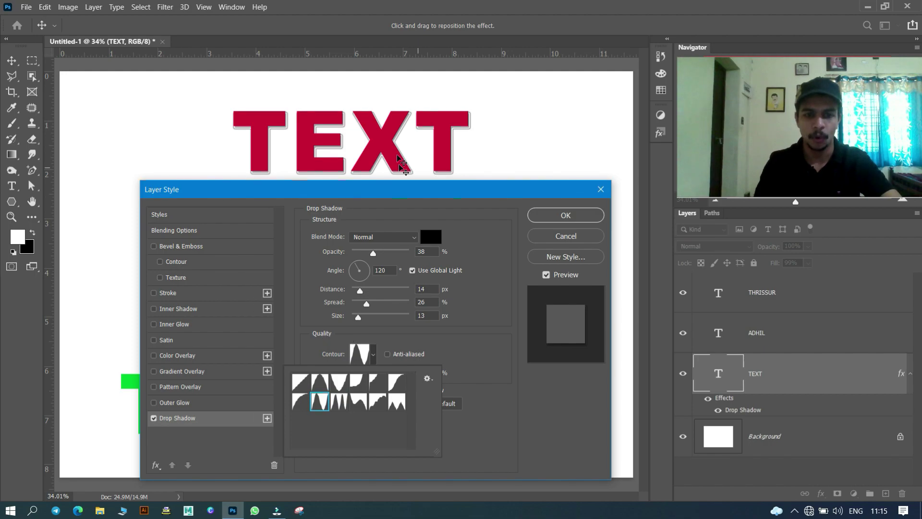
- Settle on a rounded curve contour, toggle Anti-aliased, and leave noise at 0%
{"action": "left_click", "coordinate": [301, 399]}
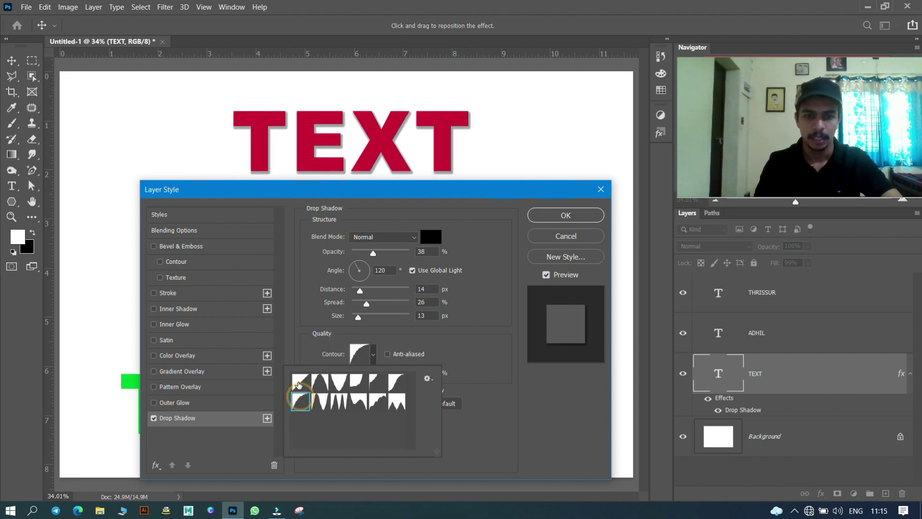
{"action": "left_click", "coordinate": [300, 382]}
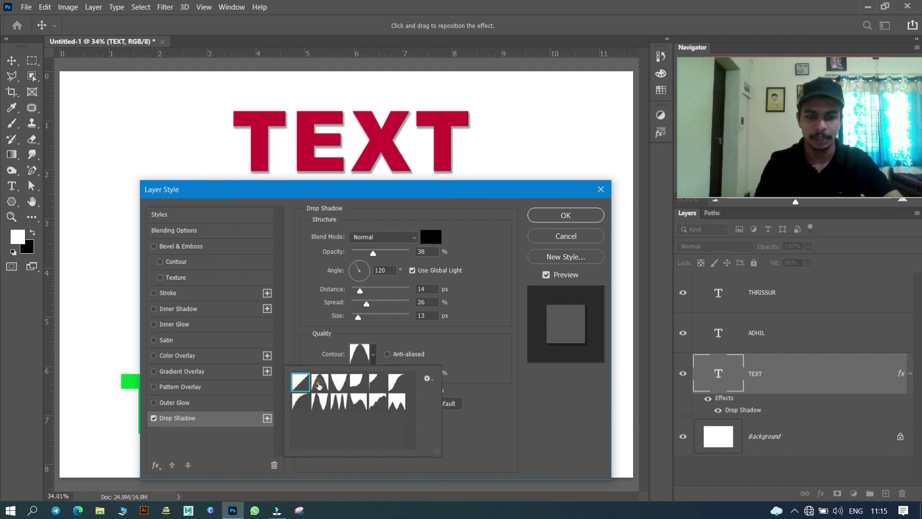
{"action": "left_click", "coordinate": [320, 382]}
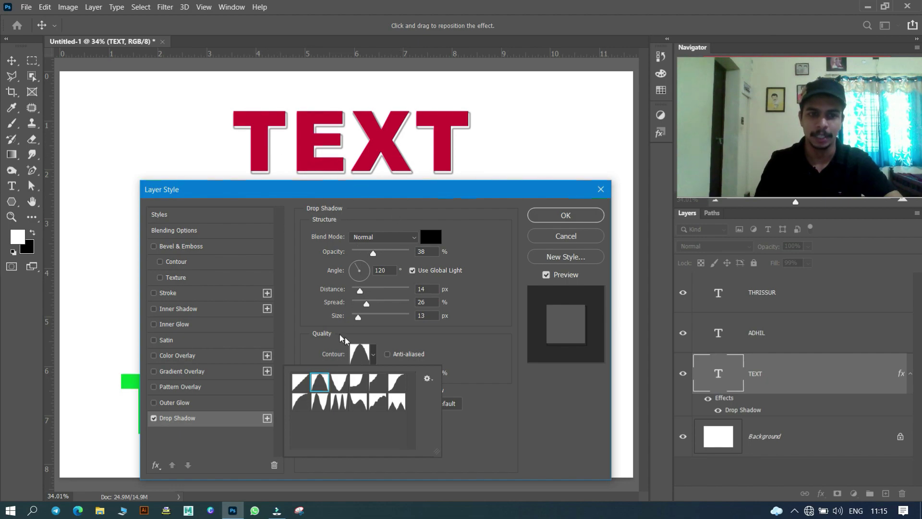
{"action": "left_click", "coordinate": [358, 382]}
{"action": "left_click", "coordinate": [389, 383]}
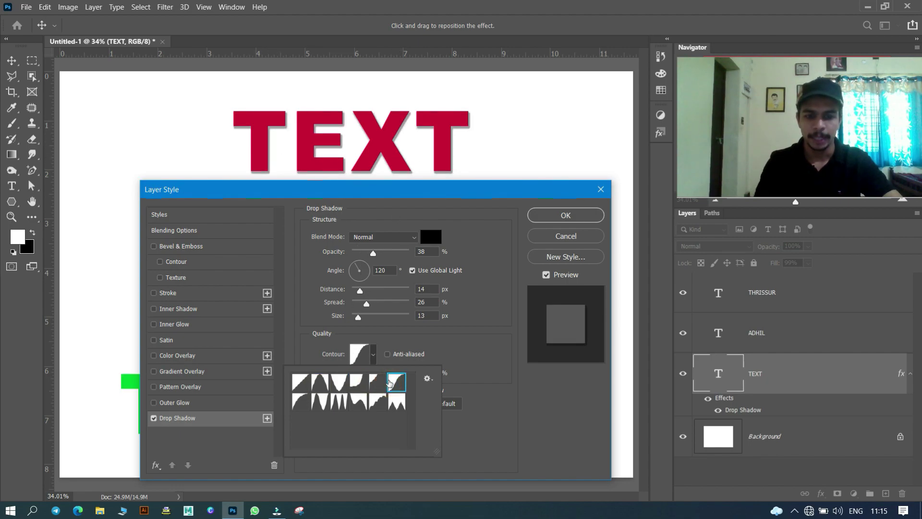
{"action": "left_click", "coordinate": [387, 354]}
{"action": "mouse_move", "coordinate": [353, 372]}
{"action": "left_mouse_down"}
{"action": "mouse_move", "coordinate": [395, 373]}
{"action": "mouse_move", "coordinate": [340, 379]}
{"action": "left_mouse_up"}
{"action": "left_click", "coordinate": [386, 354]}
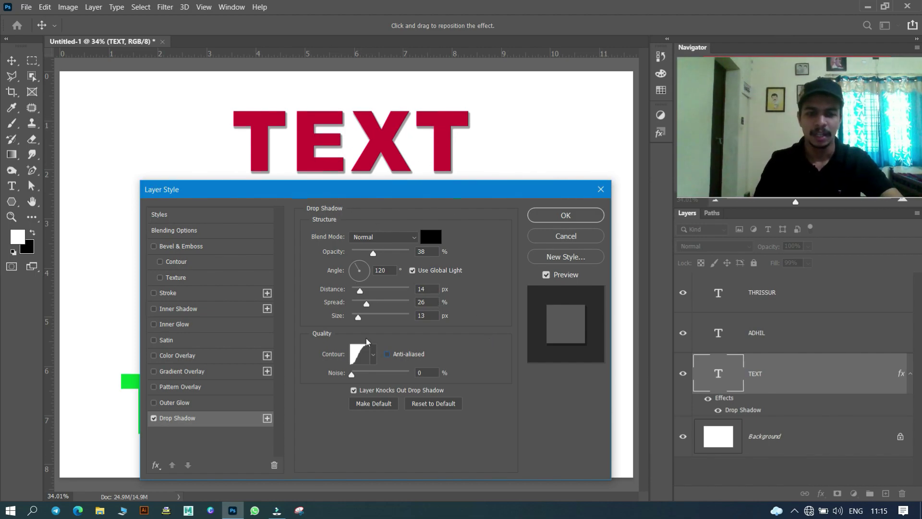
- Reset the drop shadow to defaults, with Normal blend mode, 44% opacity and 24 px distance
{"action": "left_click", "coordinate": [425, 405]}
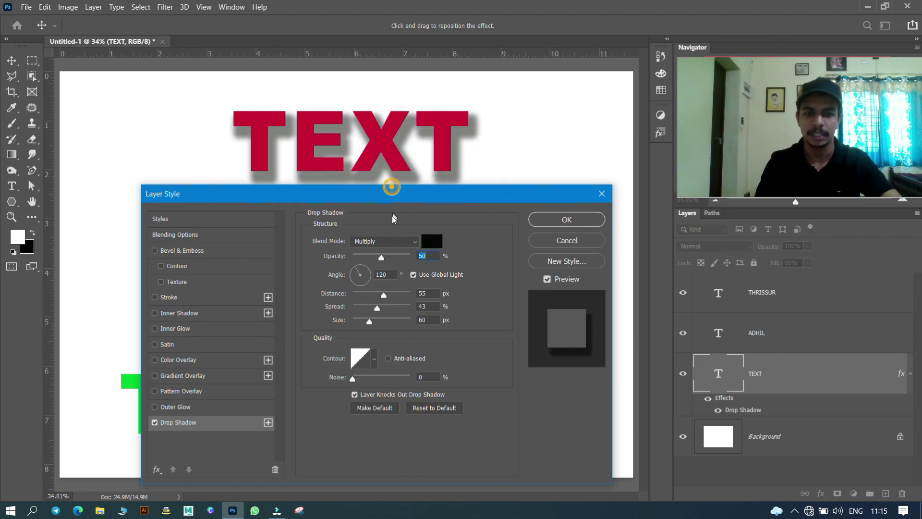
{"action": "left_click_drag", "start_coordinate": [389, 189], "coordinate": [382, 219]}
{"action": "left_click", "coordinate": [412, 269]}
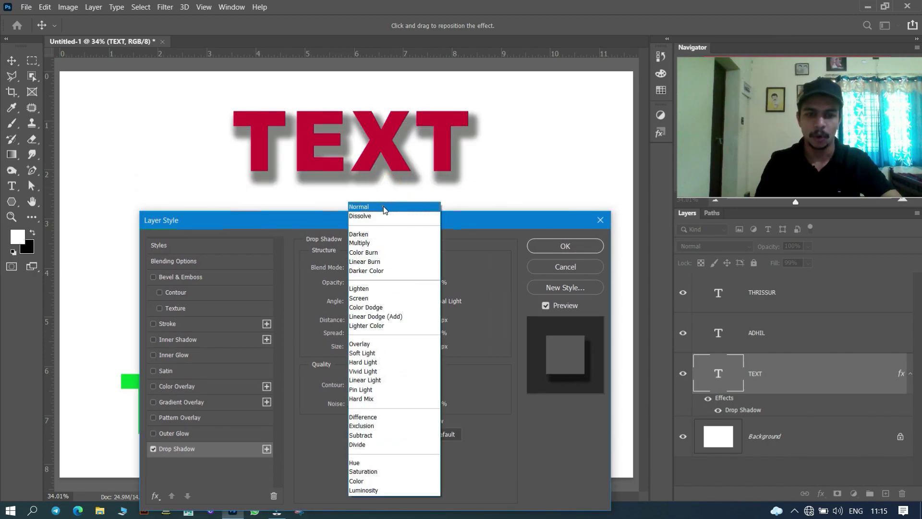
{"action": "left_click", "coordinate": [384, 207]}
{"action": "left_click_drag", "start_coordinate": [380, 284], "coordinate": [366, 284]}
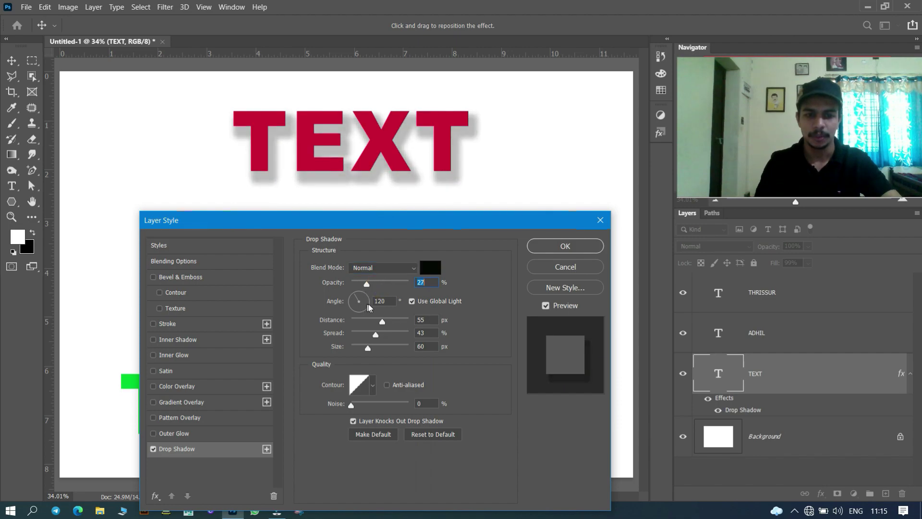
{"action": "mouse_move", "coordinate": [381, 321]}
{"action": "left_mouse_down"}
{"action": "mouse_move", "coordinate": [350, 322]}
{"action": "mouse_move", "coordinate": [357, 348]}
{"action": "mouse_move", "coordinate": [367, 322]}
{"action": "left_mouse_up"}
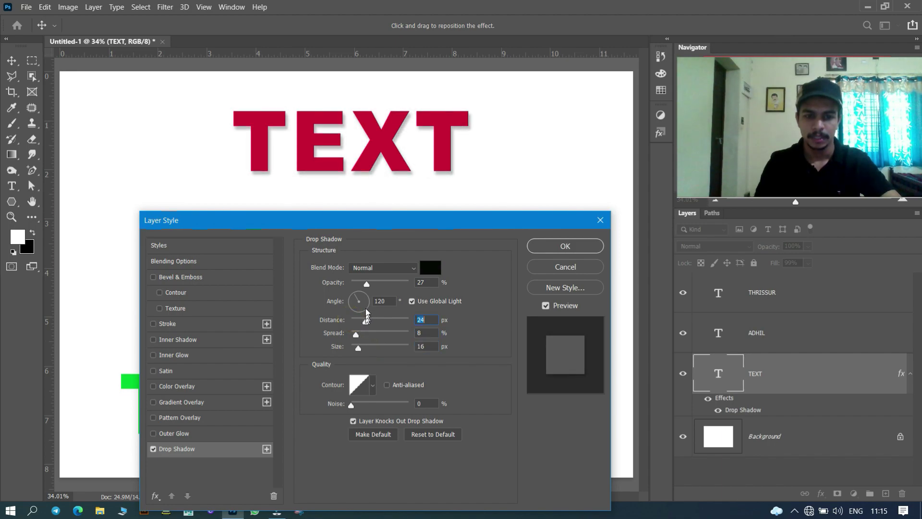
{"action": "left_click_drag", "start_coordinate": [366, 283], "coordinate": [376, 284]}
{"action": "left_click", "coordinate": [376, 284]}
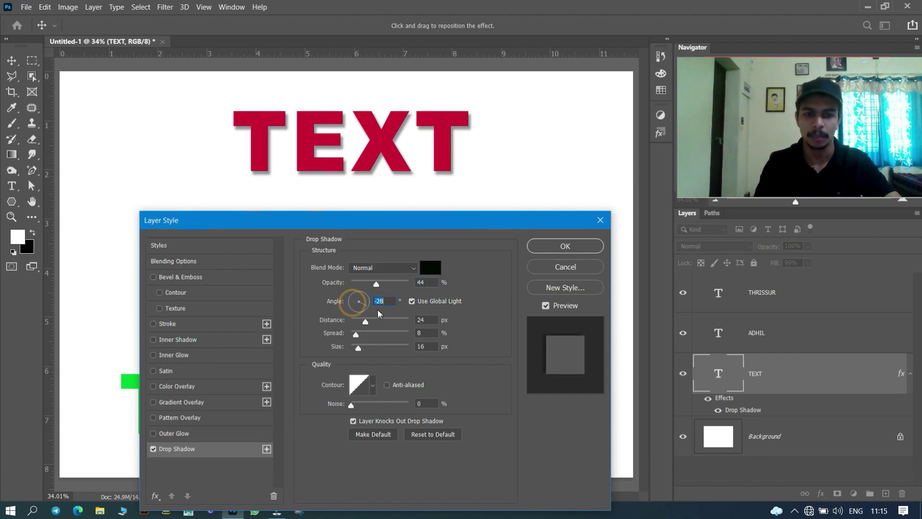
- Set the drop shadow angle to 44°
{"action": "left_click", "coordinate": [356, 307]}
{"action": "left_click", "coordinate": [354, 304]}
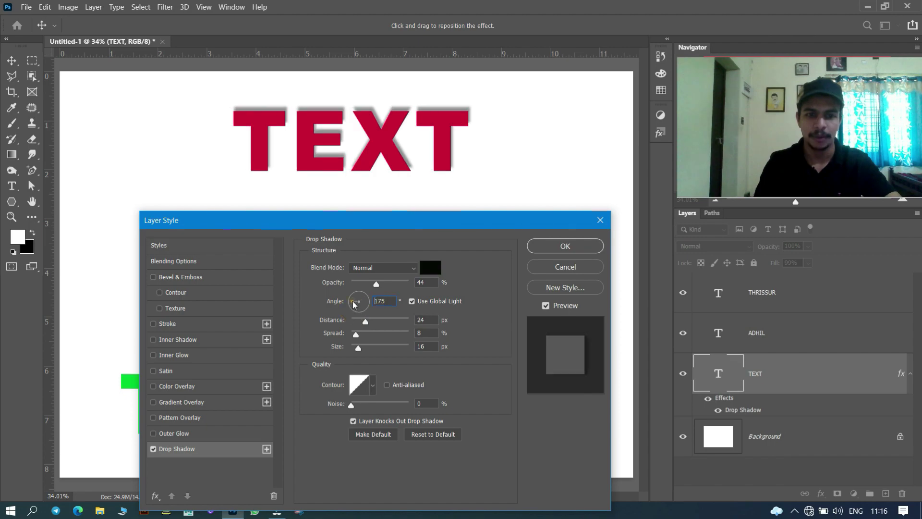
{"action": "left_click", "coordinate": [356, 300]}
{"action": "left_click", "coordinate": [356, 300]}
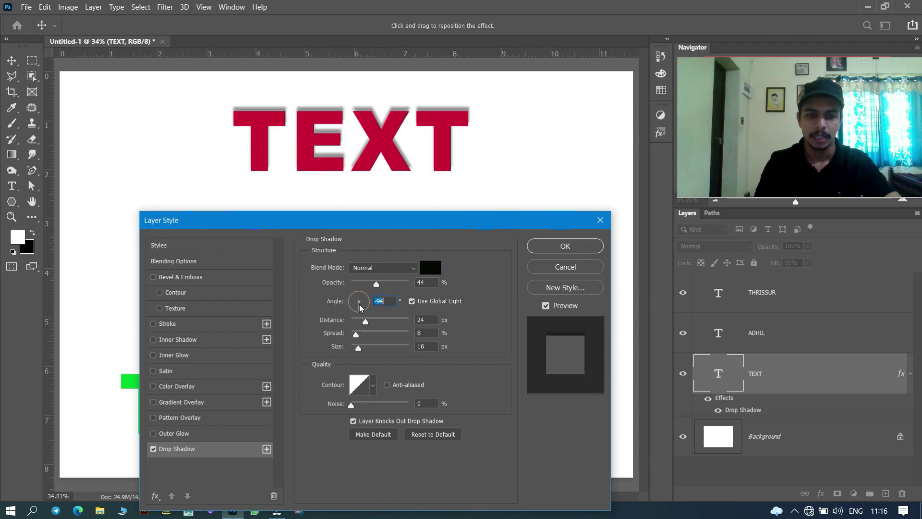
{"action": "left_click", "coordinate": [360, 300]}
{"action": "double_click", "coordinate": [379, 300]}
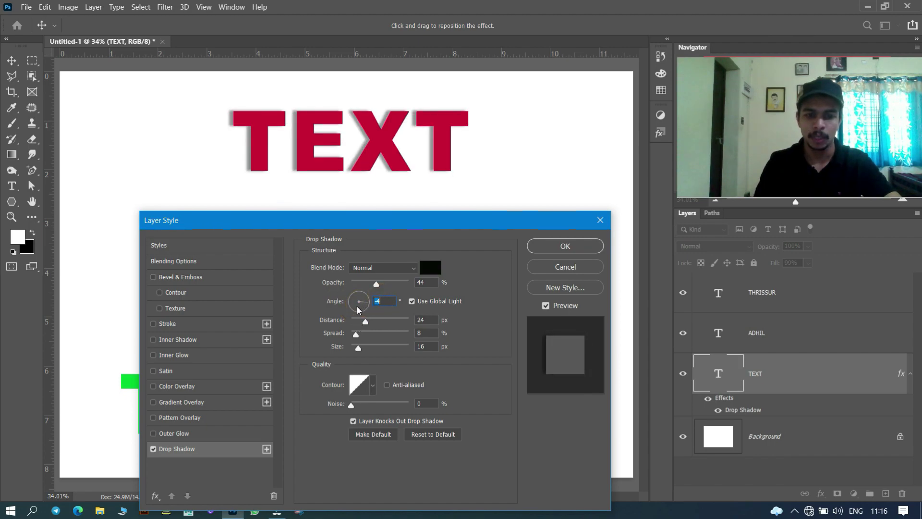
{"action": "type", "text": "44"}
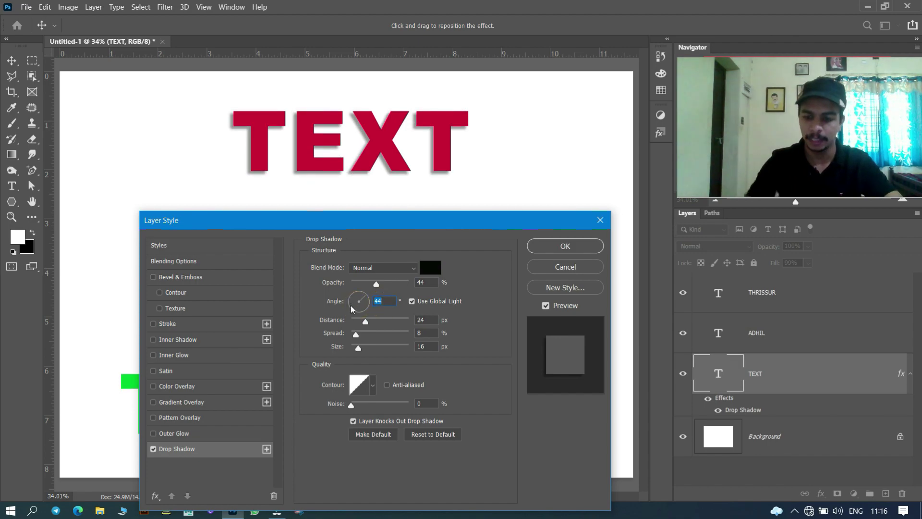
{"action": "type", "text": "90"}
- Apply the angled TEXT shadow, reopen its Layer Style, and toggle Drop Shadow off and on
{"action": "key", "text": "Return"}
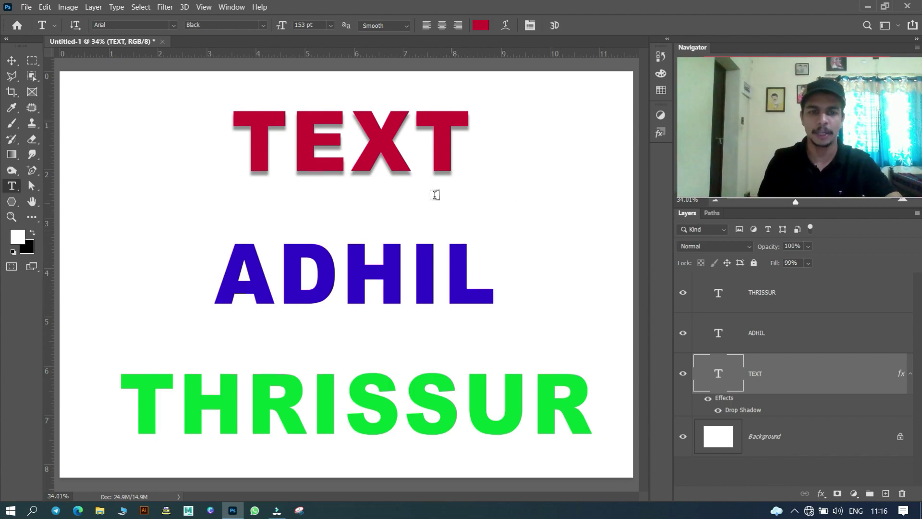
{"action": "double_click", "coordinate": [883, 380]}
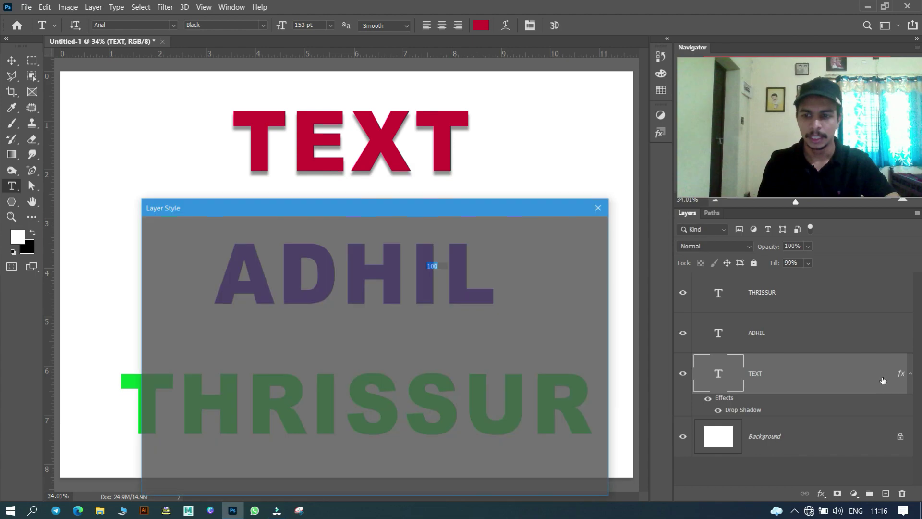
{"action": "left_click_drag", "start_coordinate": [503, 206], "coordinate": [754, 121]}
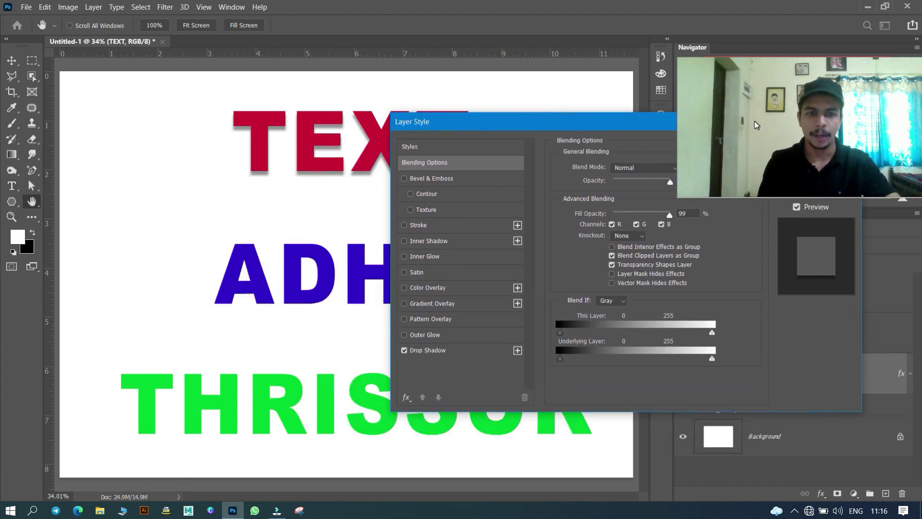
{"action": "left_click", "coordinate": [403, 350]}
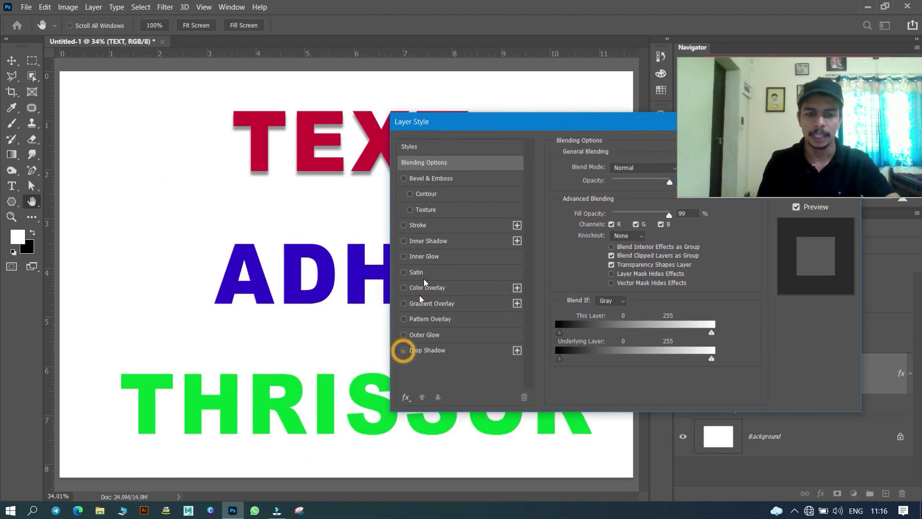
{"action": "mouse_move", "coordinate": [489, 122]}
{"action": "left_mouse_down"}
{"action": "mouse_move", "coordinate": [310, 212]}
{"action": "mouse_move", "coordinate": [262, 189]}
{"action": "left_mouse_up"}
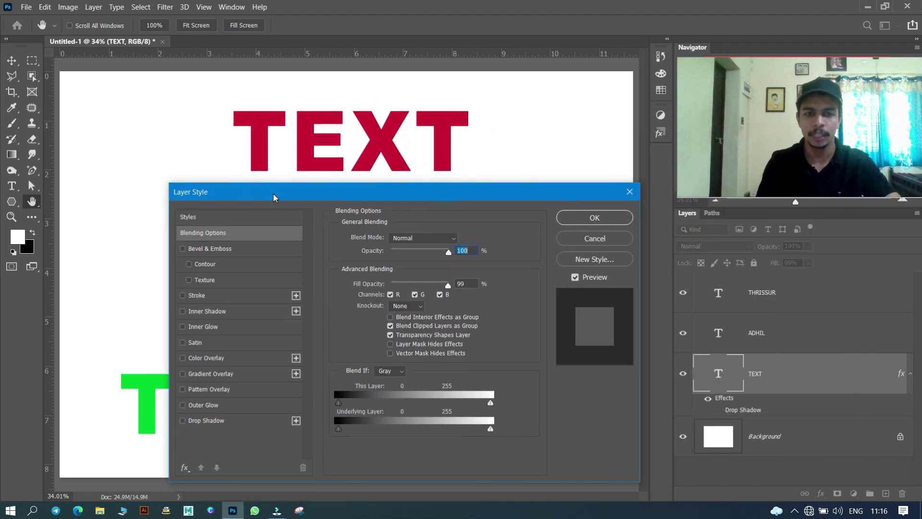
{"action": "left_click", "coordinate": [176, 418]}
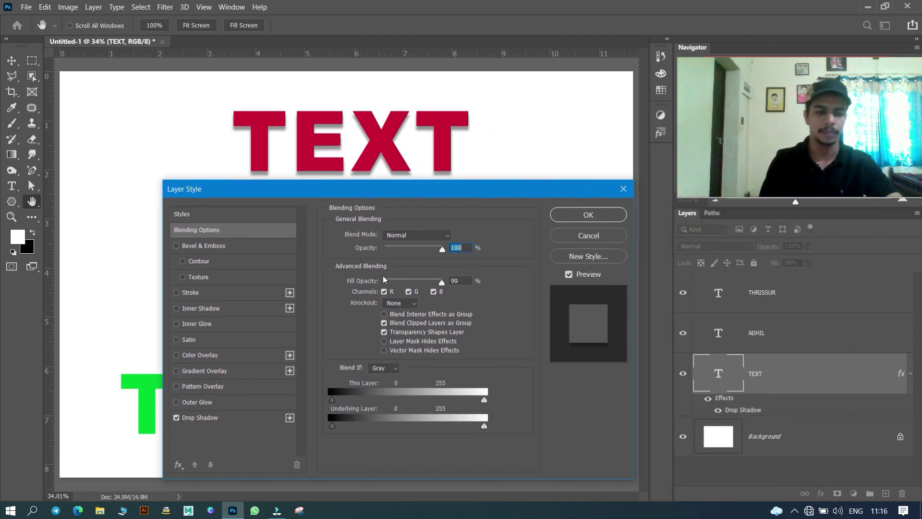
- Add an Outer Glow to the TEXT layer and zoom the canvas to 66.67%
{"action": "left_click", "coordinate": [228, 407]}
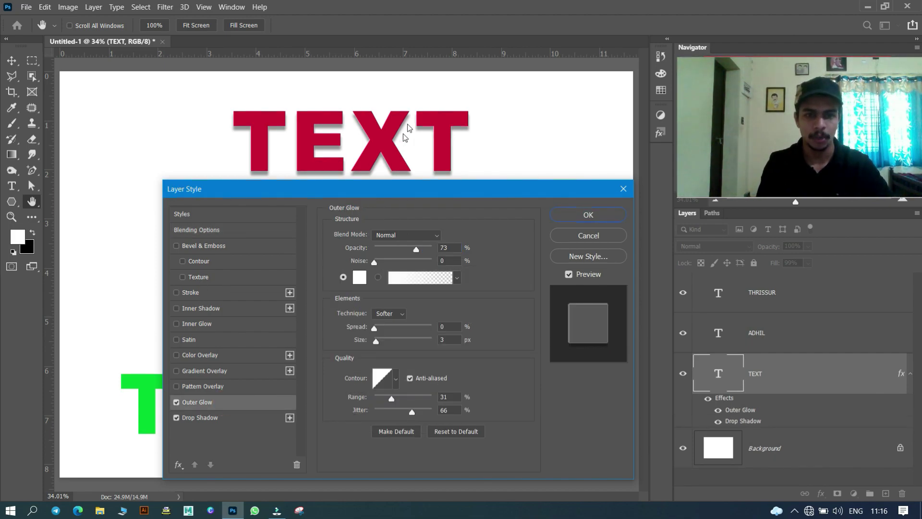
{"action": "left_click_drag", "start_coordinate": [435, 194], "coordinate": [416, 216]}
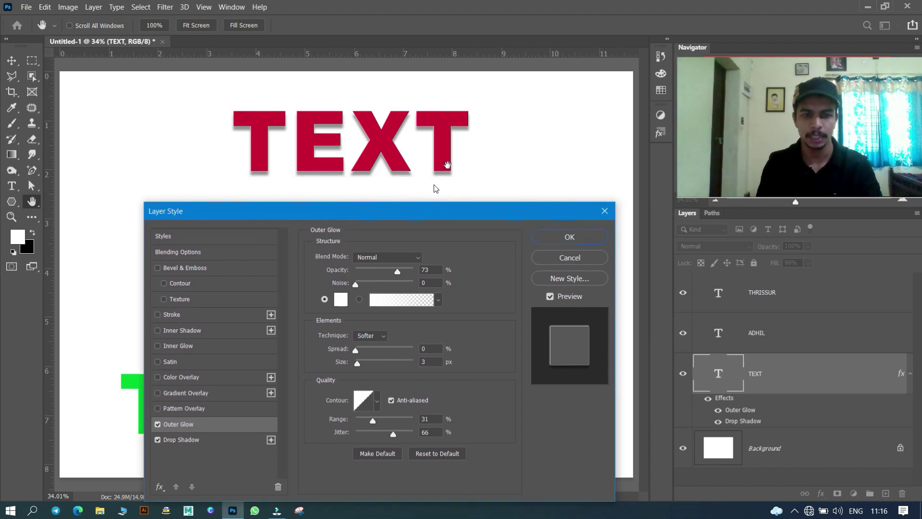
{"action": "key", "text": "ctrl"}
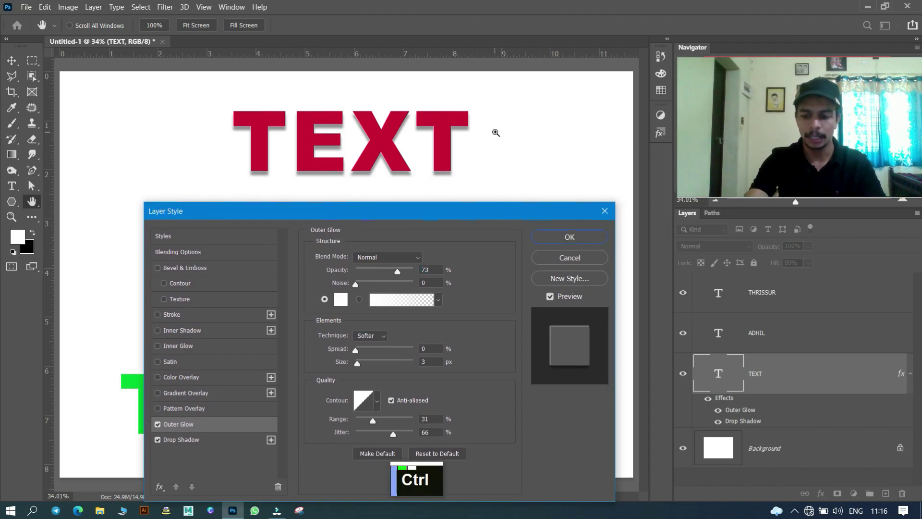
{"action": "key", "text": "ctrl+plus"}
{"action": "key", "text": "ctrl+plus"}
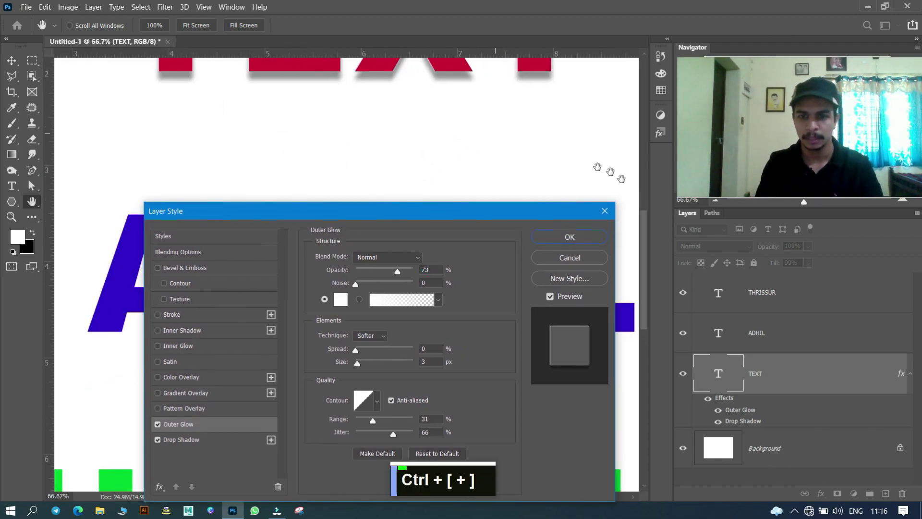
{"action": "mouse_move", "coordinate": [645, 231]}
{"action": "left_mouse_down"}
{"action": "mouse_move", "coordinate": [652, 200]}
{"action": "mouse_move", "coordinate": [648, 223]}
{"action": "mouse_move", "coordinate": [649, 215]}
{"action": "left_mouse_up"}
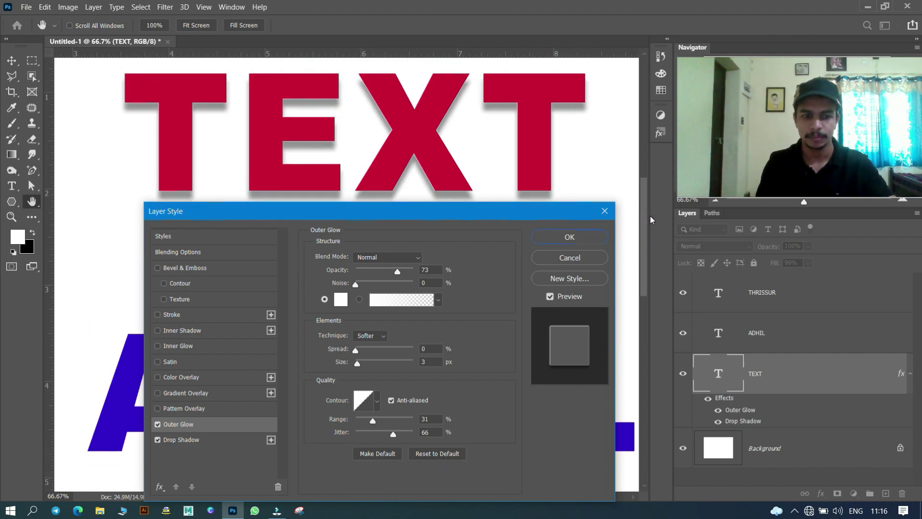
- Turn off the drop shadow and toggle the outer glow off and on to compare
{"action": "left_click", "coordinate": [155, 440]}
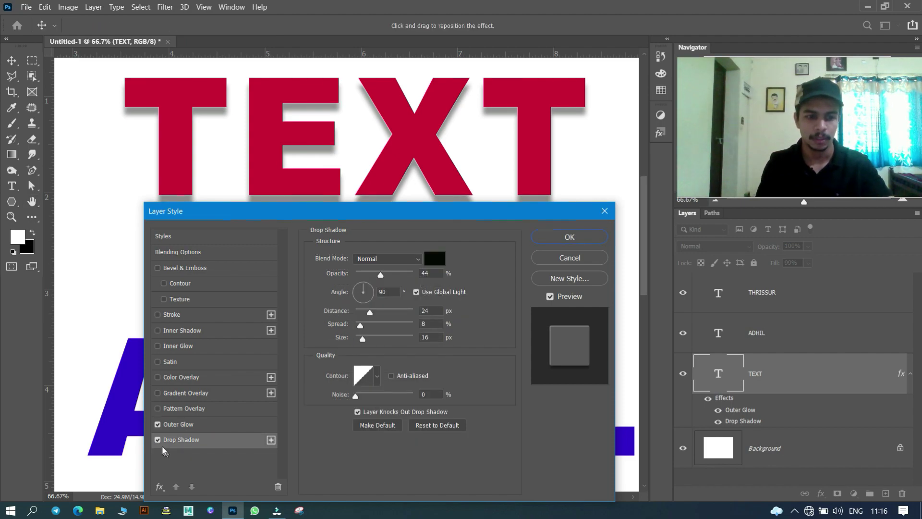
{"action": "left_click", "coordinate": [157, 439]}
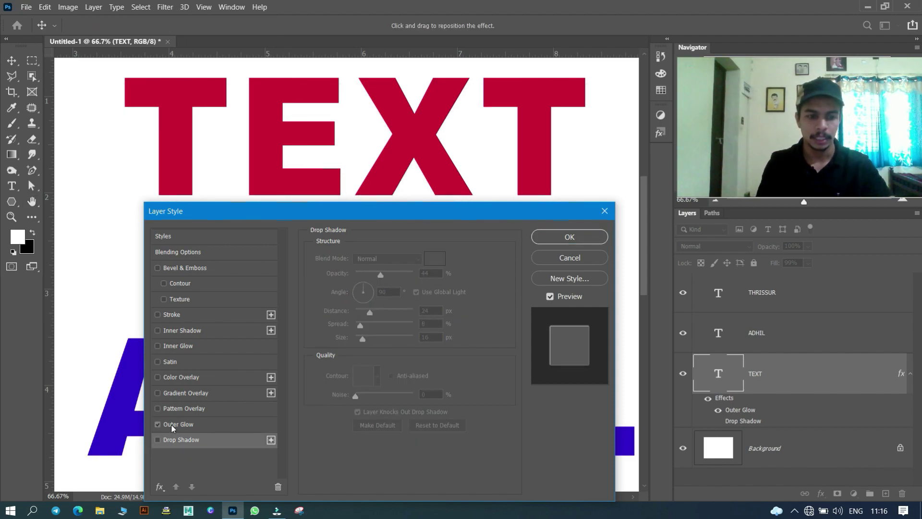
{"action": "left_click", "coordinate": [165, 426]}
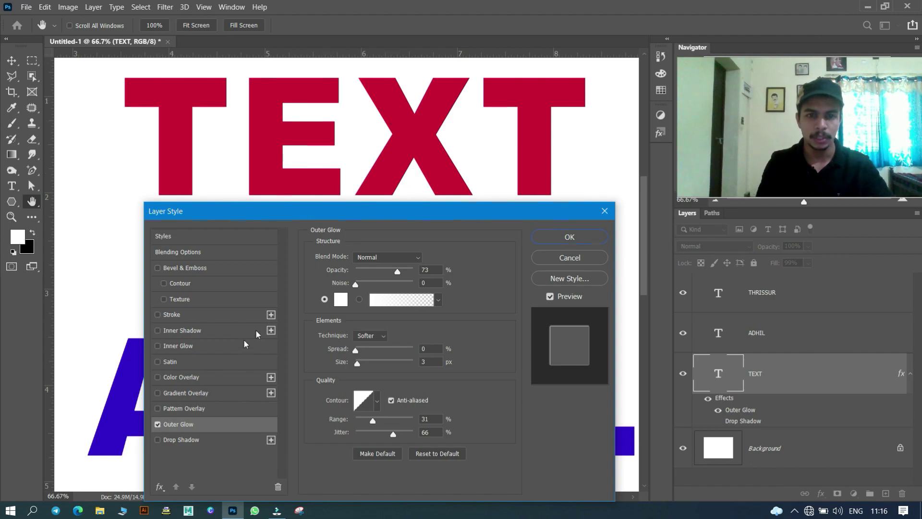
{"action": "left_click", "coordinate": [158, 425]}
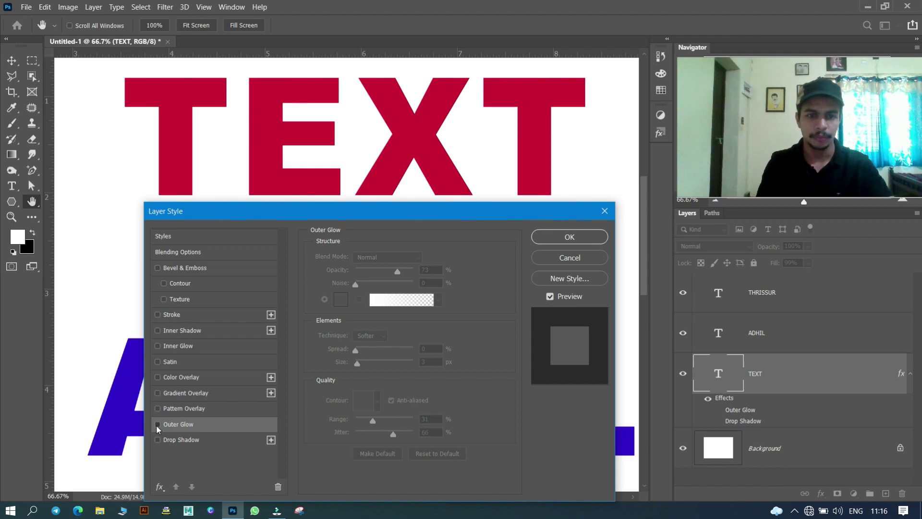
{"action": "left_click", "coordinate": [157, 424]}
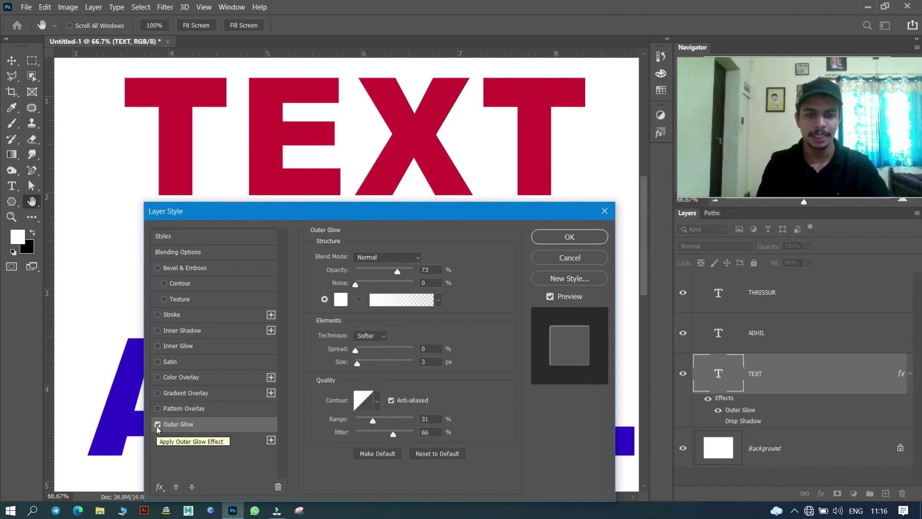
{"action": "left_click", "coordinate": [158, 424]}
{"action": "left_click", "coordinate": [158, 424]}
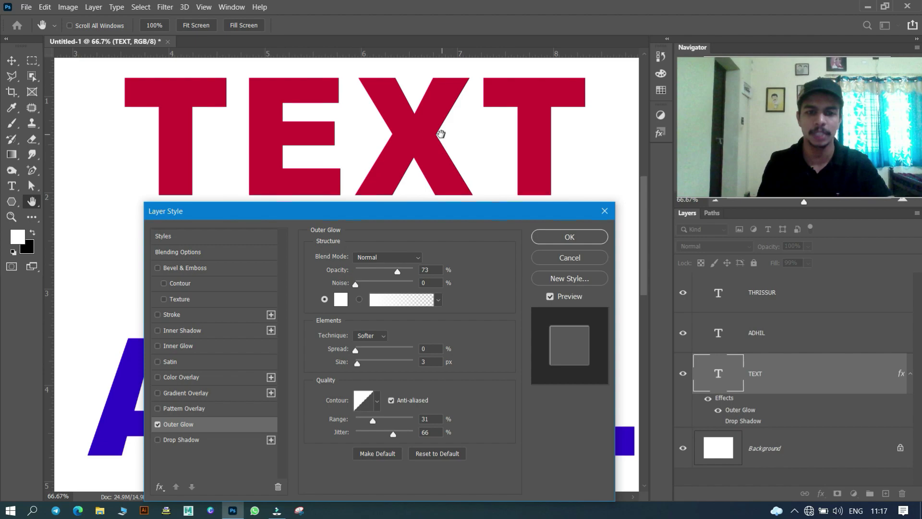
- Set the outer glow colour to blue-violet 3300ff and zoom the canvas to 100%
{"action": "left_click", "coordinate": [339, 300]}
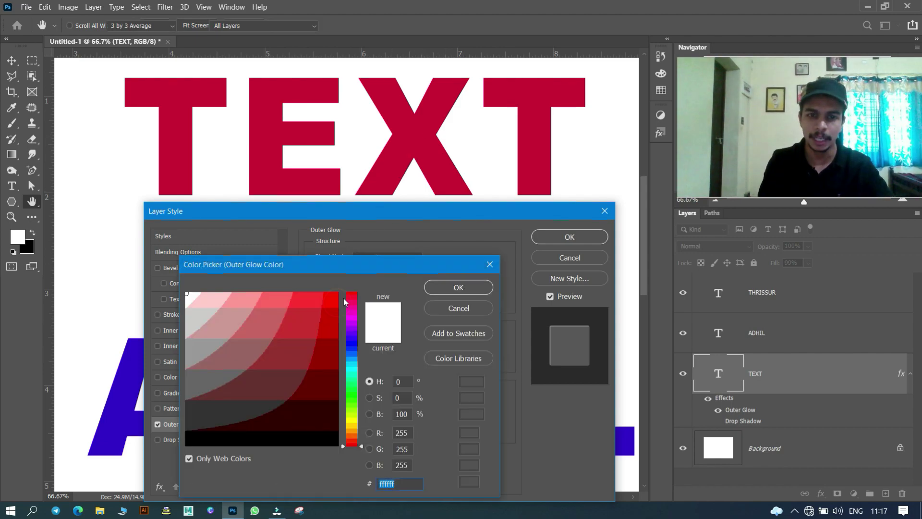
{"action": "left_click", "coordinate": [330, 298]}
{"action": "left_click_drag", "start_coordinate": [341, 336], "coordinate": [350, 337]}
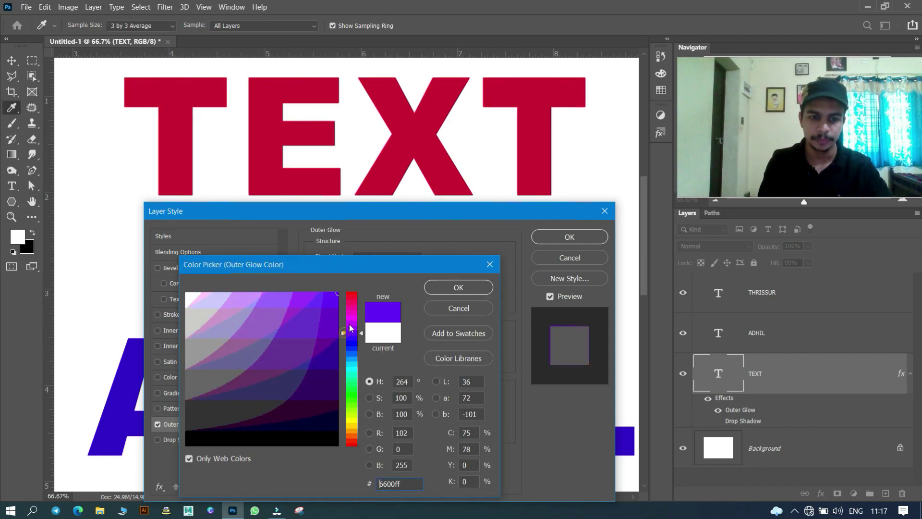
{"action": "left_click", "coordinate": [338, 299]}
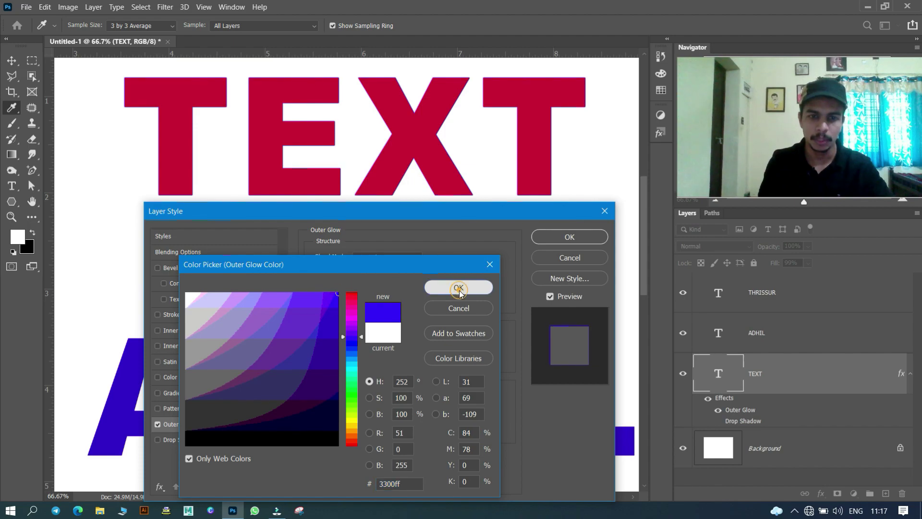
{"action": "left_click", "coordinate": [445, 287]}
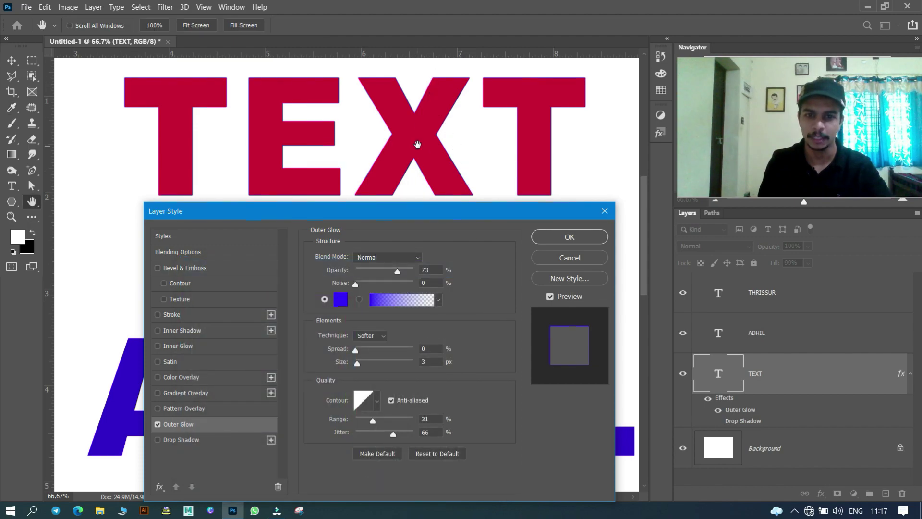
{"action": "key", "text": "ctrl+plus"}
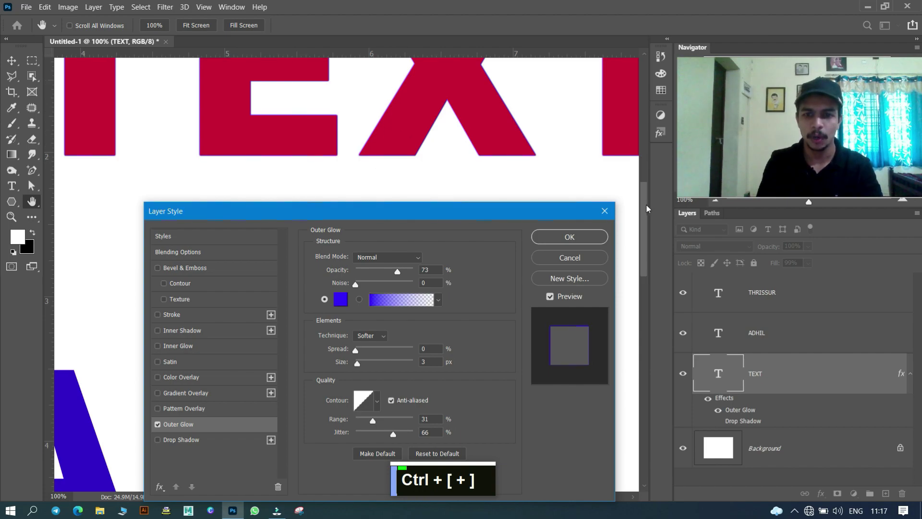
{"action": "scroll", "coordinate": [646, 208], "scroll_direction": "up", "scroll_amount": 3}
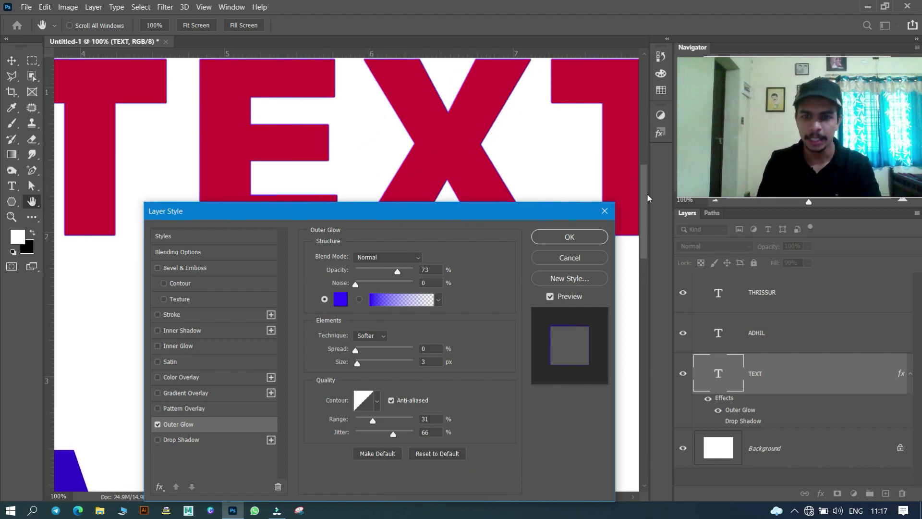
{"action": "scroll", "coordinate": [641, 204], "scroll_direction": "up", "scroll_amount": 2}
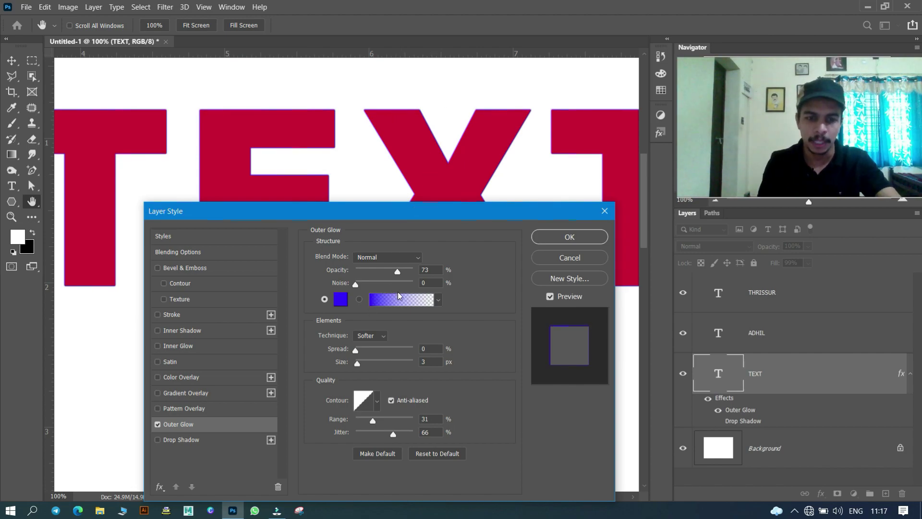
- Try a pink gradient for the glow, then switch to solid purple 330099
{"action": "left_click", "coordinate": [438, 300]}
{"action": "left_click", "coordinate": [342, 374]}
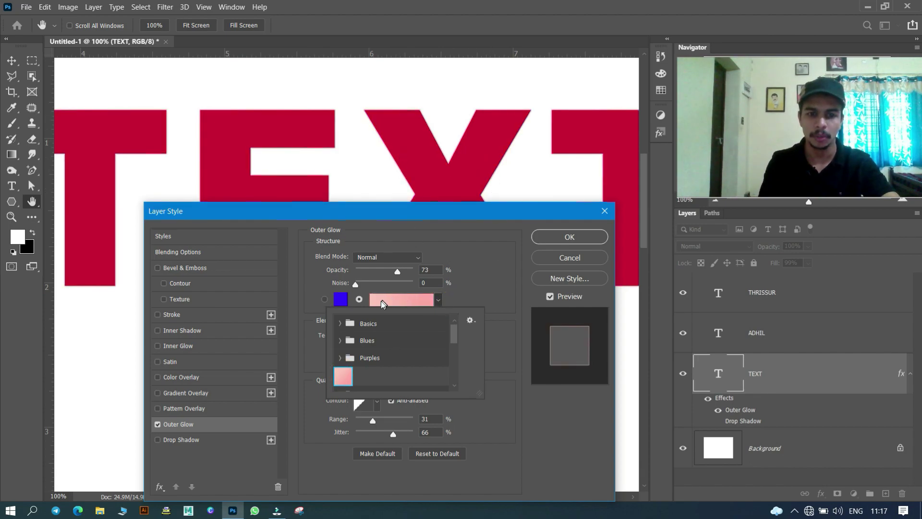
{"action": "left_click", "coordinate": [342, 300]}
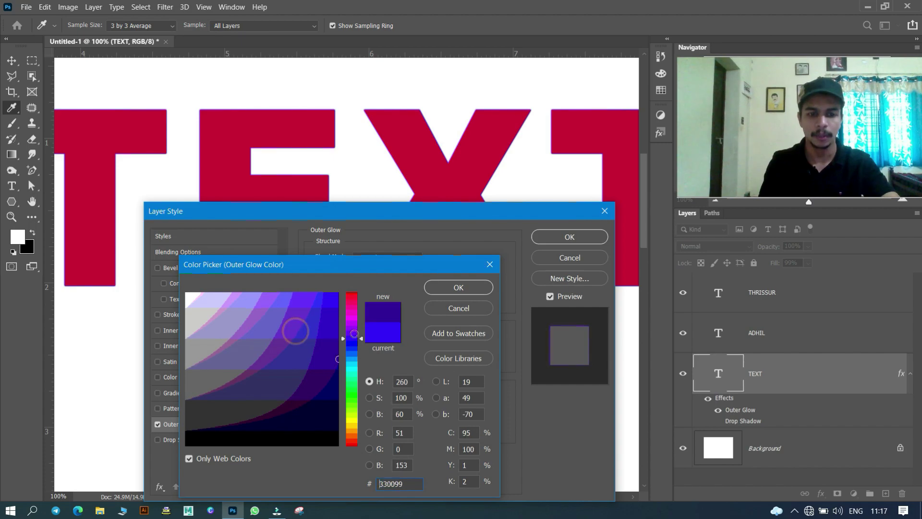
{"action": "left_click", "coordinate": [450, 286]}
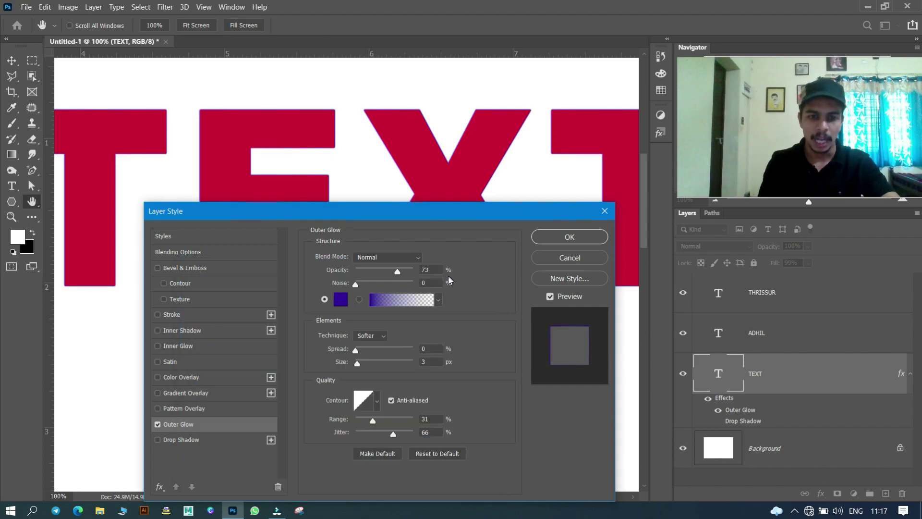
- Set the purple outer glow to 100% opacity, 10% spread and 2 px size
{"action": "mouse_move", "coordinate": [357, 286]}
{"action": "left_mouse_down"}
{"action": "mouse_move", "coordinate": [372, 289]}
{"action": "mouse_move", "coordinate": [339, 290]}
{"action": "left_mouse_up"}
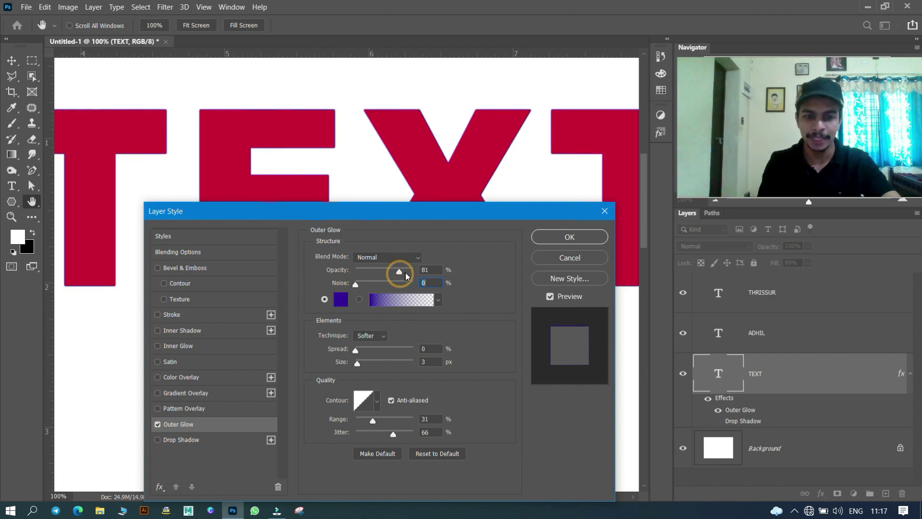
{"action": "mouse_move", "coordinate": [399, 272]}
{"action": "left_mouse_down"}
{"action": "mouse_move", "coordinate": [416, 272]}
{"action": "mouse_move", "coordinate": [339, 263]}
{"action": "left_mouse_up"}
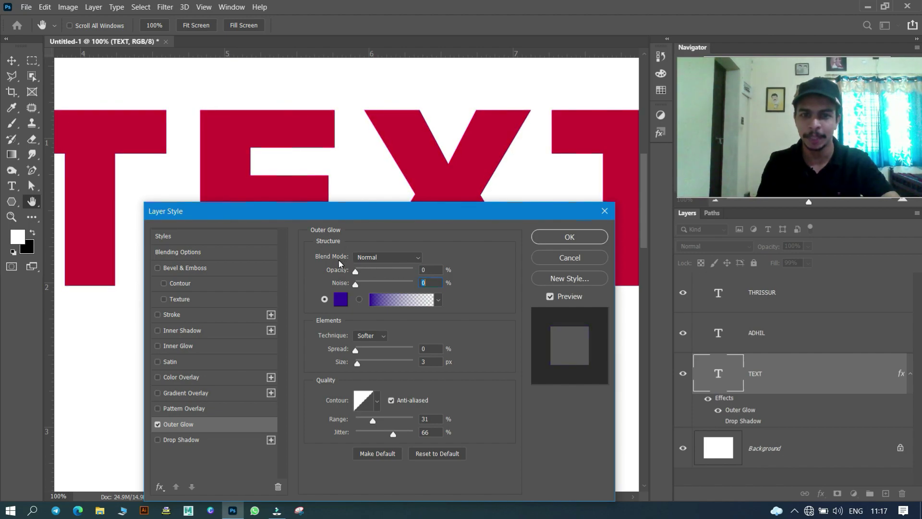
{"action": "left_click_drag", "start_coordinate": [370, 273], "coordinate": [427, 262]}
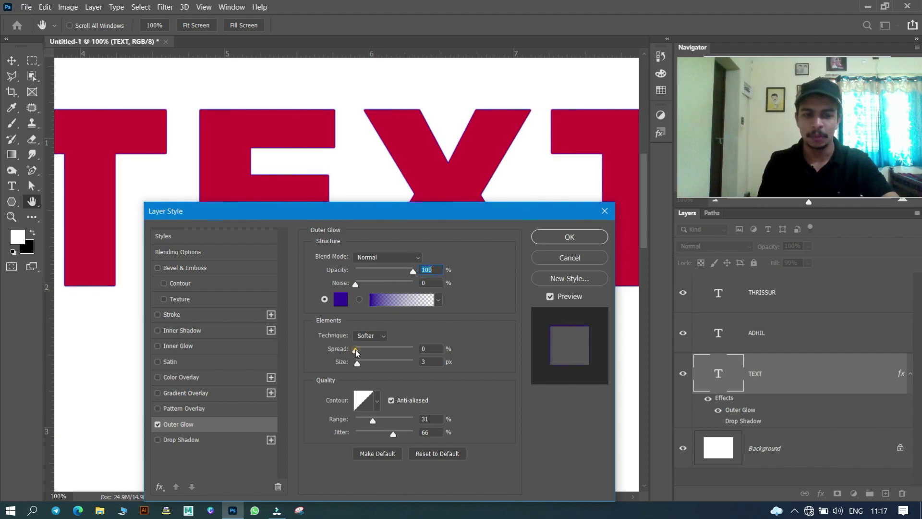
{"action": "left_click_drag", "start_coordinate": [355, 349], "coordinate": [453, 334]}
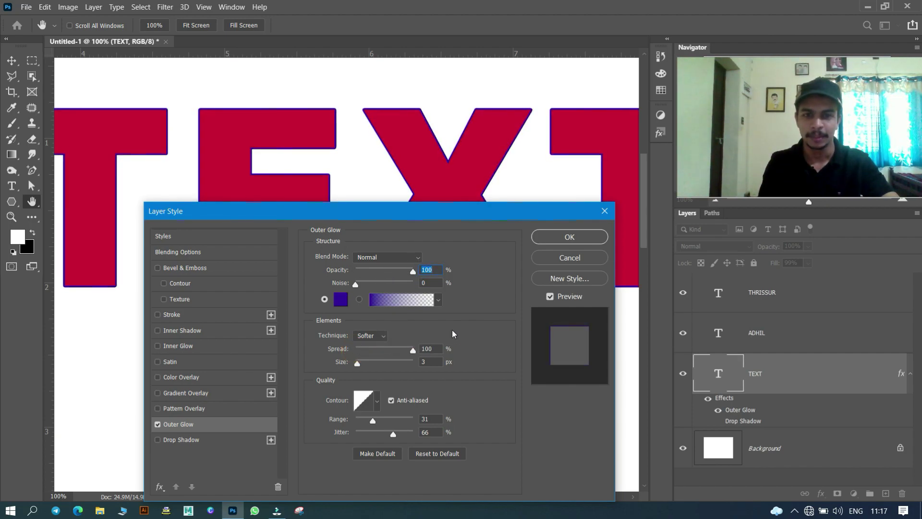
{"action": "mouse_move", "coordinate": [382, 351]}
{"action": "left_mouse_down"}
{"action": "mouse_move", "coordinate": [361, 350]}
{"action": "mouse_move", "coordinate": [387, 364]}
{"action": "mouse_move", "coordinate": [369, 364]}
{"action": "left_mouse_up"}
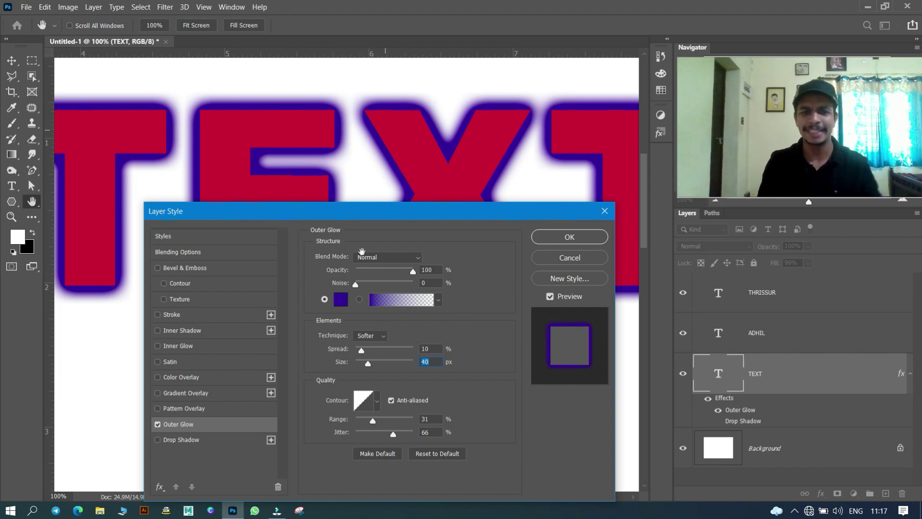
{"action": "left_click_drag", "start_coordinate": [368, 364], "coordinate": [359, 363]}
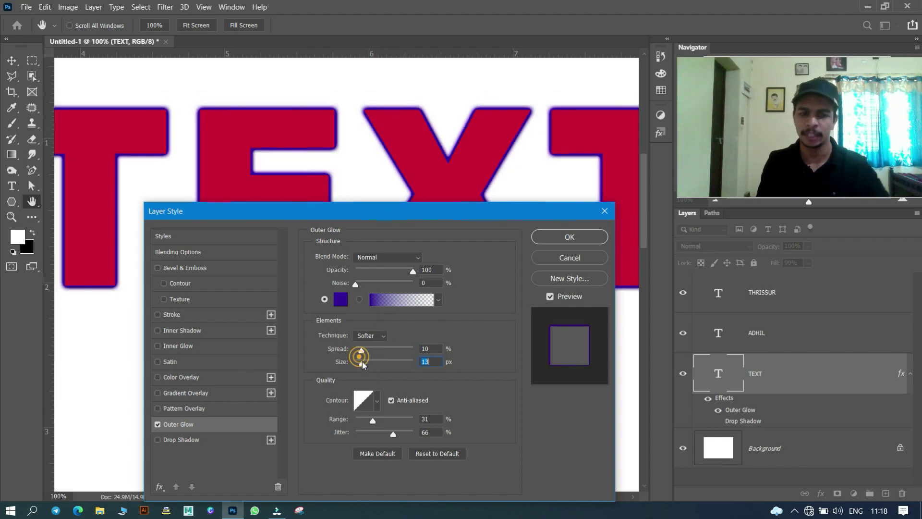
{"action": "left_click", "coordinate": [358, 363]}
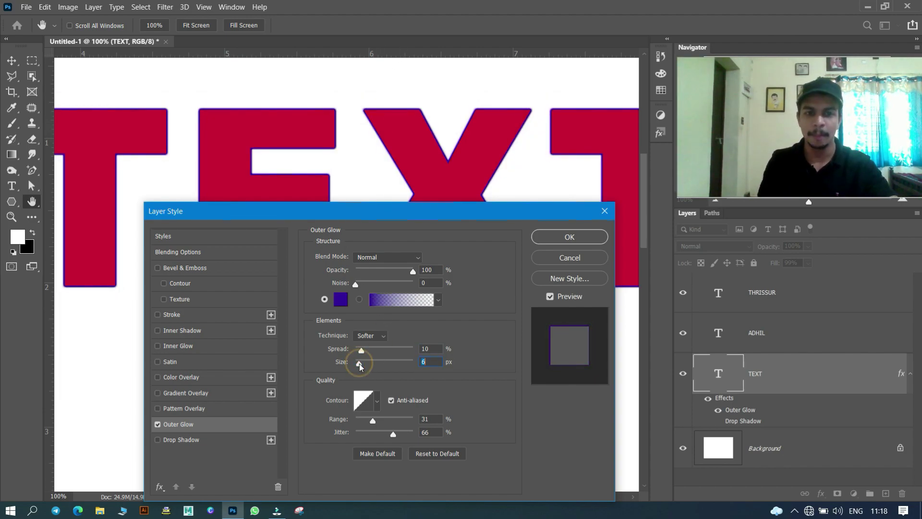
{"action": "left_click_drag", "start_coordinate": [358, 364], "coordinate": [356, 364]}
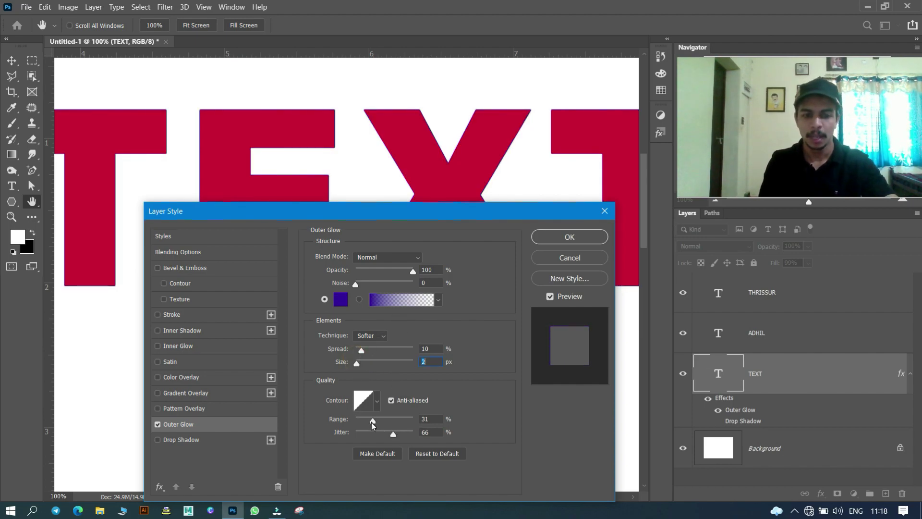
{"action": "left_click", "coordinate": [377, 403]}
- Try V-shaped and spiky glow contours, then cancel Layer Style, discarding the outer glow
{"action": "left_click", "coordinate": [325, 427]}
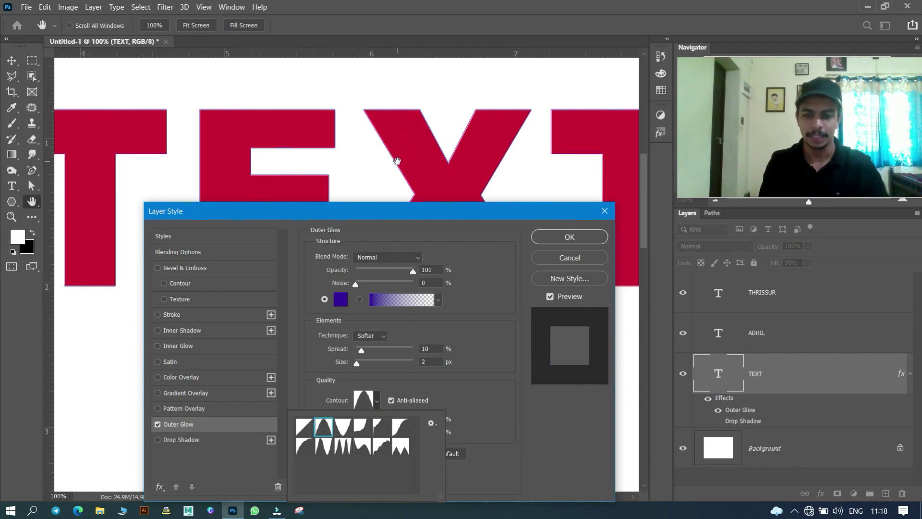
{"action": "key", "text": "ctrl+plus"}
{"action": "key", "text": "ctrl+plus"}
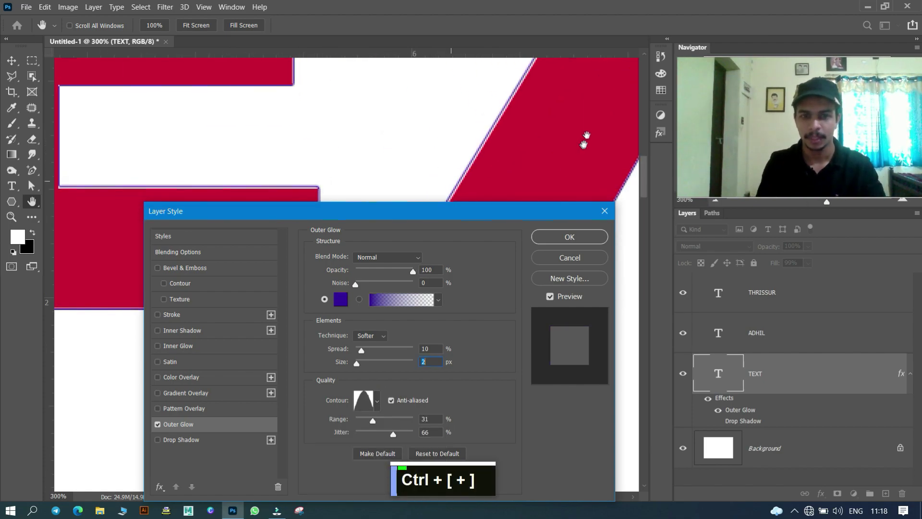
{"action": "left_click", "coordinate": [371, 404]}
{"action": "left_click", "coordinate": [338, 432]}
{"action": "left_click", "coordinate": [380, 426]}
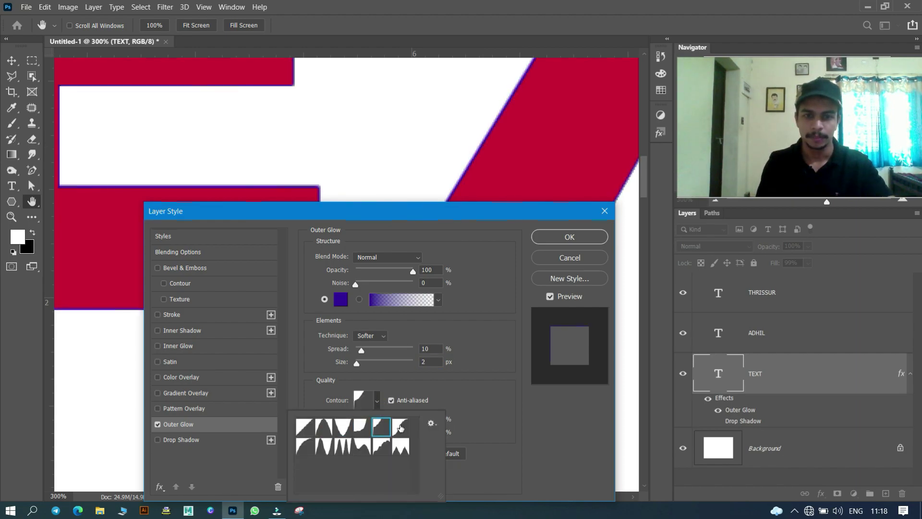
{"action": "left_click", "coordinate": [400, 425]}
{"action": "left_click", "coordinate": [401, 445]}
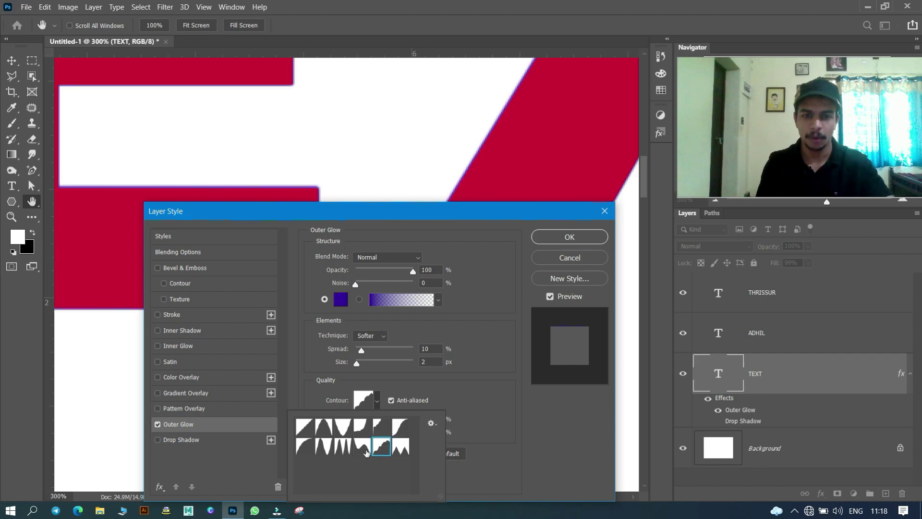
{"action": "left_click", "coordinate": [342, 446]}
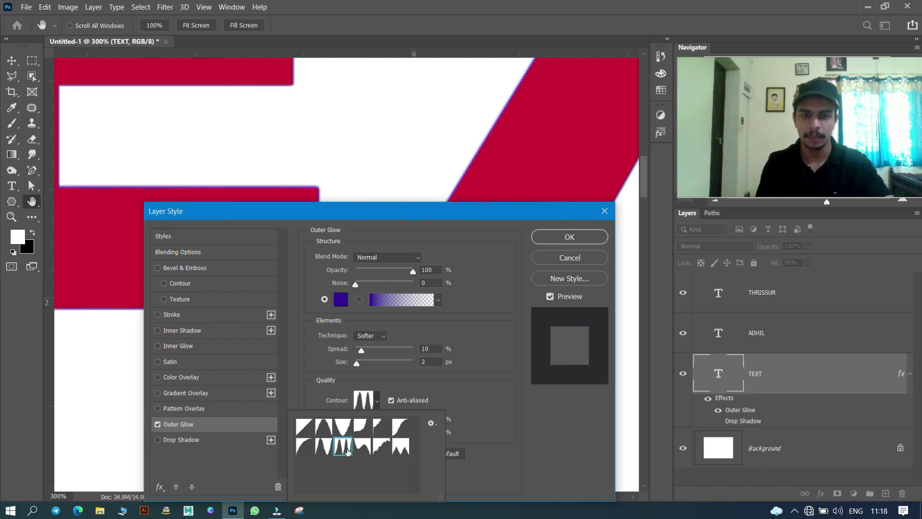
{"action": "left_click", "coordinate": [571, 258]}
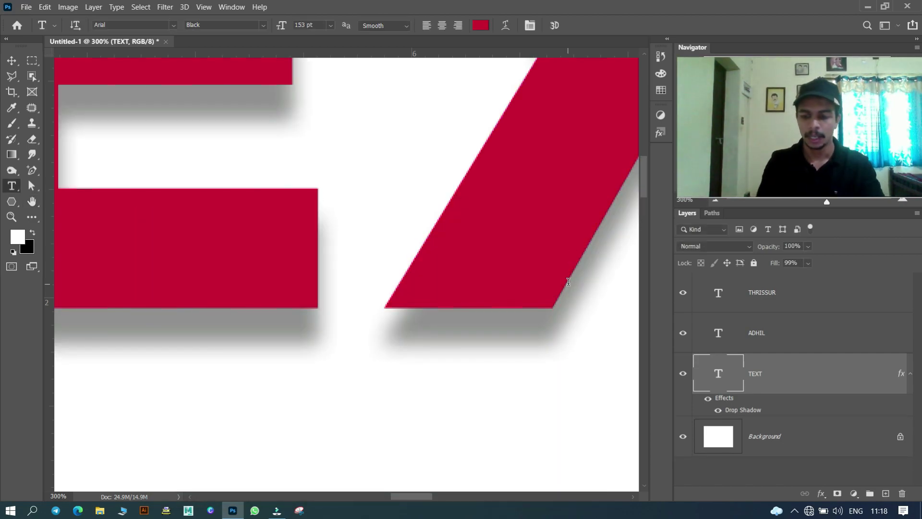
- Add a black-filled layer above Background, then select the TEXT layer
{"action": "key", "text": "ctrl+0"}
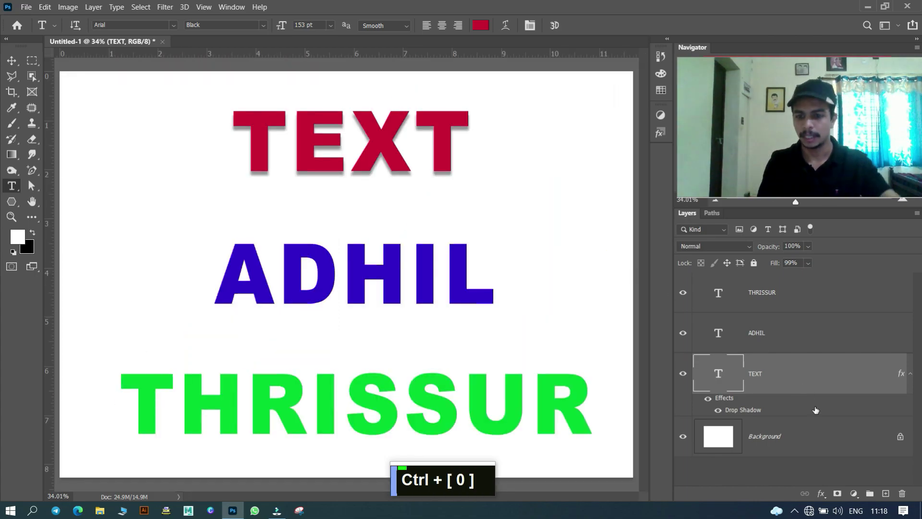
{"action": "left_click", "coordinate": [821, 440]}
{"action": "left_click", "coordinate": [885, 494]}
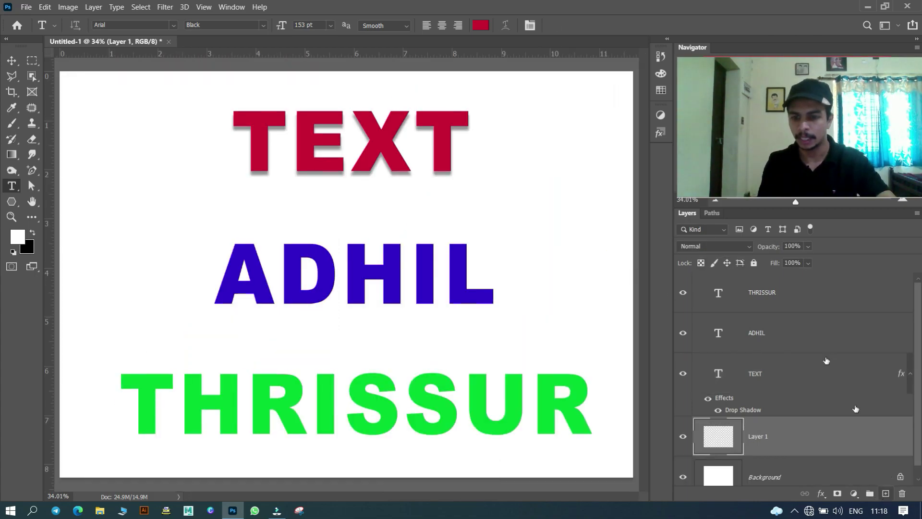
{"action": "left_click", "coordinate": [34, 233]}
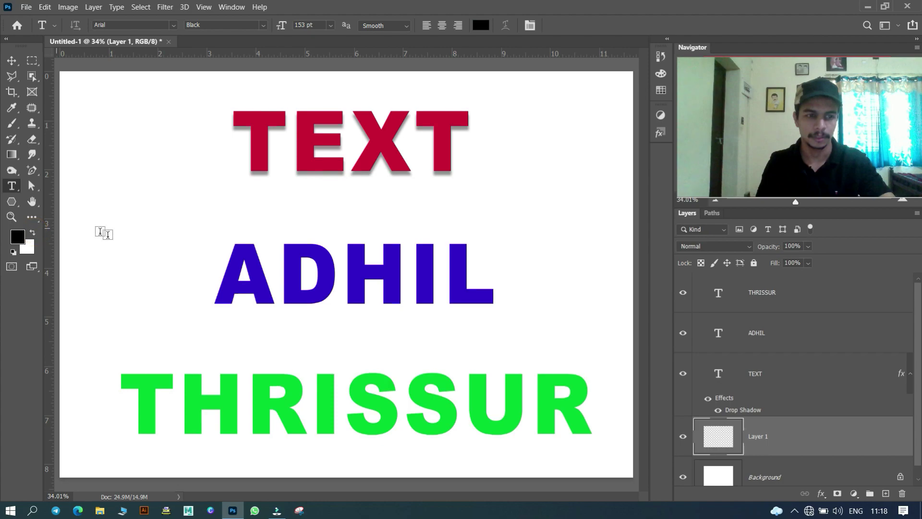
{"action": "key", "text": "alt"}
{"action": "key", "text": "alt+BackSpace"}
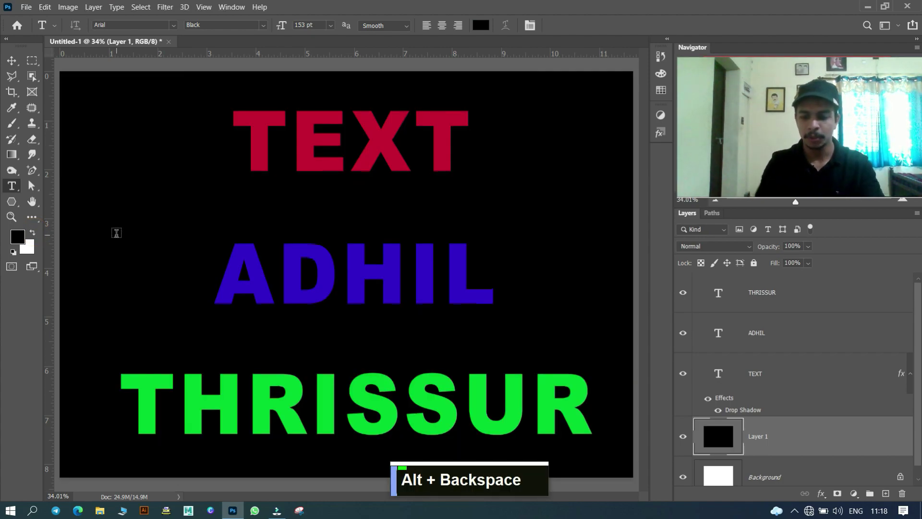
{"action": "key", "text": "ctrl+plus"}
{"action": "key", "text": "ctrl+plus"}
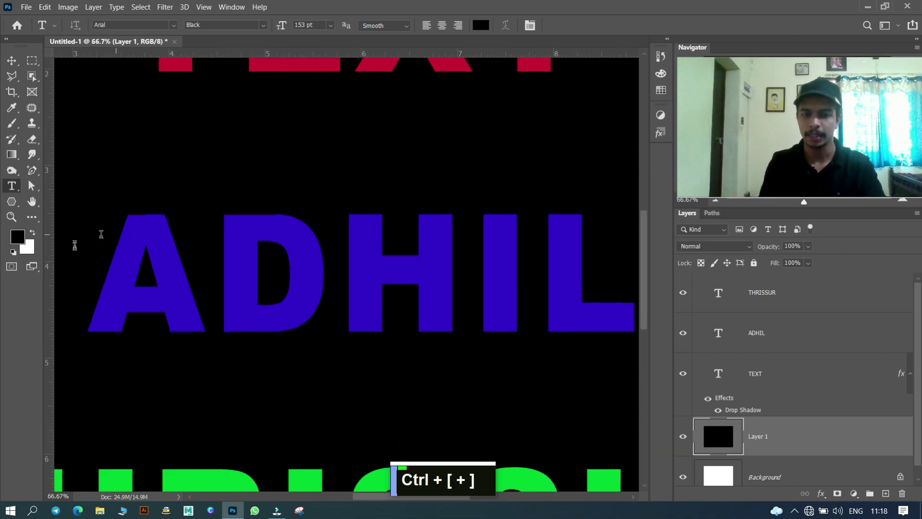
{"action": "left_click_drag", "start_coordinate": [644, 284], "coordinate": [645, 213]}
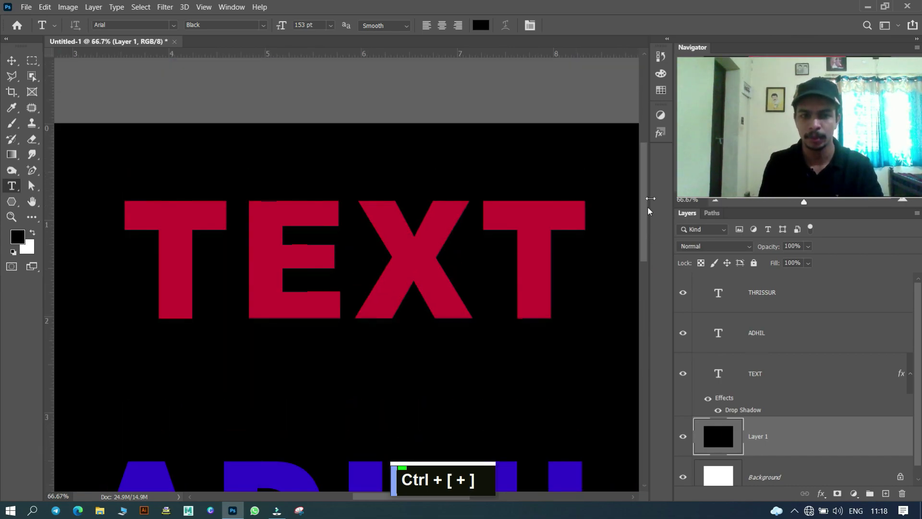
{"action": "left_click", "coordinate": [846, 378]}
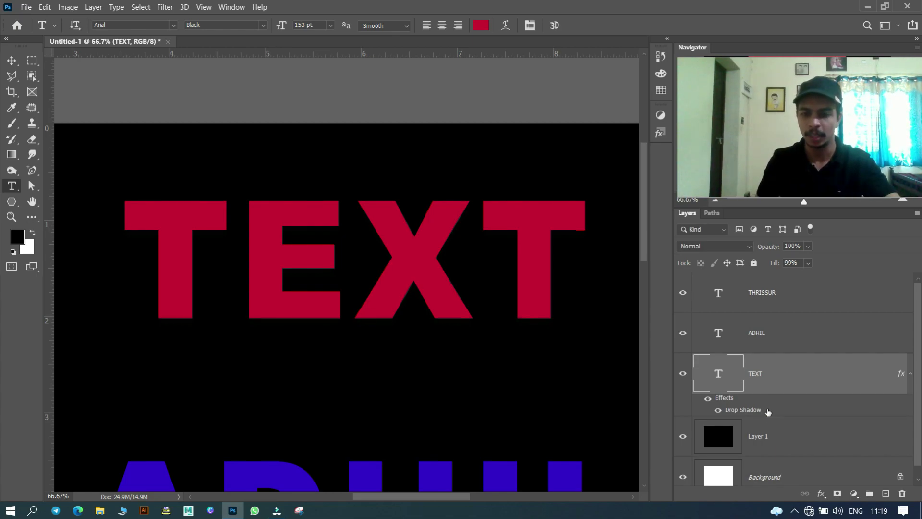
- Change the TEXT drop shadow colour to white
{"action": "double_click", "coordinate": [767, 411]}
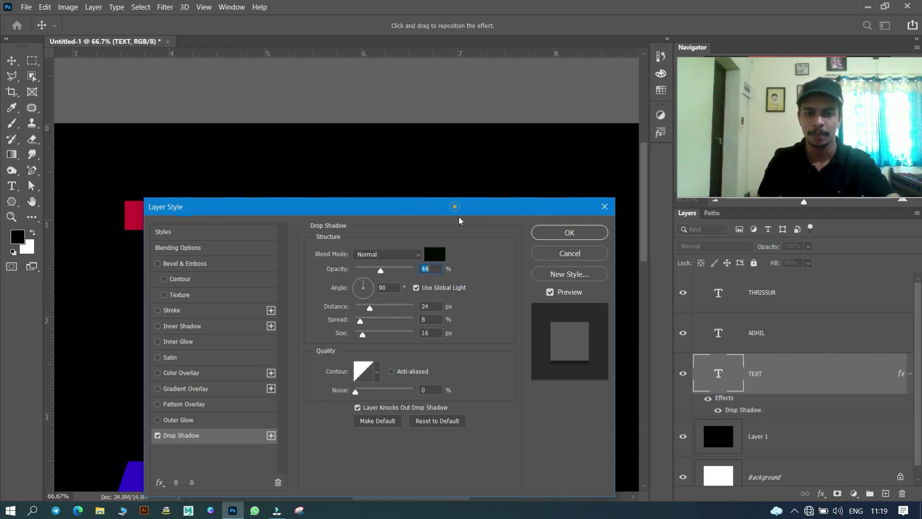
{"action": "left_click_drag", "start_coordinate": [454, 211], "coordinate": [448, 291]}
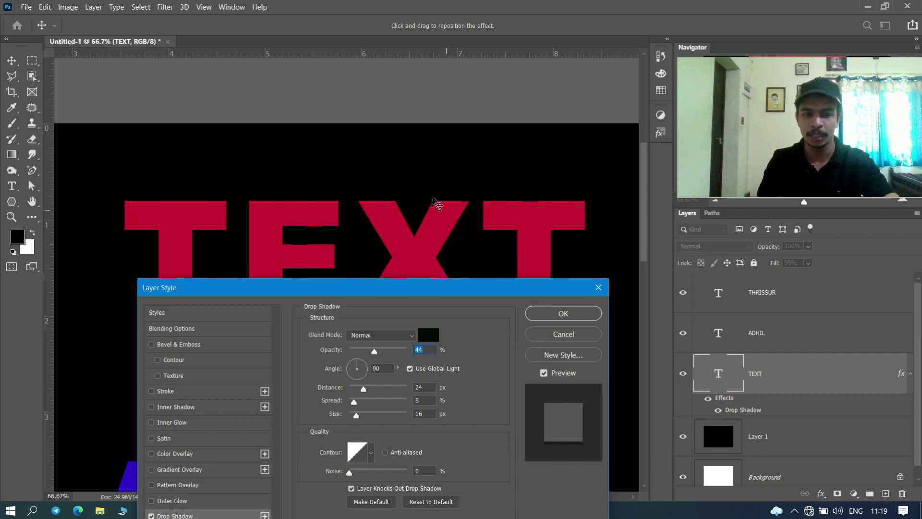
{"action": "left_click", "coordinate": [434, 330]}
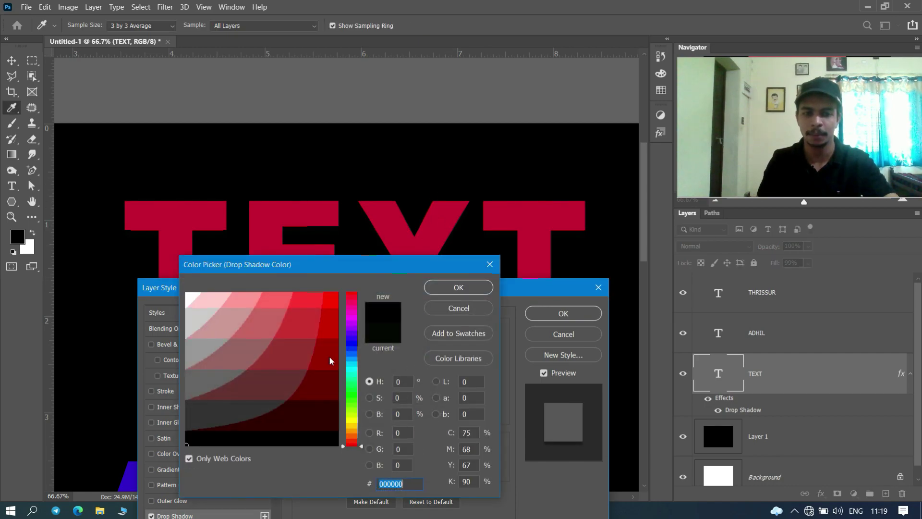
{"action": "left_click_drag", "start_coordinate": [276, 345], "coordinate": [186, 293]}
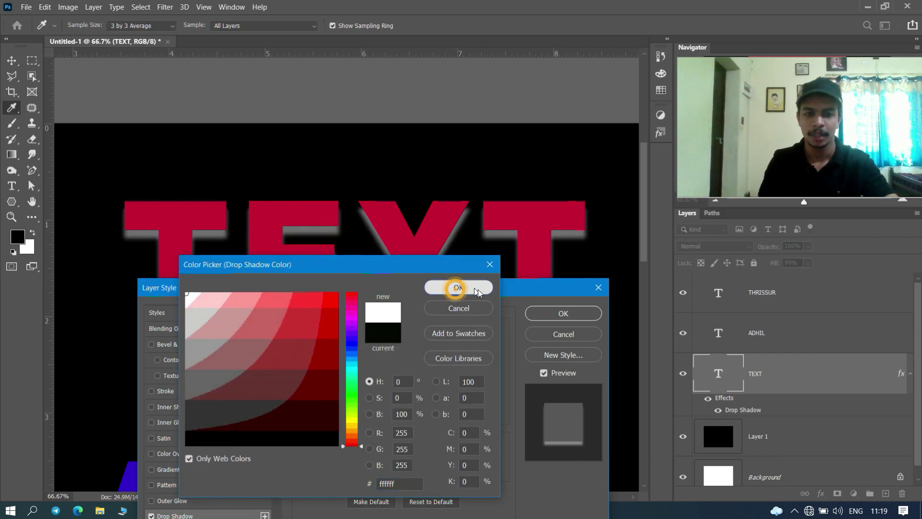
{"action": "left_click", "coordinate": [458, 287]}
- Apply the white shadow at 100% opacity, 5 px distance and -157° angle
{"action": "mouse_move", "coordinate": [483, 288]}
{"action": "left_mouse_down"}
{"action": "mouse_move", "coordinate": [526, 349]}
{"action": "mouse_move", "coordinate": [525, 330]}
{"action": "left_mouse_up"}
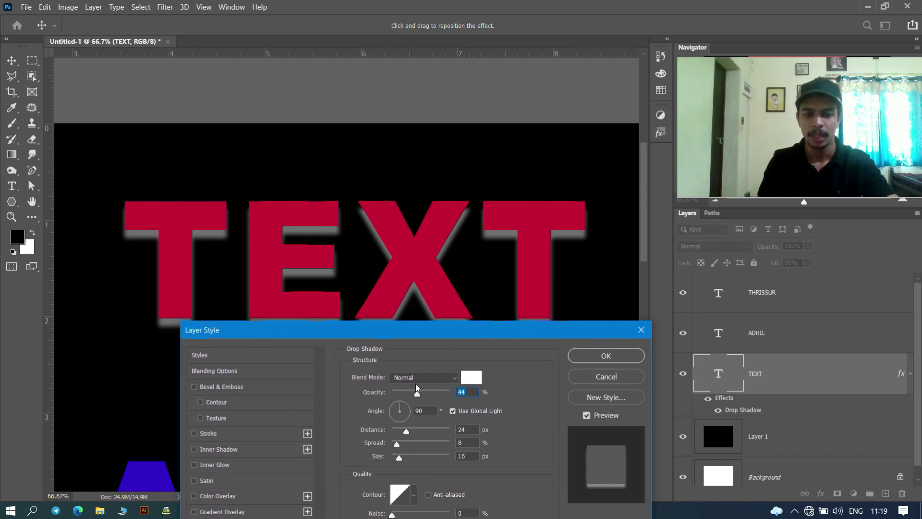
{"action": "mouse_move", "coordinate": [417, 392]}
{"action": "left_mouse_down"}
{"action": "mouse_move", "coordinate": [404, 392]}
{"action": "mouse_move", "coordinate": [453, 390]}
{"action": "left_mouse_up"}
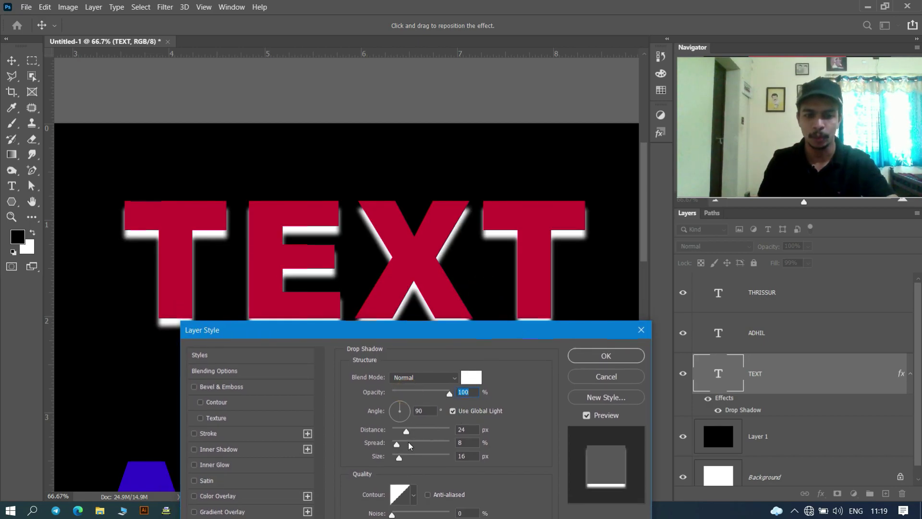
{"action": "left_click_drag", "start_coordinate": [397, 428], "coordinate": [396, 431]}
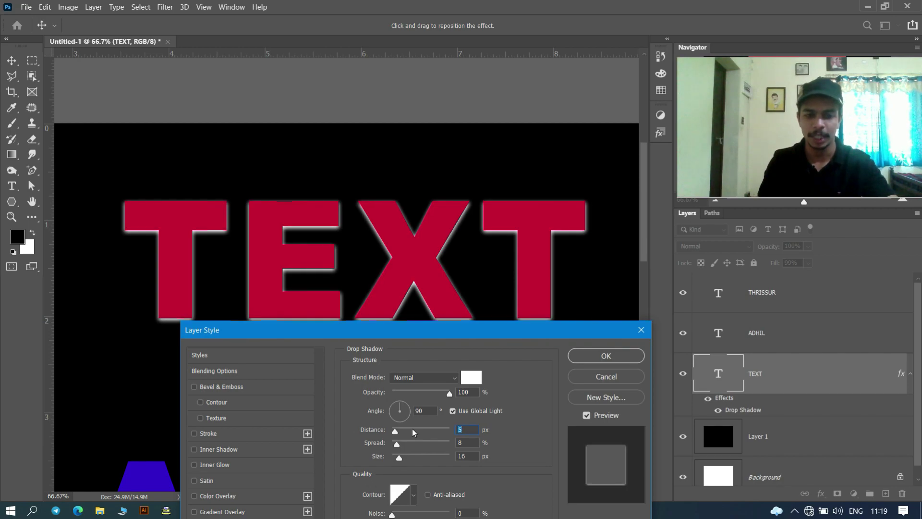
{"action": "mouse_move", "coordinate": [399, 417]}
{"action": "left_mouse_down"}
{"action": "mouse_move", "coordinate": [405, 423]}
{"action": "mouse_move", "coordinate": [383, 421]}
{"action": "left_mouse_up"}
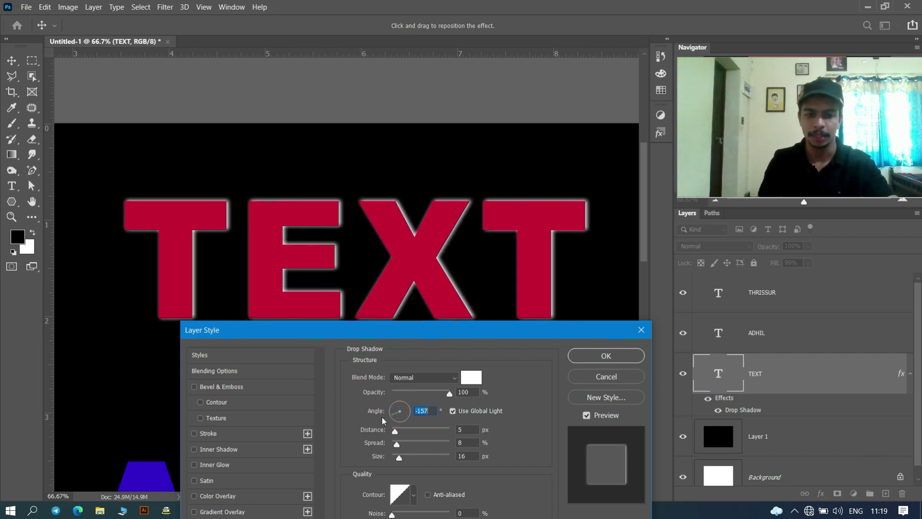
{"action": "left_click", "coordinate": [605, 354]}
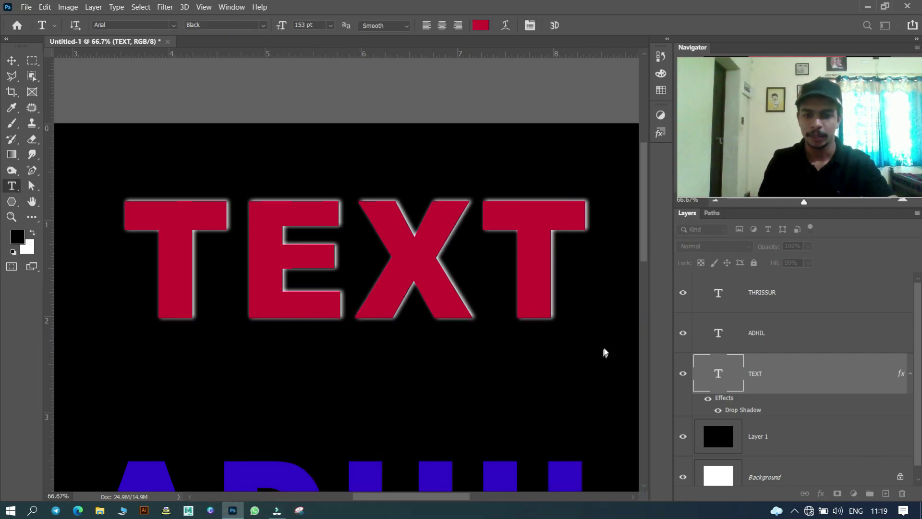
{"action": "left_click", "coordinate": [725, 402]}
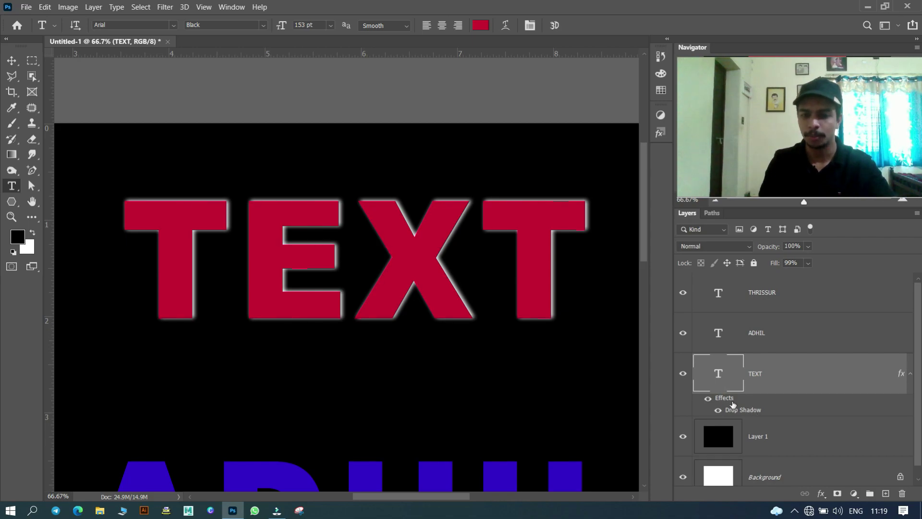
{"action": "double_click", "coordinate": [733, 403]}
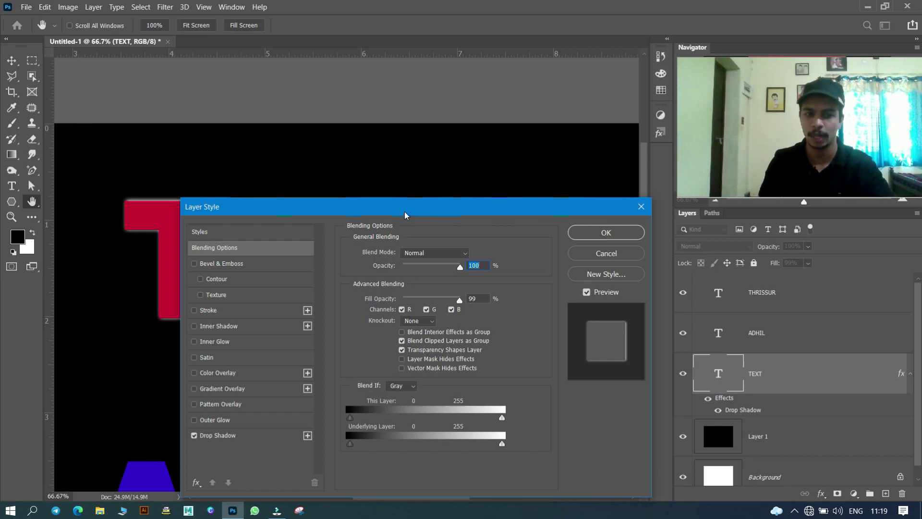
{"action": "left_click_drag", "start_coordinate": [404, 215], "coordinate": [402, 118]}
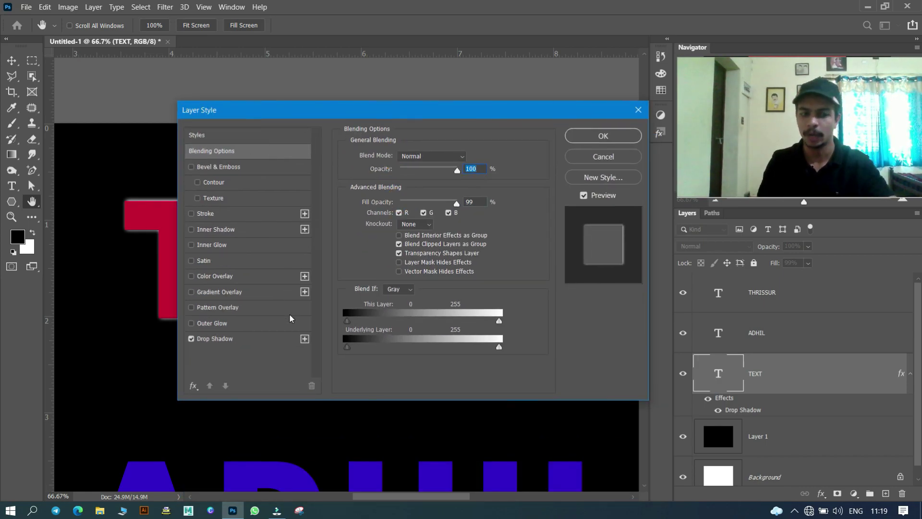
{"action": "left_click", "coordinate": [638, 110]}
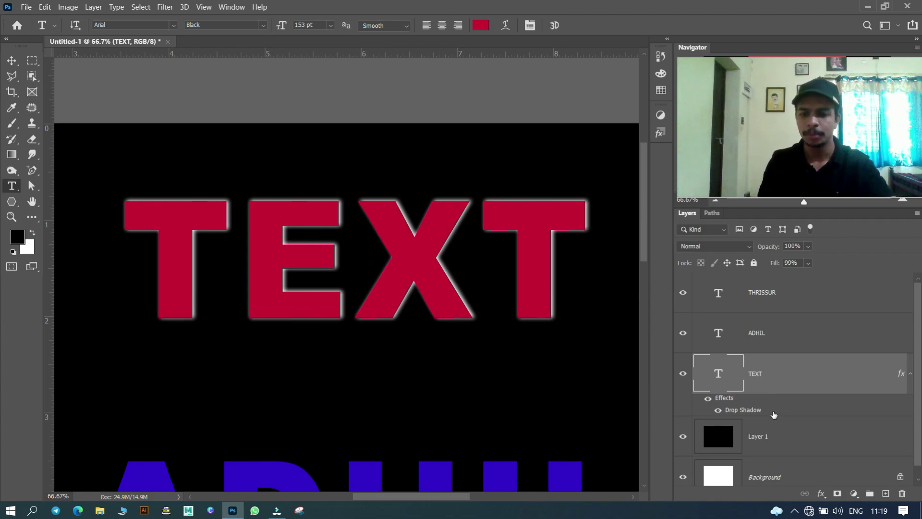
- Reopen the TEXT layer style, add a second Color Overlay, then delete the extra overlay
{"action": "double_click", "coordinate": [773, 415]}
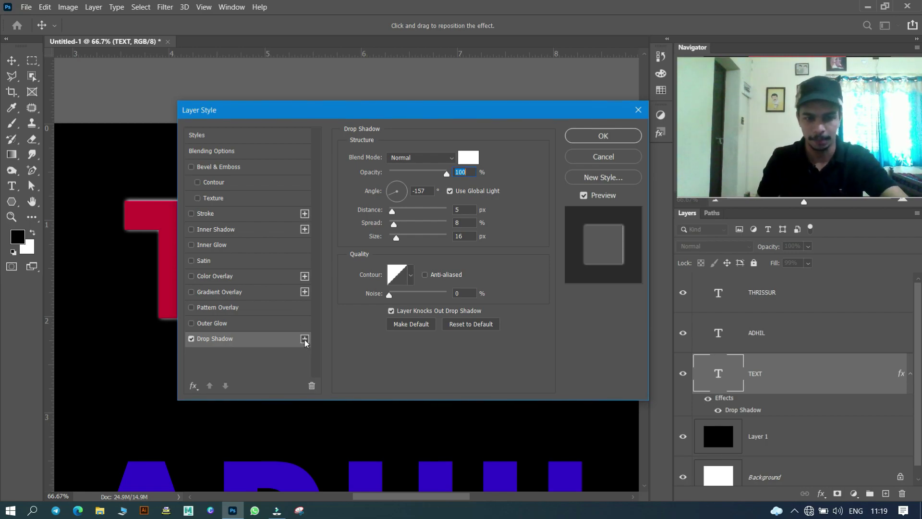
{"action": "left_click", "coordinate": [303, 277]}
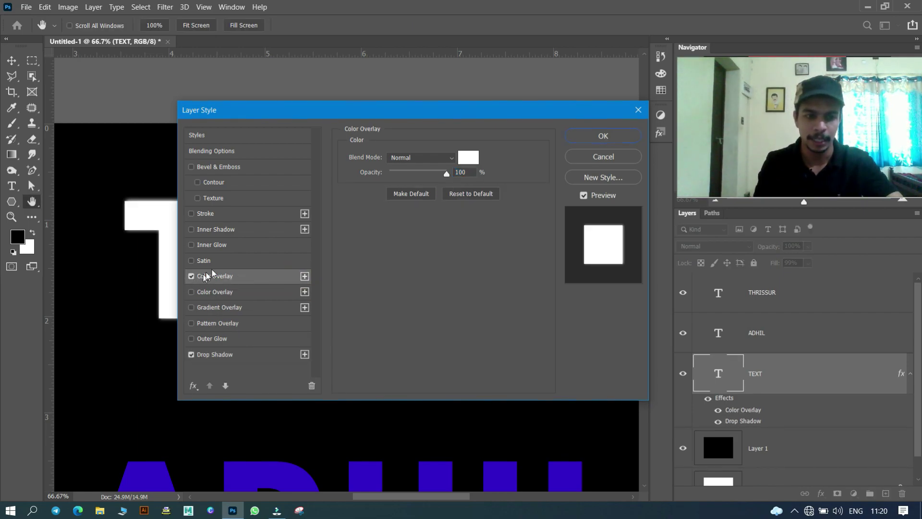
{"action": "left_click_drag", "start_coordinate": [407, 114], "coordinate": [500, 106]}
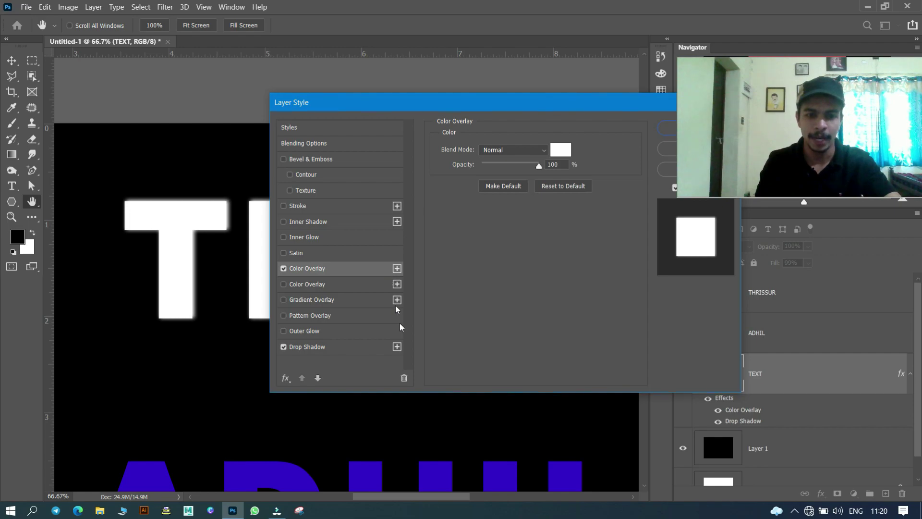
{"action": "left_click", "coordinate": [403, 377]}
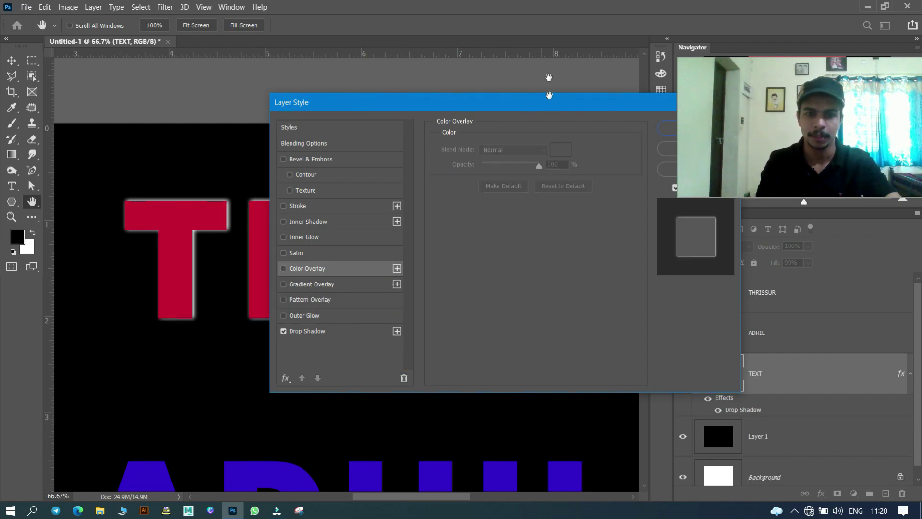
{"action": "left_click_drag", "start_coordinate": [549, 95], "coordinate": [420, 90]}
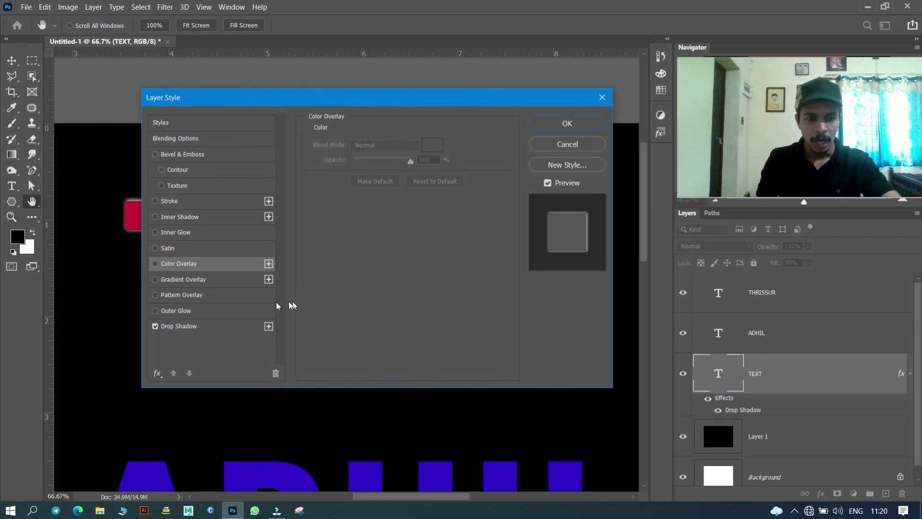
- Turn off Drop Shadow and enable Pattern Overlay on the TEXT layer
{"action": "left_click", "coordinate": [192, 326]}
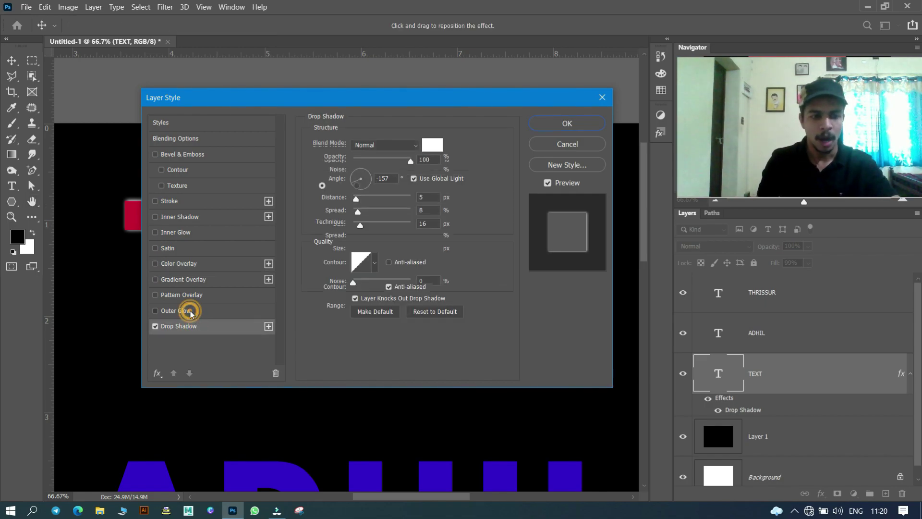
{"action": "left_click", "coordinate": [188, 311]}
{"action": "left_click", "coordinate": [155, 311]}
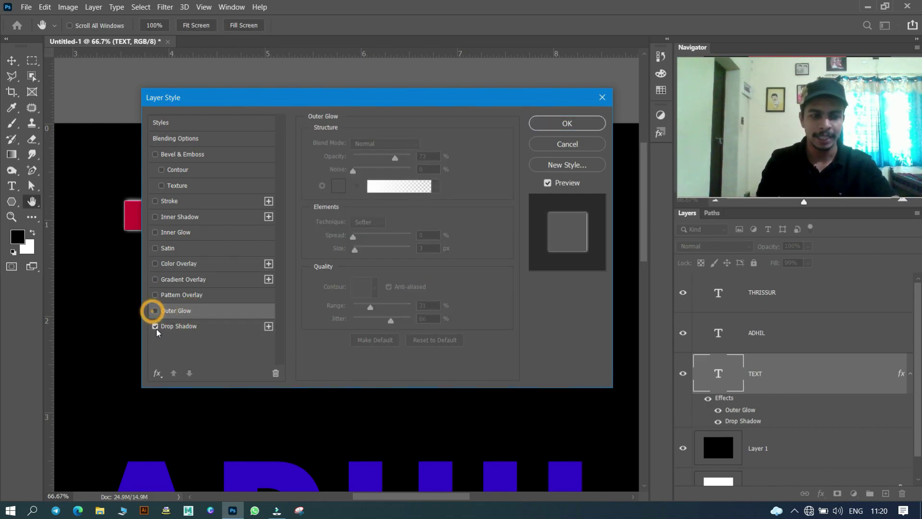
{"action": "left_click", "coordinate": [171, 294]}
{"action": "left_click_drag", "start_coordinate": [352, 98], "coordinate": [323, 311]}
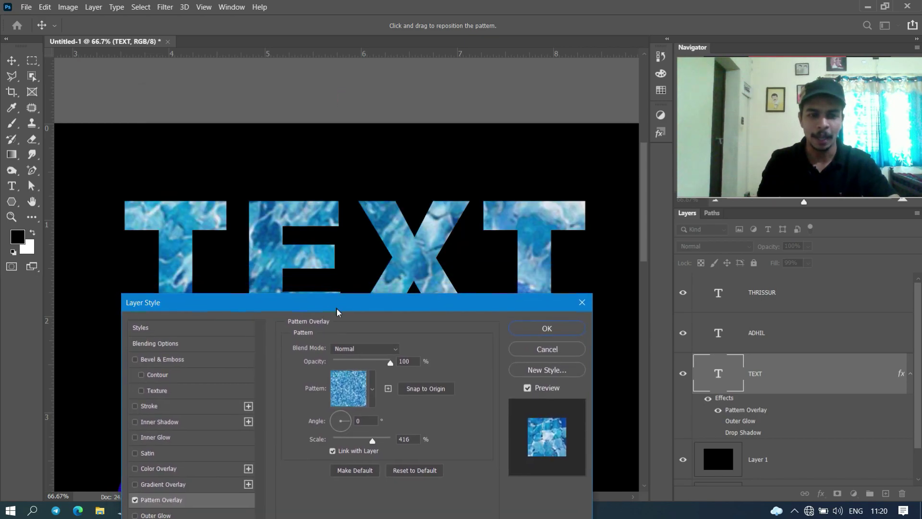
{"action": "mouse_move", "coordinate": [323, 311]}
{"action": "left_mouse_down"}
{"action": "mouse_move", "coordinate": [470, 323]}
{"action": "mouse_move", "coordinate": [352, 346]}
{"action": "left_mouse_up"}
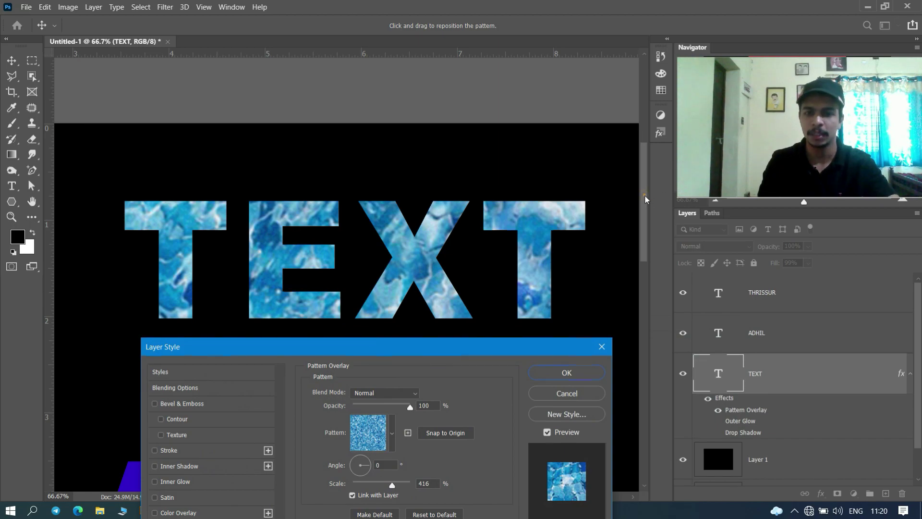
{"action": "left_click_drag", "start_coordinate": [644, 195], "coordinate": [645, 214]}
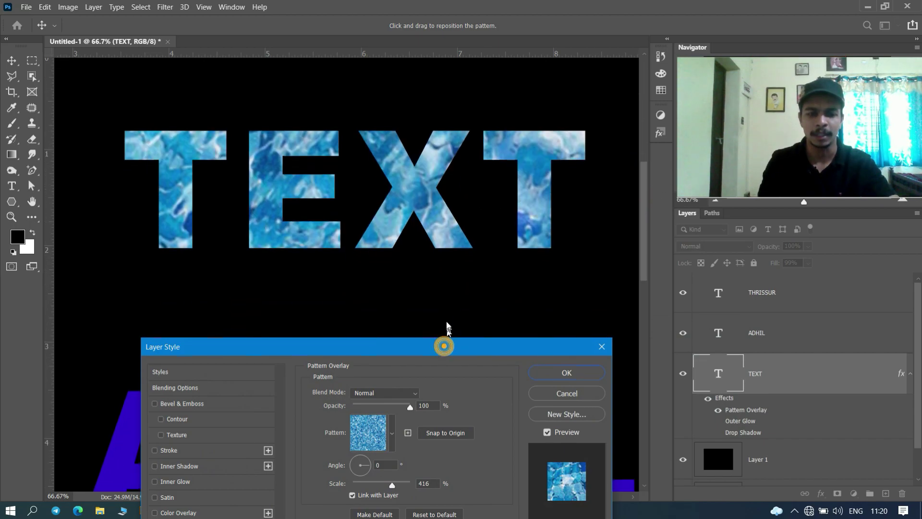
{"action": "left_click_drag", "start_coordinate": [446, 347], "coordinate": [429, 271]}
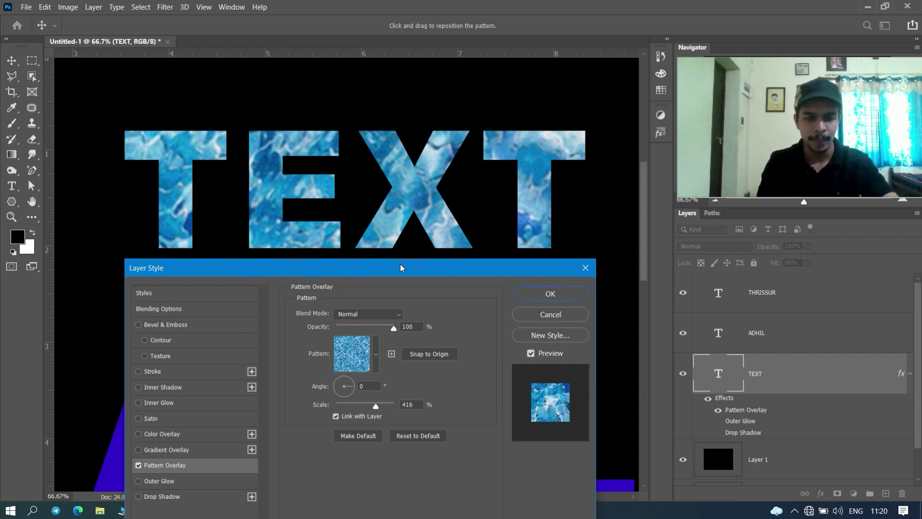
- Try a Water pattern, then fill TEXT with the first Trees foliage pattern
{"action": "left_click", "coordinate": [377, 352]}
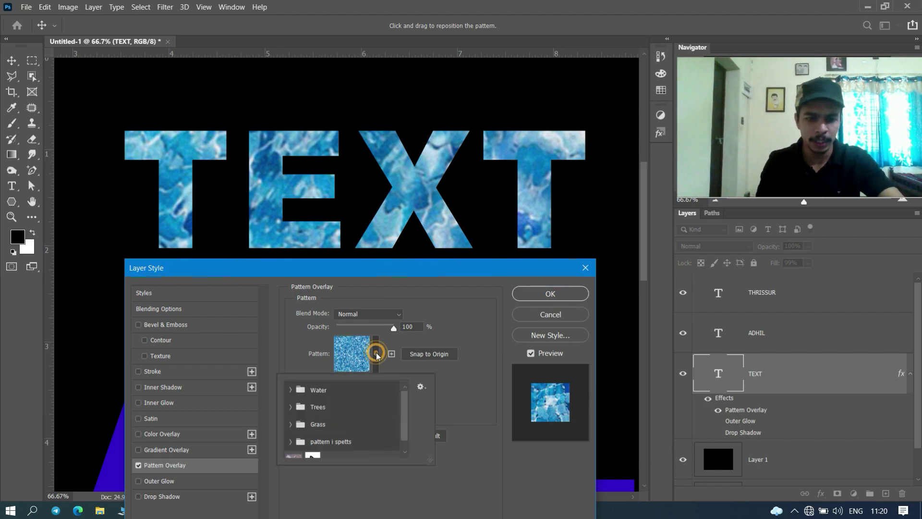
{"action": "left_click", "coordinate": [290, 389]}
{"action": "left_click", "coordinate": [324, 407]}
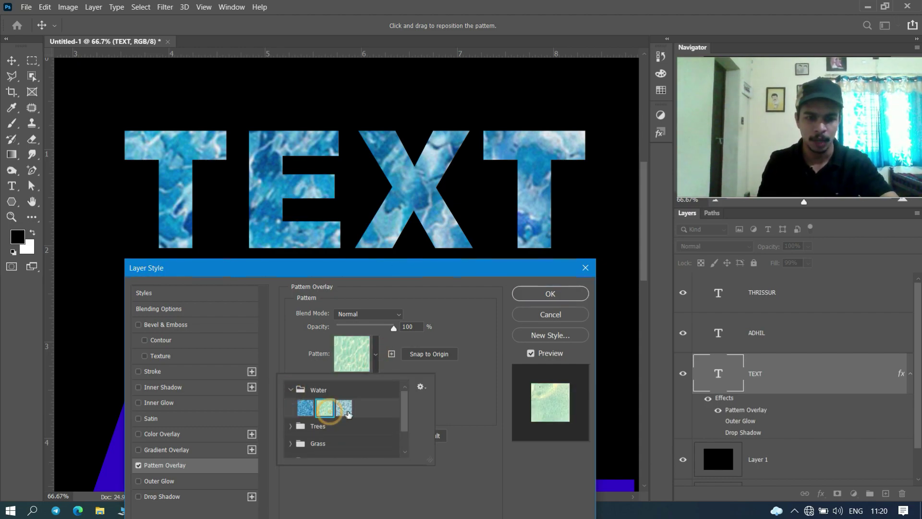
{"action": "left_click", "coordinate": [290, 426]}
{"action": "left_click", "coordinate": [324, 443]}
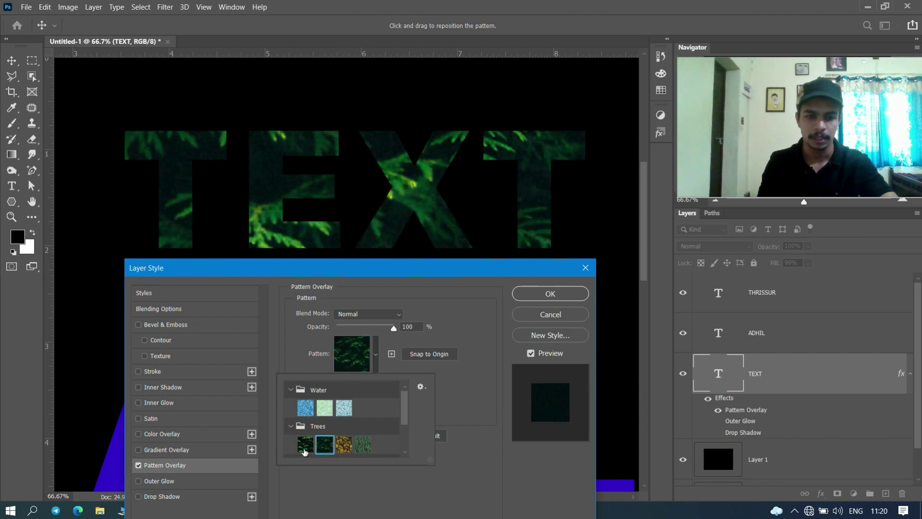
{"action": "left_click", "coordinate": [306, 445]}
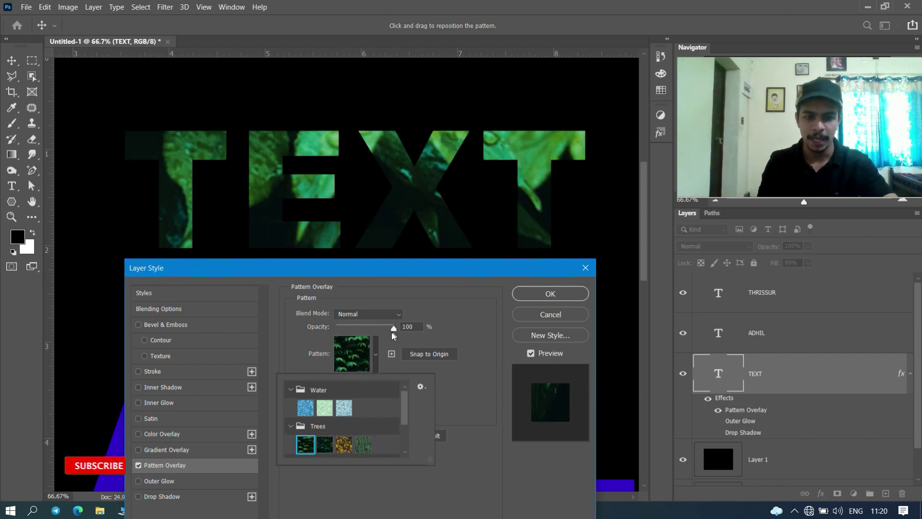
{"action": "left_click", "coordinate": [391, 333]}
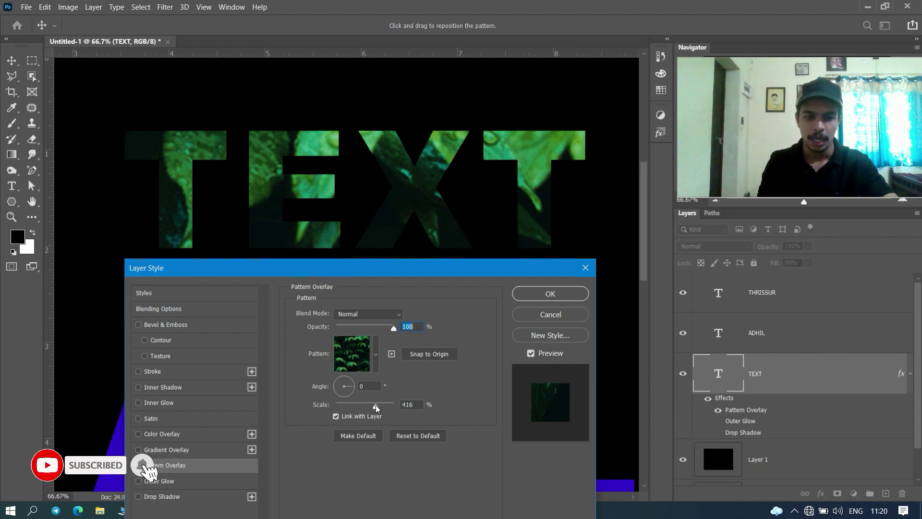
- Set the leaf pattern to 17% scale and 138° angle, keeping opacity at 100%
{"action": "left_click_drag", "start_coordinate": [376, 406], "coordinate": [341, 406]}
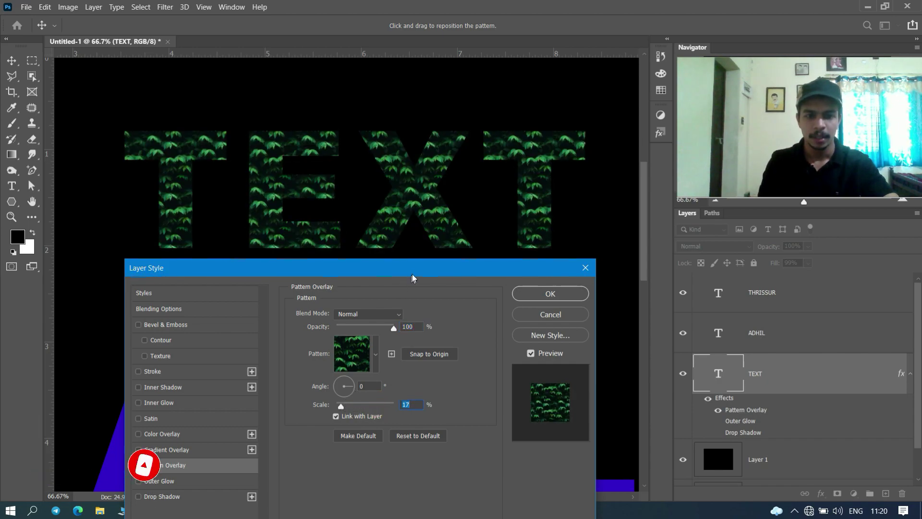
{"action": "left_click_drag", "start_coordinate": [414, 272], "coordinate": [418, 243]}
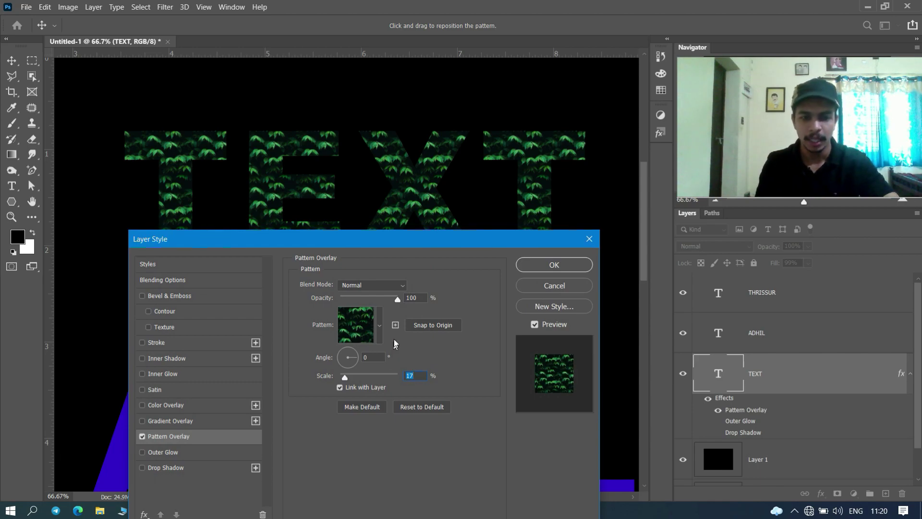
{"action": "left_click_drag", "start_coordinate": [352, 358], "coordinate": [331, 369]}
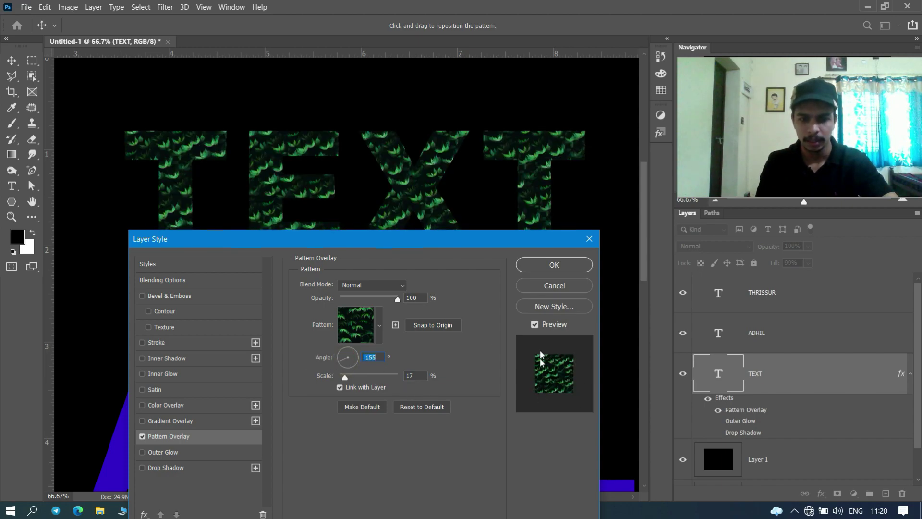
{"action": "left_click_drag", "start_coordinate": [341, 361], "coordinate": [340, 353]}
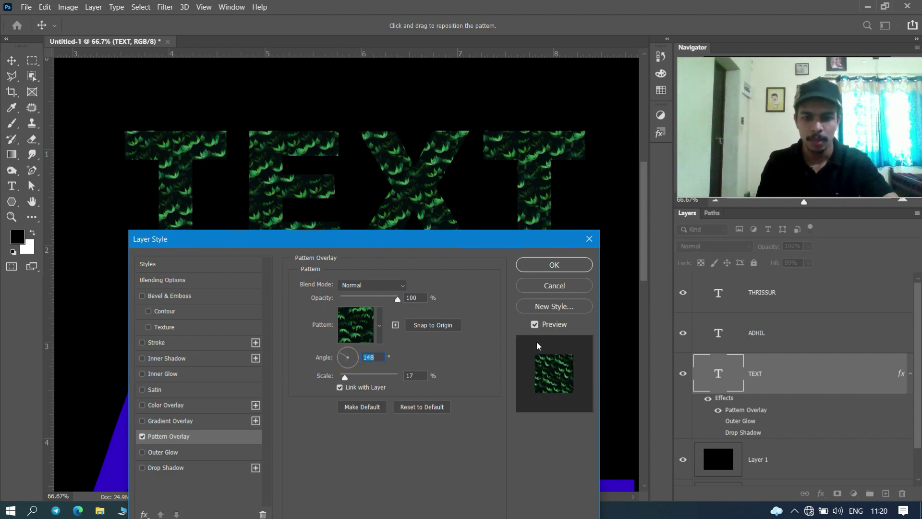
{"action": "left_click", "coordinate": [534, 325]}
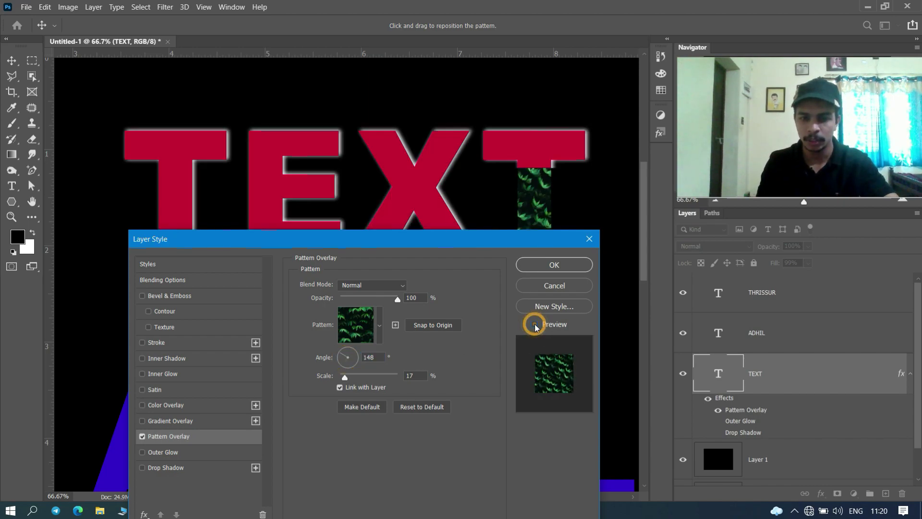
{"action": "left_click_drag", "start_coordinate": [342, 357], "coordinate": [344, 354]}
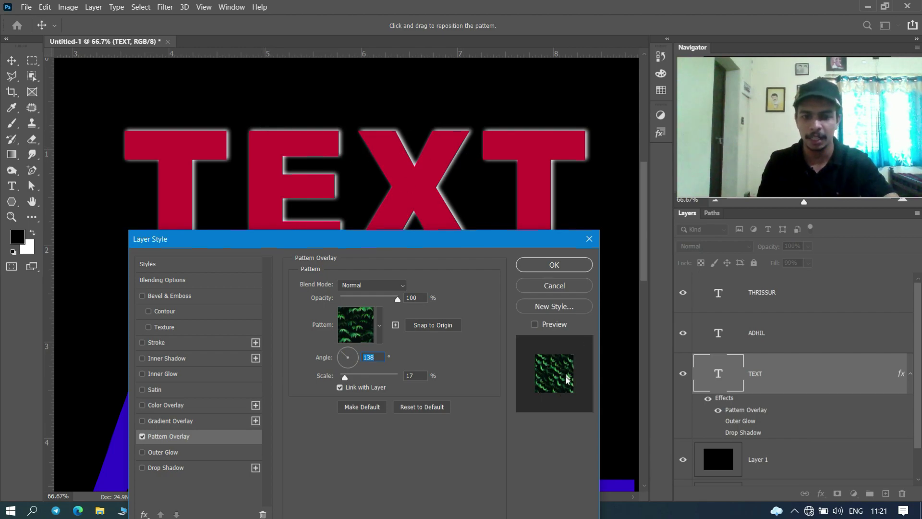
{"action": "left_click", "coordinate": [536, 326]}
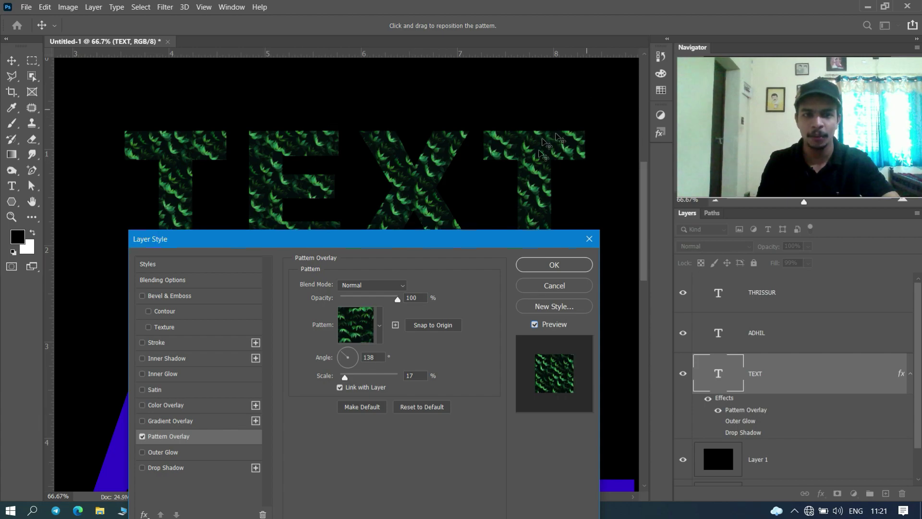
{"action": "left_click_drag", "start_coordinate": [501, 244], "coordinate": [503, 270]}
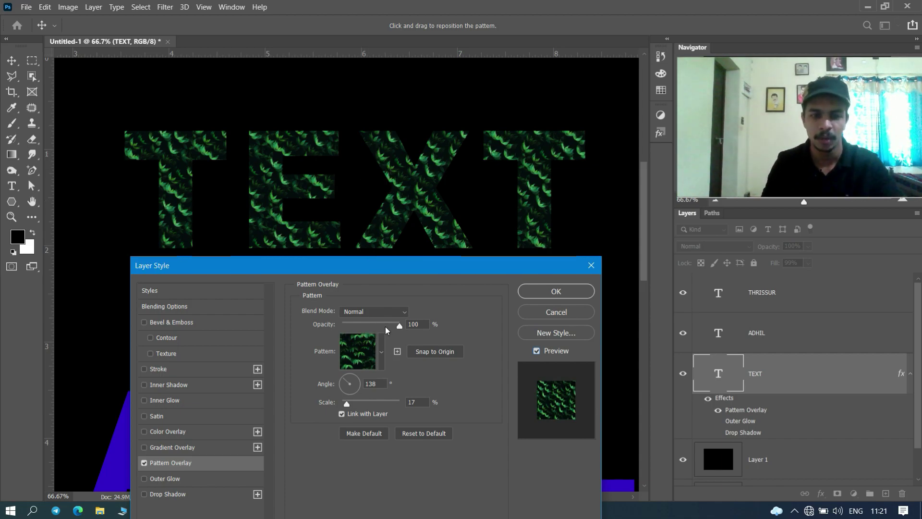
{"action": "left_click_drag", "start_coordinate": [388, 326], "coordinate": [373, 325]}
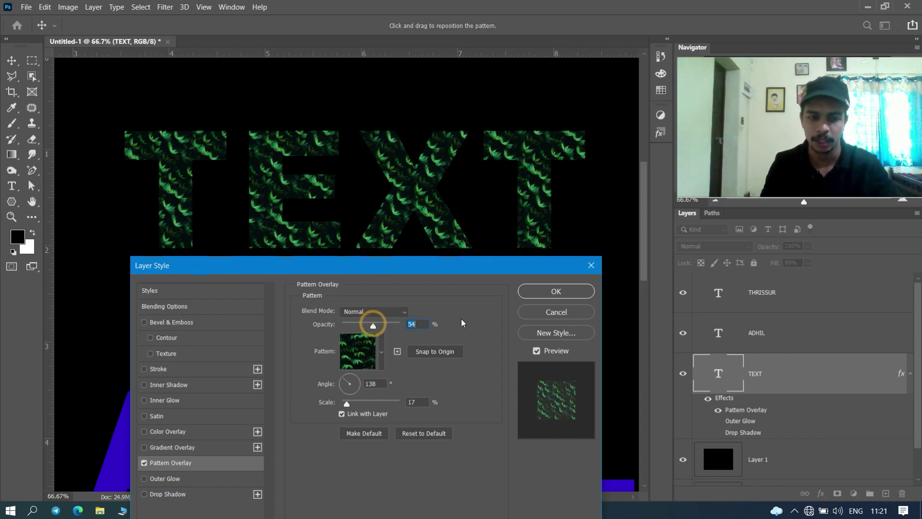
{"action": "left_click_drag", "start_coordinate": [462, 323], "coordinate": [439, 342]}
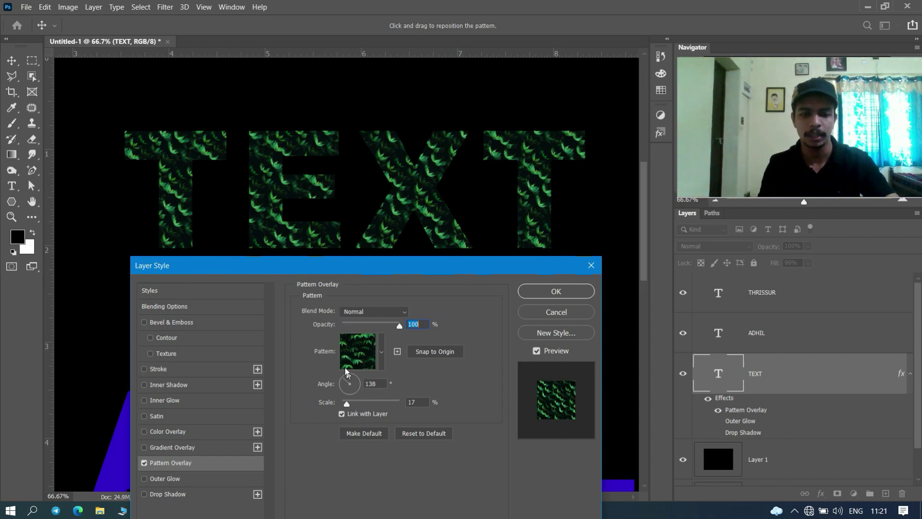
- Reset the Pattern Overlay to its default blue mosaic at 0° and 100% scale
{"action": "left_click_drag", "start_coordinate": [379, 271], "coordinate": [386, 259]}
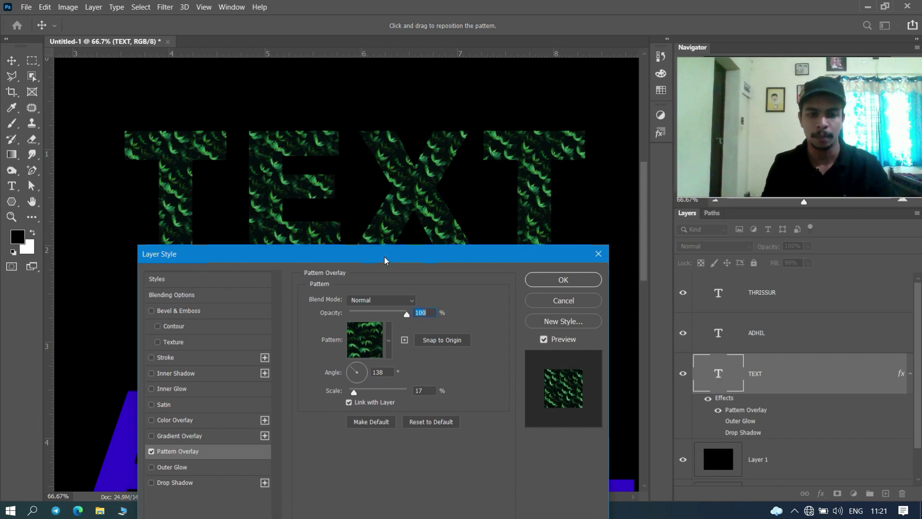
{"action": "left_click", "coordinate": [443, 424]}
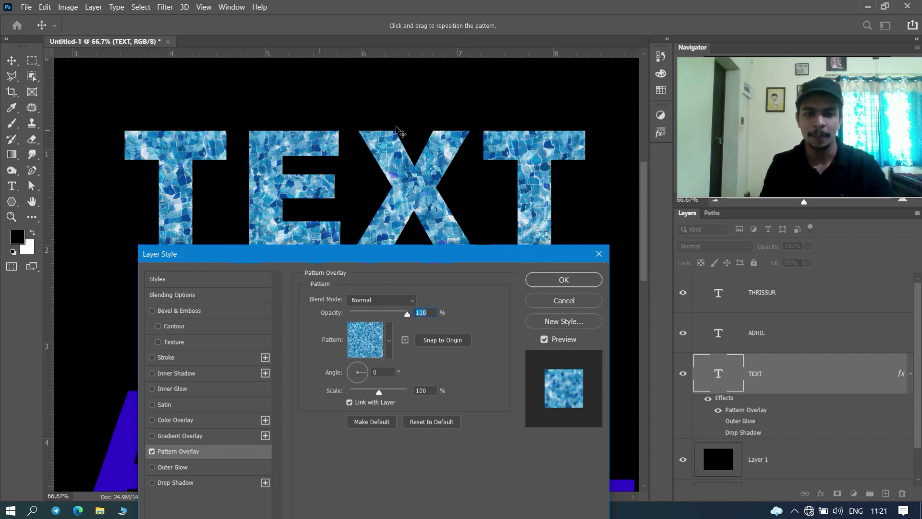
{"action": "left_click_drag", "start_coordinate": [431, 254], "coordinate": [431, 282]}
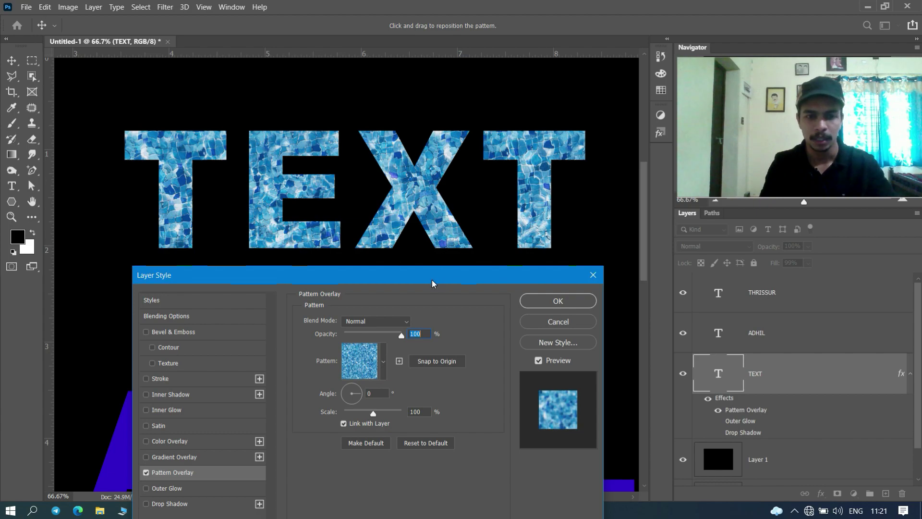
{"action": "mouse_move", "coordinate": [405, 282]}
{"action": "left_mouse_down"}
{"action": "mouse_move", "coordinate": [504, 206]}
{"action": "mouse_move", "coordinate": [599, 103]}
{"action": "mouse_move", "coordinate": [634, 197]}
{"action": "mouse_move", "coordinate": [718, 222]}
{"action": "left_mouse_up"}
- Replace the Pattern Overlay with a Gradient Overlay using a strong blue preset from Blues
{"action": "left_click", "coordinate": [452, 408]}
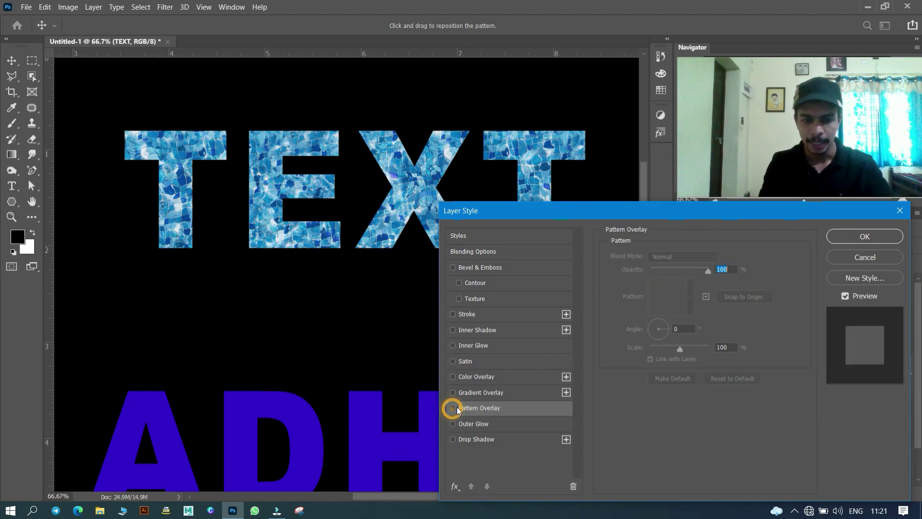
{"action": "left_click", "coordinate": [466, 394]}
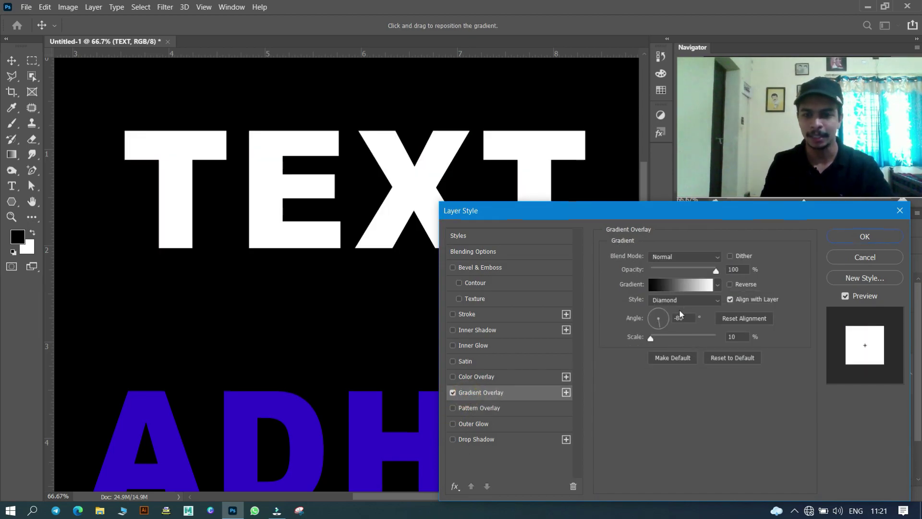
{"action": "left_click", "coordinate": [719, 287]}
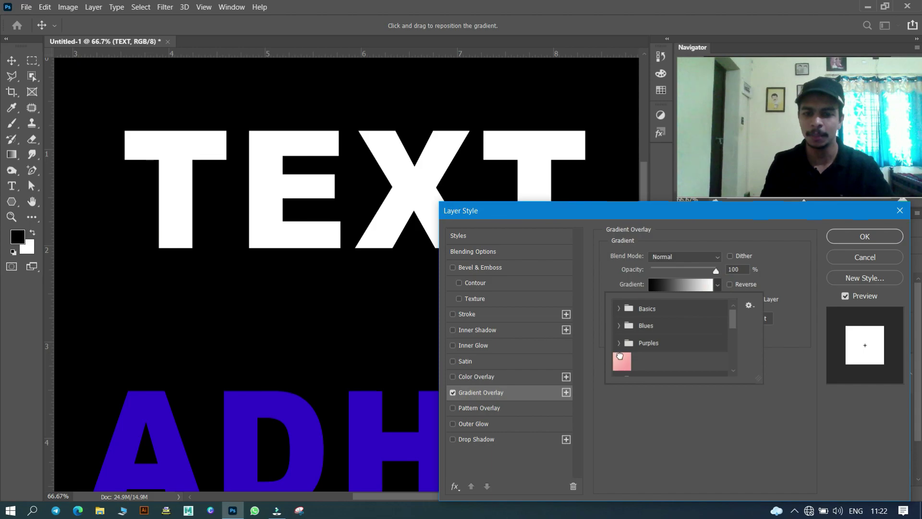
{"action": "left_click", "coordinate": [621, 360]}
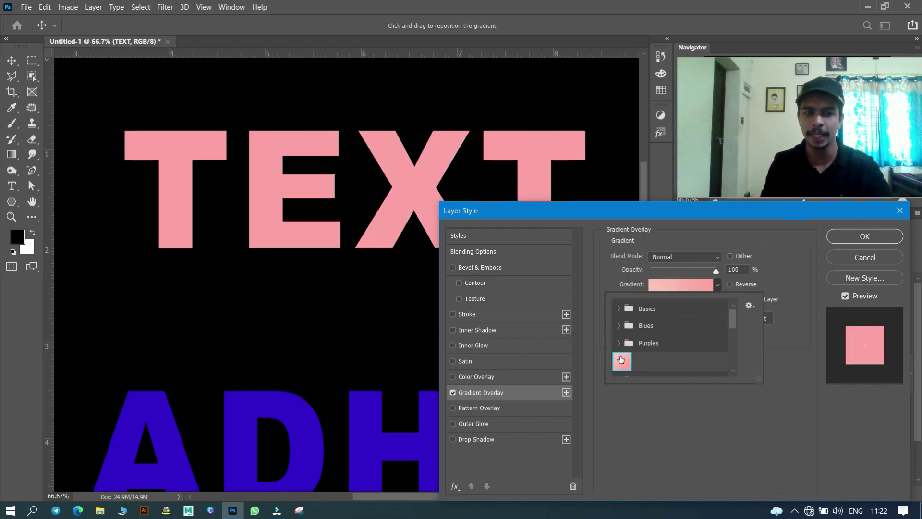
{"action": "left_click", "coordinate": [621, 310]}
{"action": "left_click", "coordinate": [636, 326]}
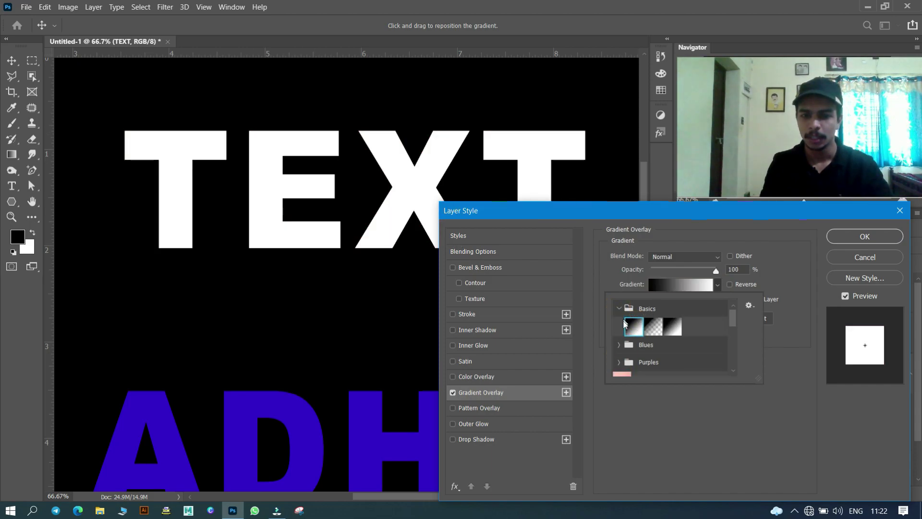
{"action": "left_click", "coordinate": [617, 345]}
{"action": "left_click", "coordinate": [651, 362]}
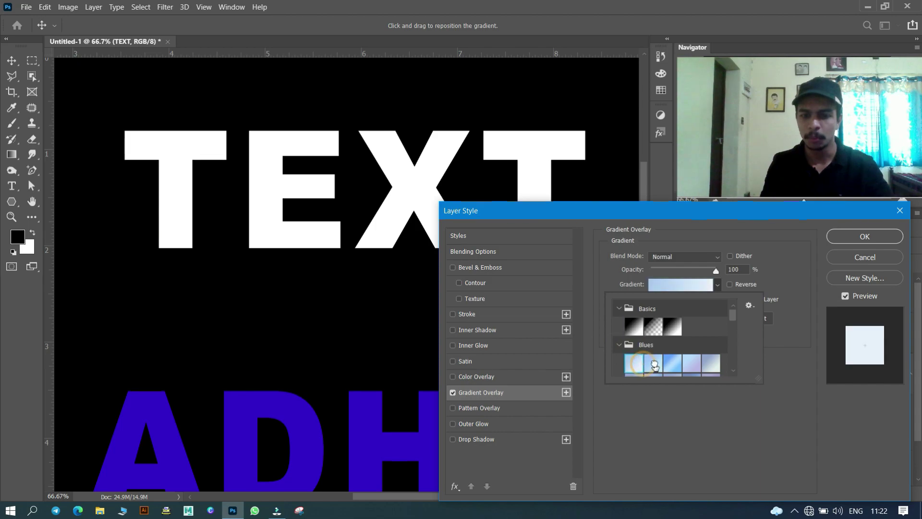
{"action": "left_click", "coordinate": [679, 363]}
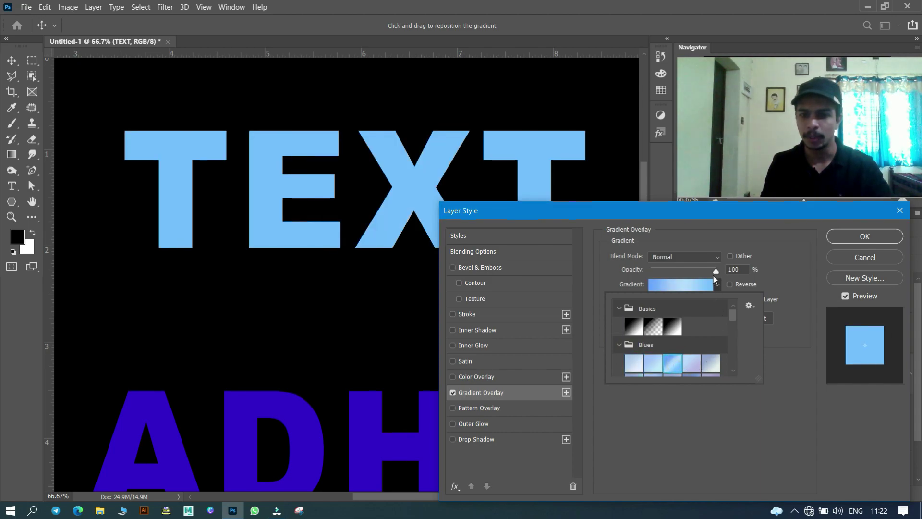
{"action": "left_click", "coordinate": [709, 272]}
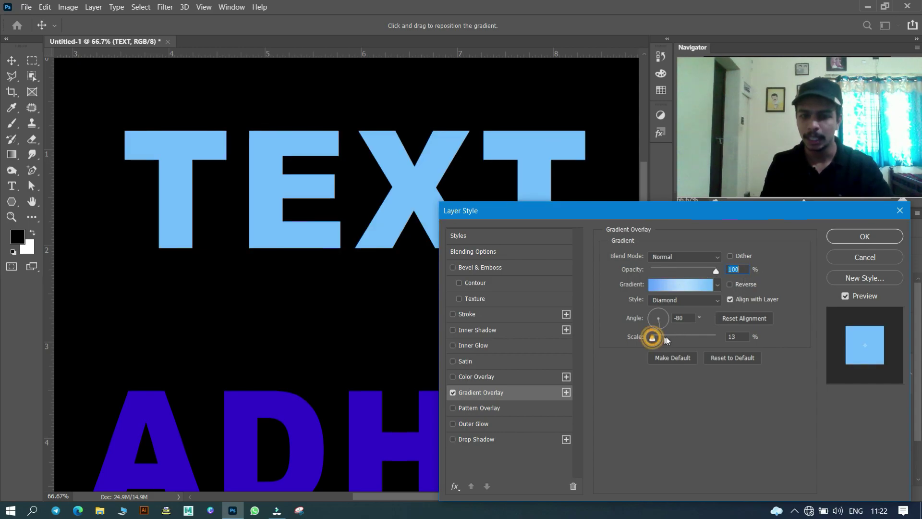
- Make the blue gradient Linear and adjust its scale to 62%
{"action": "left_click_drag", "start_coordinate": [665, 338], "coordinate": [710, 343]}
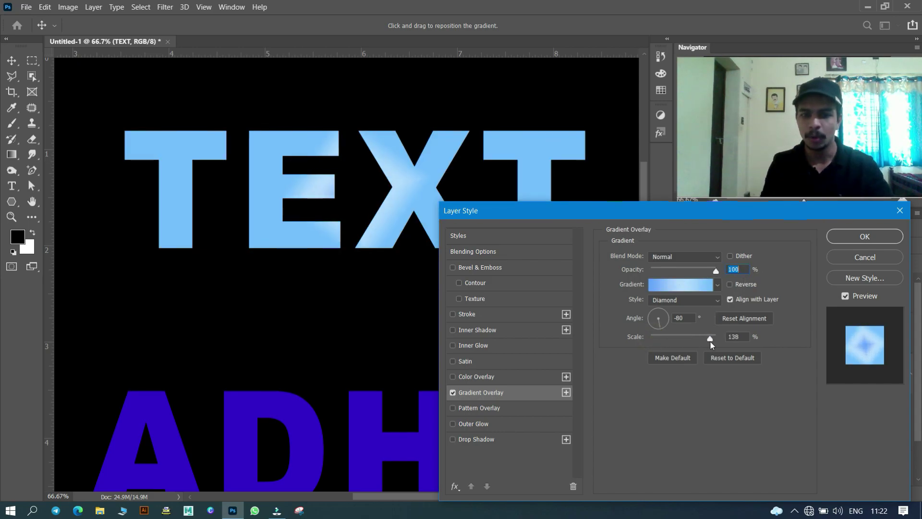
{"action": "left_click", "coordinate": [727, 335]}
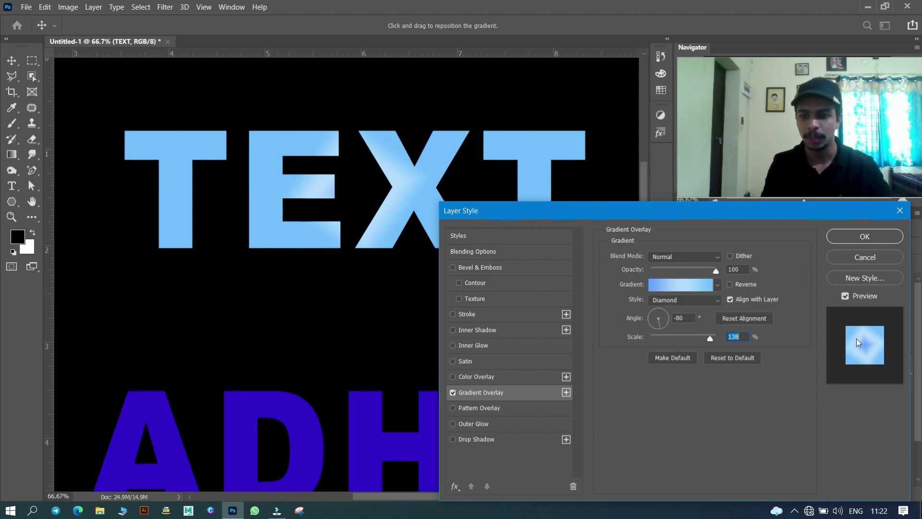
{"action": "left_click", "coordinate": [704, 299]}
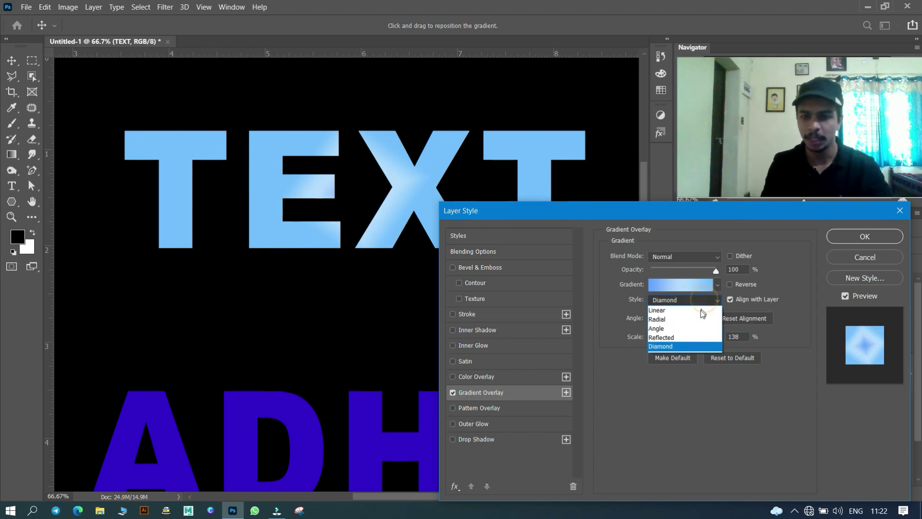
{"action": "left_click", "coordinate": [681, 311]}
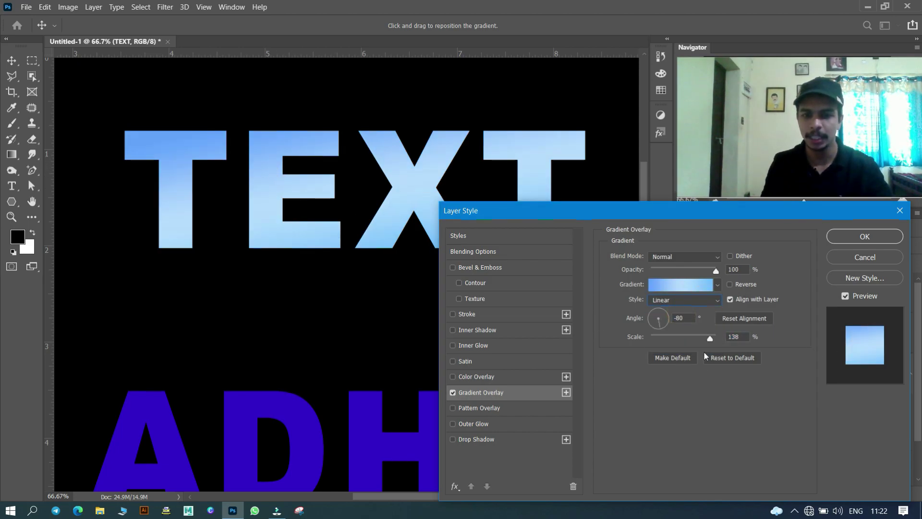
{"action": "mouse_move", "coordinate": [706, 338]}
{"action": "left_mouse_down"}
{"action": "mouse_move", "coordinate": [651, 336]}
{"action": "mouse_move", "coordinate": [678, 335]}
{"action": "left_mouse_up"}
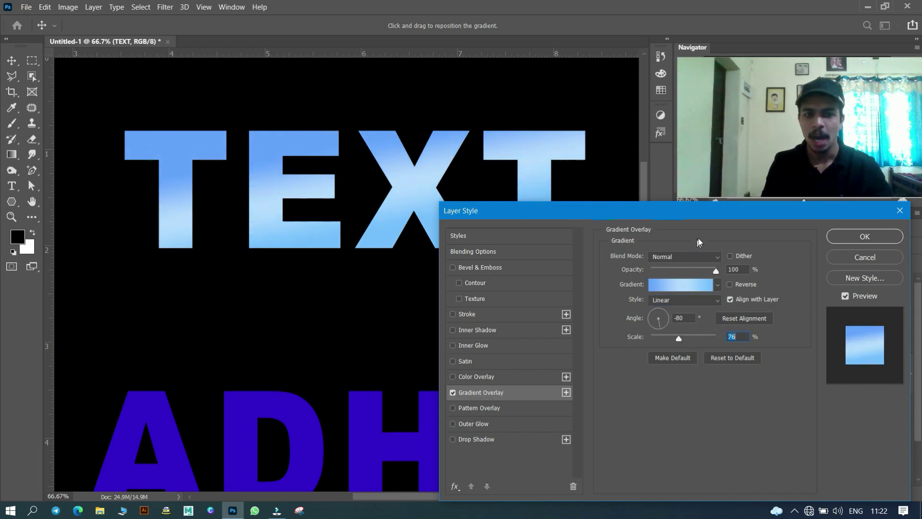
{"action": "left_click_drag", "start_coordinate": [746, 210], "coordinate": [579, 204]}
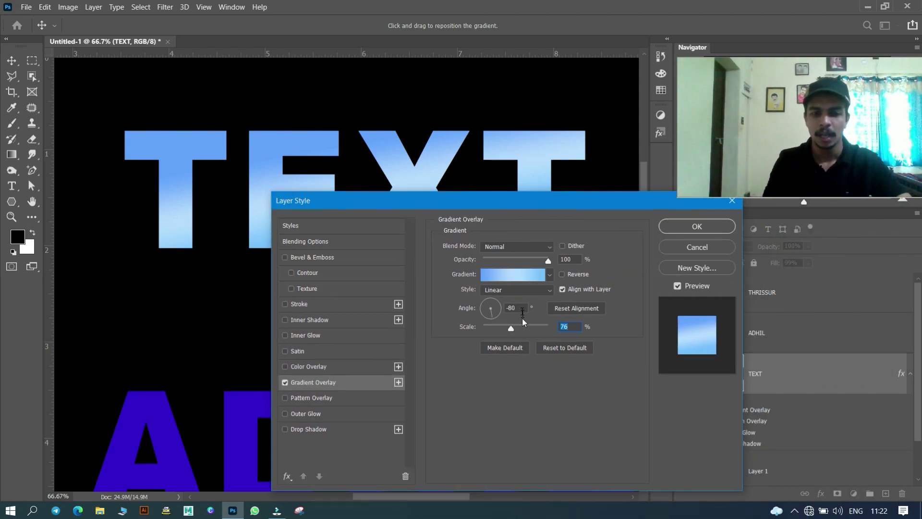
{"action": "left_click_drag", "start_coordinate": [521, 205], "coordinate": [541, 252]}
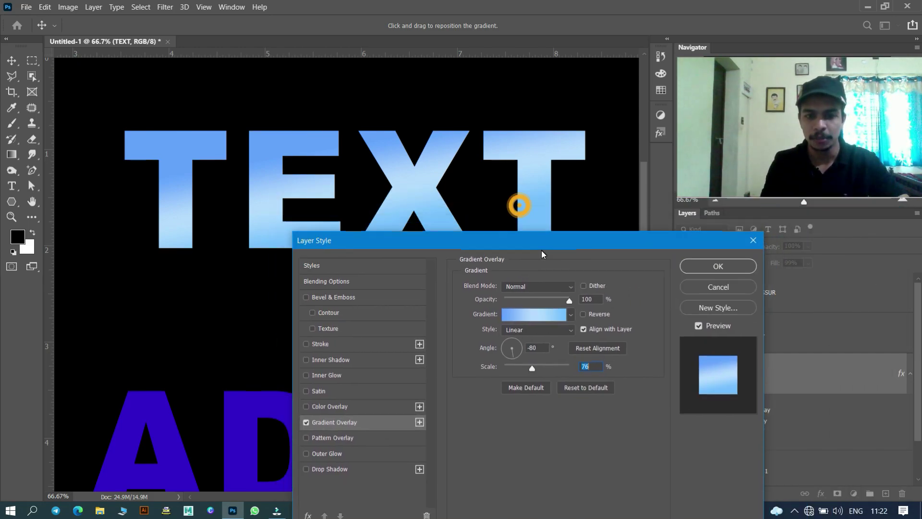
{"action": "mouse_move", "coordinate": [535, 371]}
{"action": "left_mouse_down"}
{"action": "mouse_move", "coordinate": [543, 373]}
{"action": "mouse_move", "coordinate": [523, 375]}
{"action": "left_mouse_up"}
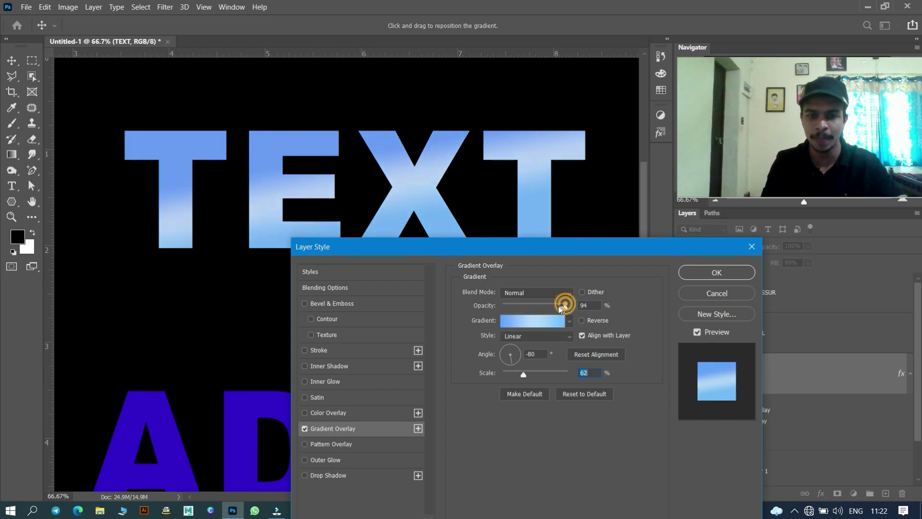
- Fade the gradient overlay's opacity down to 0%
{"action": "left_click_drag", "start_coordinate": [567, 306], "coordinate": [533, 308]}
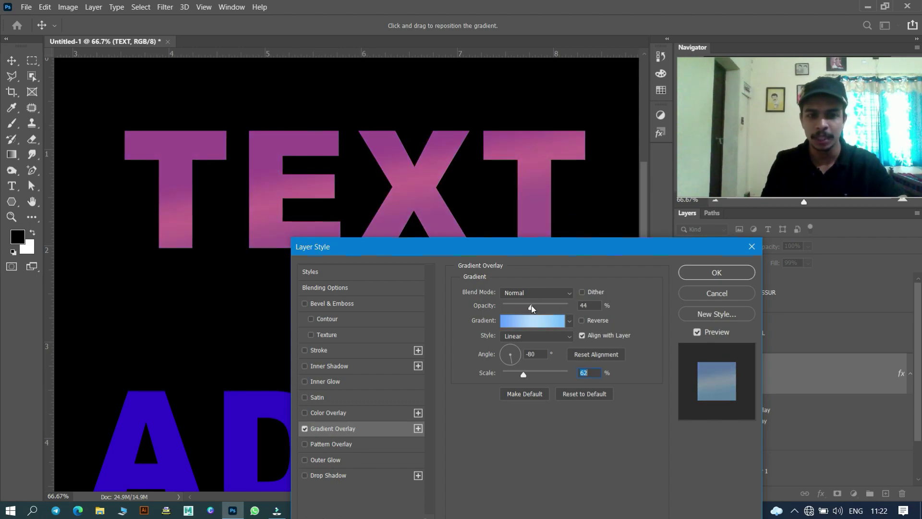
{"action": "left_click", "coordinate": [533, 307]}
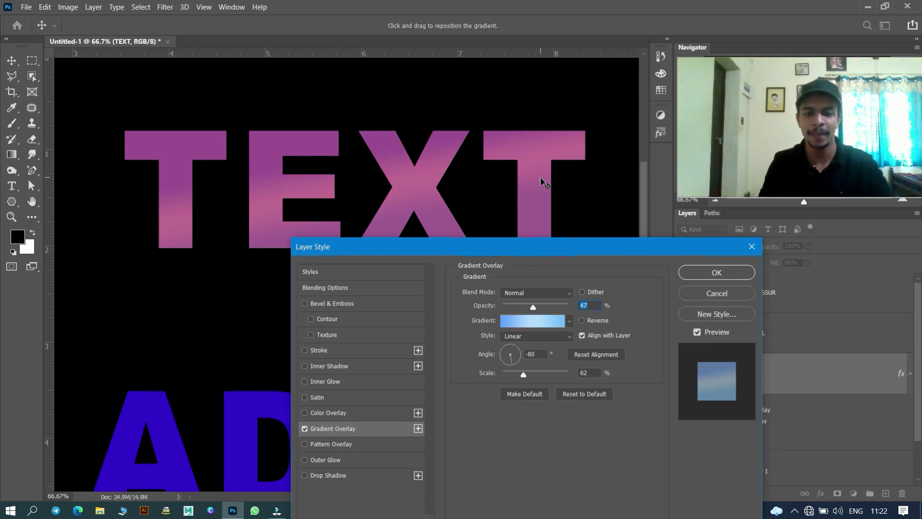
{"action": "left_click_drag", "start_coordinate": [528, 306], "coordinate": [476, 306]}
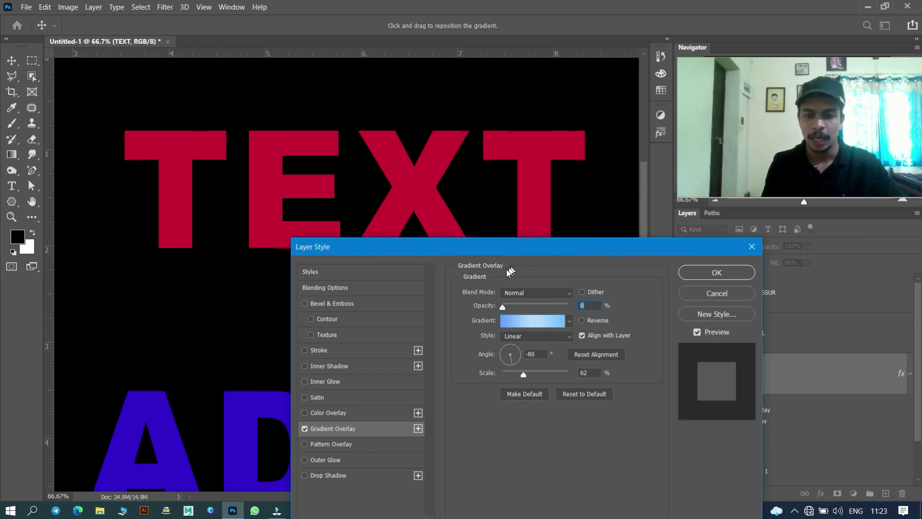
- Swap the gradient for a Color Overlay and try blue, cyan-green and green colours
{"action": "left_click", "coordinate": [304, 429]}
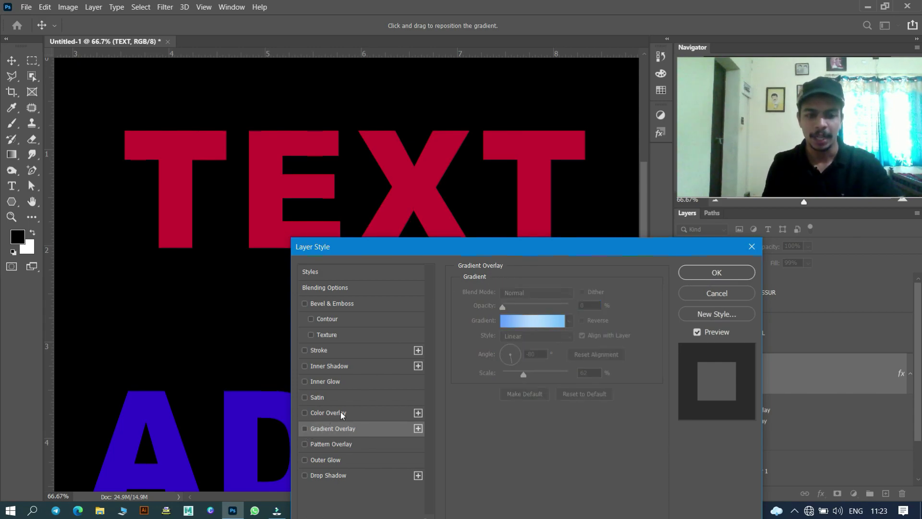
{"action": "left_click", "coordinate": [341, 412]}
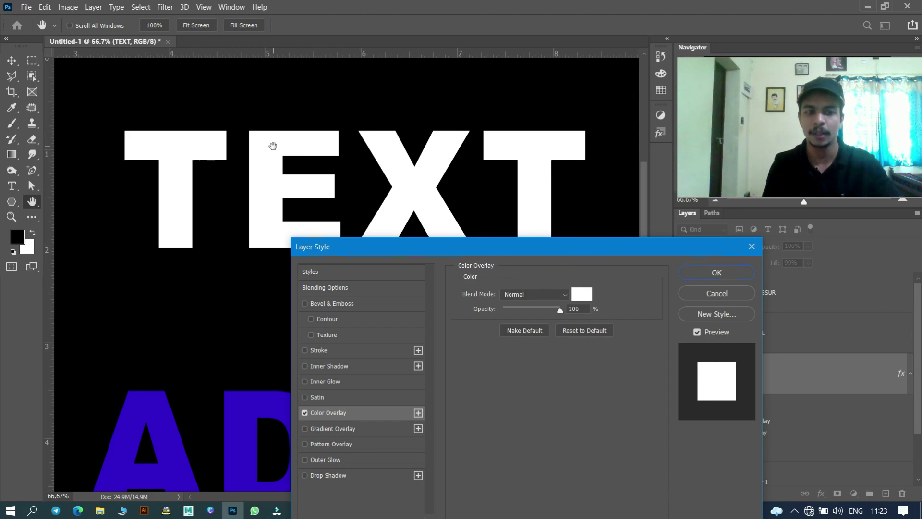
{"action": "left_click", "coordinate": [589, 295]}
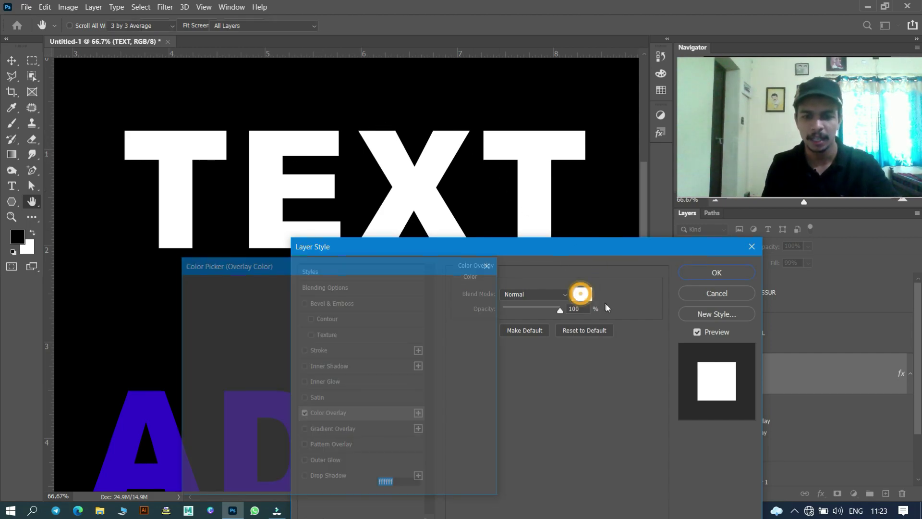
{"action": "mouse_move", "coordinate": [352, 295]}
{"action": "left_mouse_down"}
{"action": "mouse_move", "coordinate": [353, 341]}
{"action": "mouse_move", "coordinate": [336, 295]}
{"action": "left_mouse_up"}
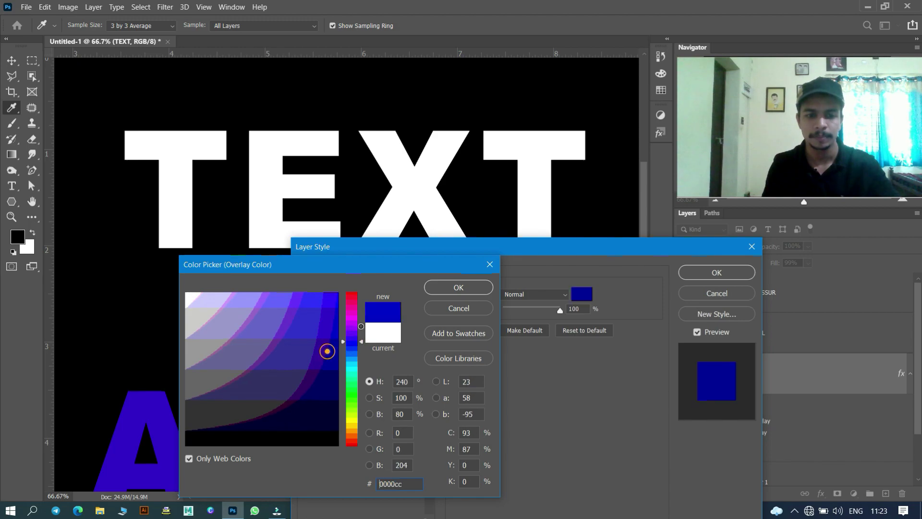
{"action": "left_click", "coordinate": [355, 375]}
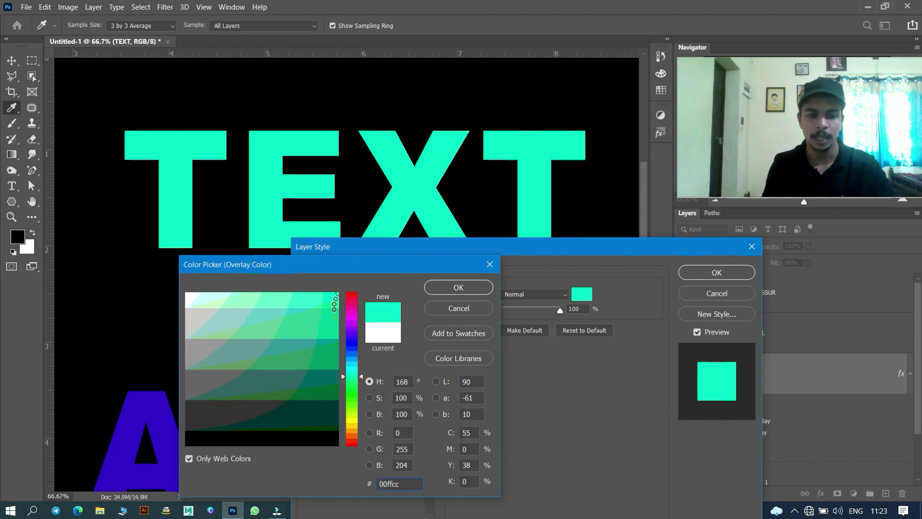
{"action": "left_click", "coordinate": [352, 394]}
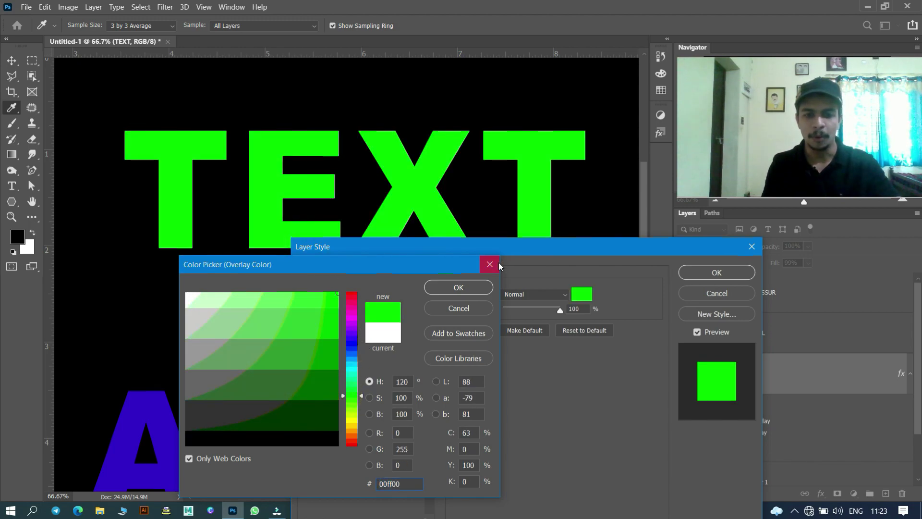
- Dismiss the colour picker and close Layer Style, discarding the Color Overlay
{"action": "mouse_move", "coordinate": [446, 268]}
{"action": "left_mouse_down"}
{"action": "mouse_move", "coordinate": [632, 249]}
{"action": "mouse_move", "coordinate": [542, 249]}
{"action": "left_mouse_up"}
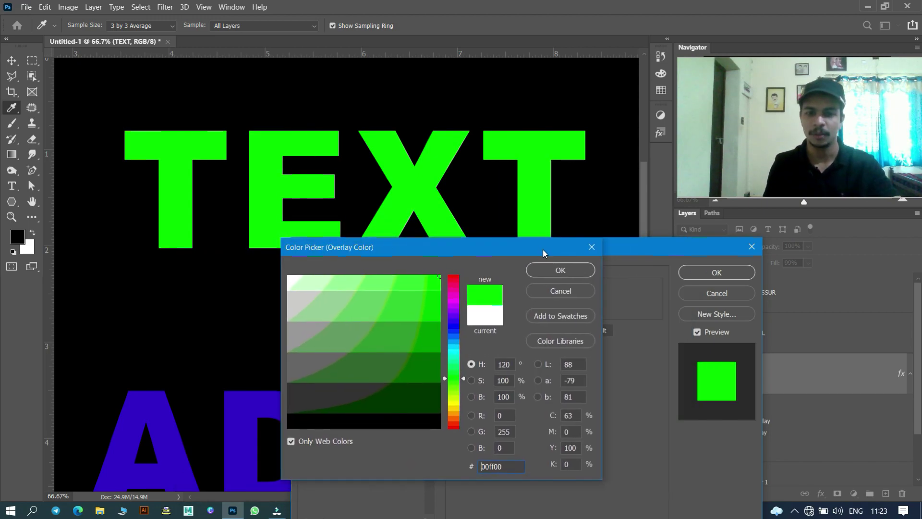
{"action": "left_click", "coordinate": [591, 246]}
{"action": "left_click_drag", "start_coordinate": [707, 249], "coordinate": [528, 215]}
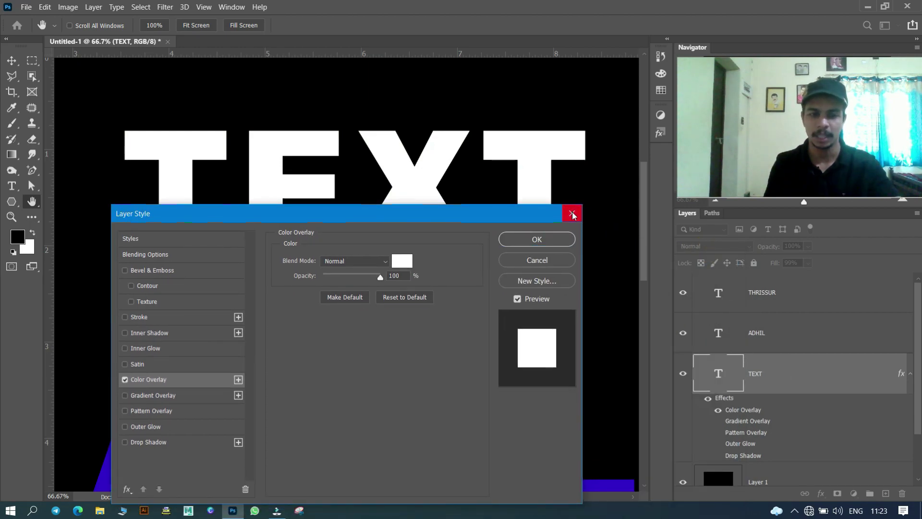
{"action": "left_click", "coordinate": [572, 214]}
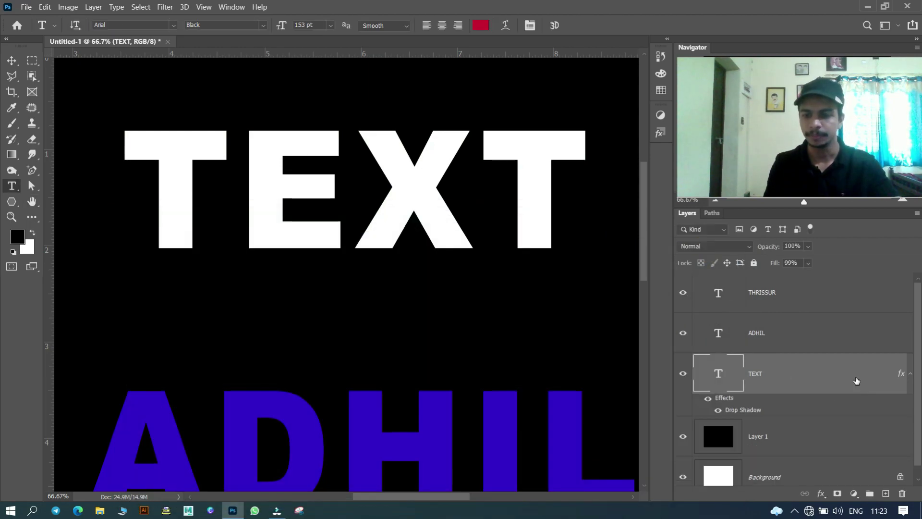
- Recolour the TEXT lettering from red to blue 0033cc and commit the edit
{"action": "right_click", "coordinate": [855, 379]}
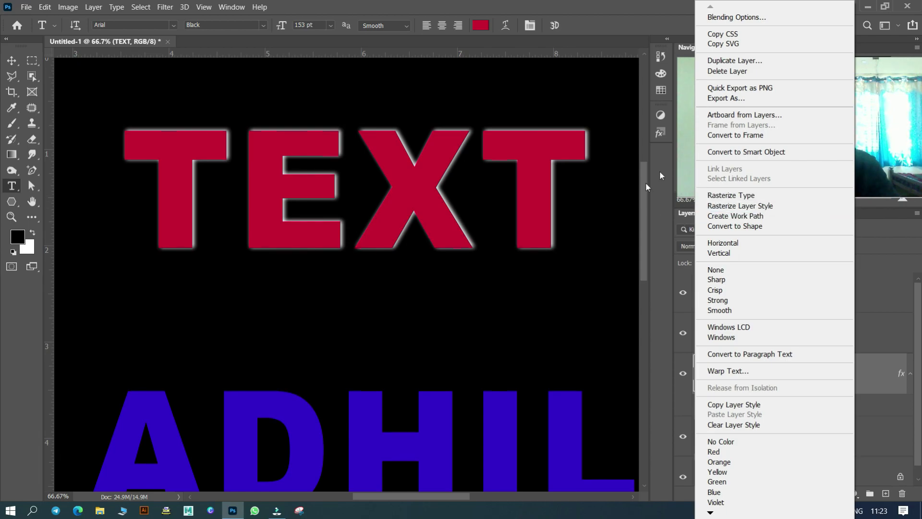
{"action": "left_click", "coordinate": [660, 246]}
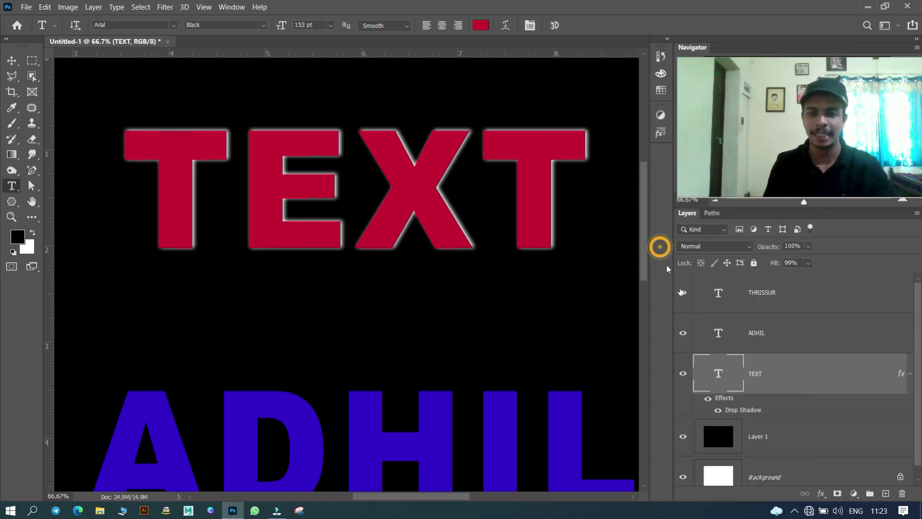
{"action": "double_click", "coordinate": [722, 376]}
{"action": "left_click", "coordinate": [480, 25]}
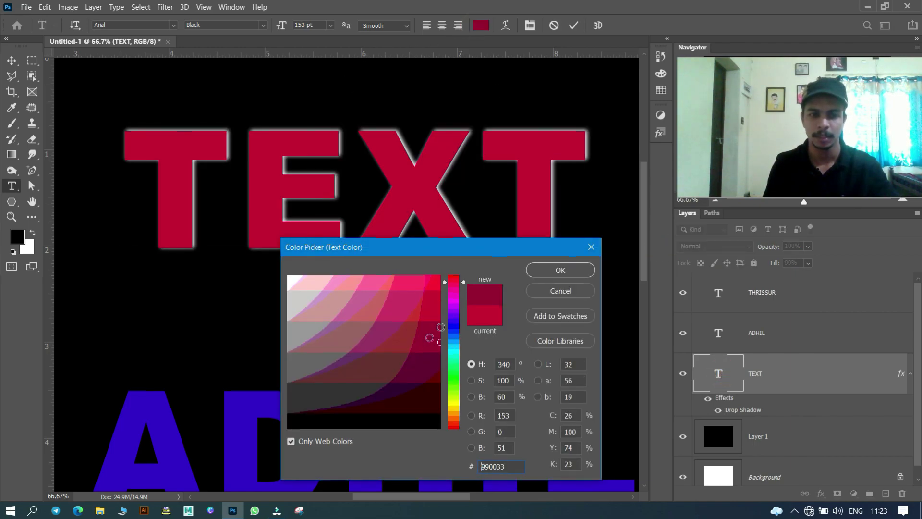
{"action": "left_click", "coordinate": [452, 320]}
{"action": "left_click_drag", "start_coordinate": [452, 336], "coordinate": [452, 333]}
{"action": "left_click", "coordinate": [429, 340]}
{"action": "left_click", "coordinate": [428, 293]}
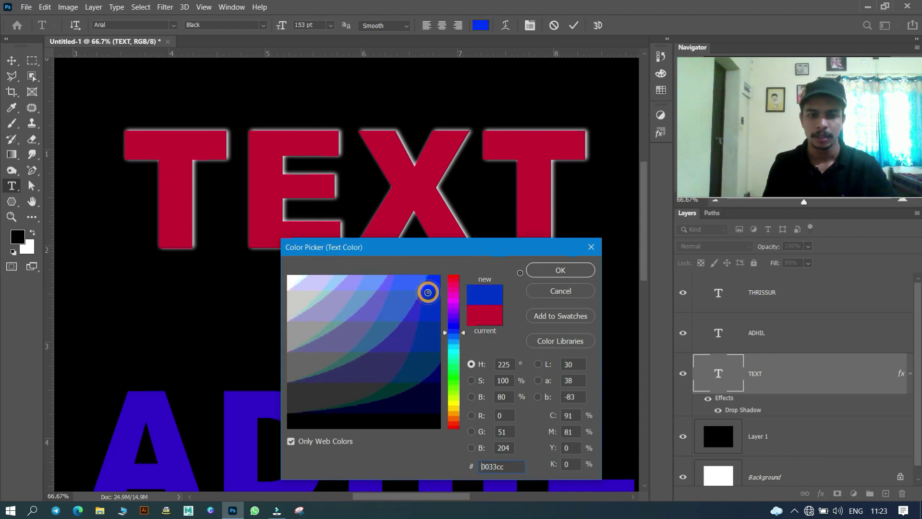
{"action": "left_click", "coordinate": [553, 273]}
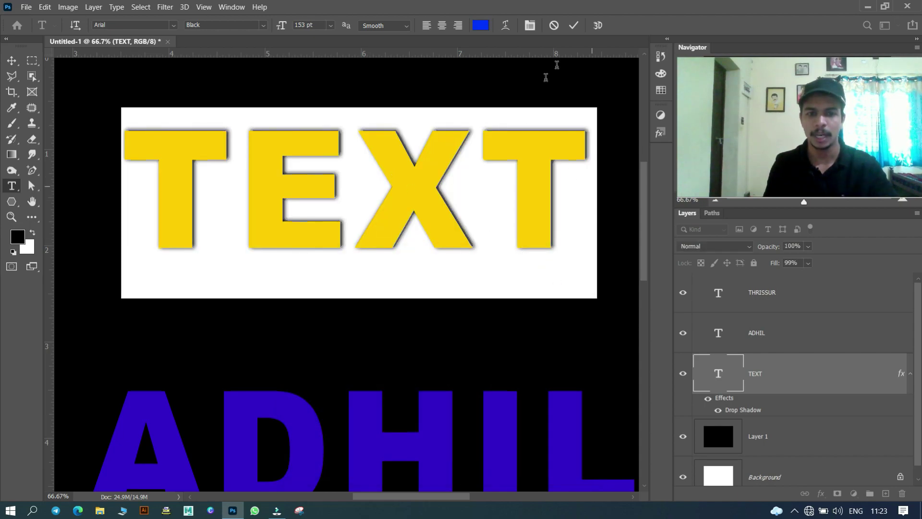
{"action": "left_click", "coordinate": [574, 25]}
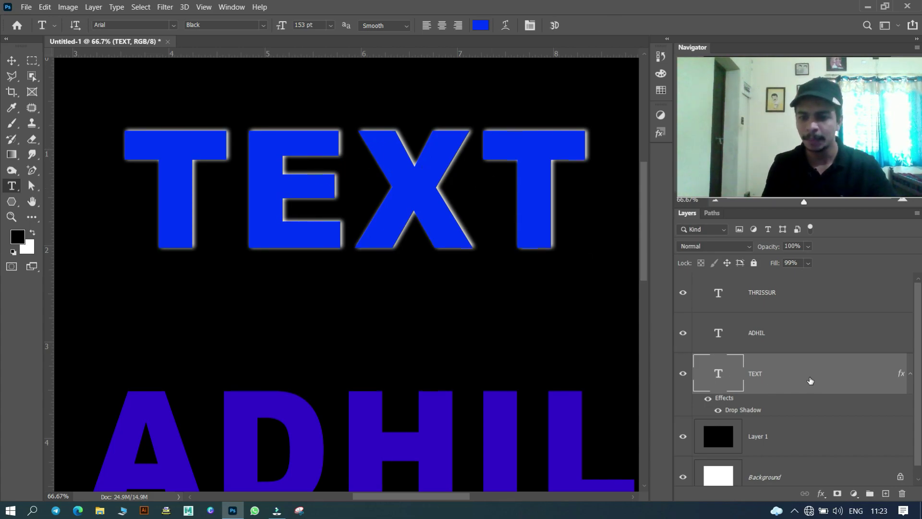
- Duplicate the TEXT layer, hide the original, and rasterize TEXT copy
{"action": "key", "text": "ctrl"}
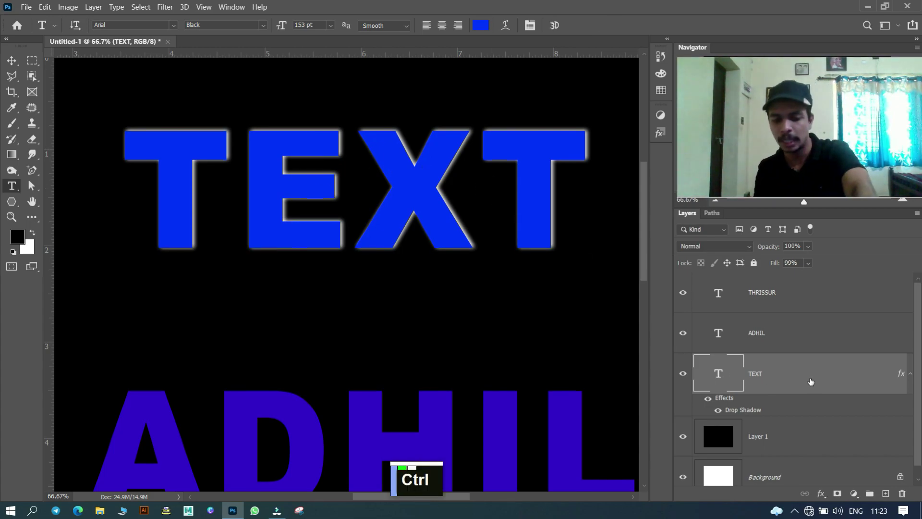
{"action": "key", "text": "ctrl+j"}
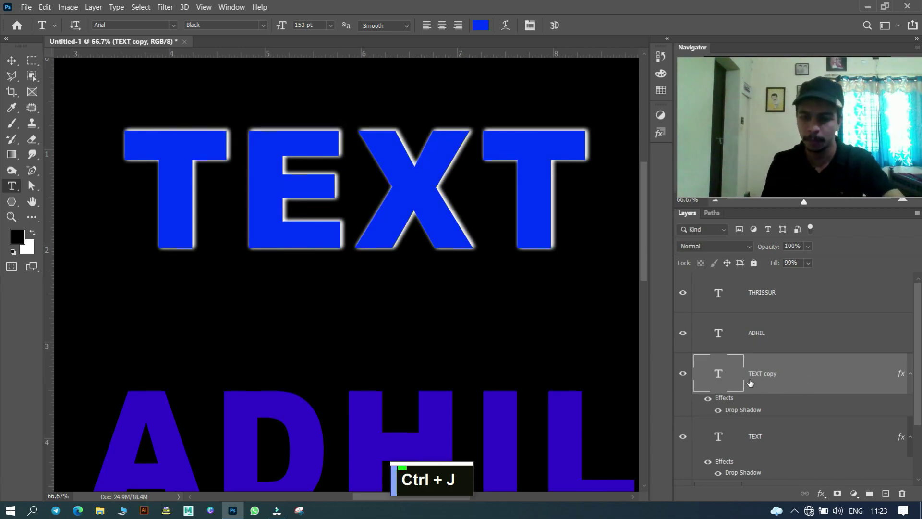
{"action": "left_click", "coordinate": [682, 436]}
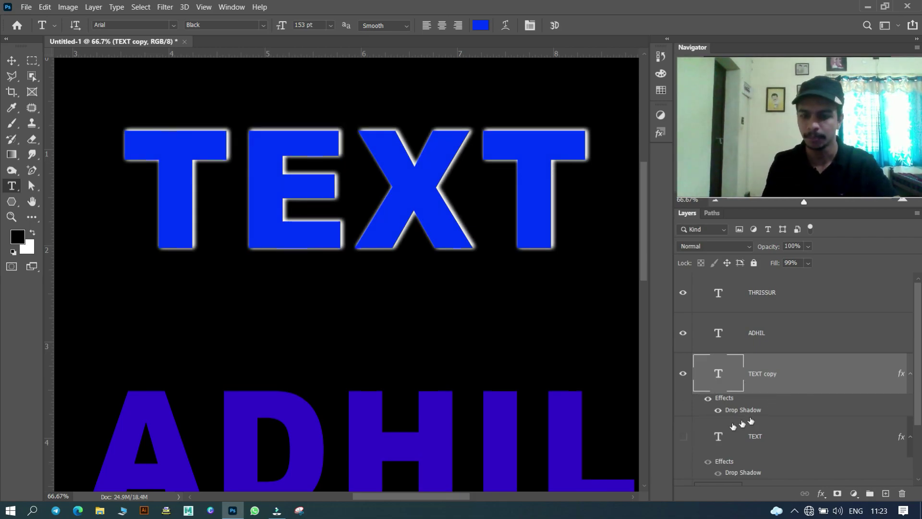
{"action": "right_click", "coordinate": [826, 379]}
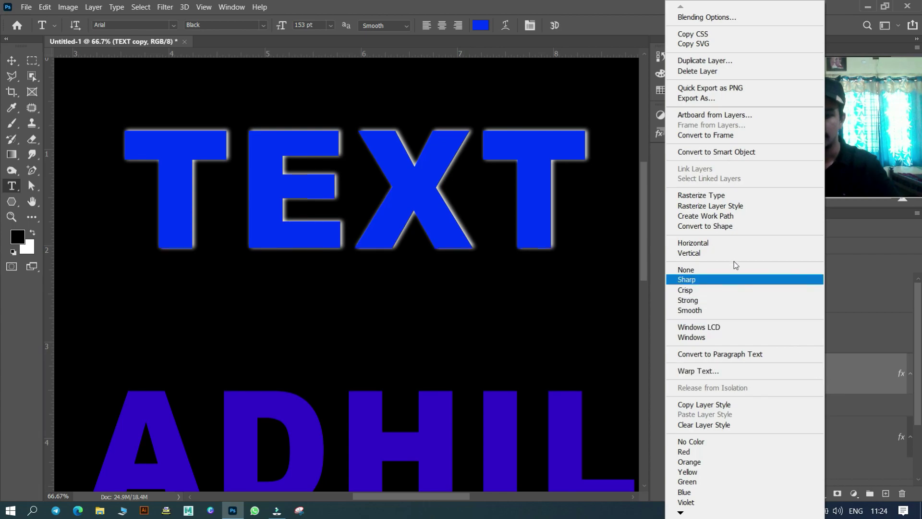
{"action": "left_click", "coordinate": [710, 206]}
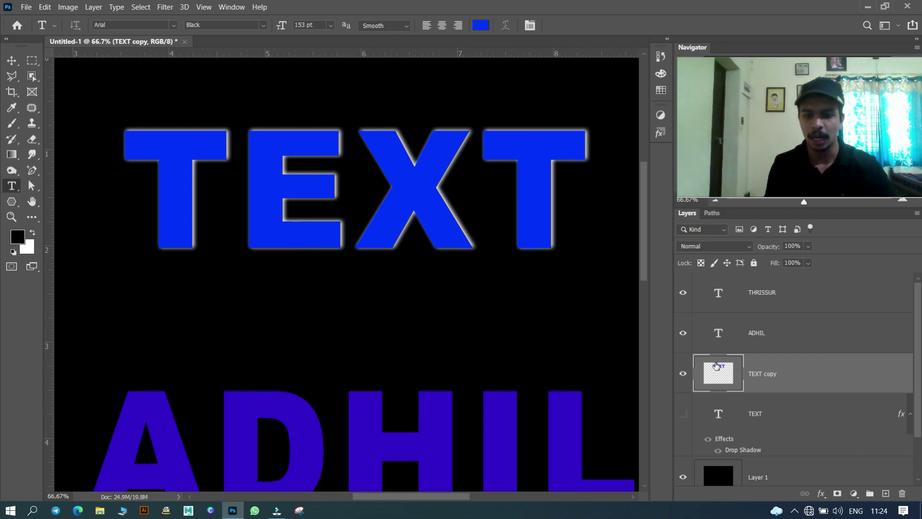
- Check TEXT copy's layer style and choose a dark teal colour in the colour picker
{"action": "double_click", "coordinate": [878, 366]}
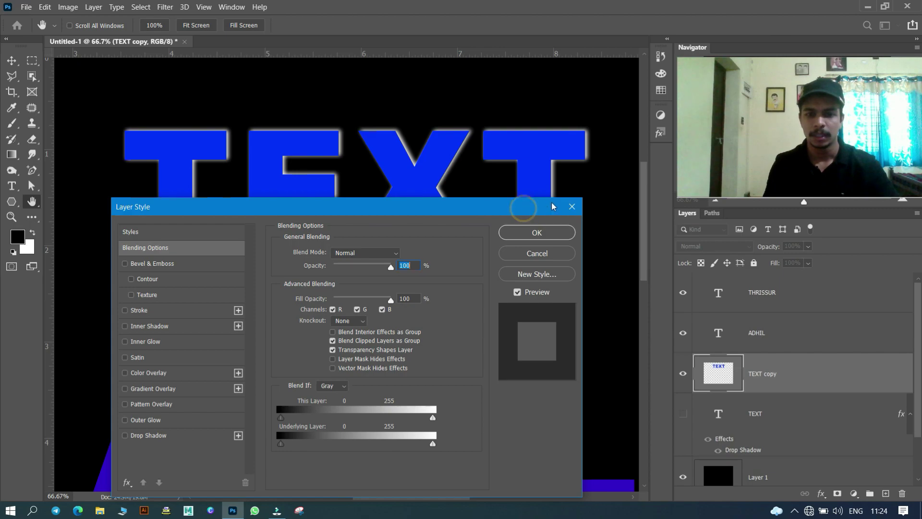
{"action": "left_click", "coordinate": [571, 206]}
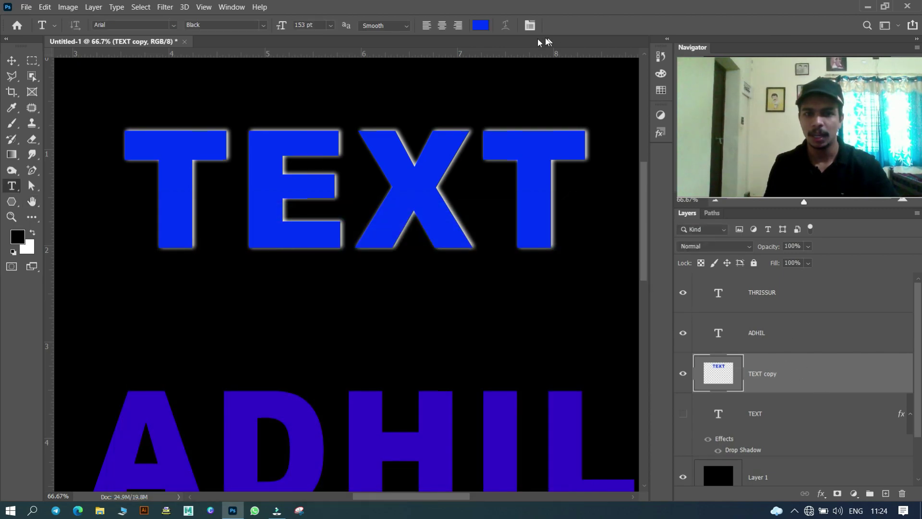
{"action": "left_click", "coordinate": [483, 25]}
{"action": "left_click_drag", "start_coordinate": [412, 312], "coordinate": [412, 346]}
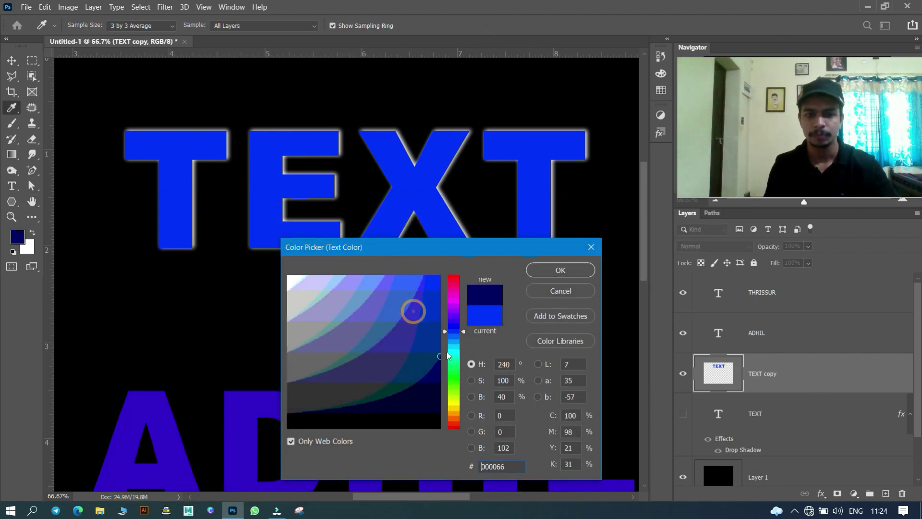
{"action": "left_click", "coordinate": [423, 387]}
{"action": "left_click", "coordinate": [453, 356]}
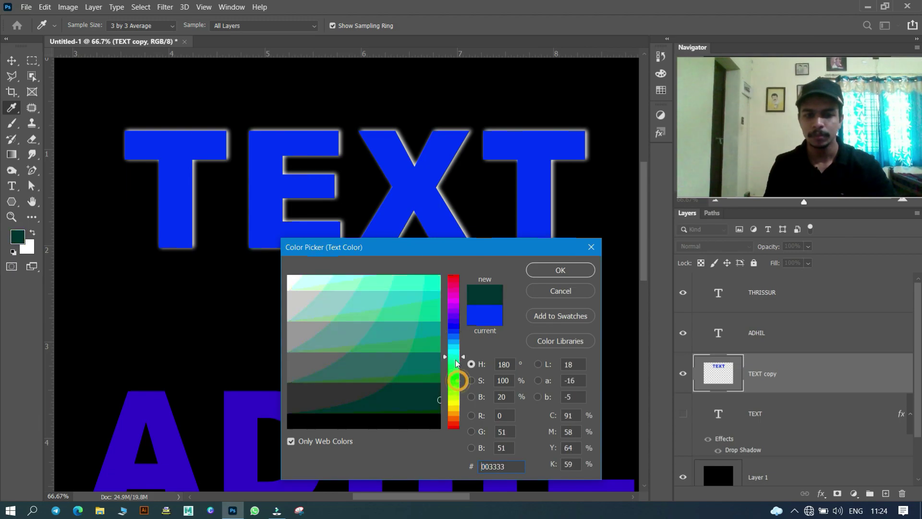
{"action": "left_click", "coordinate": [560, 270]}
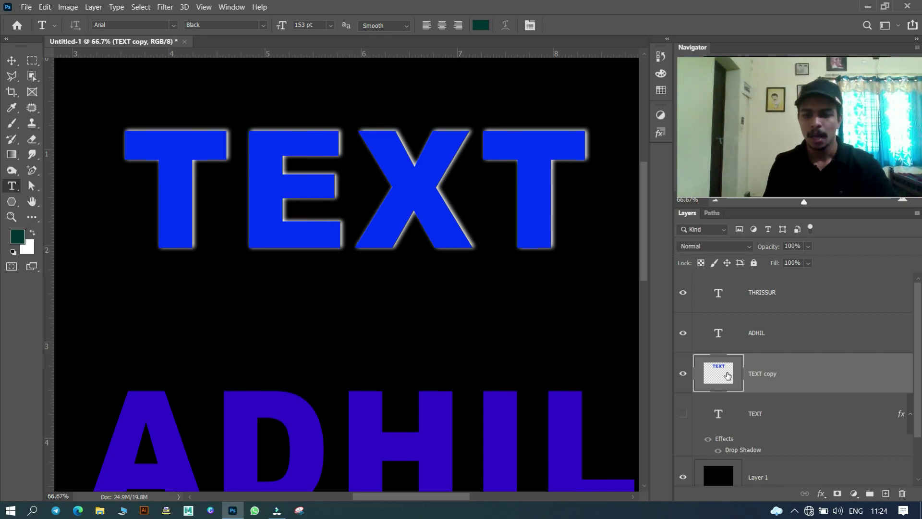
{"action": "right_click", "coordinate": [888, 375]}
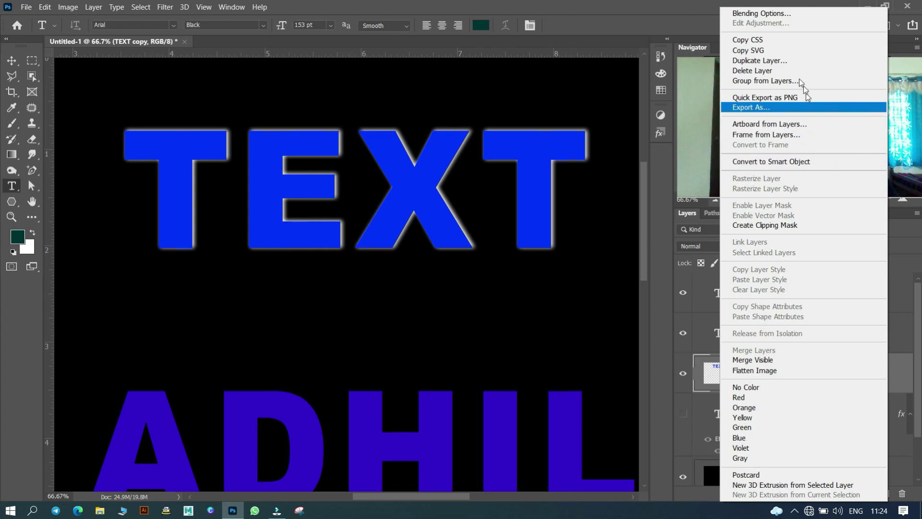
{"action": "left_click", "coordinate": [900, 382]}
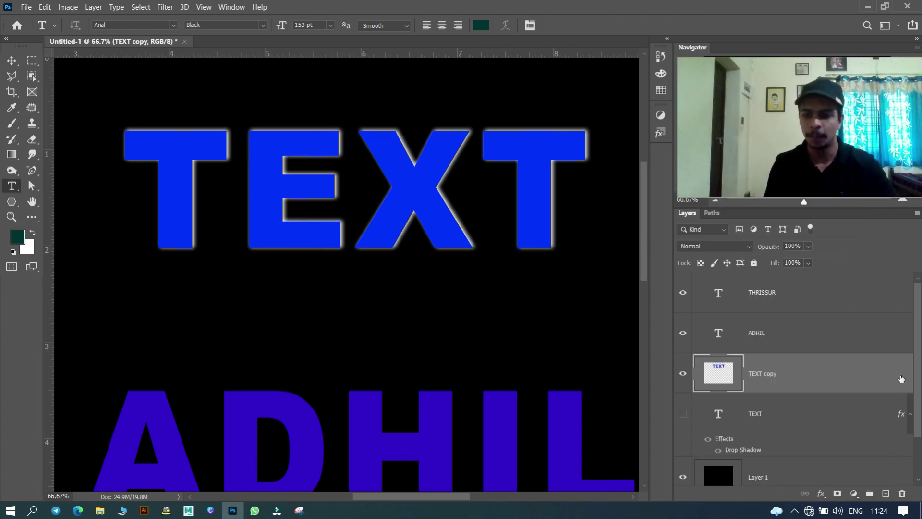
- Give TEXT copy a cyan 00ccff Color Overlay at Normal blend, 100% opacity
{"action": "double_click", "coordinate": [901, 379]}
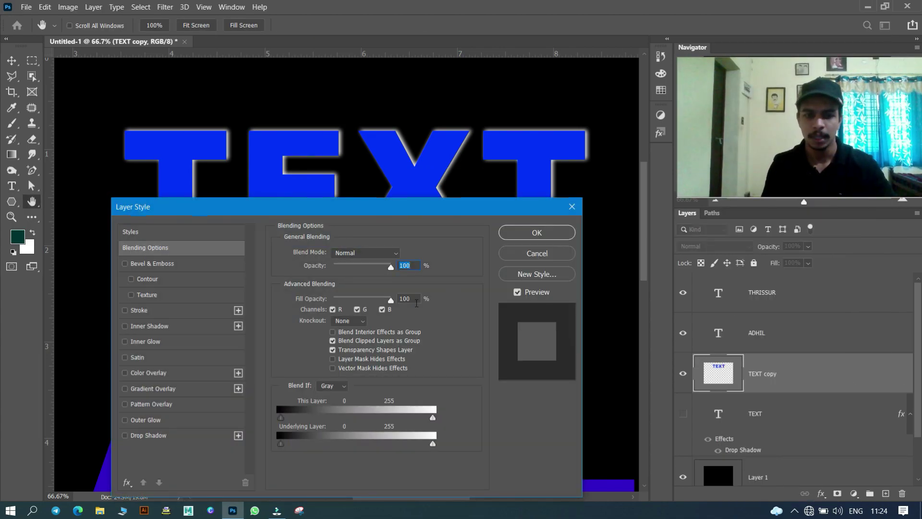
{"action": "left_click", "coordinate": [149, 373]}
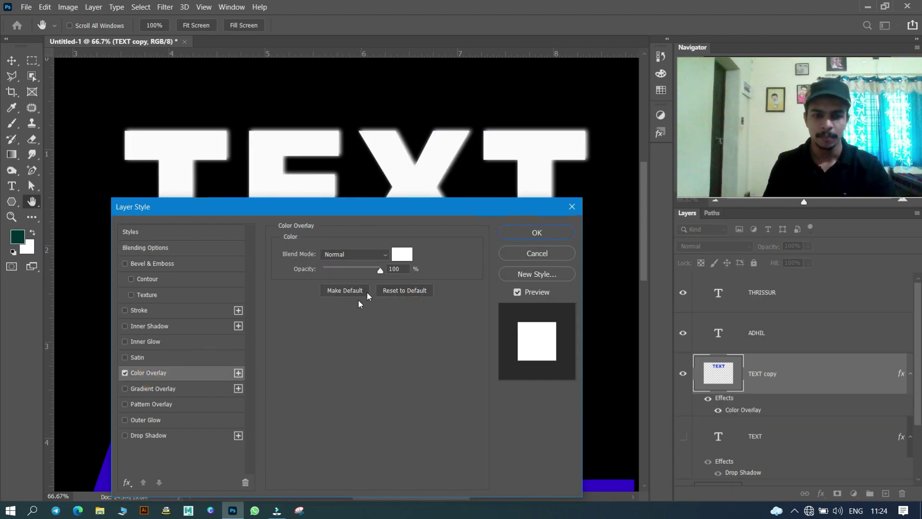
{"action": "left_click", "coordinate": [397, 257]}
{"action": "mouse_move", "coordinate": [366, 314]}
{"action": "left_mouse_down"}
{"action": "mouse_move", "coordinate": [419, 363]}
{"action": "mouse_move", "coordinate": [434, 327]}
{"action": "mouse_move", "coordinate": [463, 307]}
{"action": "left_mouse_up"}
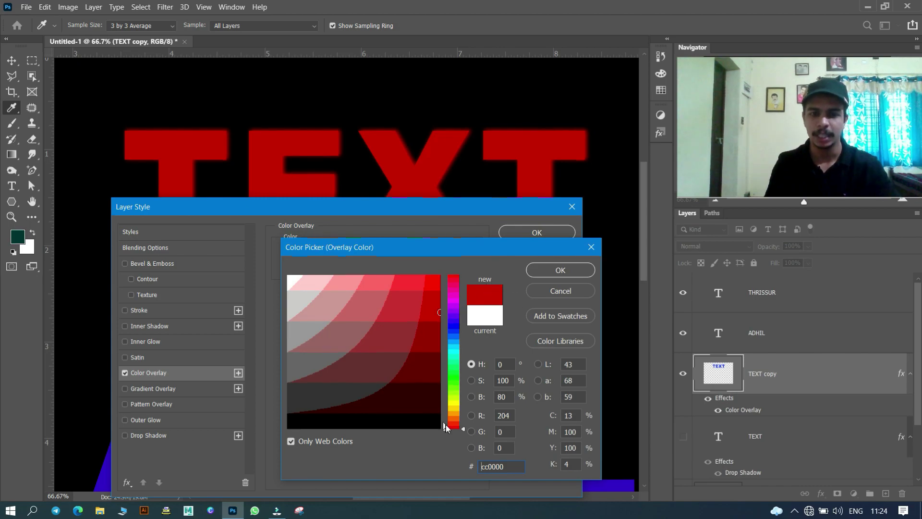
{"action": "mouse_move", "coordinate": [459, 381]}
{"action": "left_mouse_down"}
{"action": "mouse_move", "coordinate": [459, 349]}
{"action": "mouse_move", "coordinate": [434, 293]}
{"action": "left_mouse_up"}
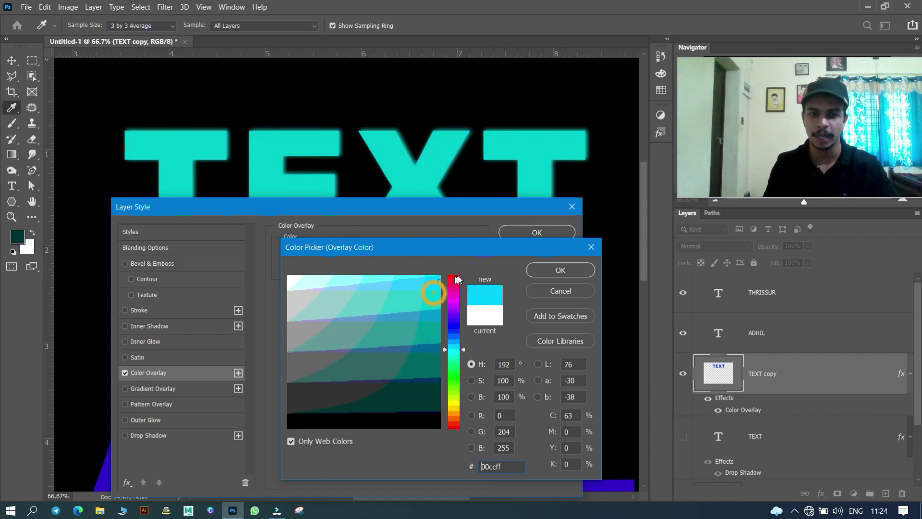
{"action": "left_click", "coordinate": [549, 272]}
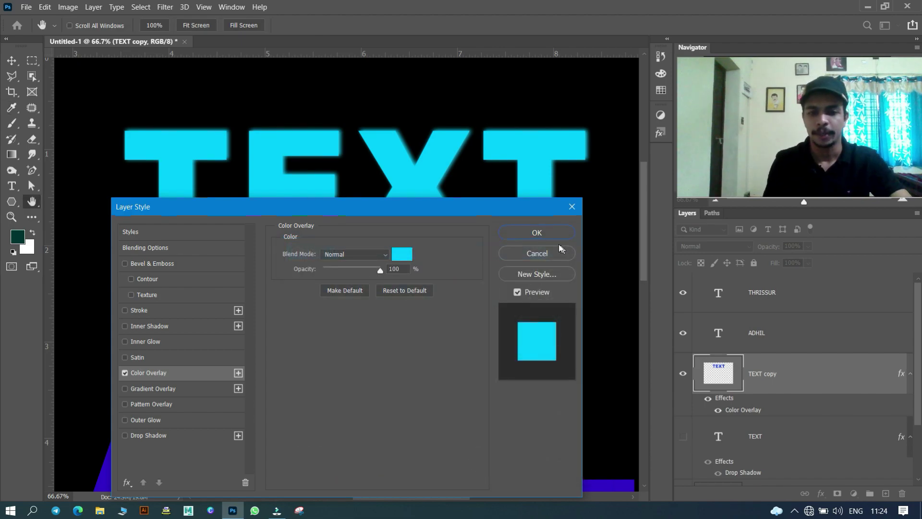
{"action": "left_click_drag", "start_coordinate": [438, 210], "coordinate": [576, 210]}
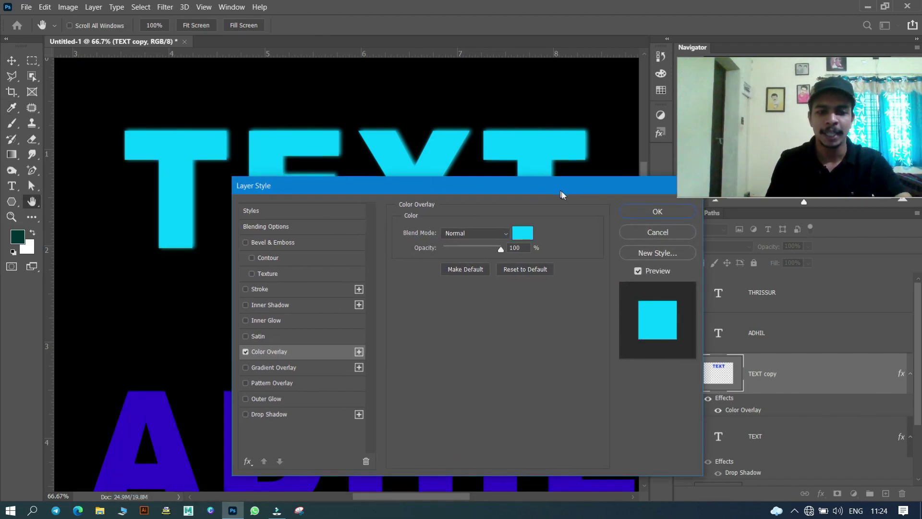
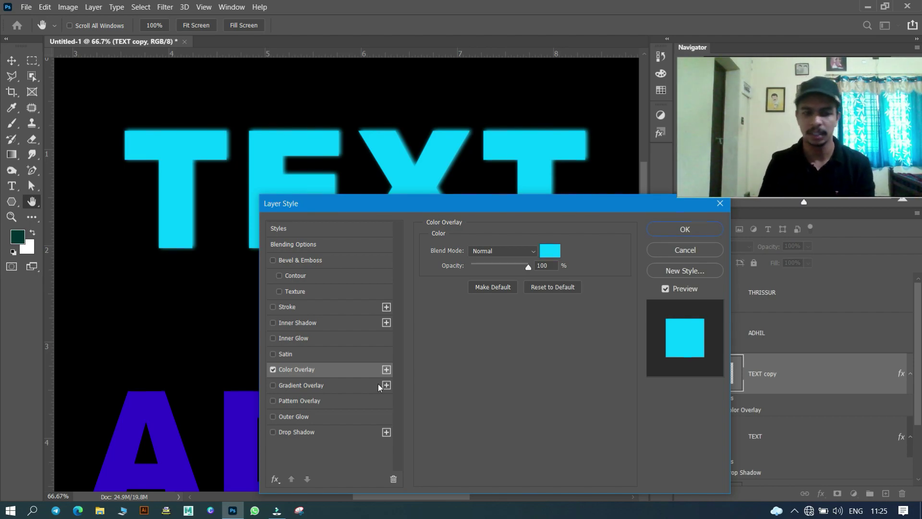
- Toggle the TEXT copy colour overlay and try a red shade for it
{"action": "left_click", "coordinate": [273, 369]}
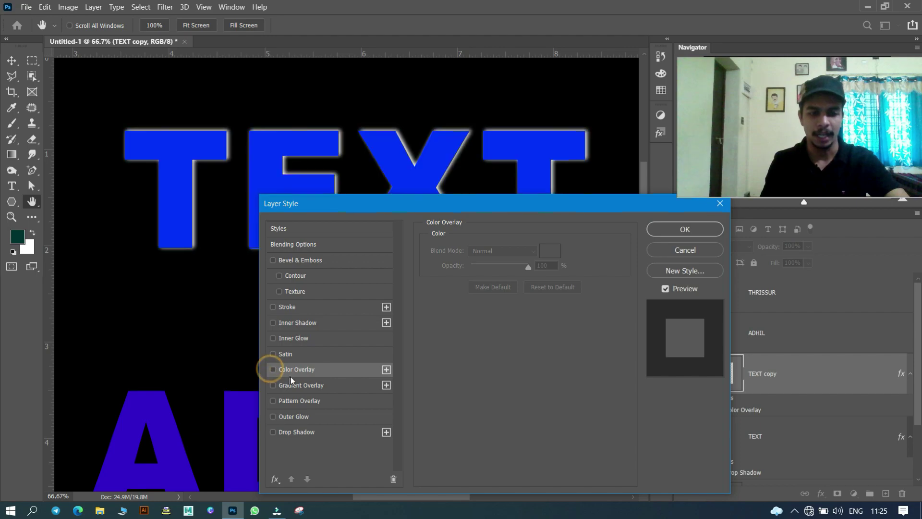
{"action": "left_click", "coordinate": [273, 370]}
{"action": "left_click", "coordinate": [551, 257]}
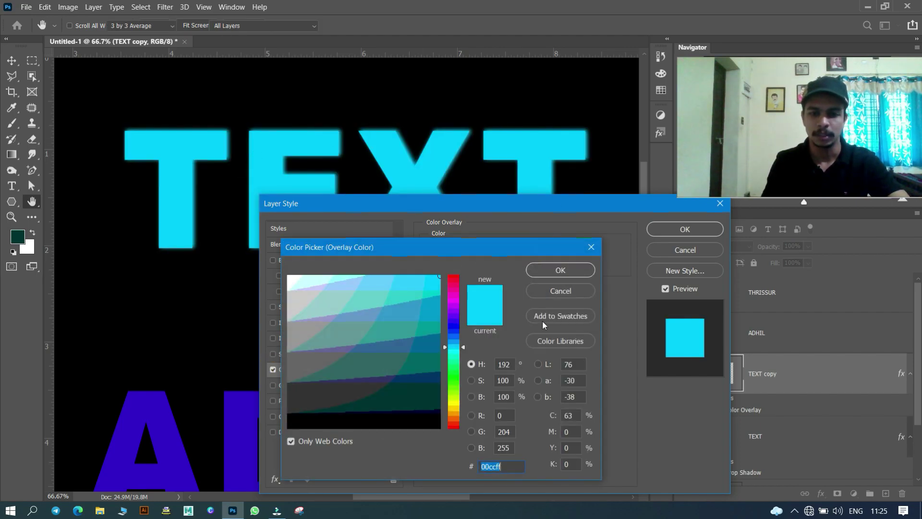
{"action": "left_click_drag", "start_coordinate": [457, 302], "coordinate": [454, 281]}
{"action": "left_click", "coordinate": [426, 301]}
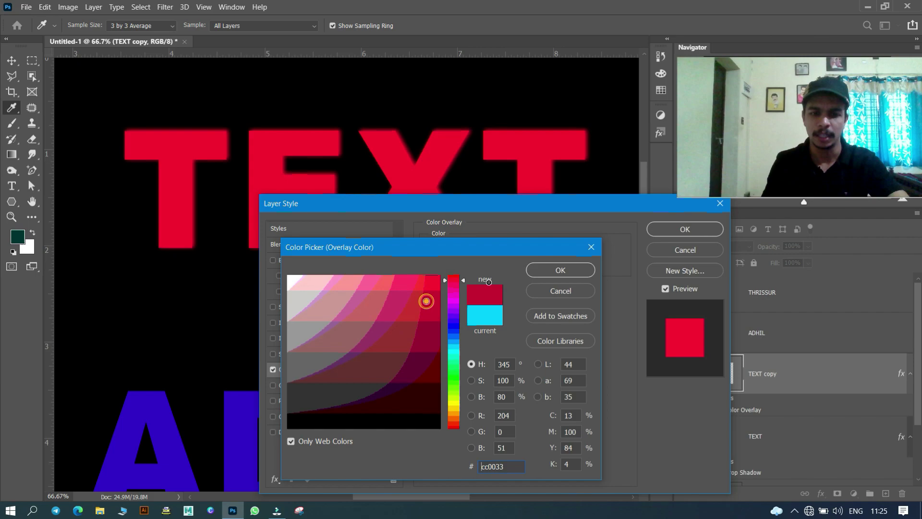
{"action": "left_click", "coordinate": [532, 268]}
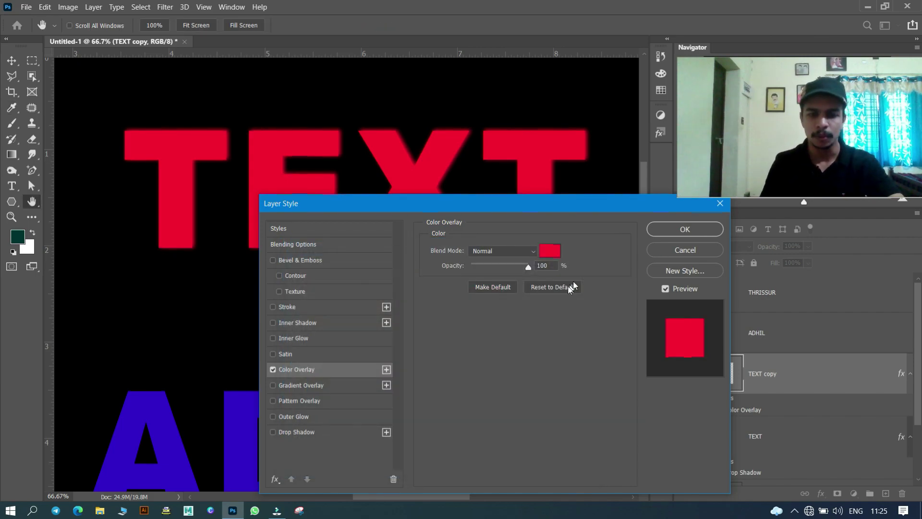
- Reset the overlay, try pure red ff0000 at lower opacity, then cancel the Layer Style
{"action": "left_click", "coordinate": [561, 288]}
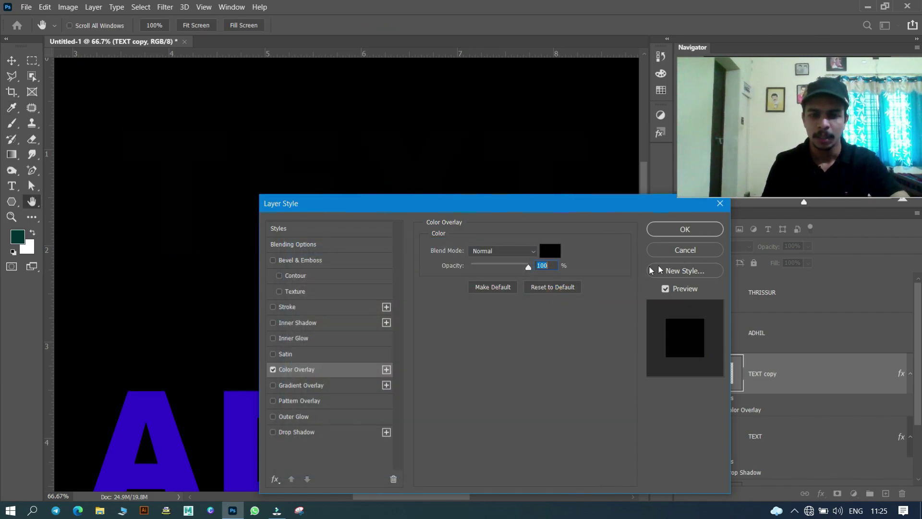
{"action": "left_click", "coordinate": [550, 250]}
{"action": "left_click", "coordinate": [386, 323]}
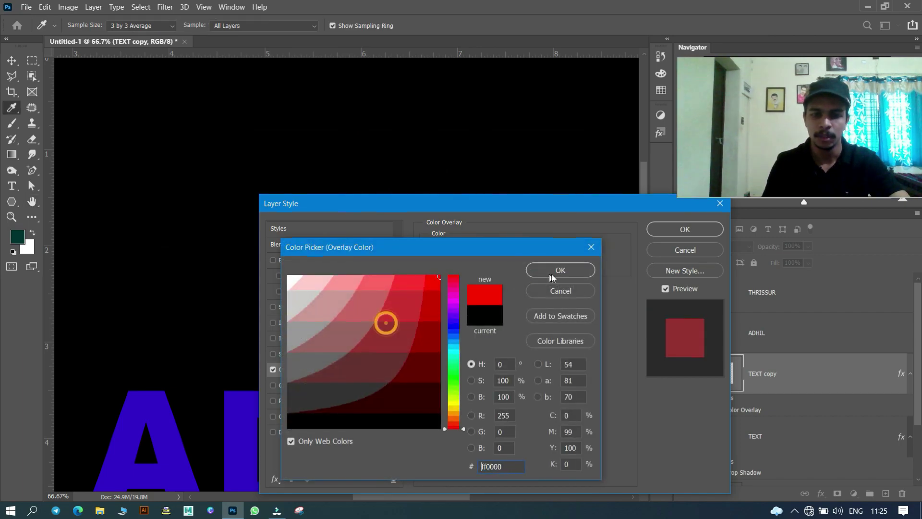
{"action": "left_click", "coordinate": [559, 271]}
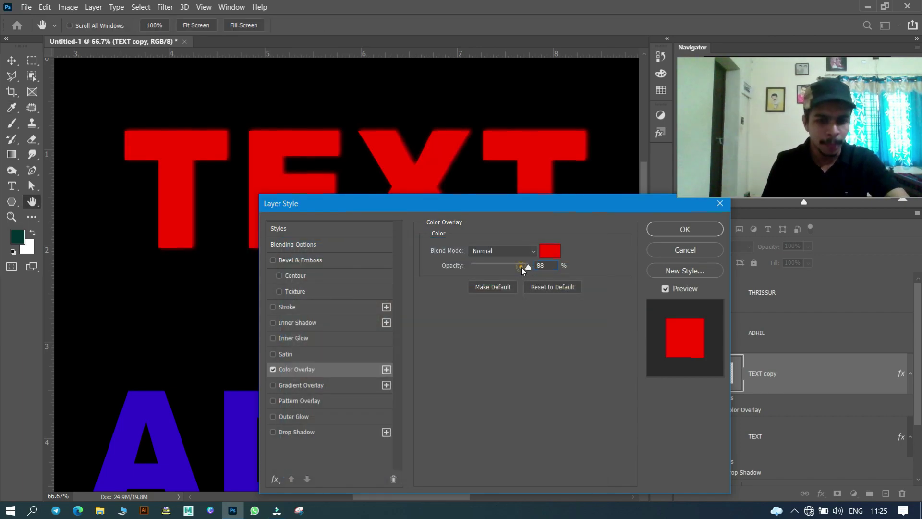
{"action": "mouse_move", "coordinate": [521, 267]}
{"action": "left_mouse_down"}
{"action": "mouse_move", "coordinate": [473, 263]}
{"action": "mouse_move", "coordinate": [529, 266]}
{"action": "left_mouse_up"}
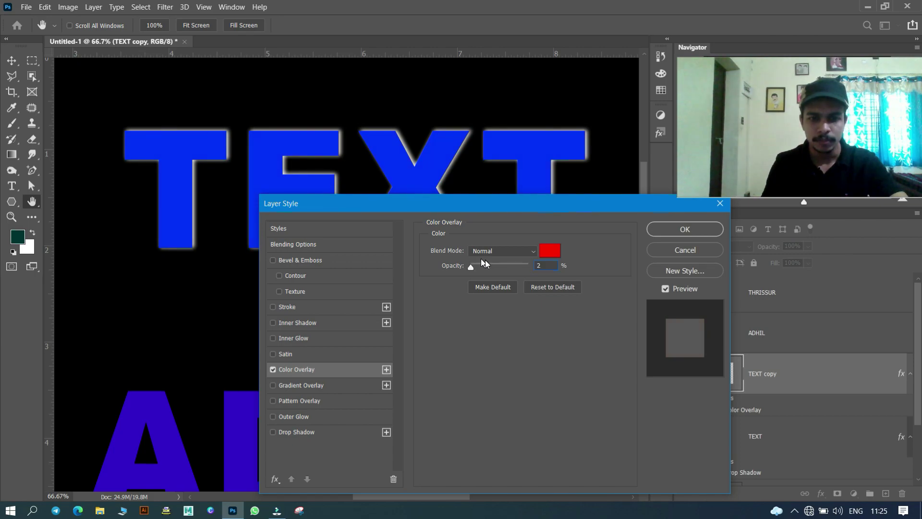
{"action": "left_click", "coordinate": [720, 204]}
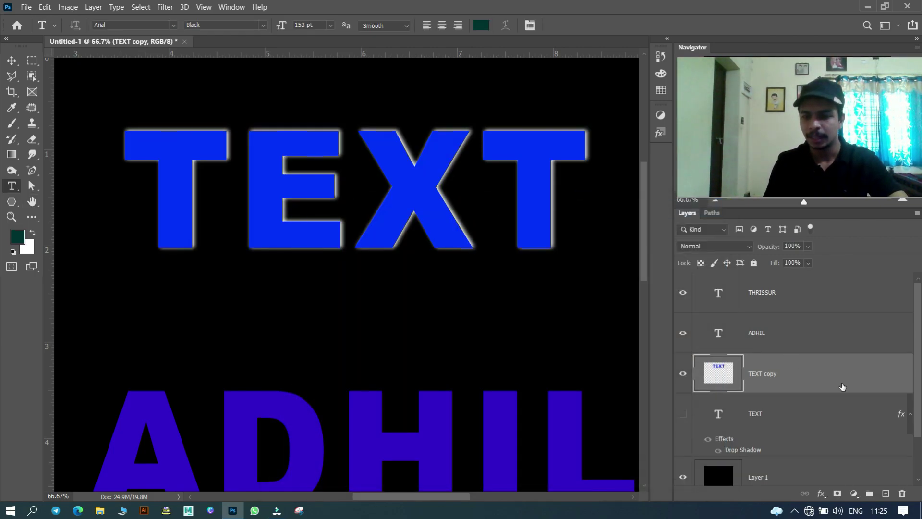
- Delete the TEXT copy layer, show TEXT, and swap its drop shadow for a colour overlay
{"action": "left_click_drag", "start_coordinate": [842, 387], "coordinate": [901, 493]}
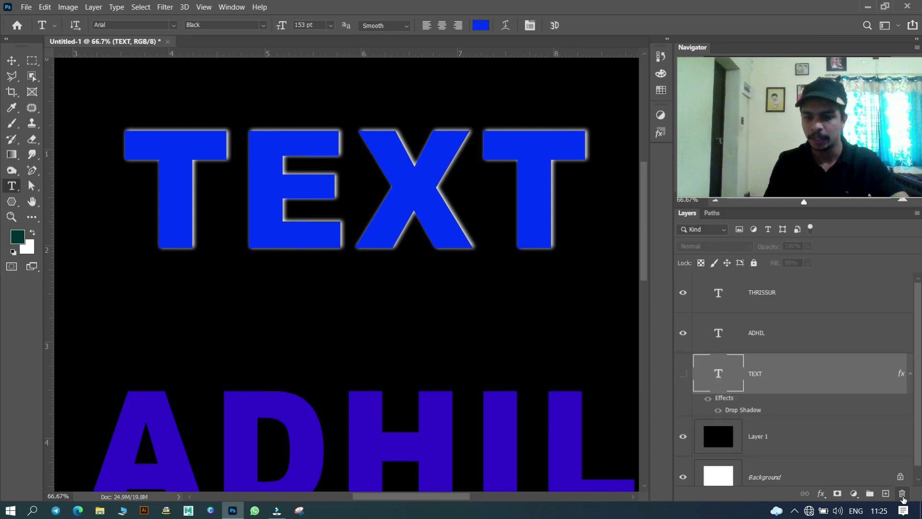
{"action": "left_click", "coordinate": [683, 372]}
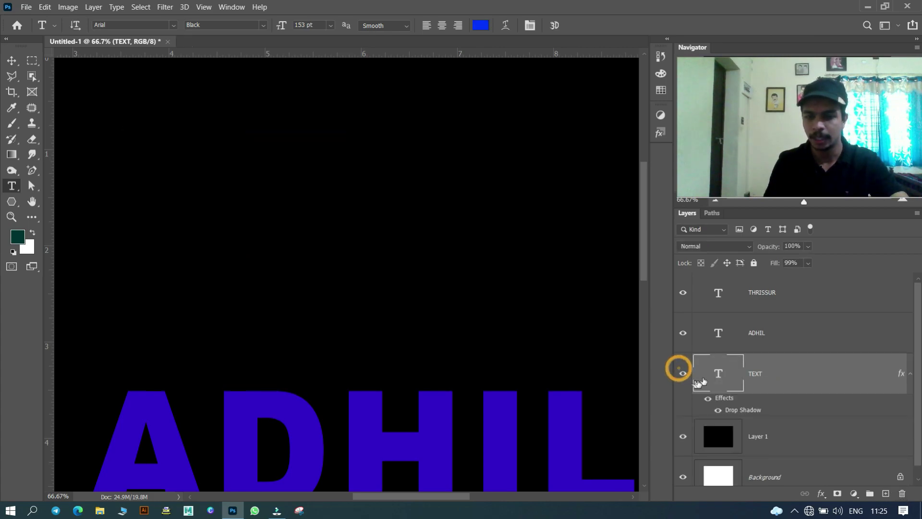
{"action": "double_click", "coordinate": [868, 385]}
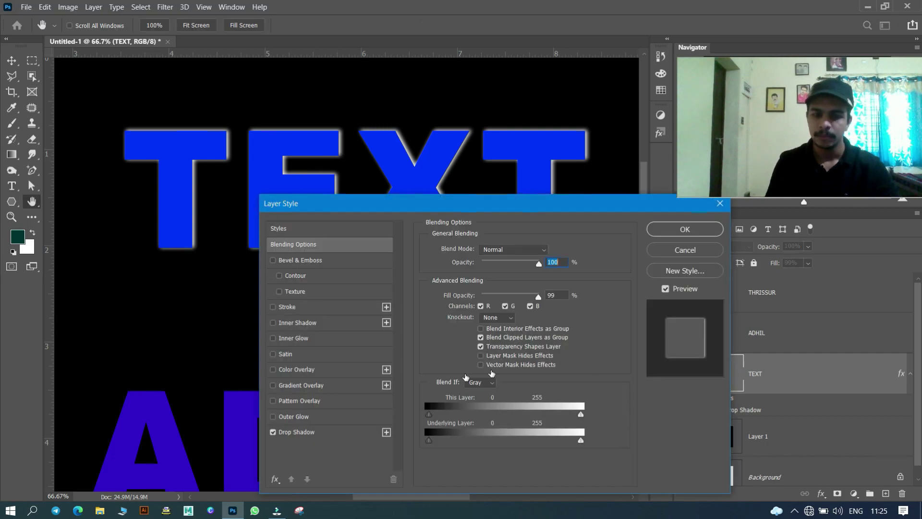
{"action": "left_click", "coordinate": [274, 369]}
{"action": "left_click", "coordinate": [275, 431]}
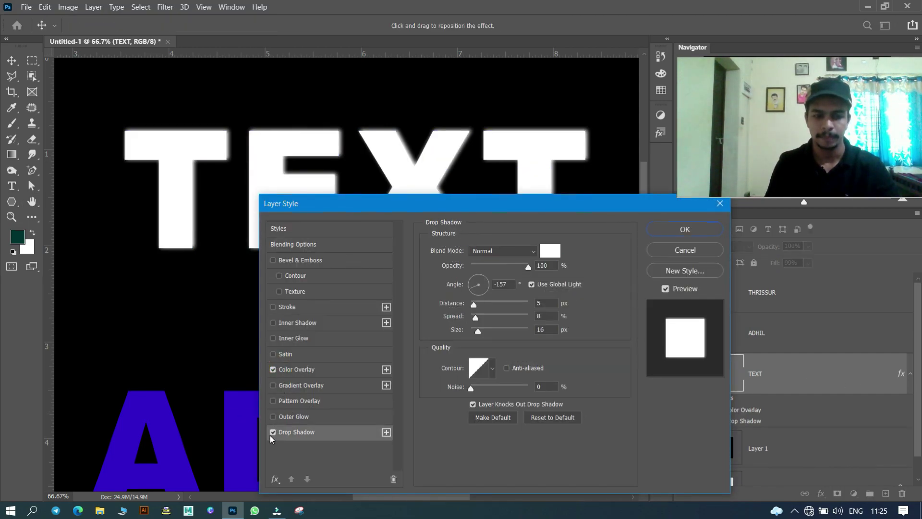
{"action": "left_click", "coordinate": [272, 431]}
- Set the TEXT colour overlay to dark red cc0000
{"action": "left_click", "coordinate": [298, 369]}
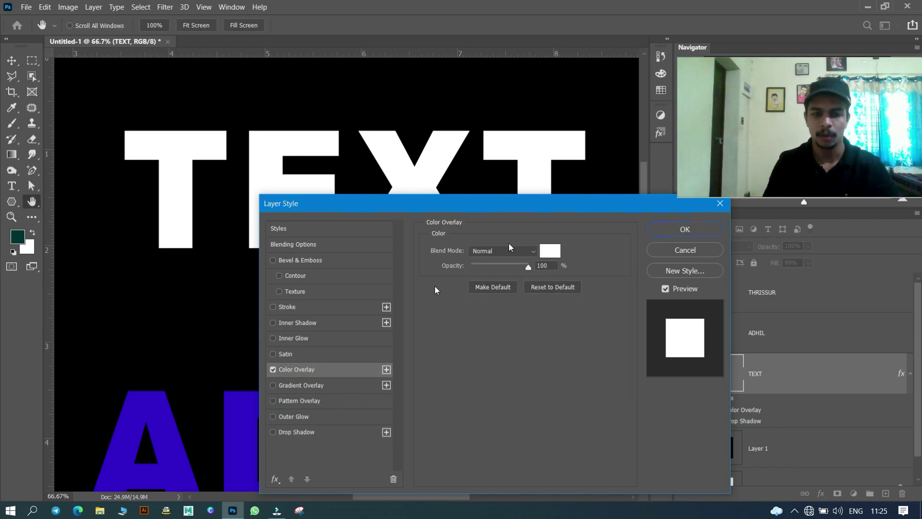
{"action": "left_click", "coordinate": [543, 255]}
{"action": "left_click", "coordinate": [412, 334]}
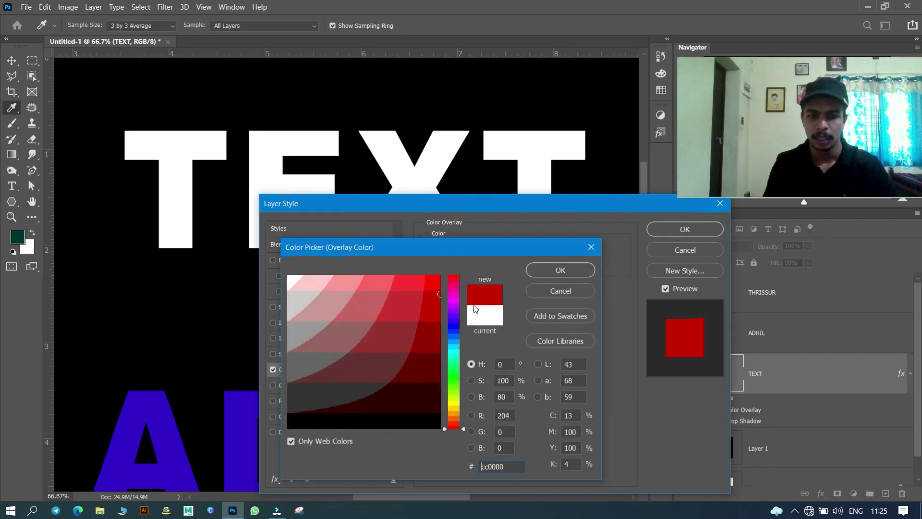
{"action": "left_click_drag", "start_coordinate": [411, 334], "coordinate": [439, 318]}
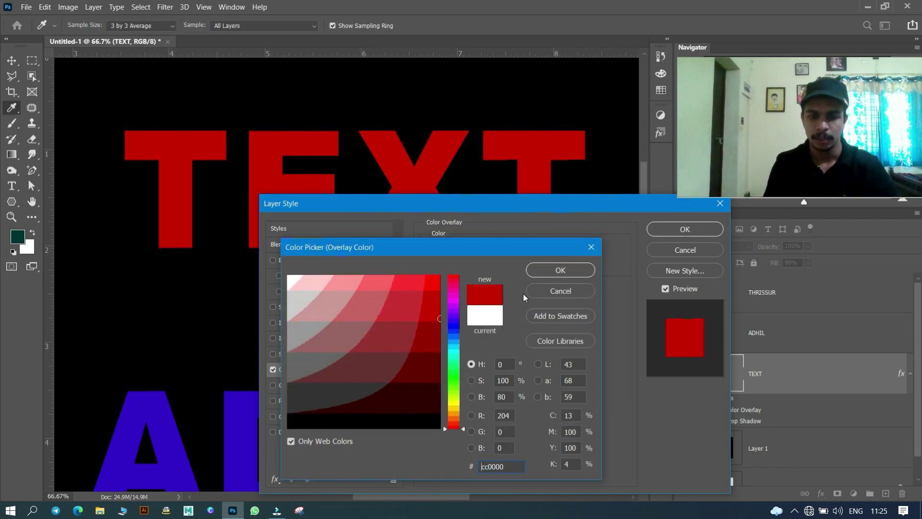
{"action": "left_click", "coordinate": [540, 270]}
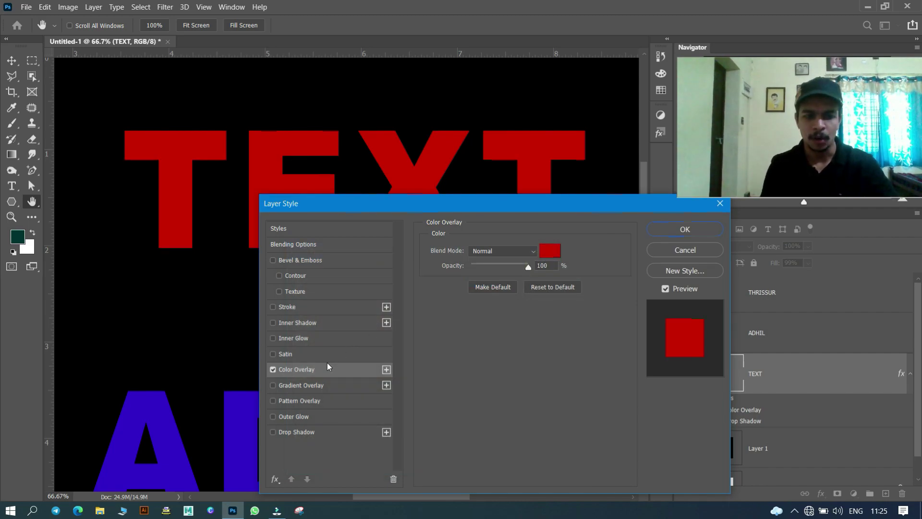
- Add a Normal-mode Satin with 46 px distance, 117 px size and 57% opacity
{"action": "left_click", "coordinate": [284, 353]}
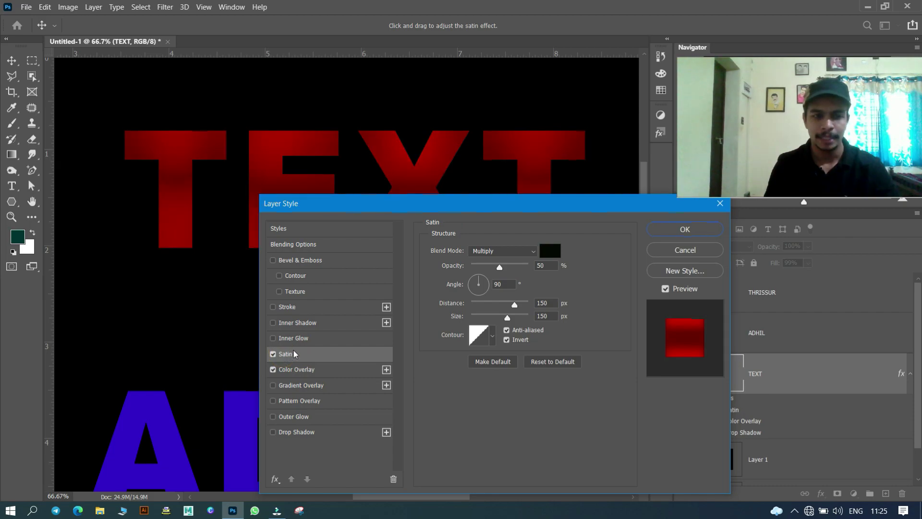
{"action": "left_click_drag", "start_coordinate": [437, 204], "coordinate": [552, 256]}
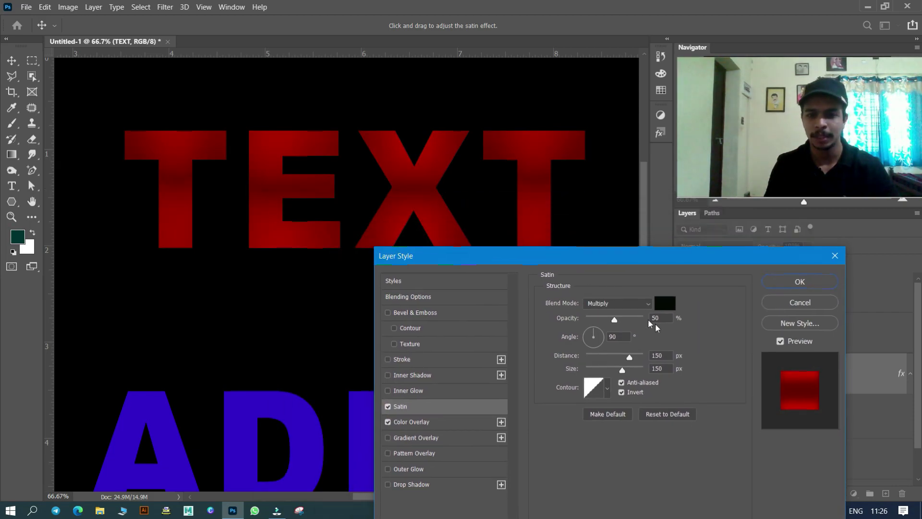
{"action": "left_click", "coordinate": [643, 304]}
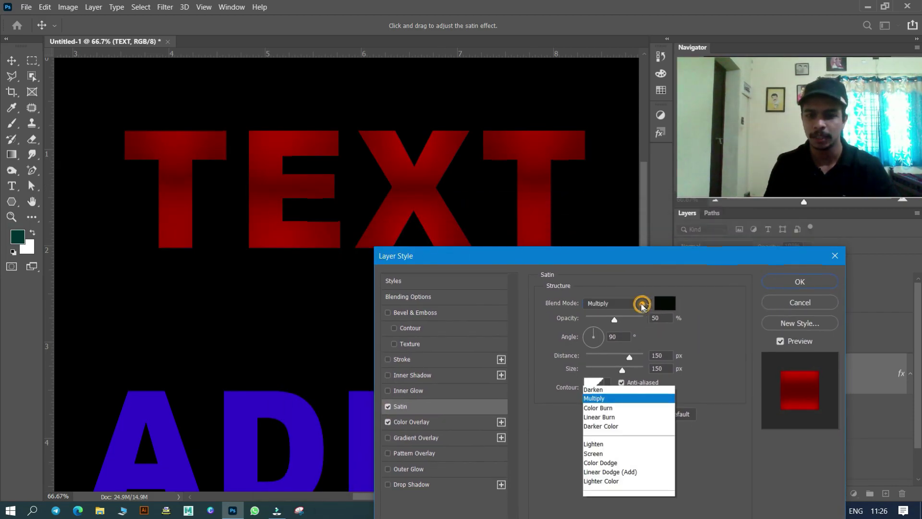
{"action": "left_click", "coordinate": [605, 202]}
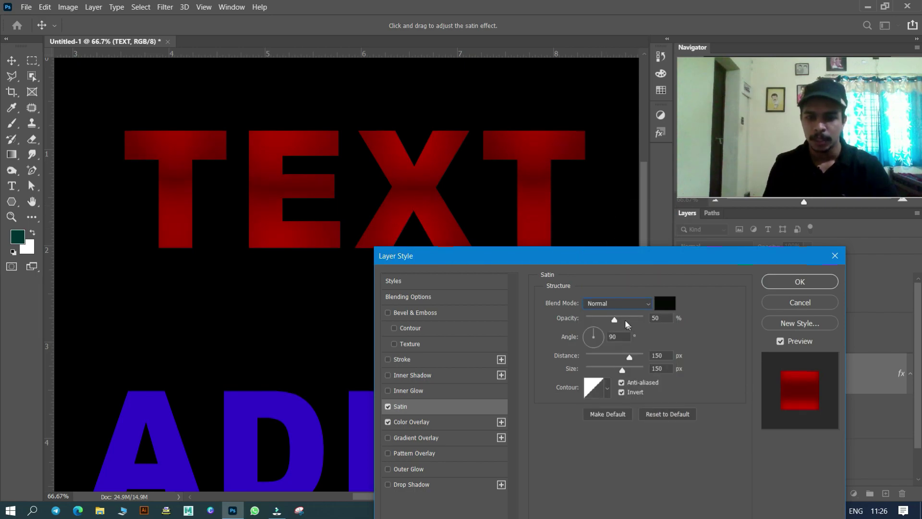
{"action": "left_click_drag", "start_coordinate": [615, 319], "coordinate": [638, 321]}
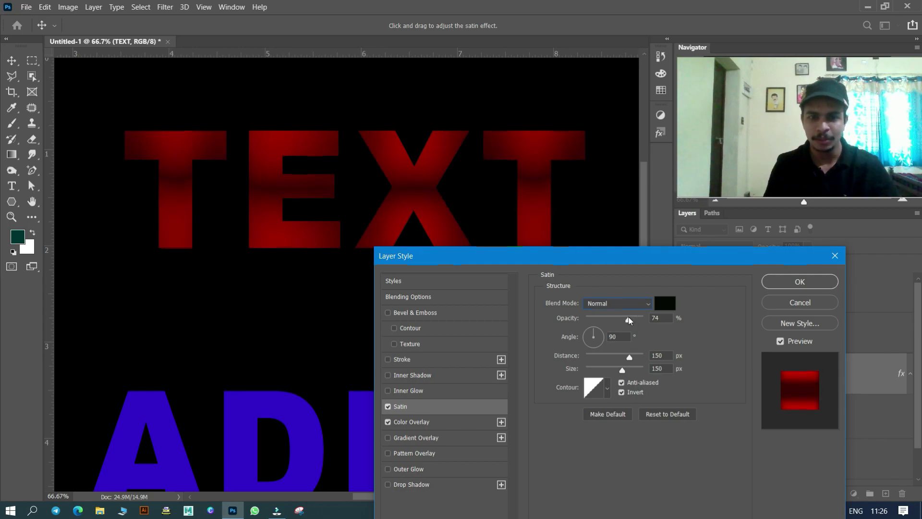
{"action": "left_click", "coordinate": [629, 319]}
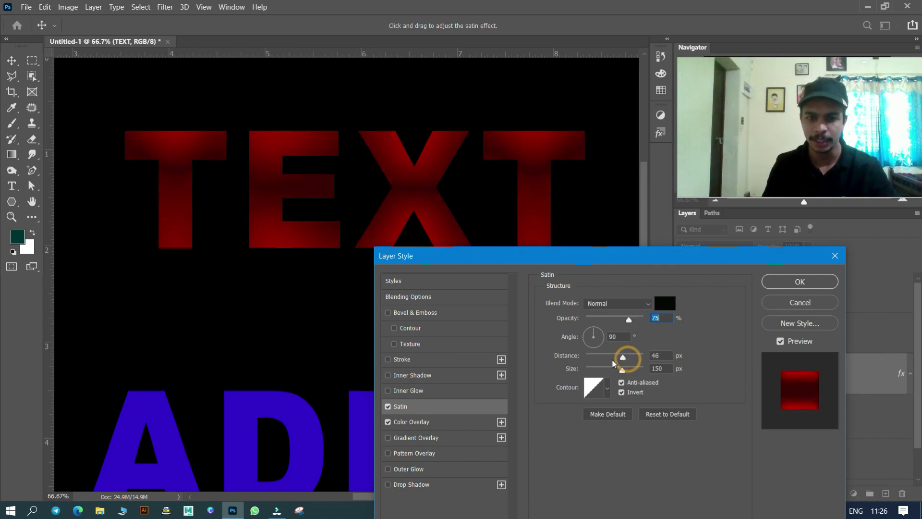
{"action": "mouse_move", "coordinate": [629, 356]}
{"action": "left_mouse_down"}
{"action": "mouse_move", "coordinate": [596, 358]}
{"action": "mouse_move", "coordinate": [627, 360]}
{"action": "left_mouse_up"}
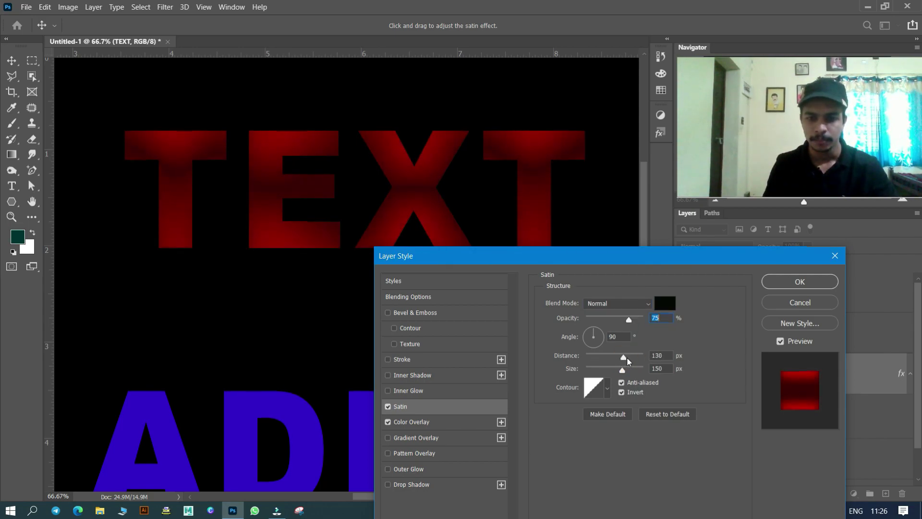
{"action": "left_click", "coordinate": [607, 388]}
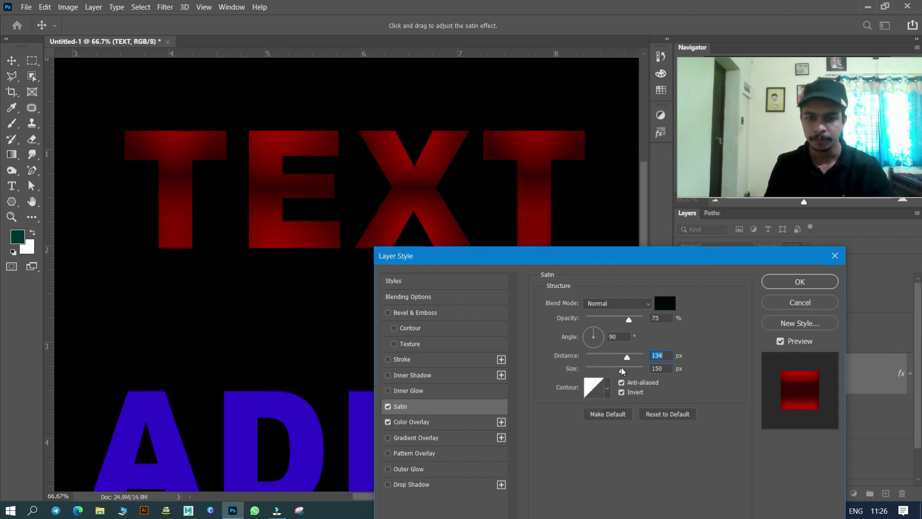
{"action": "mouse_move", "coordinate": [622, 370]}
{"action": "left_mouse_down"}
{"action": "mouse_move", "coordinate": [584, 372]}
{"action": "mouse_move", "coordinate": [479, 255]}
{"action": "left_mouse_up"}
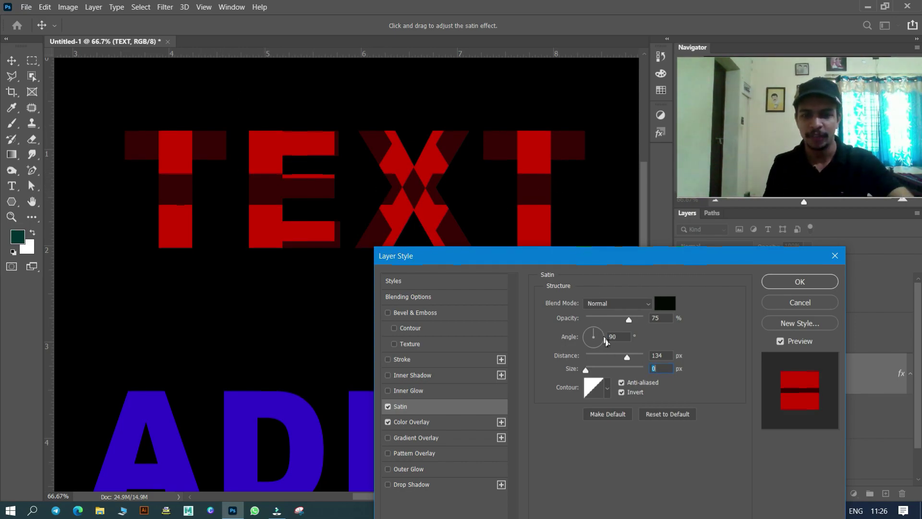
{"action": "mouse_move", "coordinate": [593, 373]}
{"action": "left_mouse_down"}
{"action": "mouse_move", "coordinate": [614, 369]}
{"action": "mouse_move", "coordinate": [608, 361]}
{"action": "left_mouse_up"}
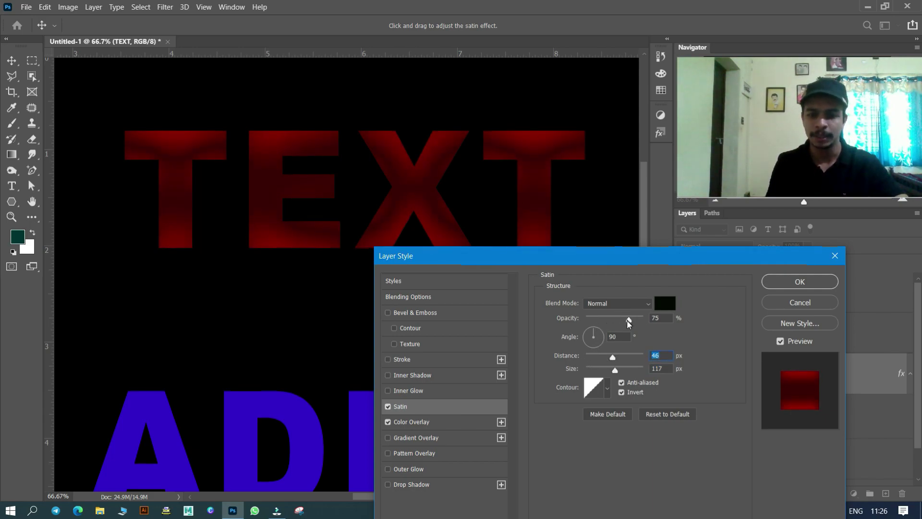
{"action": "mouse_move", "coordinate": [628, 320]}
{"action": "left_mouse_down"}
{"action": "mouse_move", "coordinate": [596, 328]}
{"action": "mouse_move", "coordinate": [618, 319]}
{"action": "left_mouse_up"}
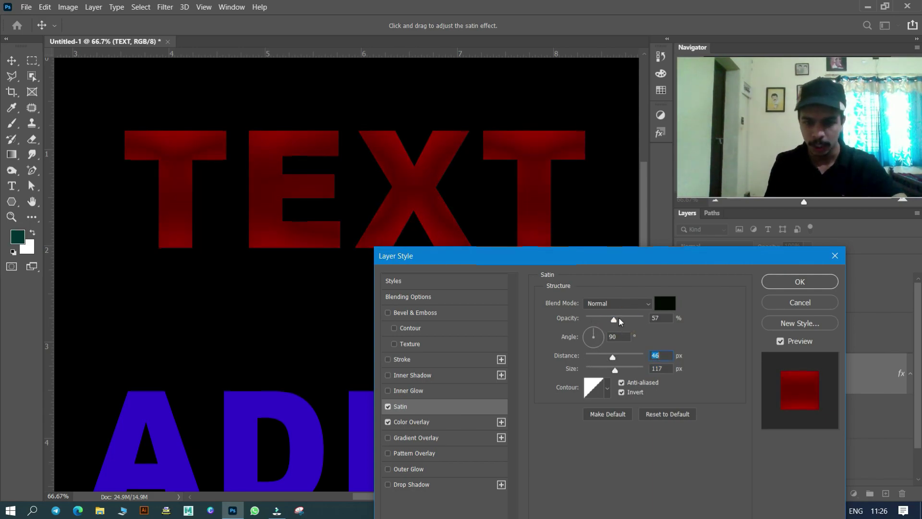
- Change the satin colour to bright green 00ff66
{"action": "left_click", "coordinate": [664, 303]}
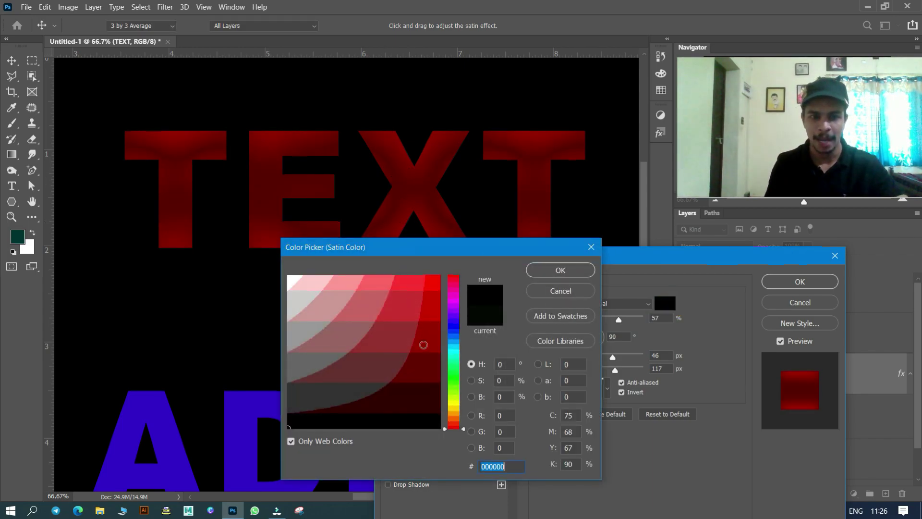
{"action": "left_click_drag", "start_coordinate": [453, 351], "coordinate": [453, 369]}
{"action": "left_click", "coordinate": [411, 286]}
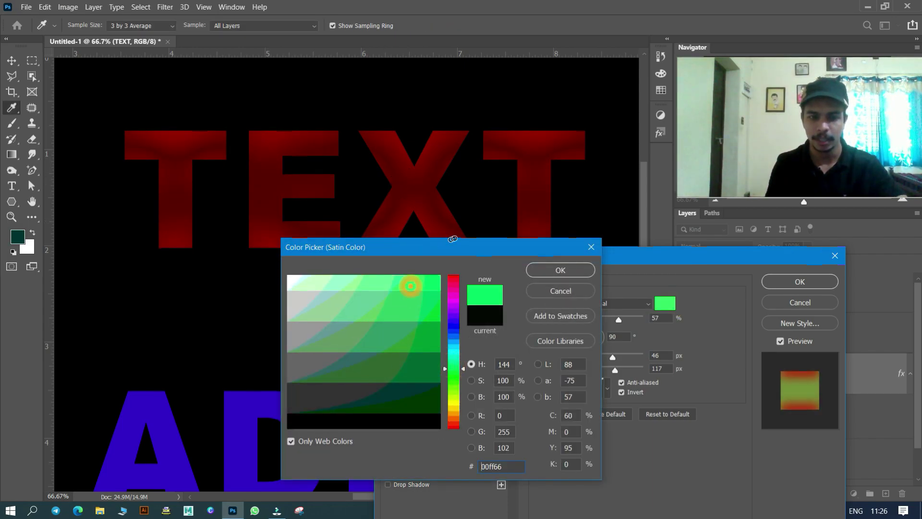
{"action": "left_click_drag", "start_coordinate": [410, 286], "coordinate": [439, 277]}
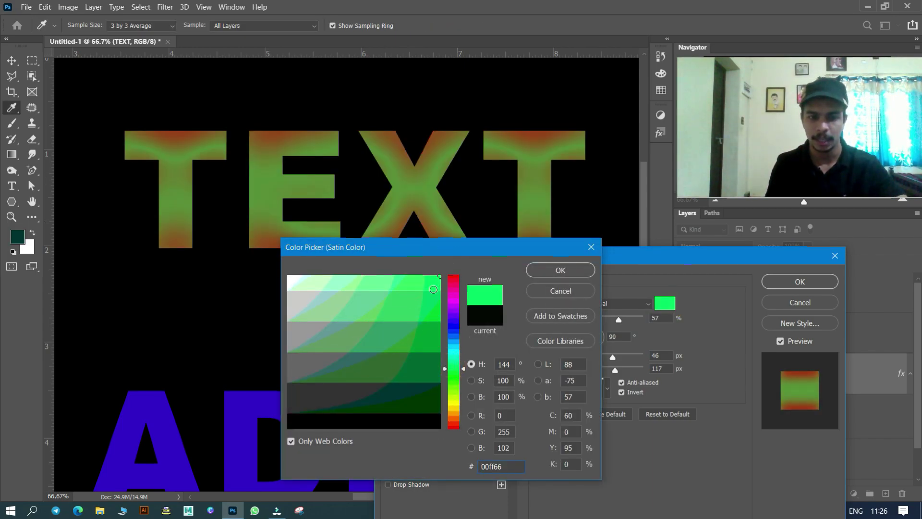
{"action": "left_click", "coordinate": [570, 272]}
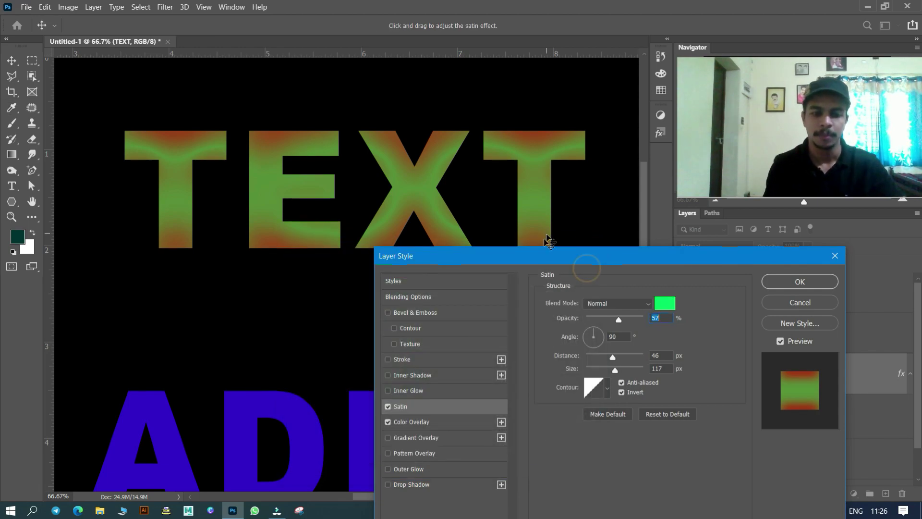
{"action": "left_click_drag", "start_coordinate": [548, 253], "coordinate": [604, 160]}
- Turn off colour overlay and satin, then compare inner and outer glow at 200% zoom
{"action": "left_click", "coordinate": [444, 328]}
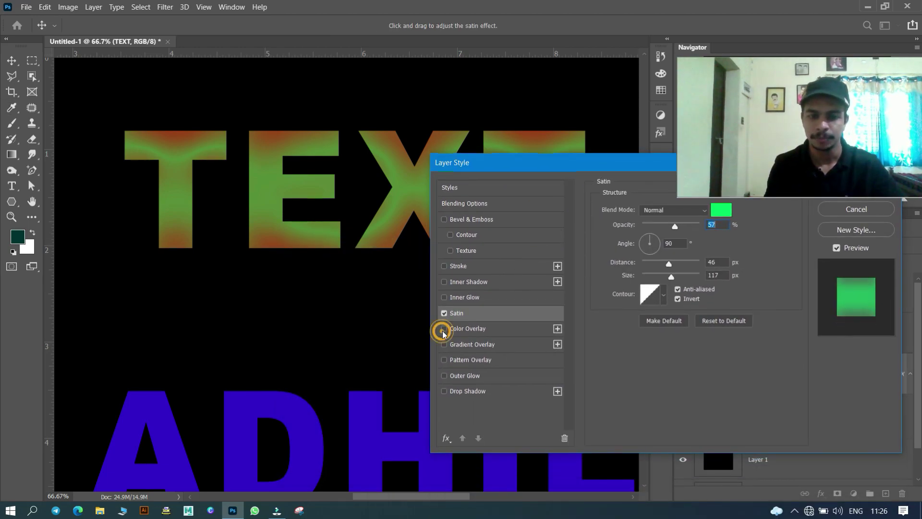
{"action": "left_click", "coordinate": [444, 313]}
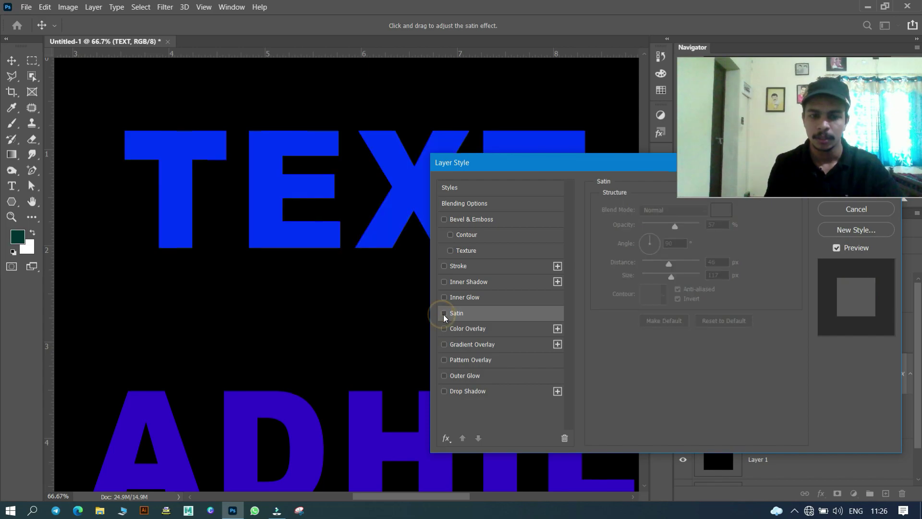
{"action": "left_click", "coordinate": [477, 300]}
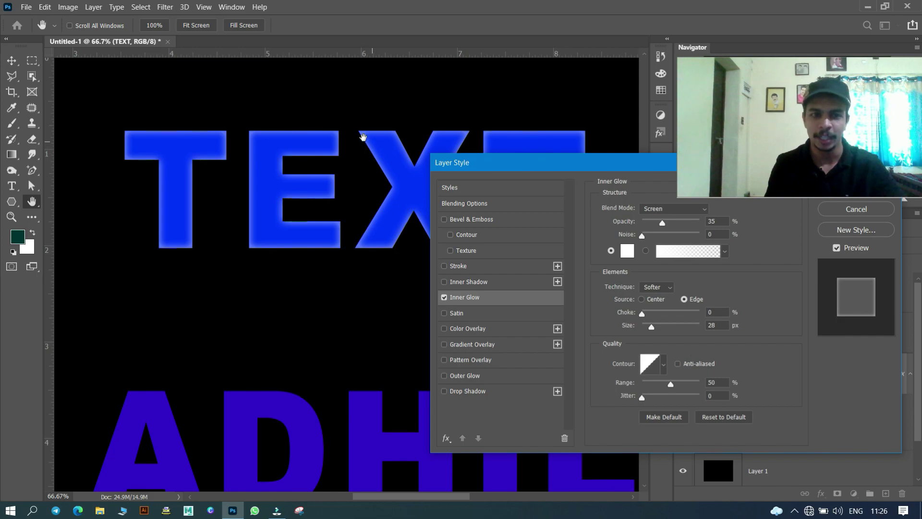
{"action": "left_click", "coordinate": [443, 298]}
{"action": "left_click", "coordinate": [443, 376]}
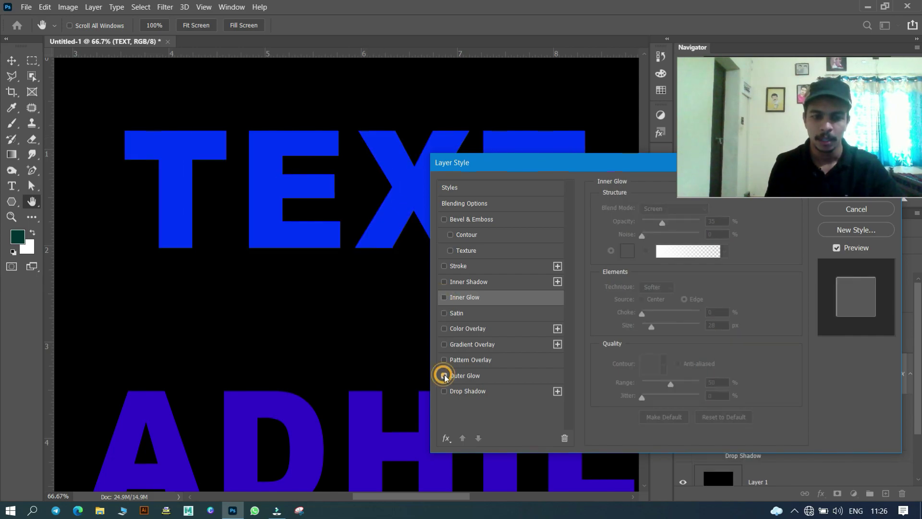
{"action": "left_click_drag", "start_coordinate": [371, 156], "coordinate": [381, 188]}
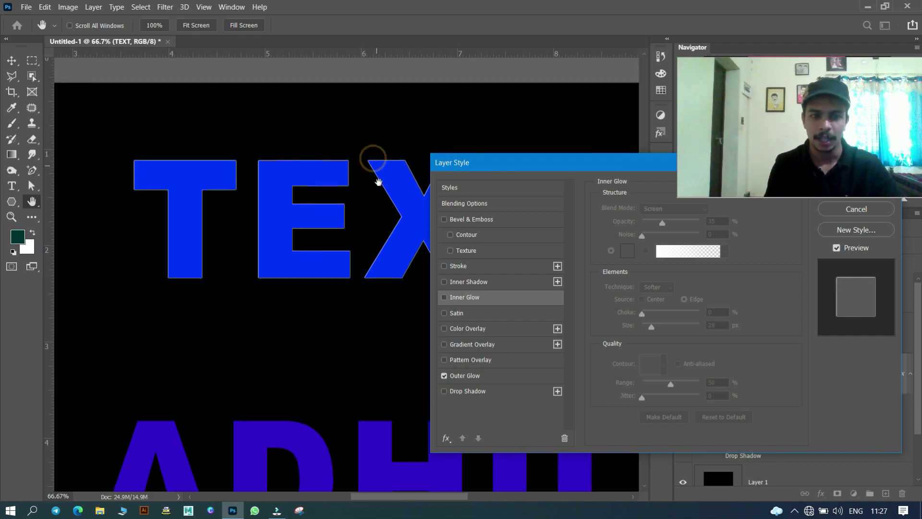
{"action": "key", "text": "ctrl+plus"}
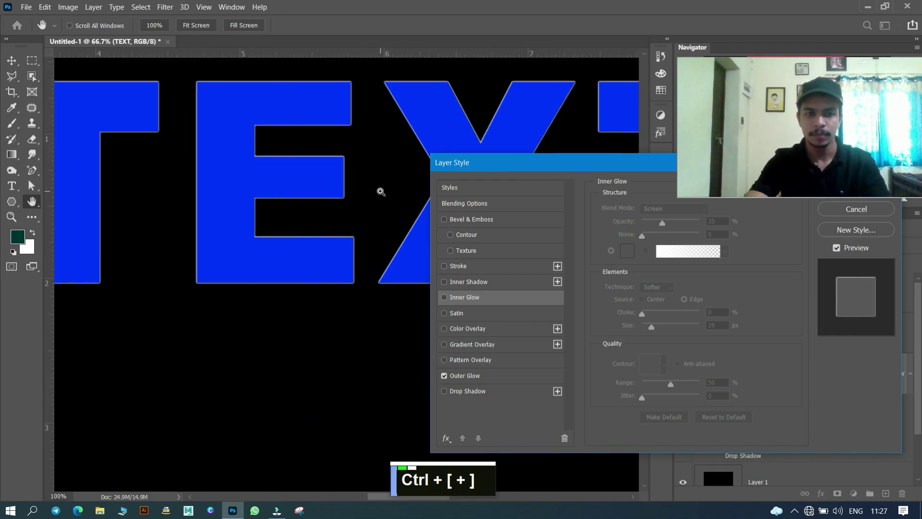
{"action": "key", "text": "ctrl+plus"}
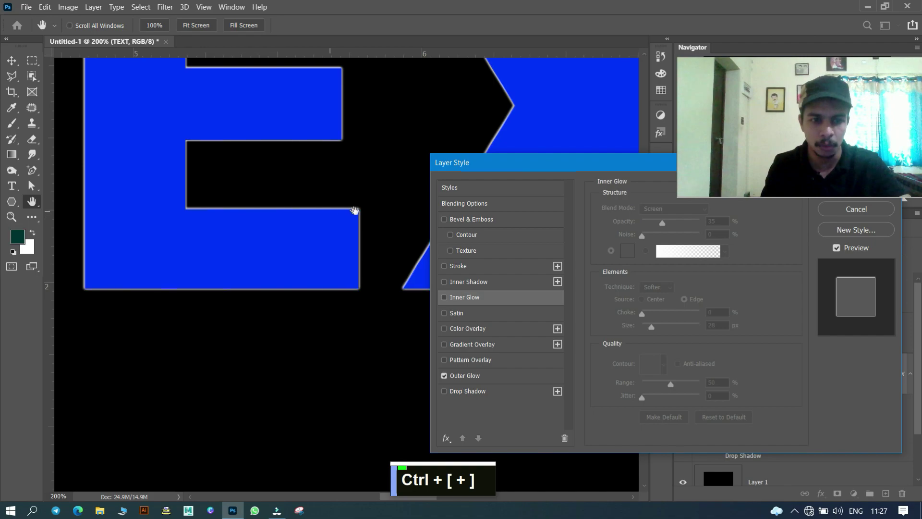
{"action": "left_click", "coordinate": [444, 376]}
{"action": "left_click", "coordinate": [444, 297]}
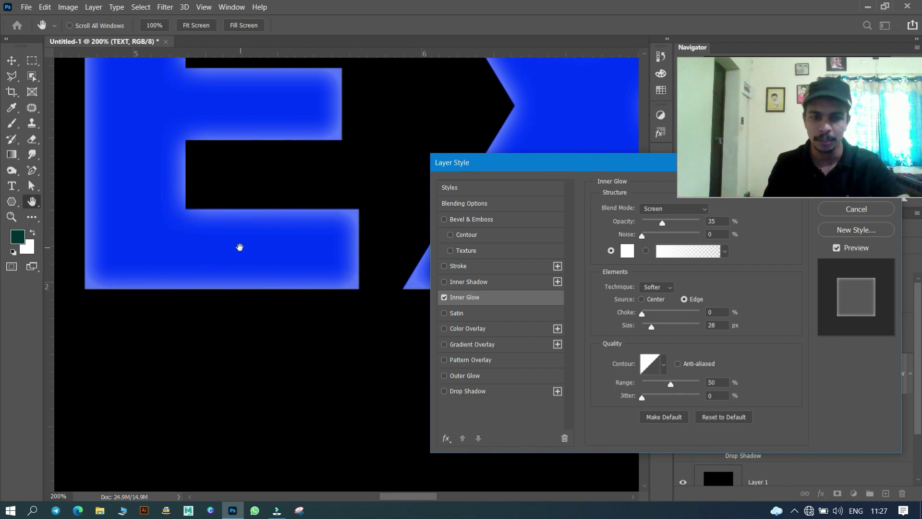
- Experiment with inner glow at 100% opacity, noise, Precise/Softer technique and Center/Edge source
{"action": "left_click_drag", "start_coordinate": [586, 162], "coordinate": [507, 203]}
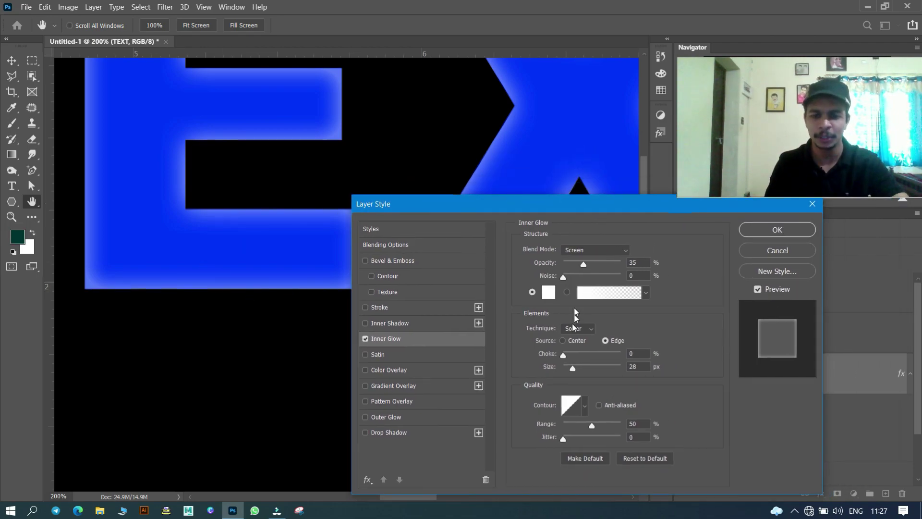
{"action": "left_click_drag", "start_coordinate": [572, 263], "coordinate": [637, 271]}
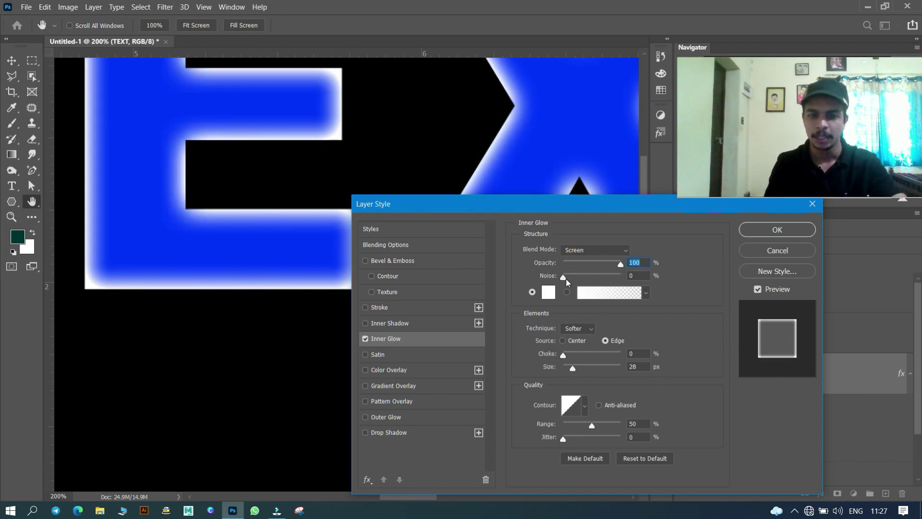
{"action": "left_click_drag", "start_coordinate": [562, 277], "coordinate": [542, 293]}
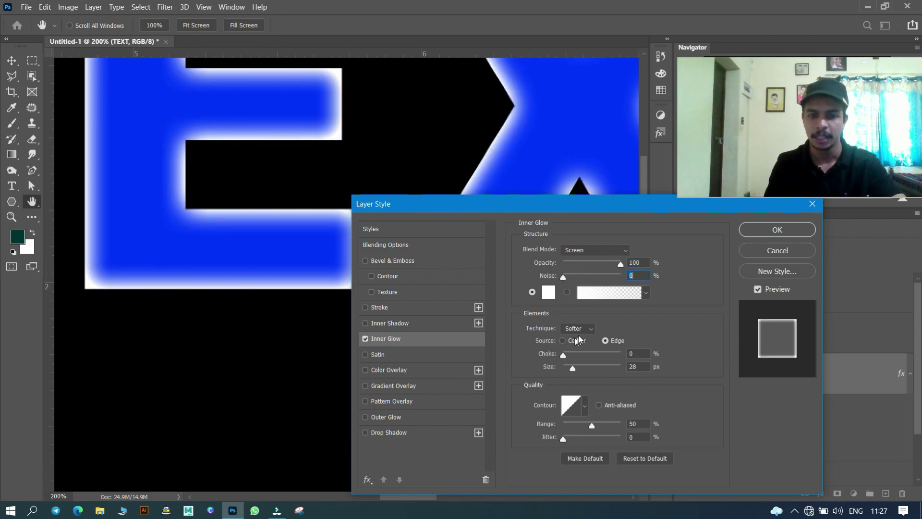
{"action": "left_click", "coordinate": [578, 329]}
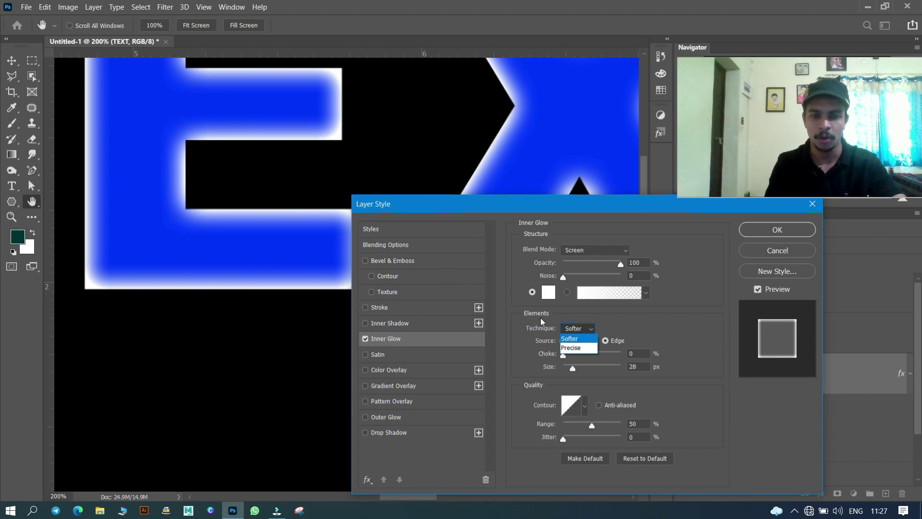
{"action": "left_click", "coordinate": [571, 348]}
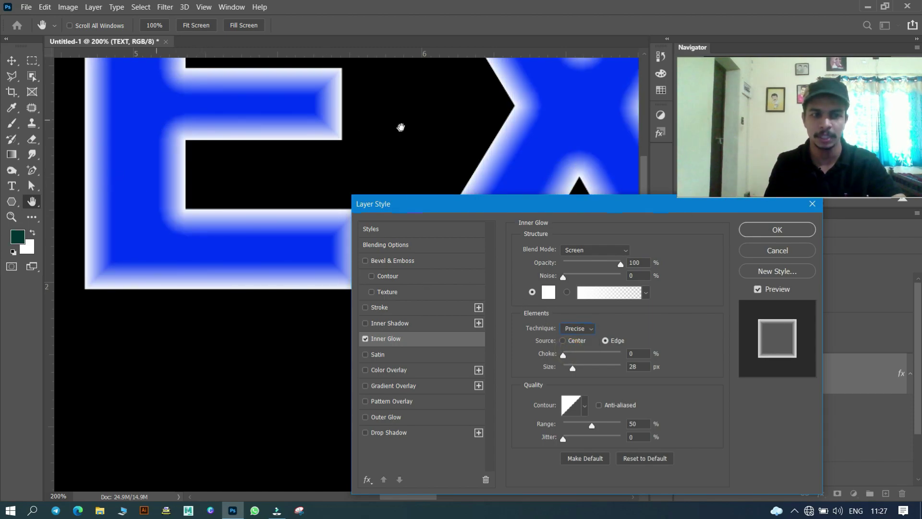
{"action": "left_click", "coordinate": [580, 329]}
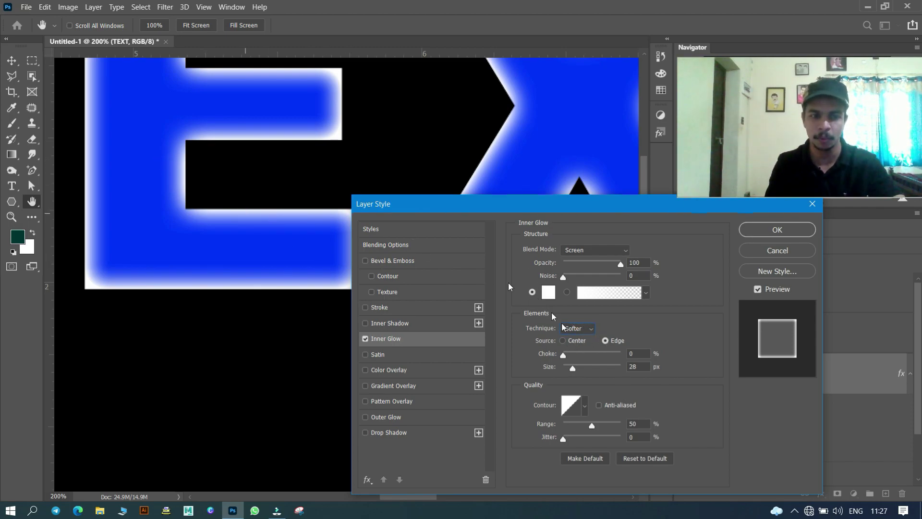
{"action": "left_click", "coordinate": [562, 340]}
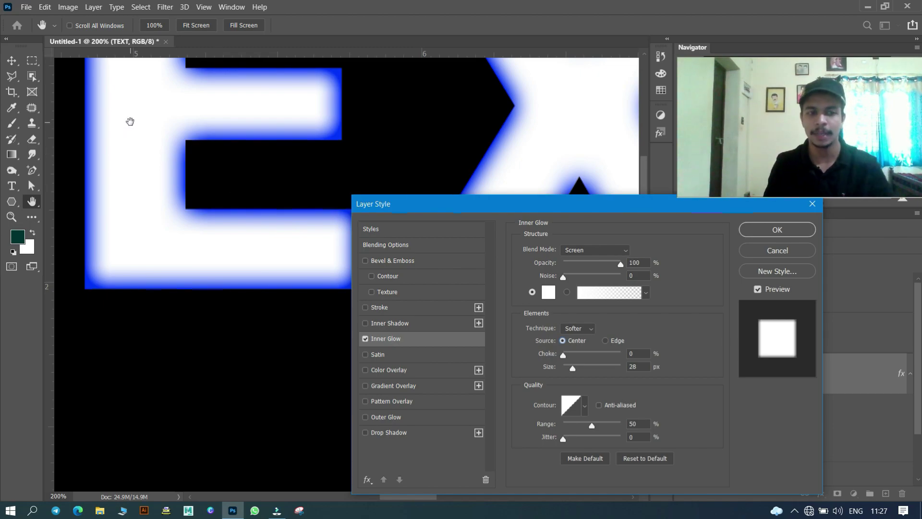
{"action": "left_click", "coordinate": [603, 341]}
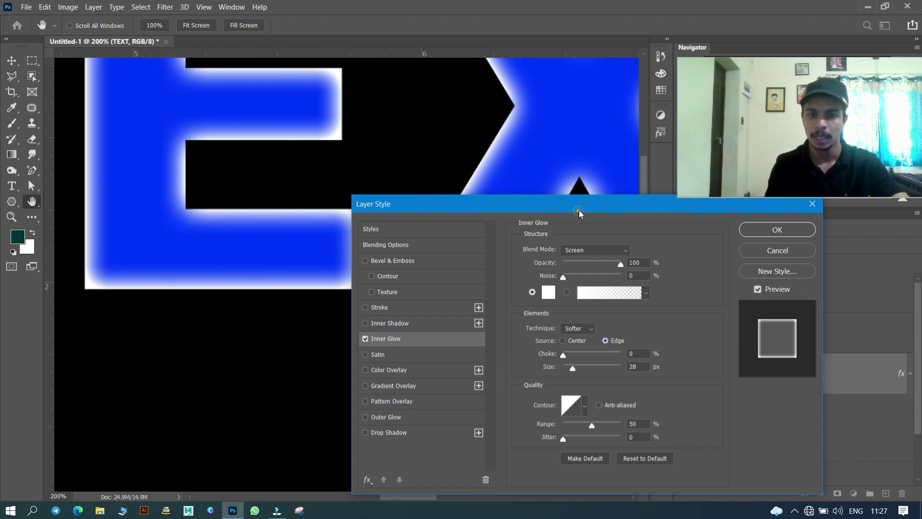
- Widen the inner glow, try several contours including the rounded one, then disable Inner Glow
{"action": "left_click_drag", "start_coordinate": [578, 213], "coordinate": [619, 89]}
{"action": "mouse_move", "coordinate": [604, 230]}
{"action": "left_mouse_down"}
{"action": "mouse_move", "coordinate": [659, 229]}
{"action": "mouse_move", "coordinate": [622, 229]}
{"action": "mouse_move", "coordinate": [654, 244]}
{"action": "mouse_move", "coordinate": [605, 243]}
{"action": "left_mouse_up"}
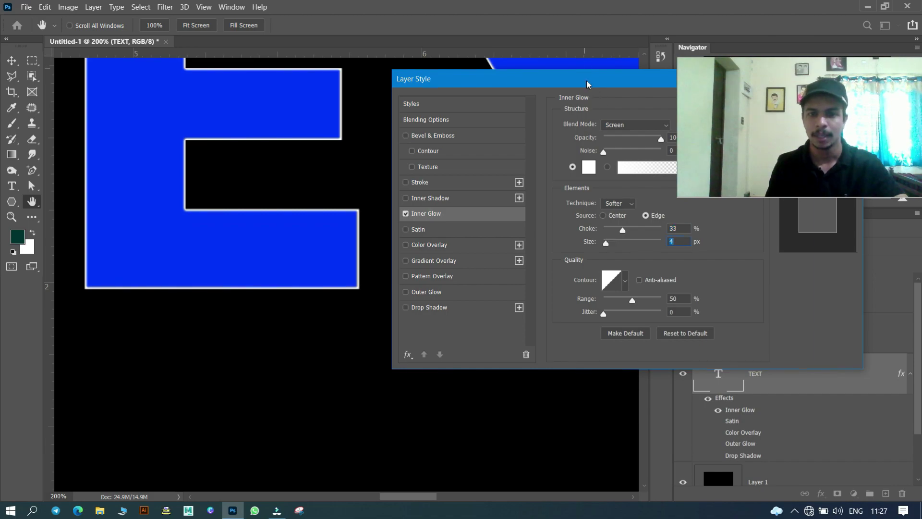
{"action": "left_click_drag", "start_coordinate": [586, 84], "coordinate": [405, 115]}
{"action": "left_click", "coordinate": [442, 310]}
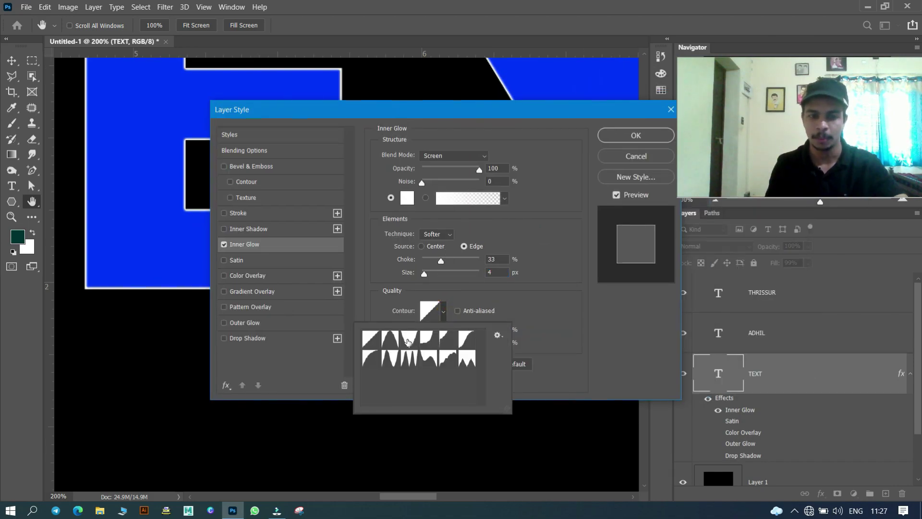
{"action": "left_click", "coordinate": [408, 341]}
{"action": "left_click", "coordinate": [369, 337]}
{"action": "left_click", "coordinate": [371, 359]}
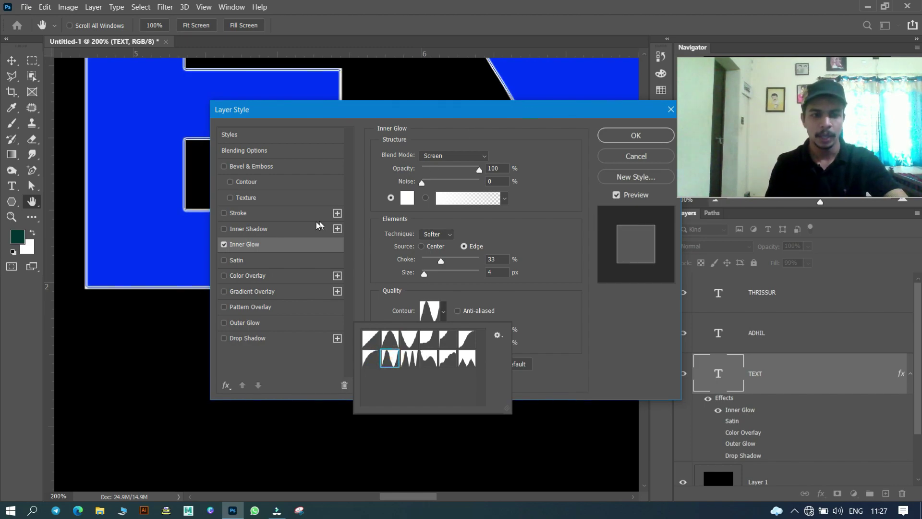
{"action": "left_click", "coordinate": [223, 244]}
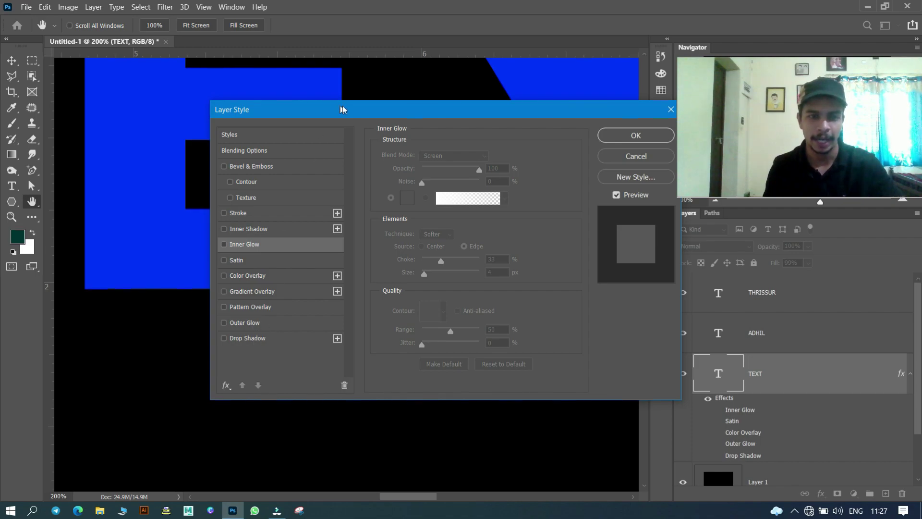
- Add a bright green 00ff33 drop shadow around the blue TEXT letters
{"action": "left_click_drag", "start_coordinate": [341, 109], "coordinate": [488, 112]}
{"action": "left_click", "coordinate": [372, 342]}
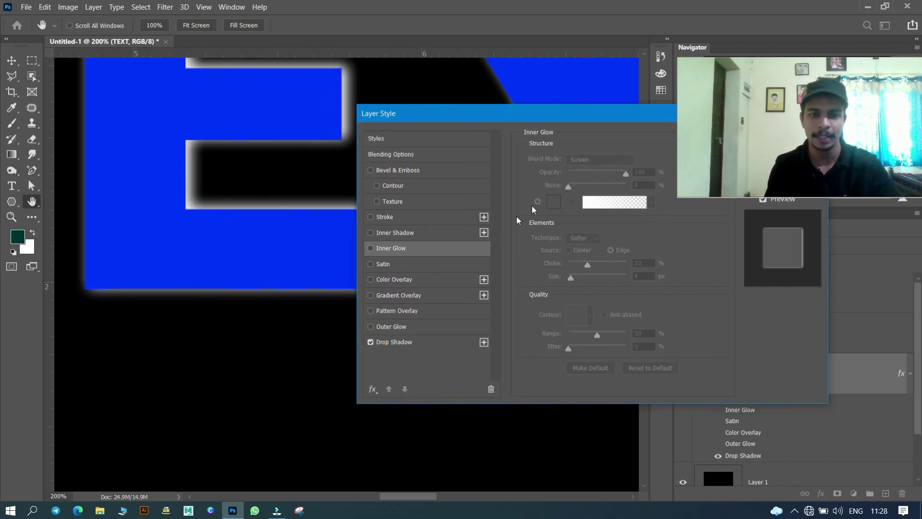
{"action": "left_click_drag", "start_coordinate": [623, 120], "coordinate": [501, 164]}
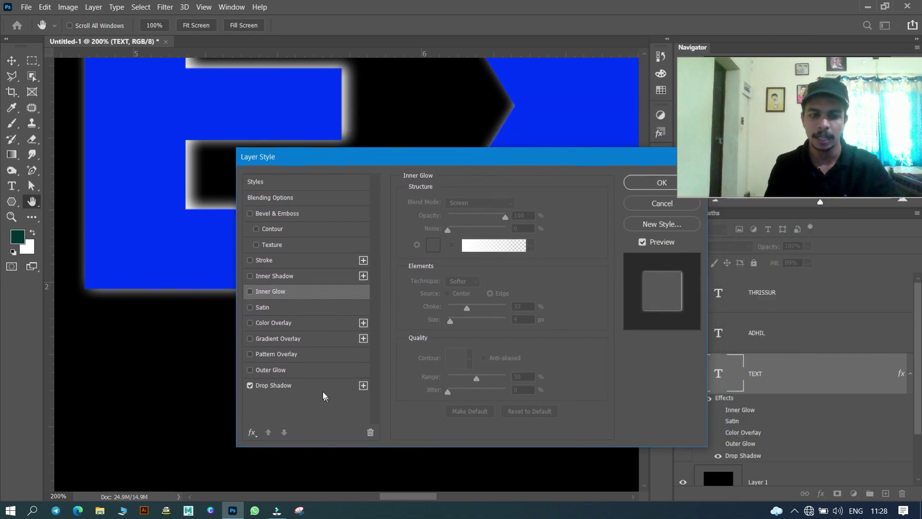
{"action": "left_click", "coordinate": [319, 385]}
{"action": "left_click", "coordinate": [527, 204]}
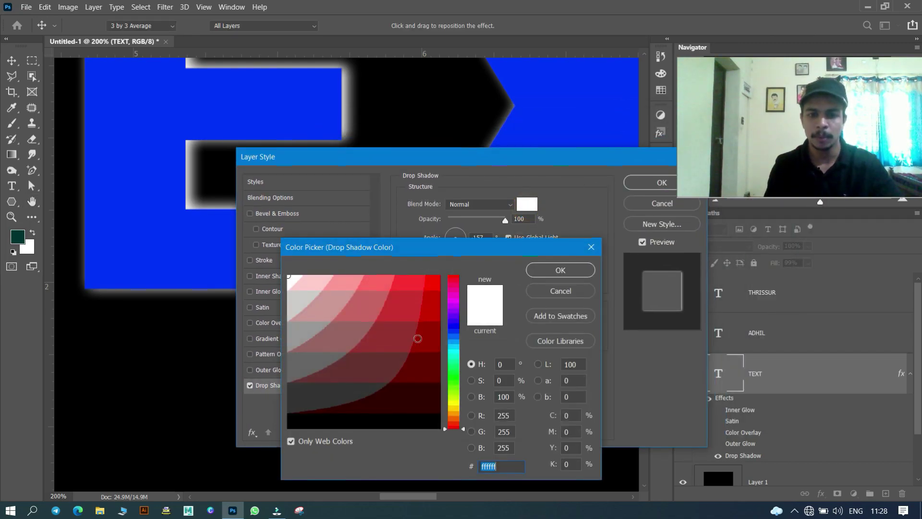
{"action": "mouse_move", "coordinate": [418, 333]}
{"action": "left_mouse_down"}
{"action": "mouse_move", "coordinate": [439, 359]}
{"action": "mouse_move", "coordinate": [439, 276]}
{"action": "left_mouse_up"}
{"action": "left_click", "coordinate": [455, 373]}
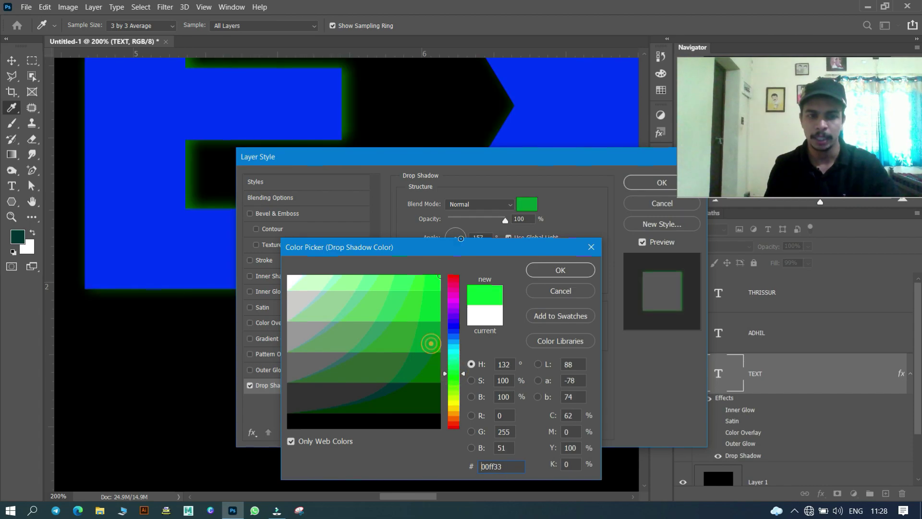
{"action": "left_click", "coordinate": [565, 270]}
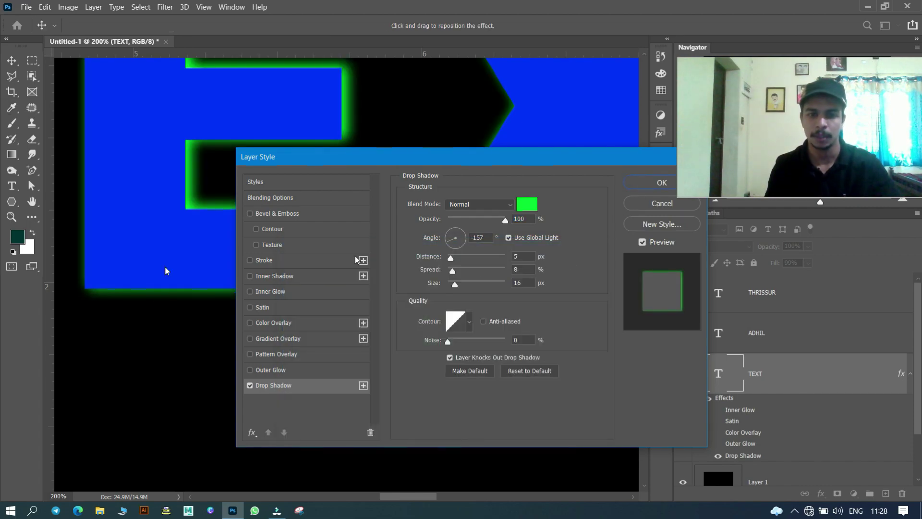
{"action": "left_click_drag", "start_coordinate": [323, 157], "coordinate": [388, 165]}
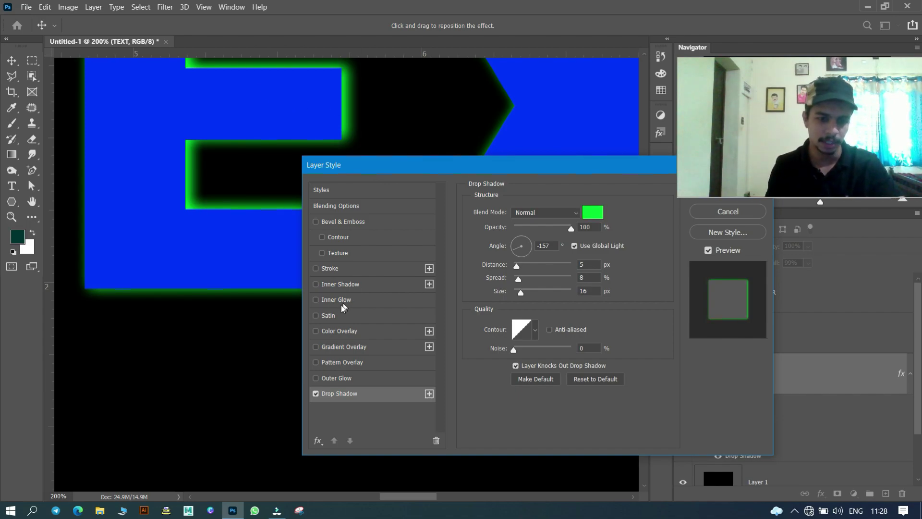
{"action": "left_click", "coordinate": [313, 396]}
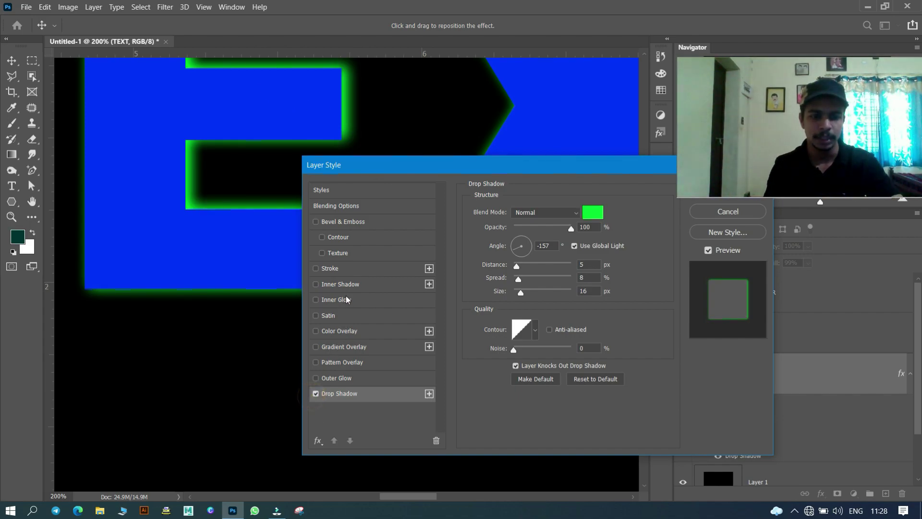
- Remove the green drop shadow and test an inner shadow, discarding a white colour
{"action": "left_click", "coordinate": [315, 393]}
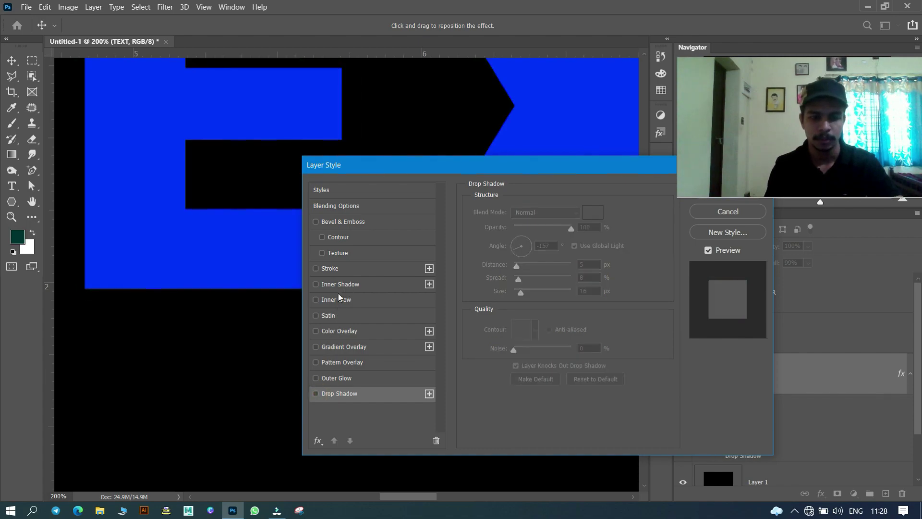
{"action": "left_click", "coordinate": [340, 286]}
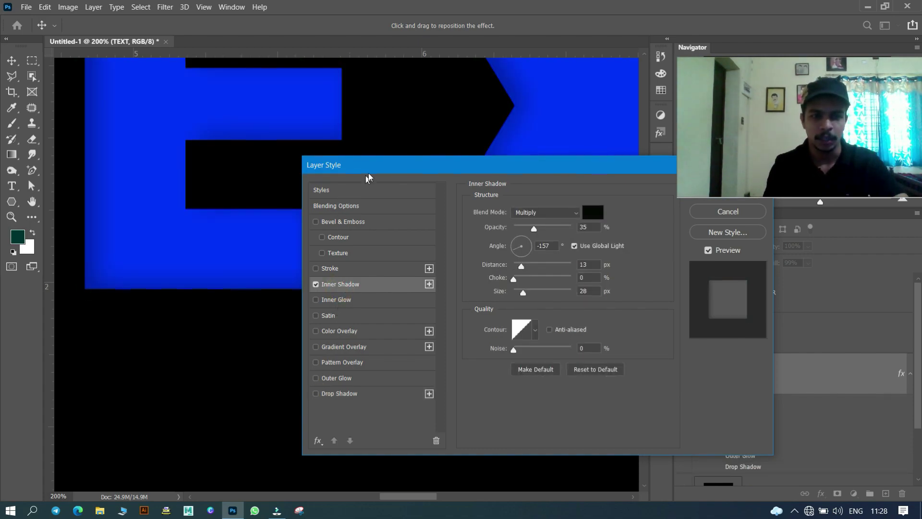
{"action": "left_click_drag", "start_coordinate": [384, 161], "coordinate": [446, 160]}
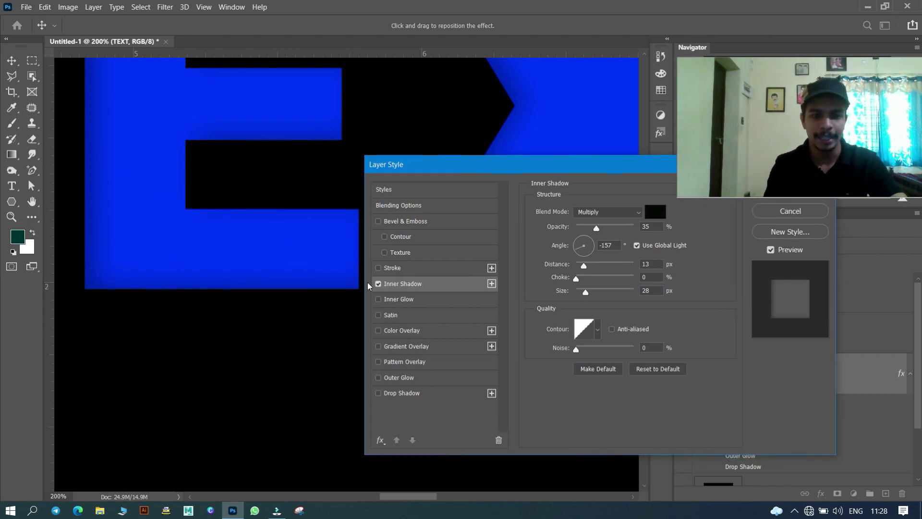
{"action": "left_click", "coordinate": [655, 211]}
{"action": "left_click_drag", "start_coordinate": [356, 300], "coordinate": [234, 225]}
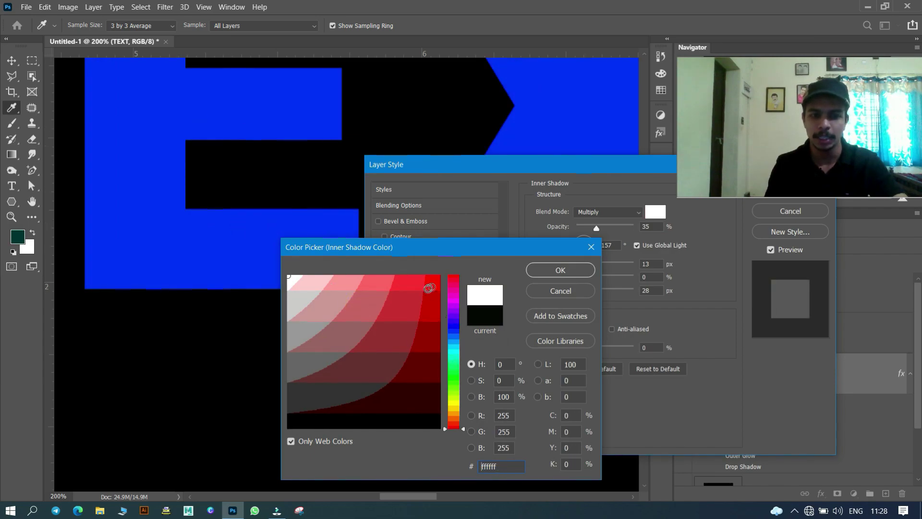
{"action": "left_click", "coordinate": [591, 246]}
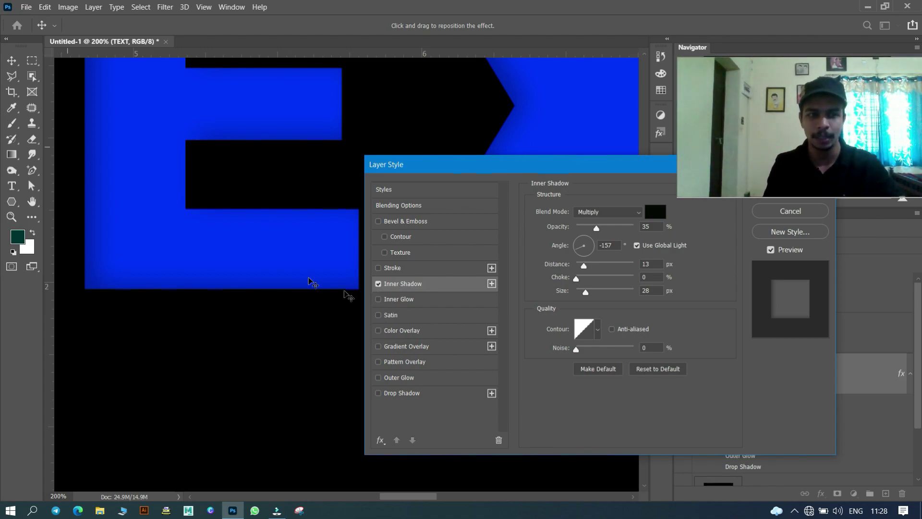
{"action": "left_click", "coordinate": [378, 283]}
- Try an inner glow at 49% opacity, then drop it and restore the inner shadow
{"action": "left_click", "coordinate": [379, 301]}
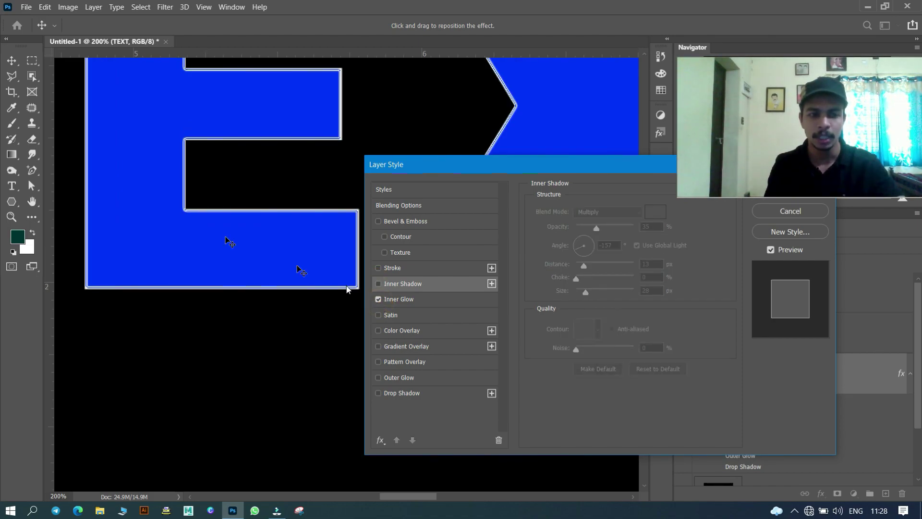
{"action": "left_click", "coordinate": [419, 303]}
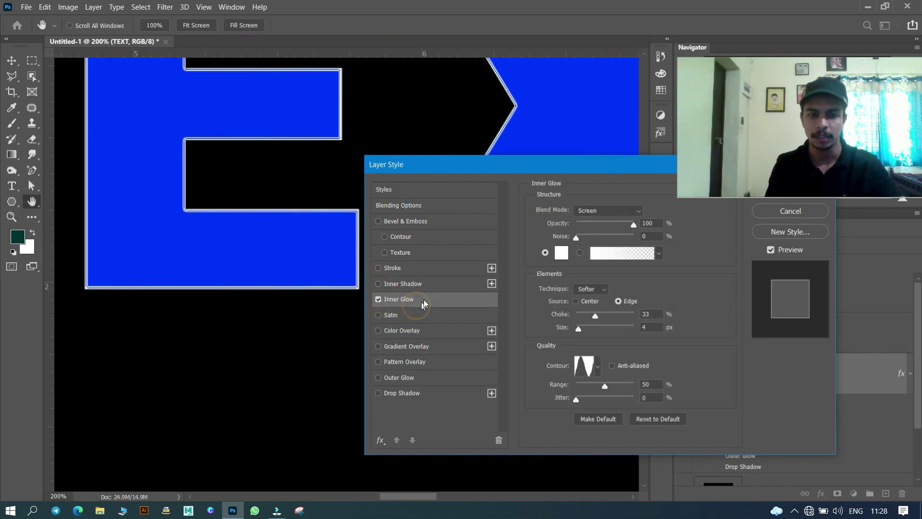
{"action": "left_click", "coordinate": [579, 237]}
{"action": "left_click", "coordinate": [604, 225]}
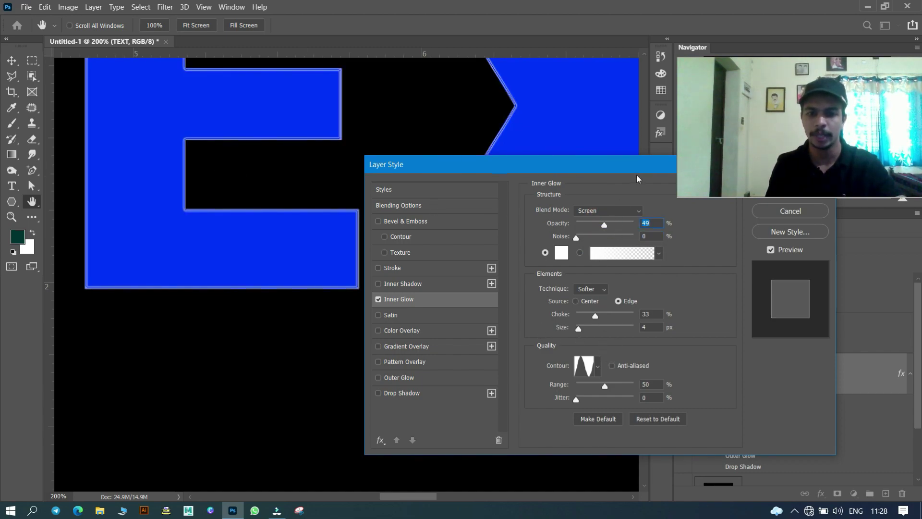
{"action": "left_click", "coordinate": [379, 299]}
{"action": "left_click", "coordinate": [396, 283]}
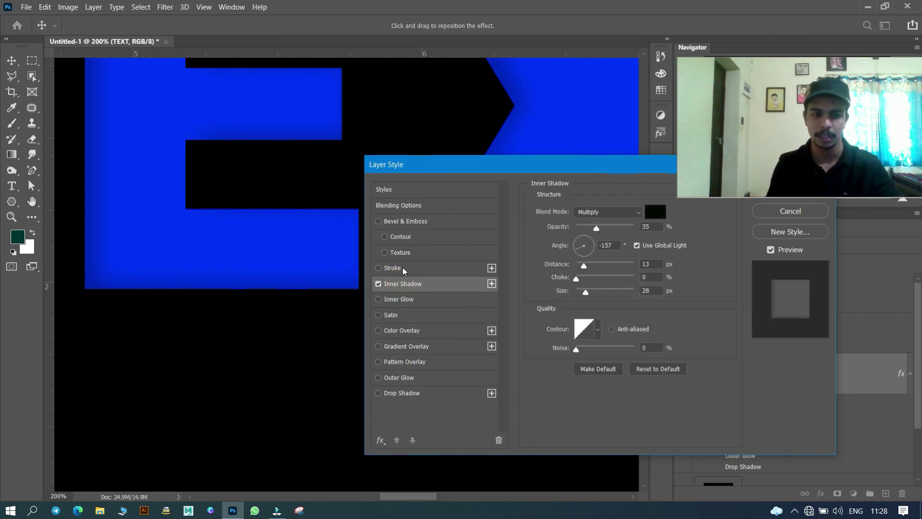
- Replace the inner shadow with a 24 px pure red stroke
{"action": "left_click", "coordinate": [402, 268]}
{"action": "left_click", "coordinate": [378, 285]}
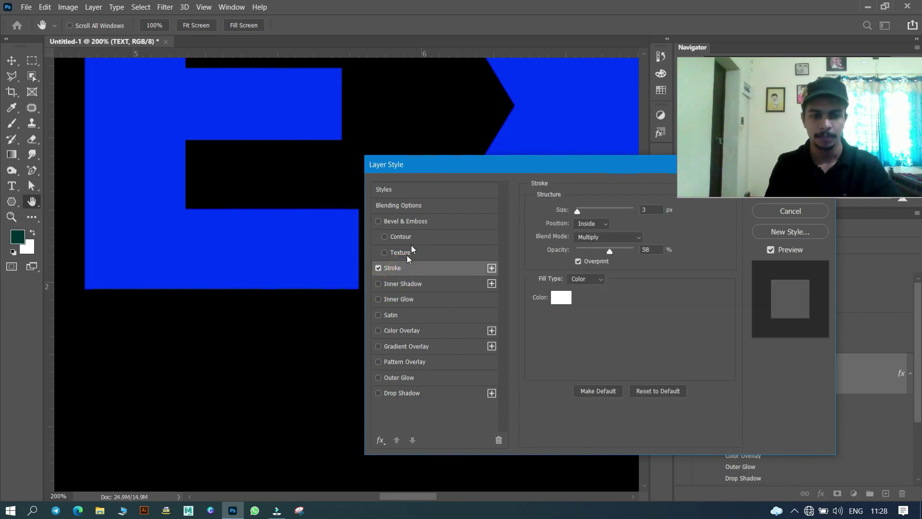
{"action": "left_click_drag", "start_coordinate": [447, 173], "coordinate": [219, 314]}
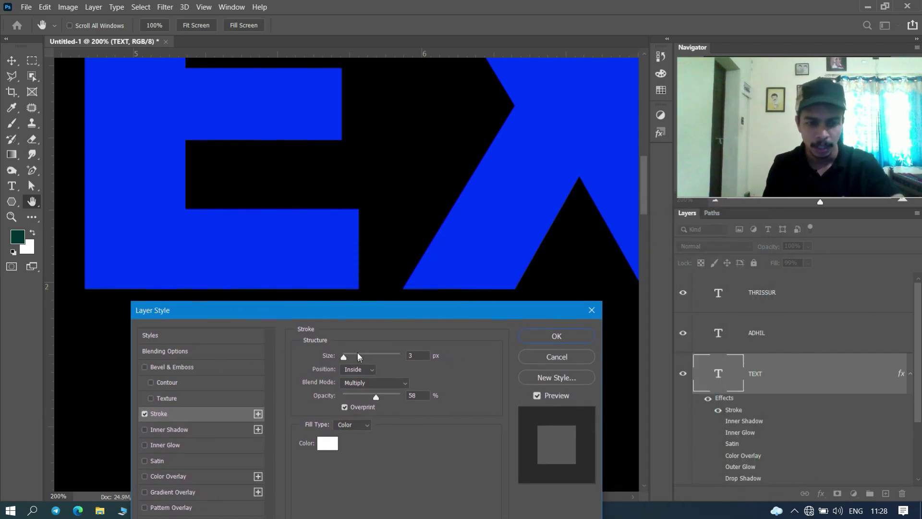
{"action": "left_click_drag", "start_coordinate": [351, 356], "coordinate": [355, 355]}
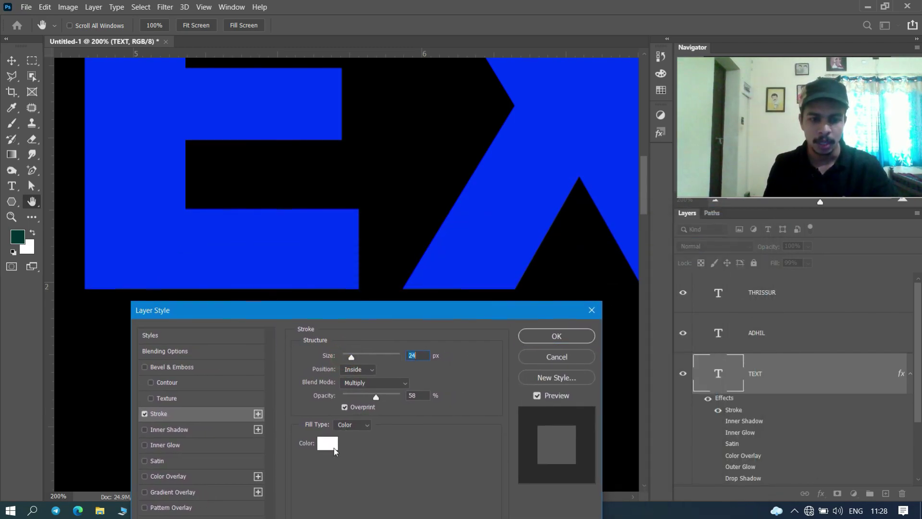
{"action": "left_click", "coordinate": [331, 443]}
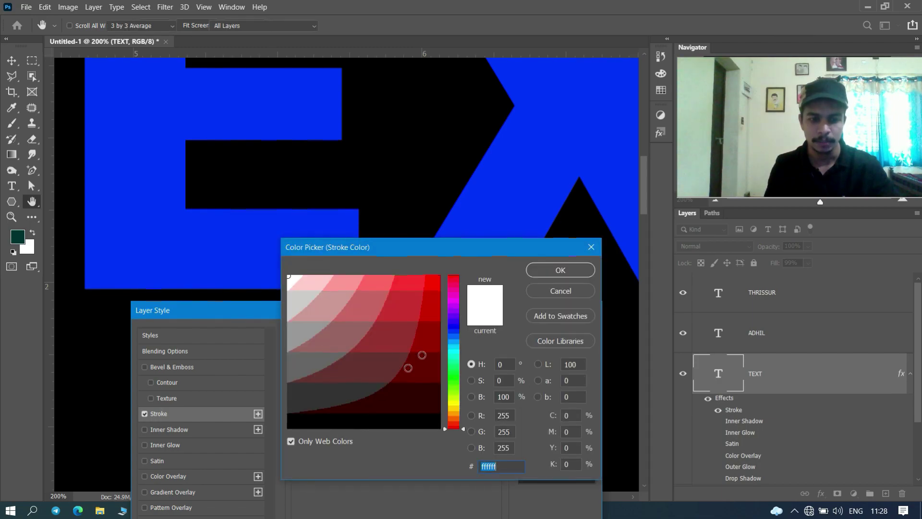
{"action": "left_click", "coordinate": [439, 276]}
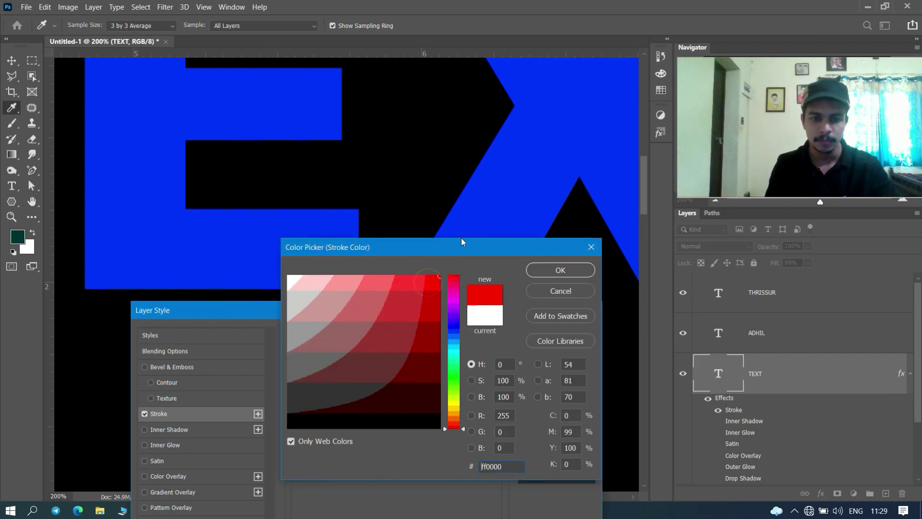
{"action": "left_click", "coordinate": [556, 271]}
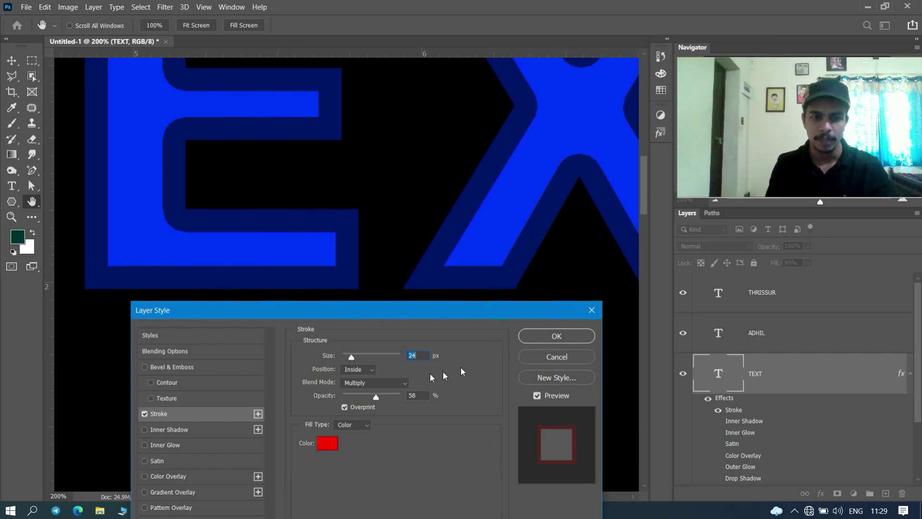
- Thin the stroke to 5 px and darken it to 990000
{"action": "left_click_drag", "start_coordinate": [351, 358], "coordinate": [347, 361]}
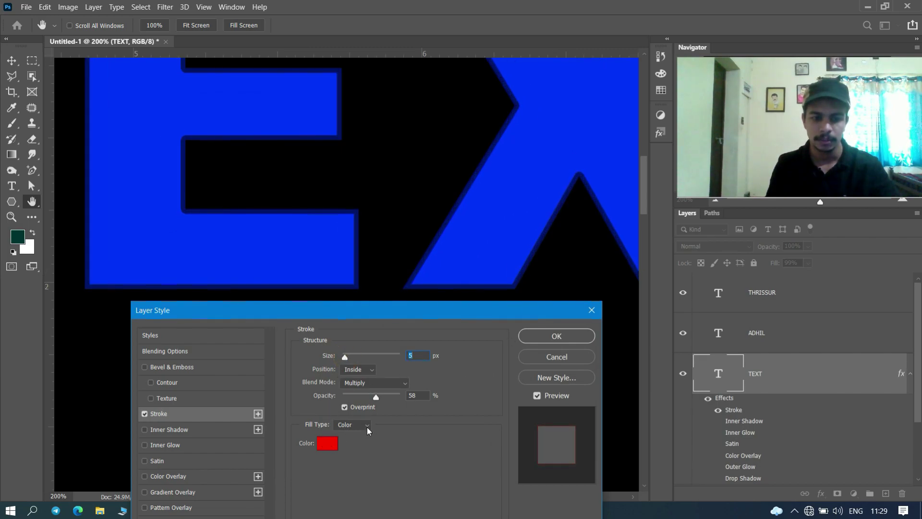
{"action": "left_click", "coordinate": [326, 447]}
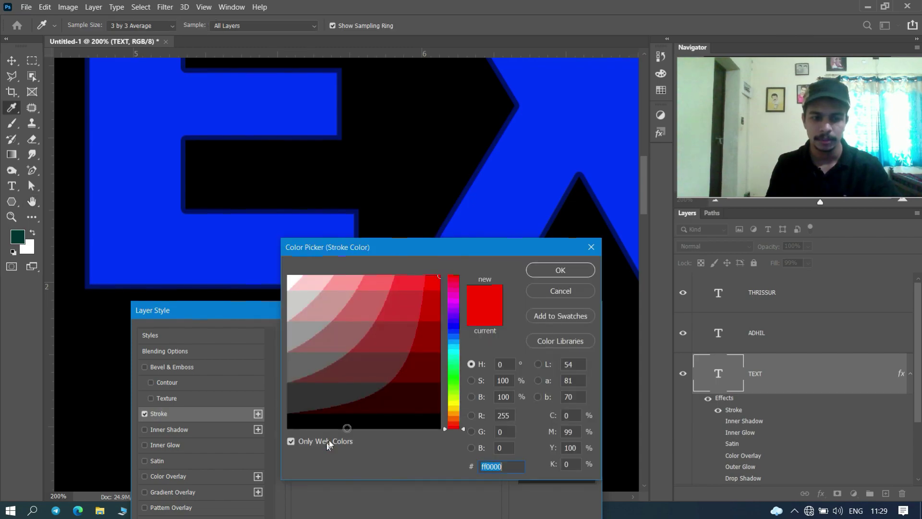
{"action": "left_click", "coordinate": [425, 313]}
{"action": "left_click", "coordinate": [484, 321]}
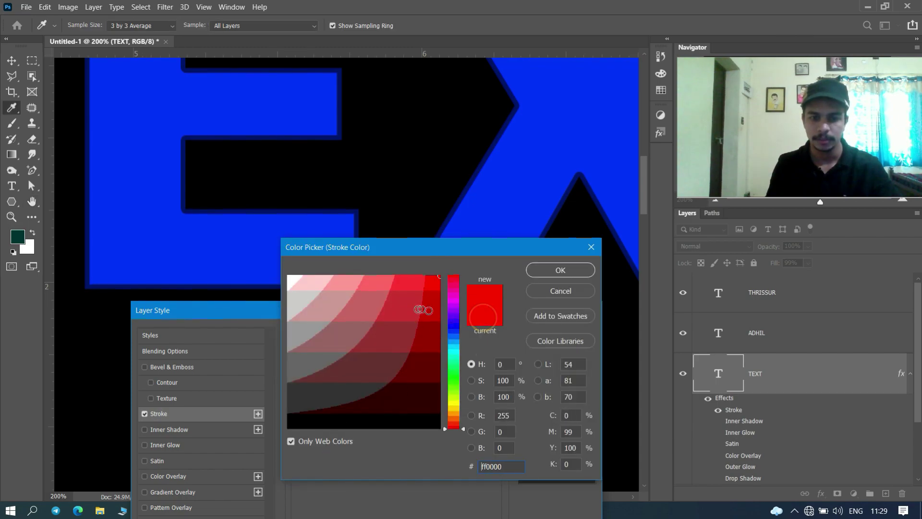
{"action": "left_click", "coordinate": [418, 307]}
{"action": "left_click", "coordinate": [555, 272]}
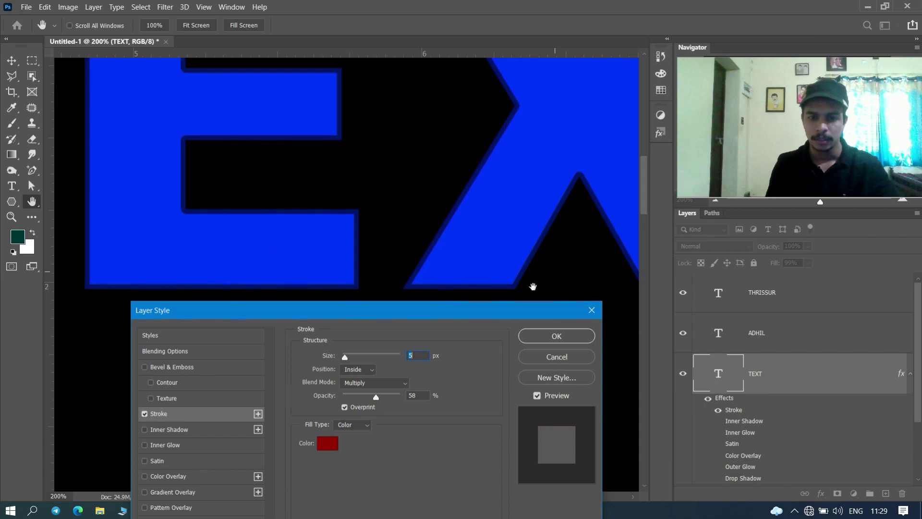
- Place the stroke outside the letters with Normal blending and a white colour
{"action": "left_click_drag", "start_coordinate": [435, 308], "coordinate": [455, 286]}
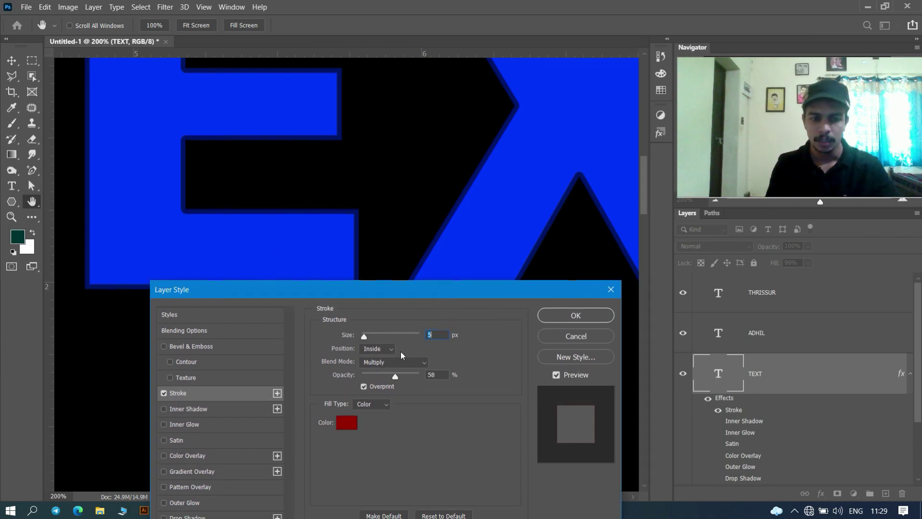
{"action": "left_click", "coordinate": [391, 349]}
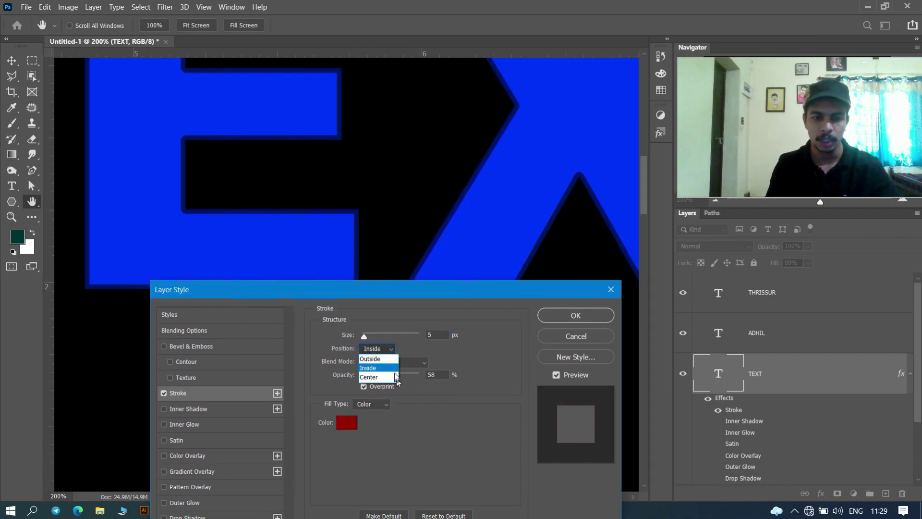
{"action": "left_click", "coordinate": [390, 359]}
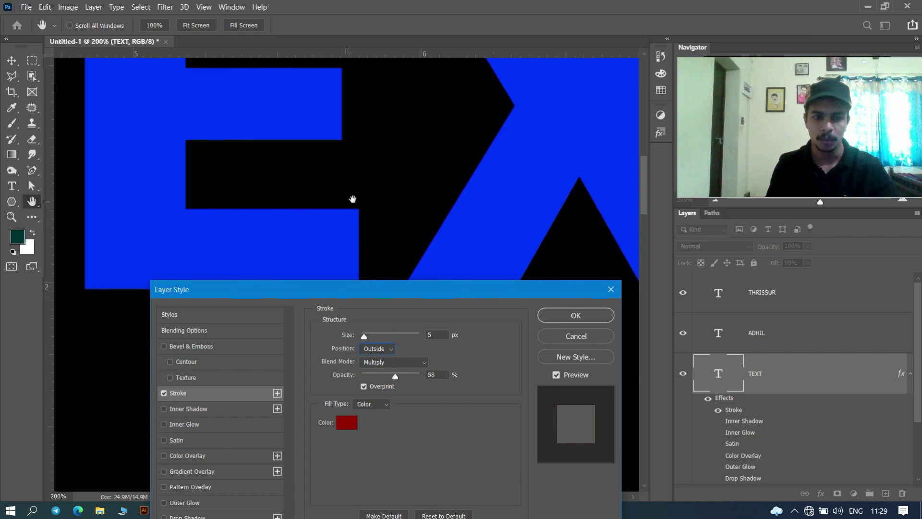
{"action": "left_click_drag", "start_coordinate": [432, 300], "coordinate": [463, 174]}
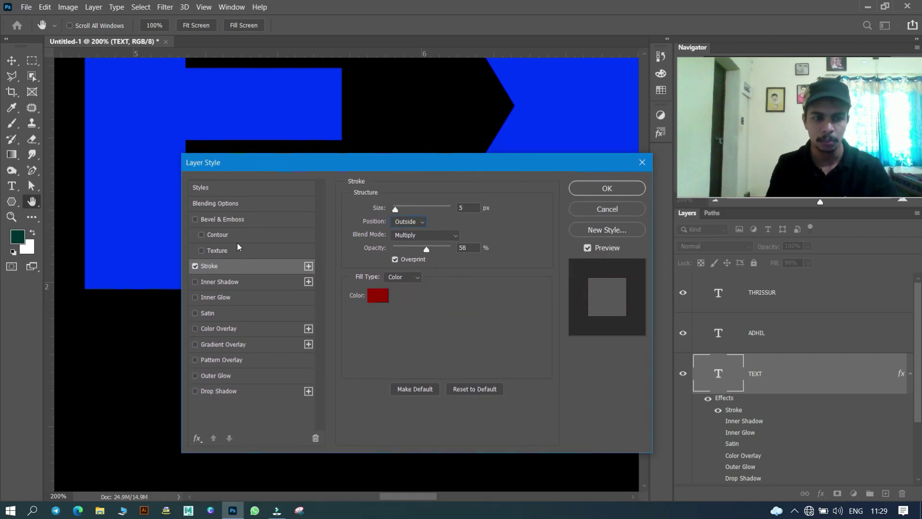
{"action": "left_click", "coordinate": [439, 234]}
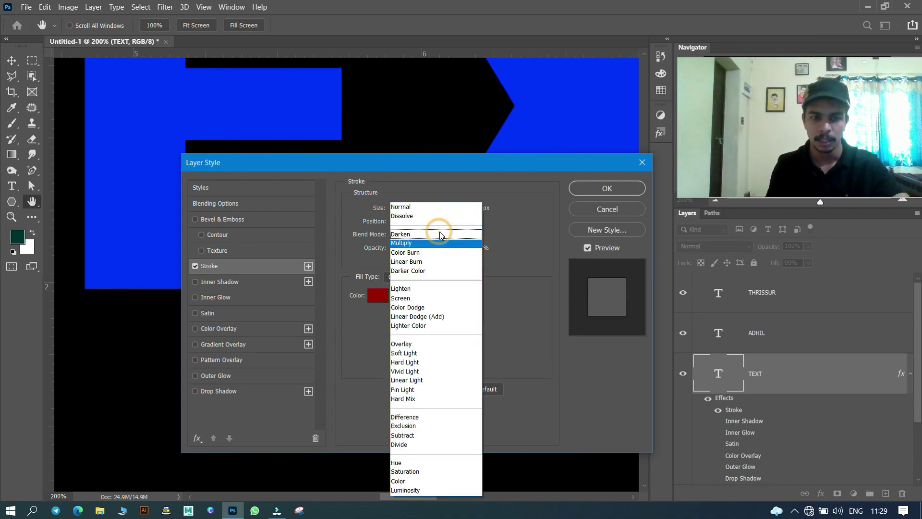
{"action": "left_click", "coordinate": [416, 208]}
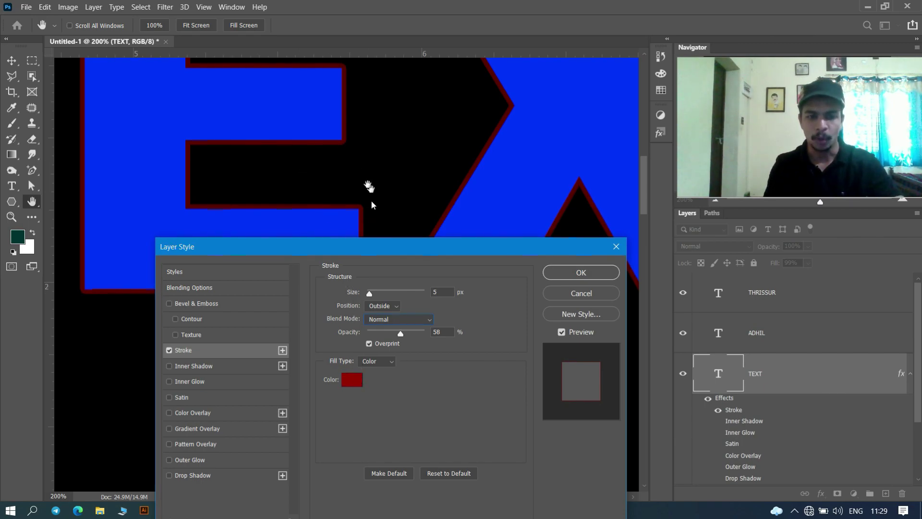
{"action": "left_click", "coordinate": [354, 384]}
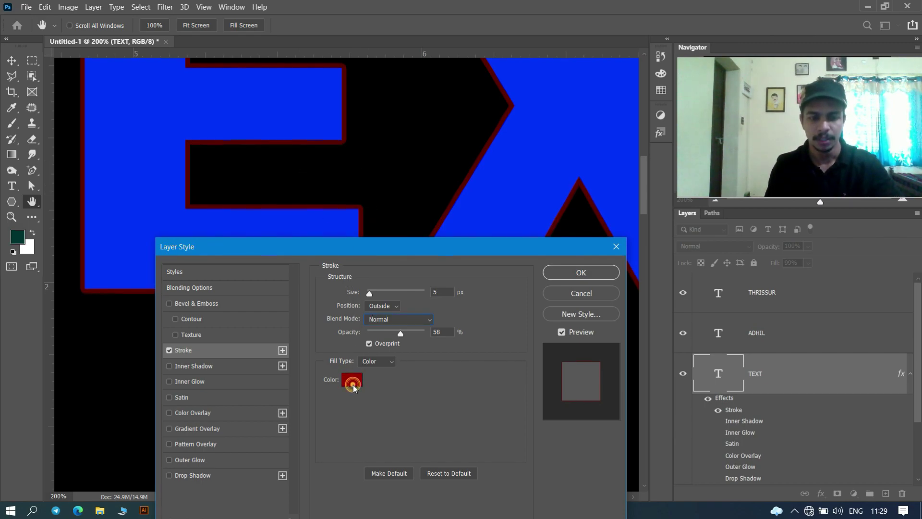
{"action": "mouse_move", "coordinate": [378, 358]}
{"action": "left_mouse_down"}
{"action": "mouse_move", "coordinate": [361, 253]}
{"action": "mouse_move", "coordinate": [271, 251]}
{"action": "left_mouse_up"}
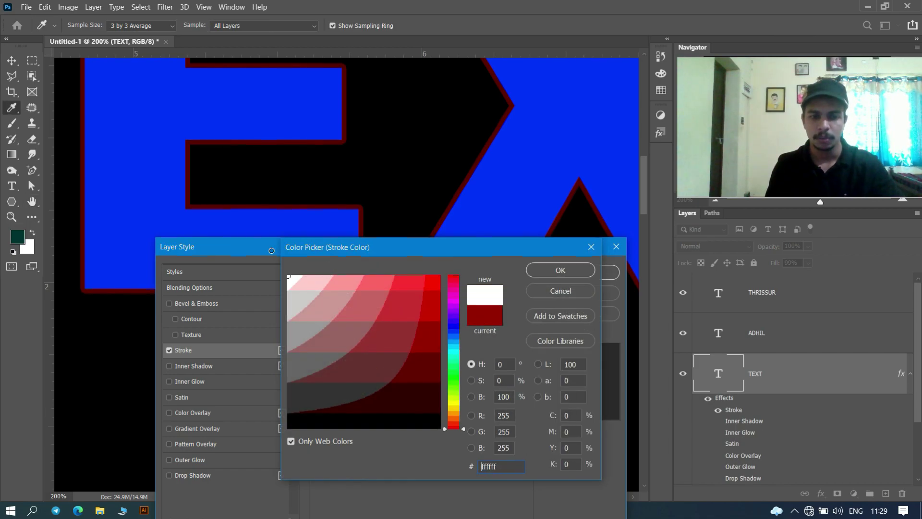
{"action": "left_click", "coordinate": [583, 272]}
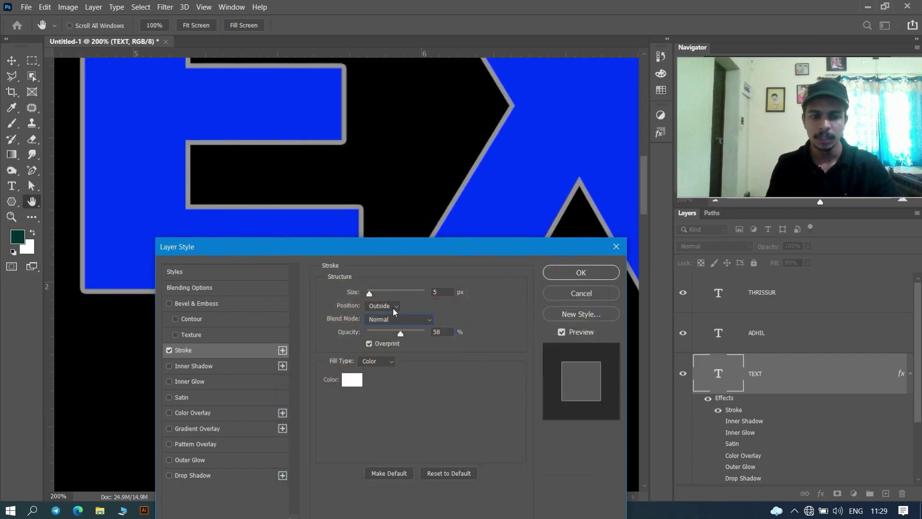
- Keep Normal blending after trying Multiply, raise stroke opacity to 100%, and apply the style
{"action": "left_click", "coordinate": [403, 319]}
{"action": "left_click", "coordinate": [402, 241]}
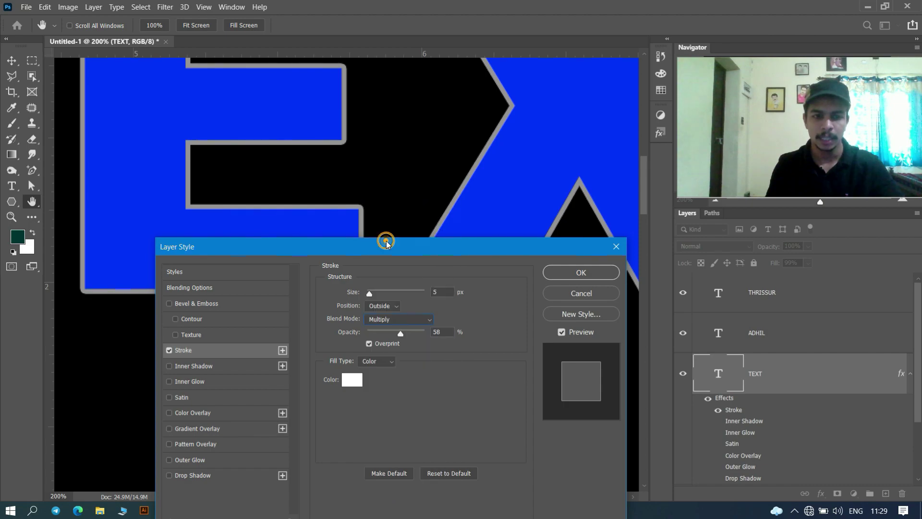
{"action": "left_click", "coordinate": [392, 319]}
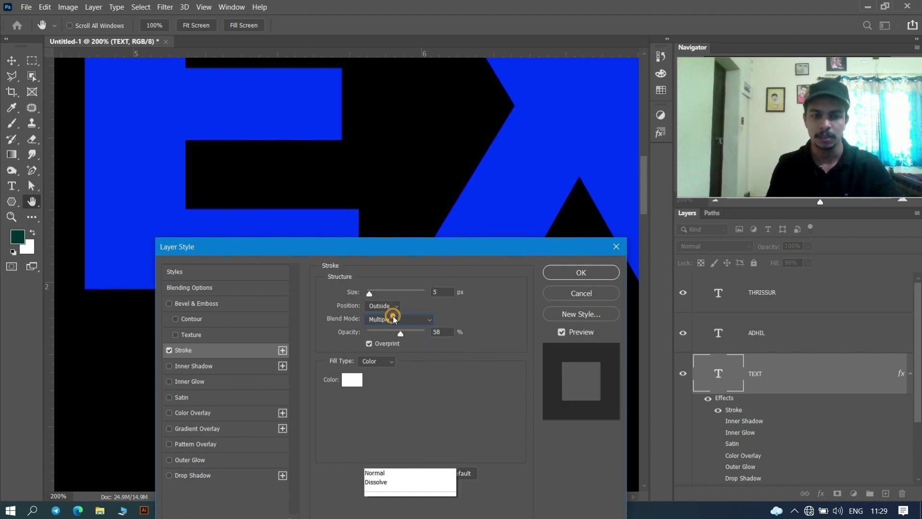
{"action": "left_click", "coordinate": [391, 210]}
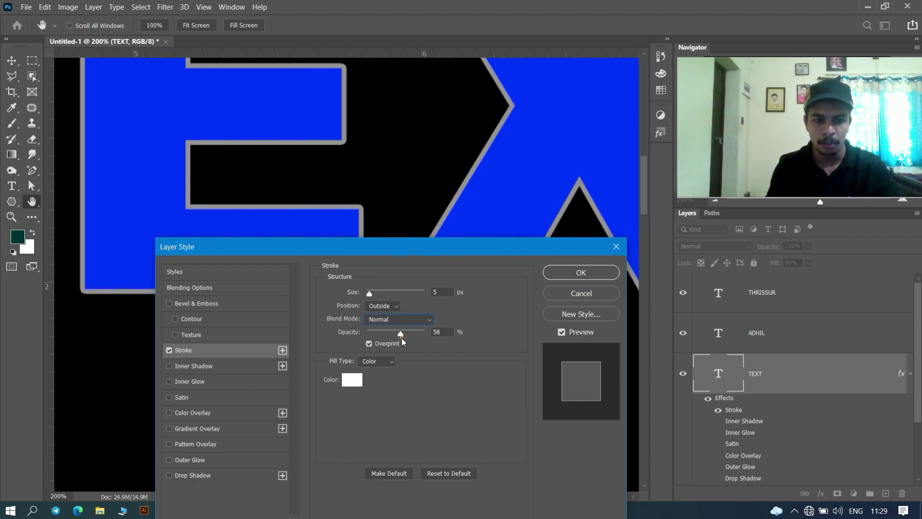
{"action": "left_click_drag", "start_coordinate": [400, 336], "coordinate": [425, 334]}
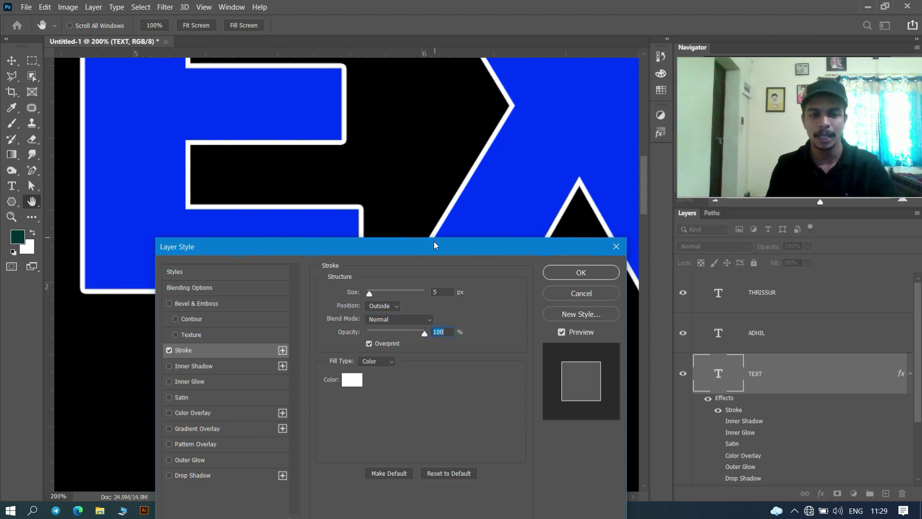
{"action": "key", "text": "ctrl+0"}
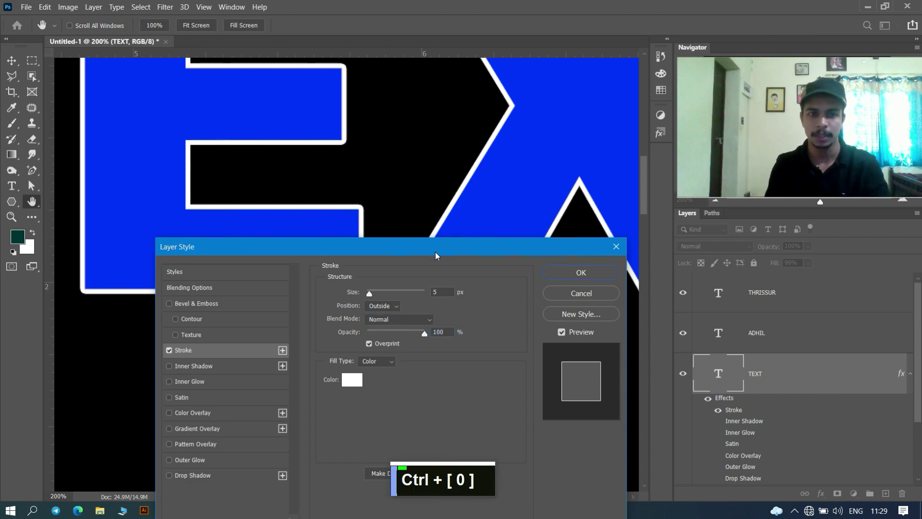
{"action": "left_click", "coordinate": [581, 272]}
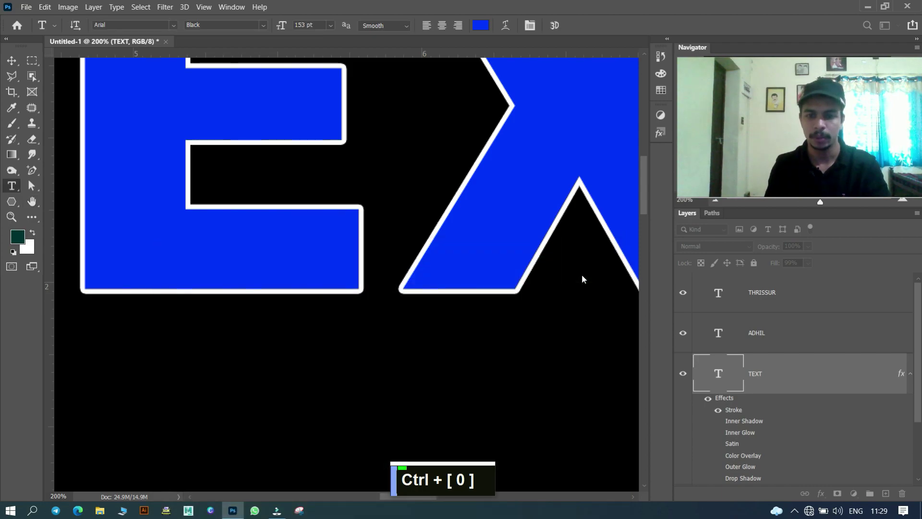
{"action": "key", "text": "ctrl+0"}
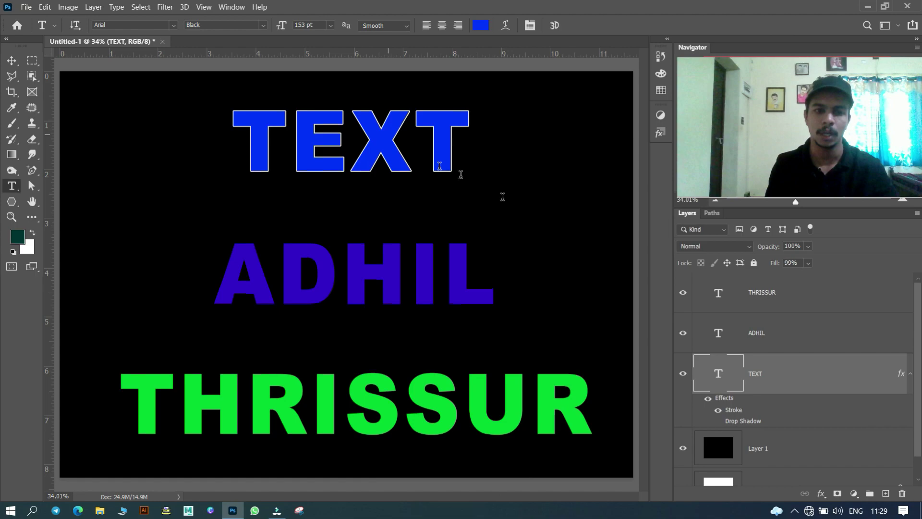
- Reopen the TEXT layer style, remove the white stroke and enable a bevel Texture
{"action": "double_click", "coordinate": [867, 381]}
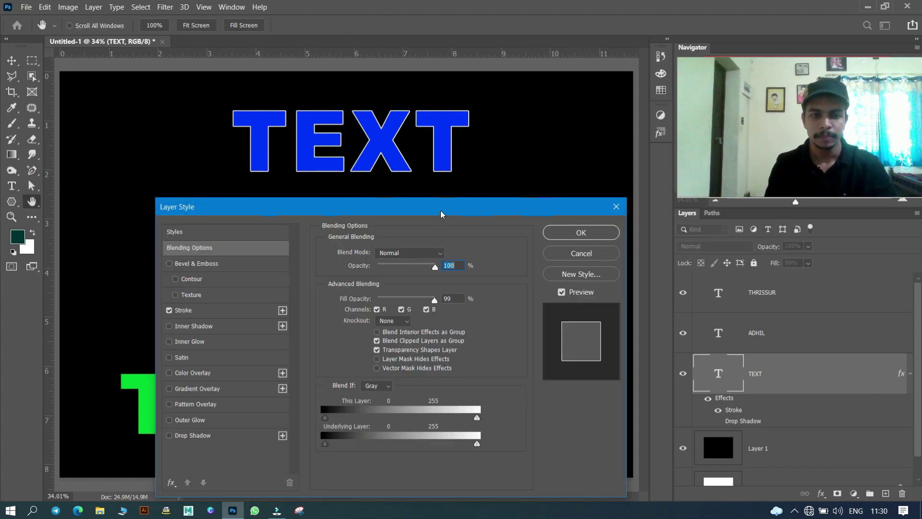
{"action": "left_click_drag", "start_coordinate": [441, 214], "coordinate": [420, 140]}
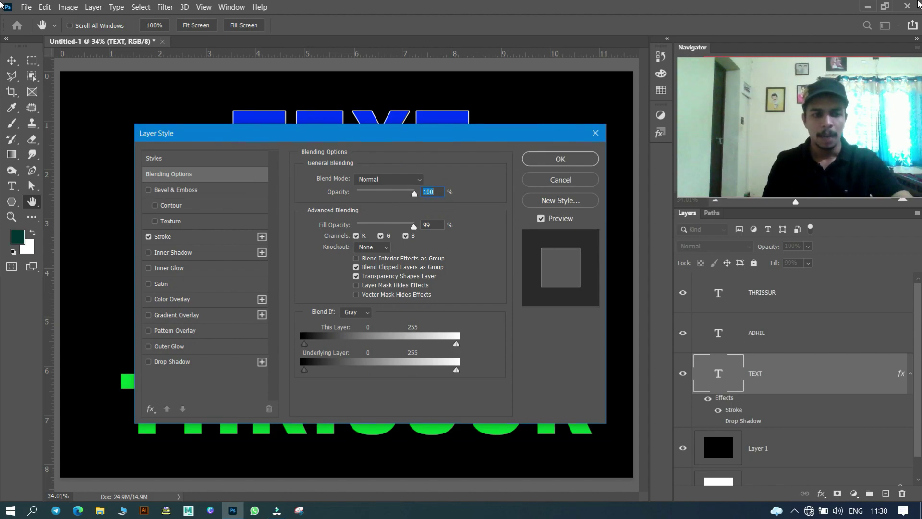
{"action": "left_click", "coordinate": [149, 240]}
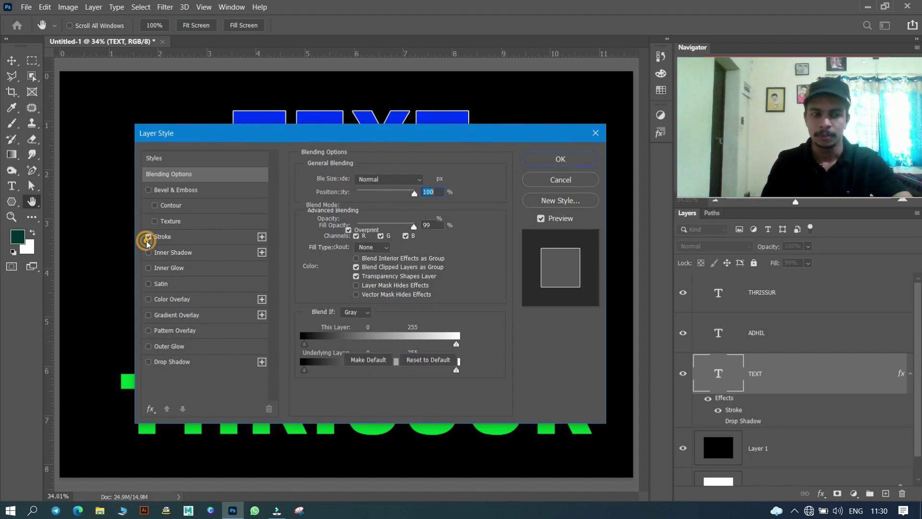
{"action": "left_click", "coordinate": [148, 236]}
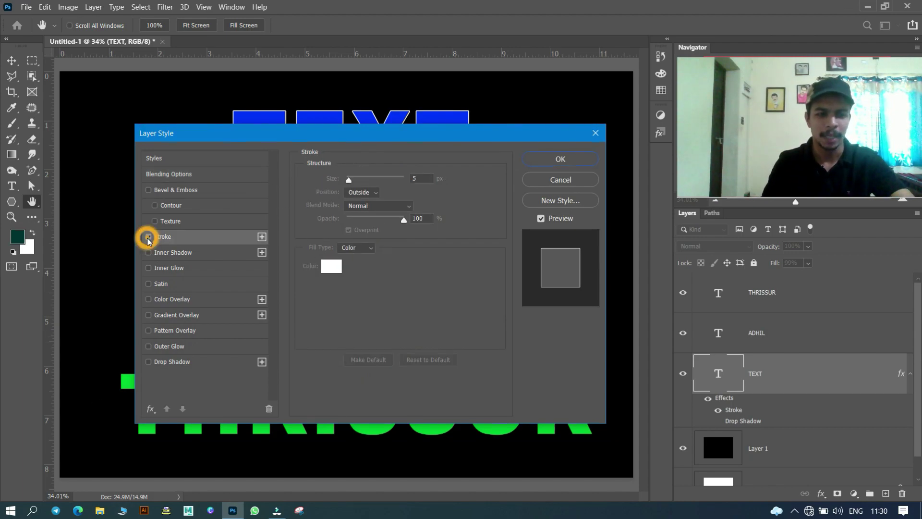
{"action": "left_click", "coordinate": [194, 220]}
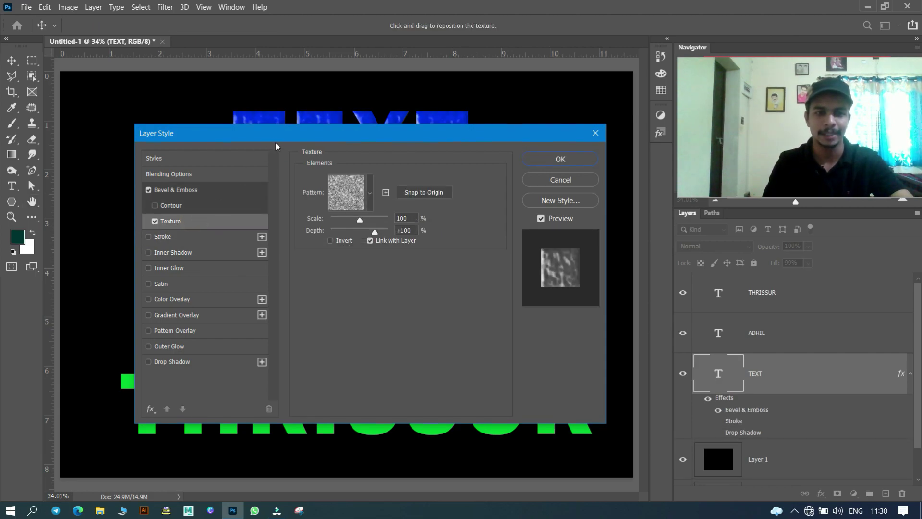
{"action": "left_click_drag", "start_coordinate": [322, 129], "coordinate": [321, 194]}
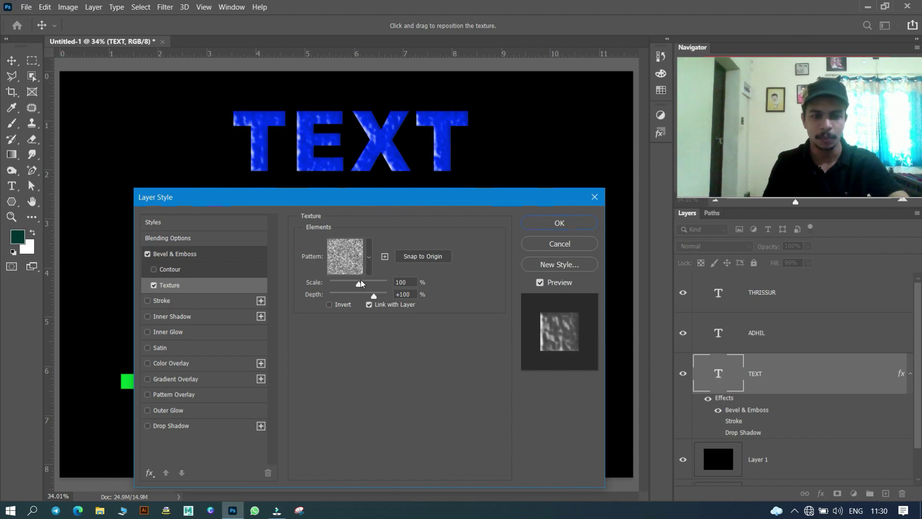
- Set the texture scale to 1% and choose a Trees pattern
{"action": "left_click_drag", "start_coordinate": [361, 281], "coordinate": [342, 279]}
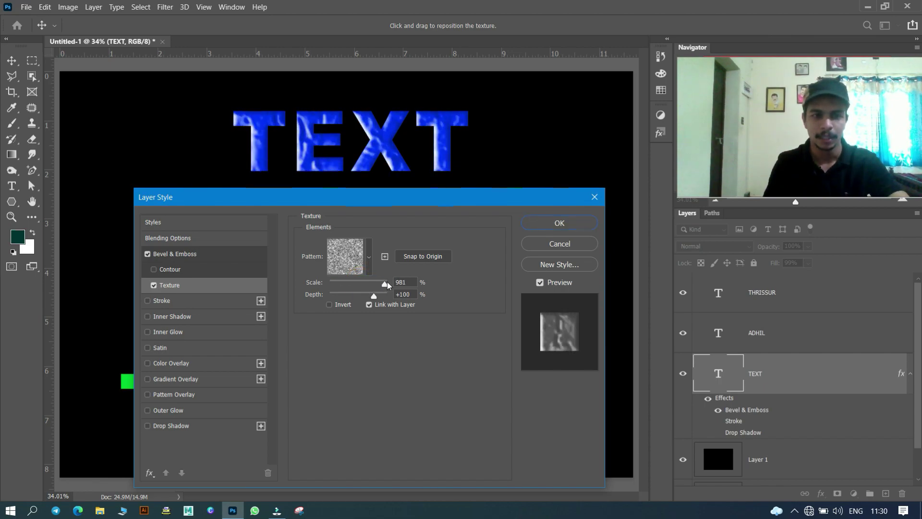
{"action": "left_click", "coordinate": [368, 264]}
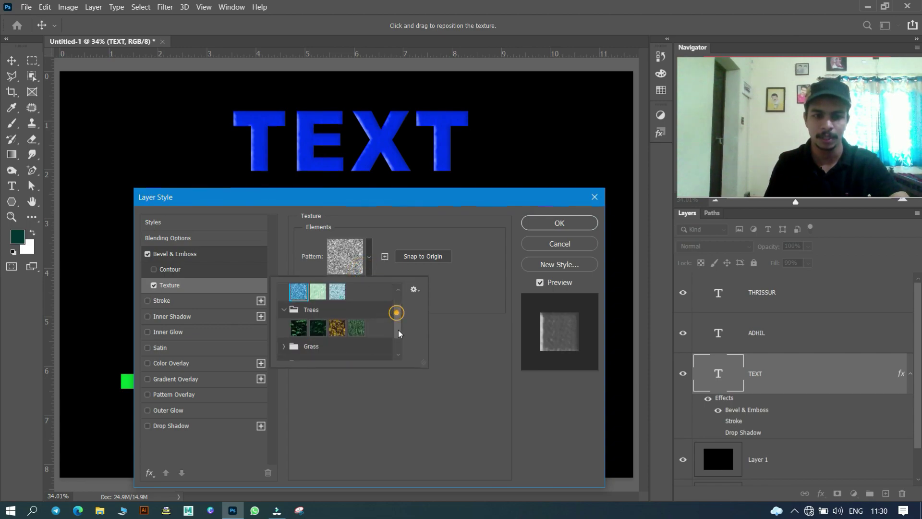
{"action": "left_click_drag", "start_coordinate": [397, 310], "coordinate": [397, 333]}
{"action": "left_click", "coordinate": [357, 301]}
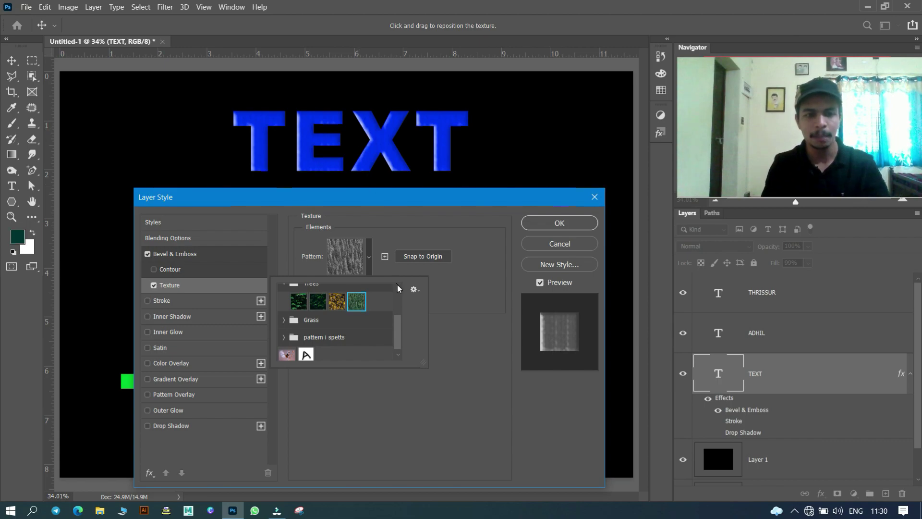
{"action": "left_click", "coordinate": [451, 285]}
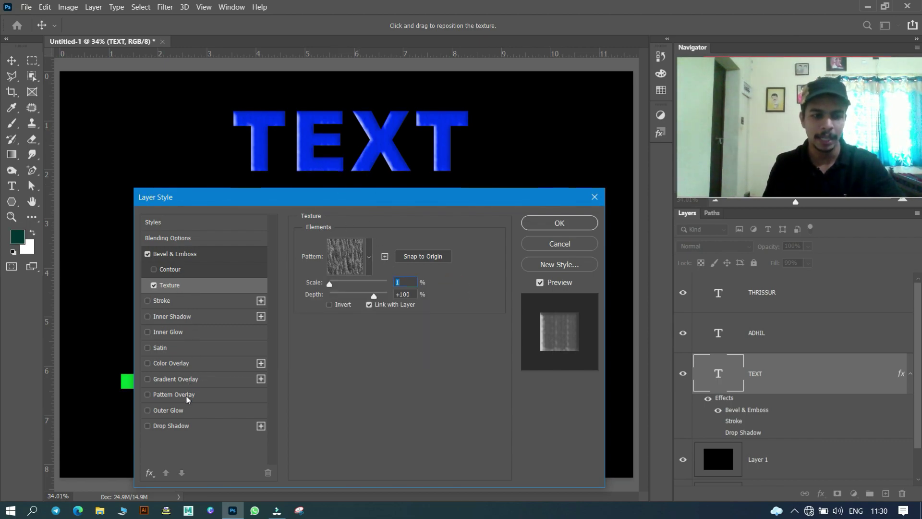
- Briefly try a pattern overlay, then set the texture depth to -83%
{"action": "left_click", "coordinate": [148, 394]}
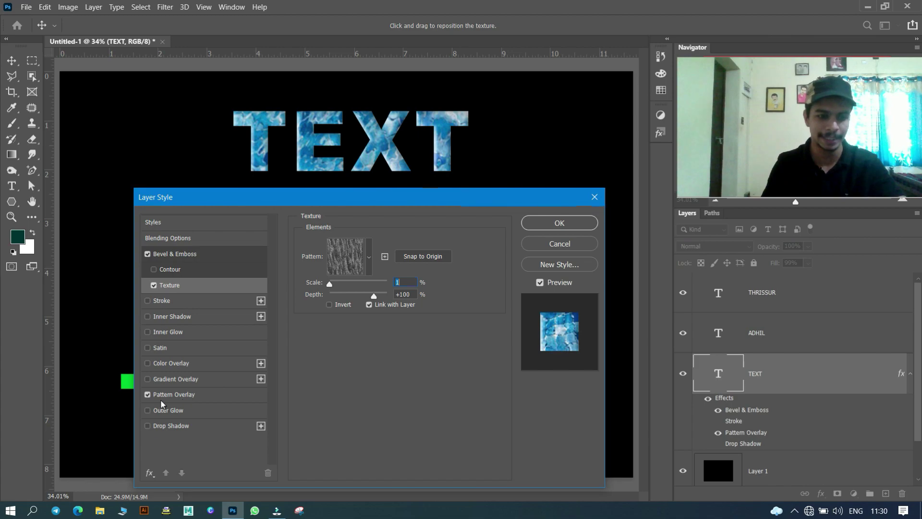
{"action": "left_click", "coordinate": [148, 394]}
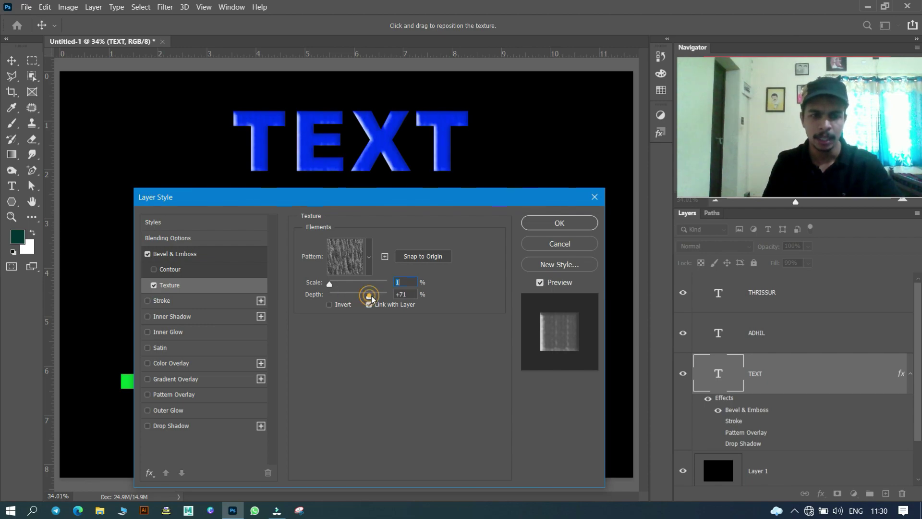
{"action": "mouse_move", "coordinate": [369, 295]}
{"action": "left_mouse_down"}
{"action": "mouse_move", "coordinate": [397, 298]}
{"action": "mouse_move", "coordinate": [347, 298]}
{"action": "left_mouse_up"}
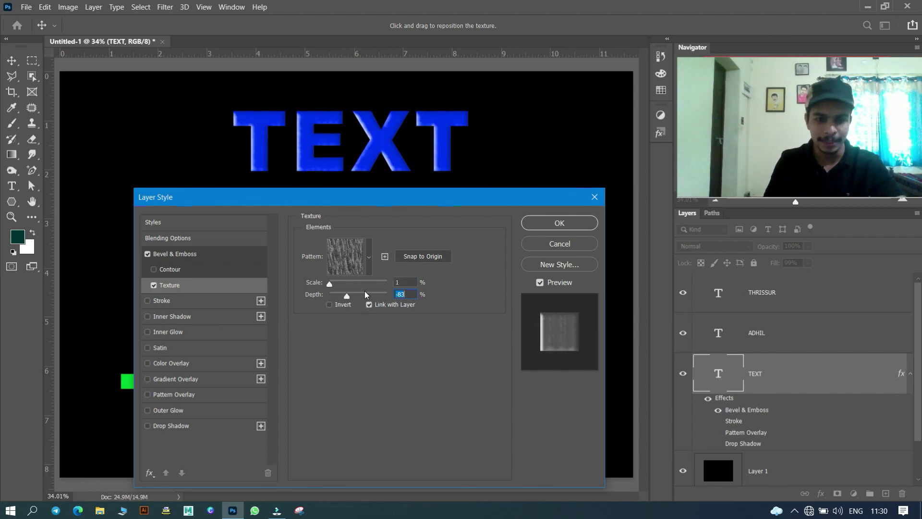
{"action": "left_click", "coordinate": [330, 304]}
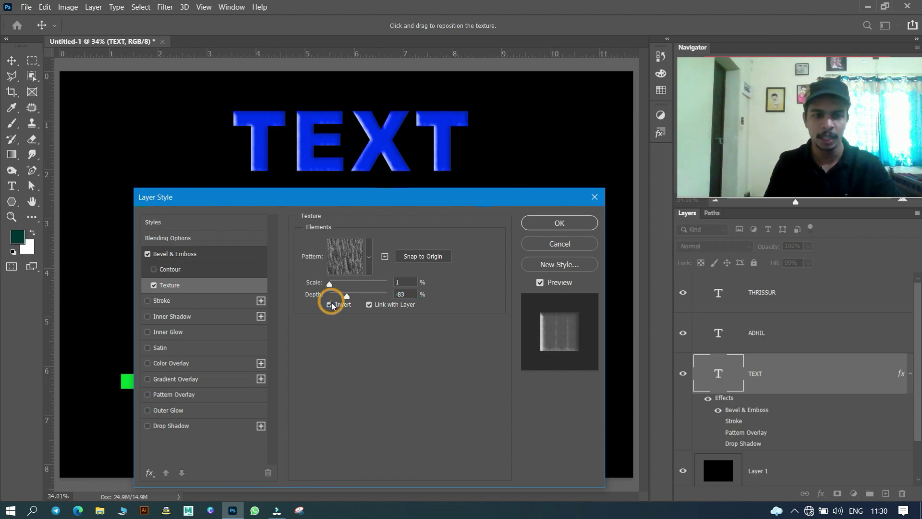
{"action": "left_click", "coordinate": [331, 307]}
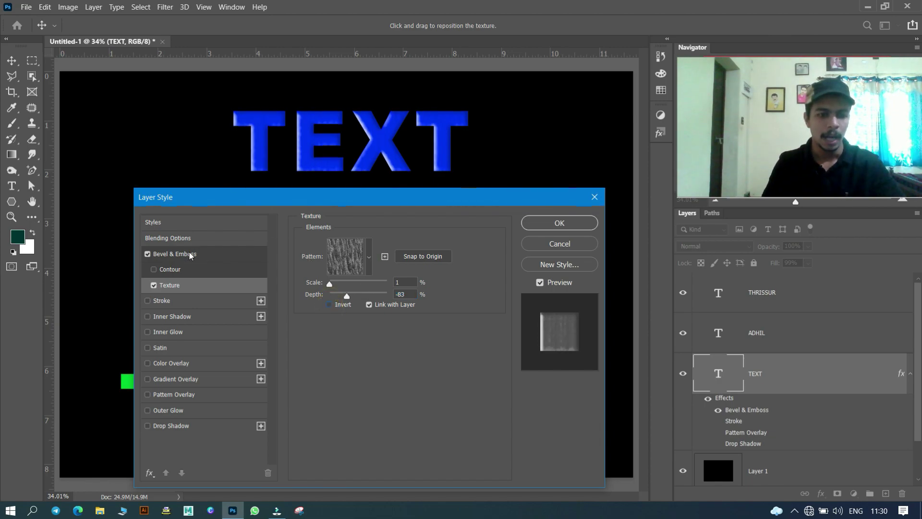
- Turn off Texture on TEXT and try bevel Contour presets, ending on a deep notched shape
{"action": "left_click", "coordinate": [154, 285]}
{"action": "left_click", "coordinate": [169, 270]}
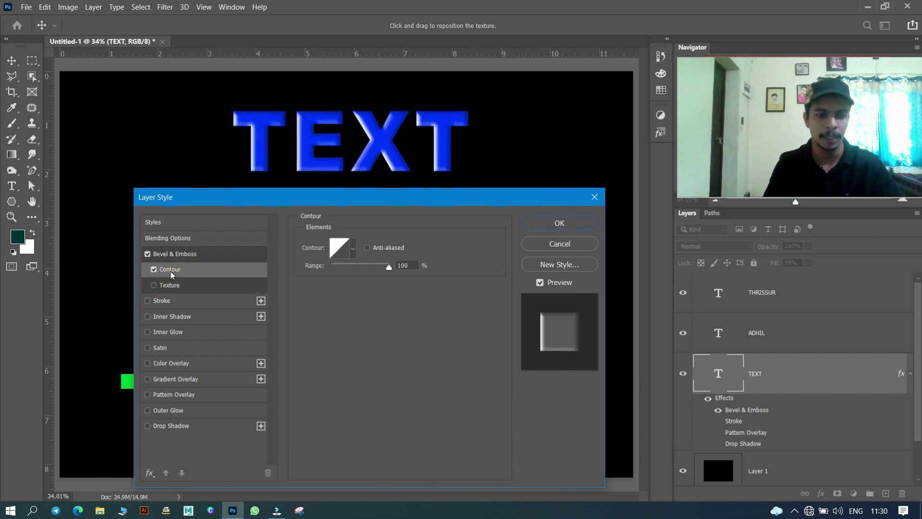
{"action": "left_click", "coordinate": [354, 249]}
{"action": "left_click", "coordinate": [338, 275]}
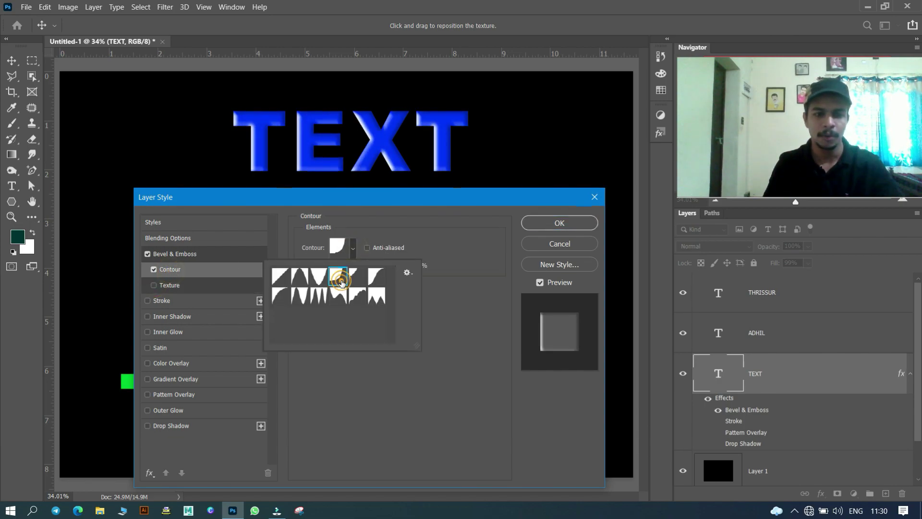
{"action": "left_click", "coordinate": [283, 289]}
{"action": "left_click", "coordinate": [319, 276]}
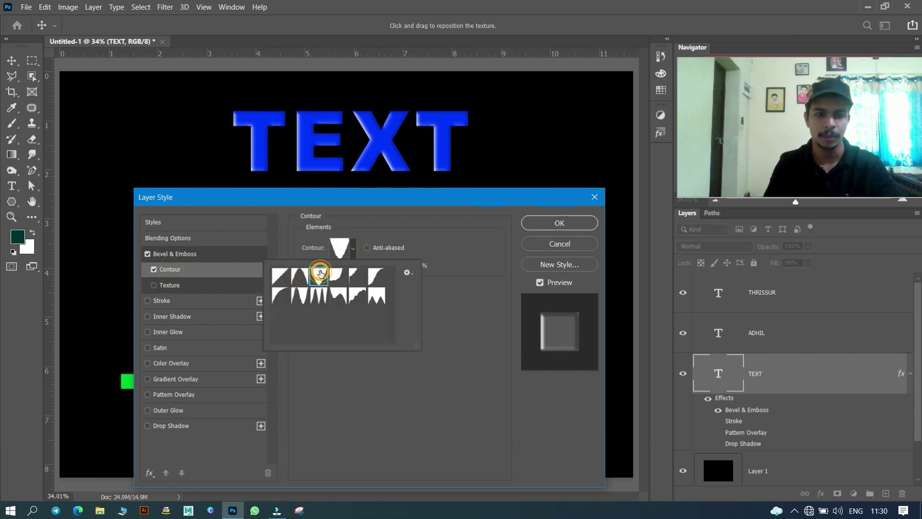
- Remove the bevel Contour and switch Bevel & Emboss off on TEXT
{"action": "left_click", "coordinate": [147, 253]}
{"action": "left_click", "coordinate": [148, 253]}
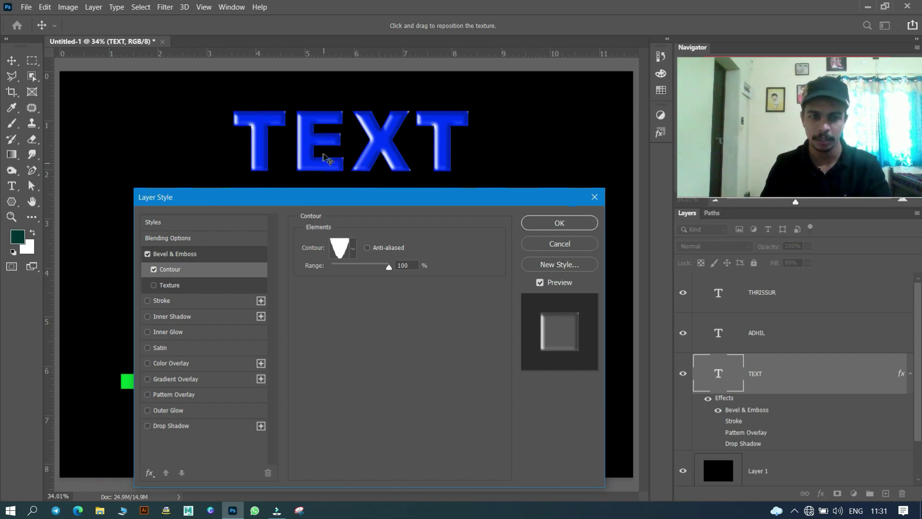
{"action": "left_click", "coordinate": [153, 269]}
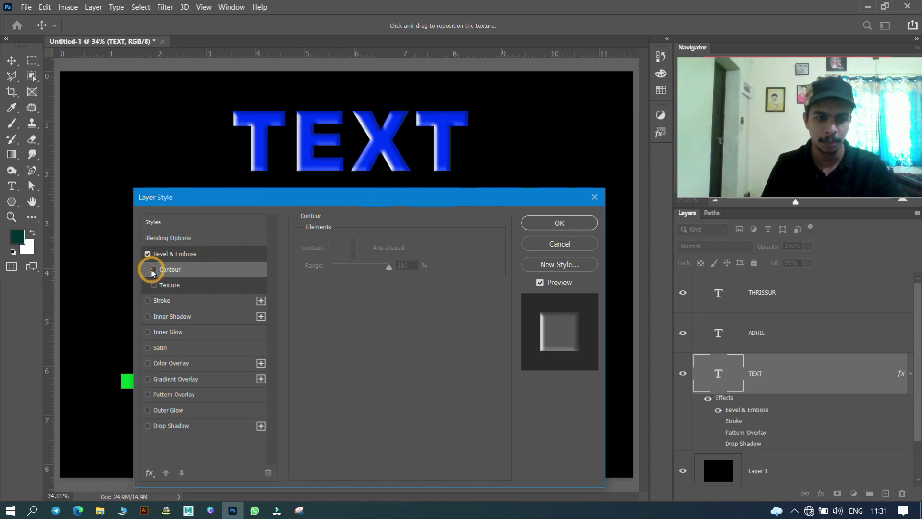
{"action": "left_click", "coordinate": [148, 254]}
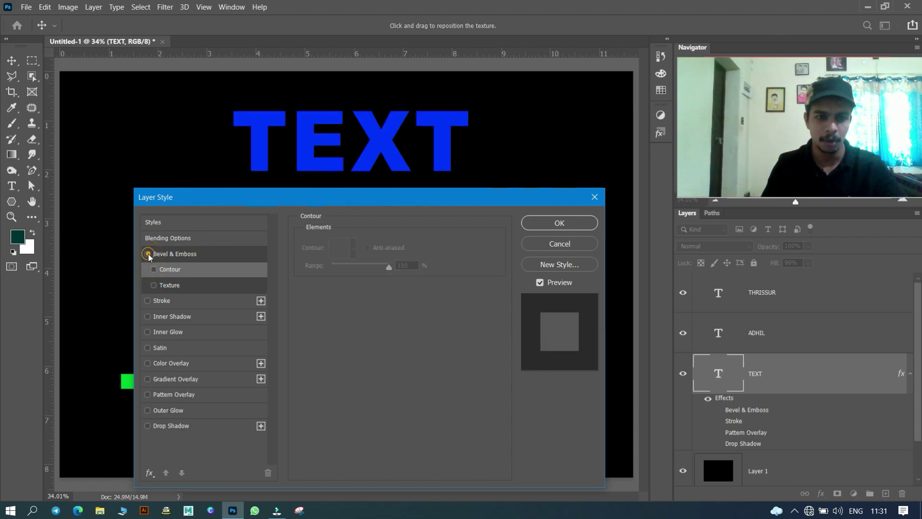
{"action": "left_click", "coordinate": [148, 254]}
- Try Outer Bevel and Stroke Emboss bevel styles on TEXT, settling on Emboss
{"action": "left_click", "coordinate": [202, 254]}
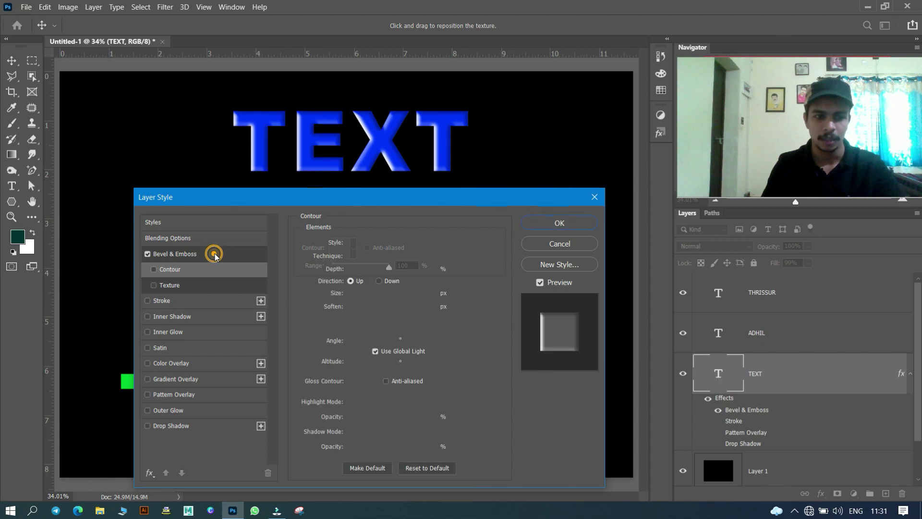
{"action": "left_click", "coordinate": [393, 244]}
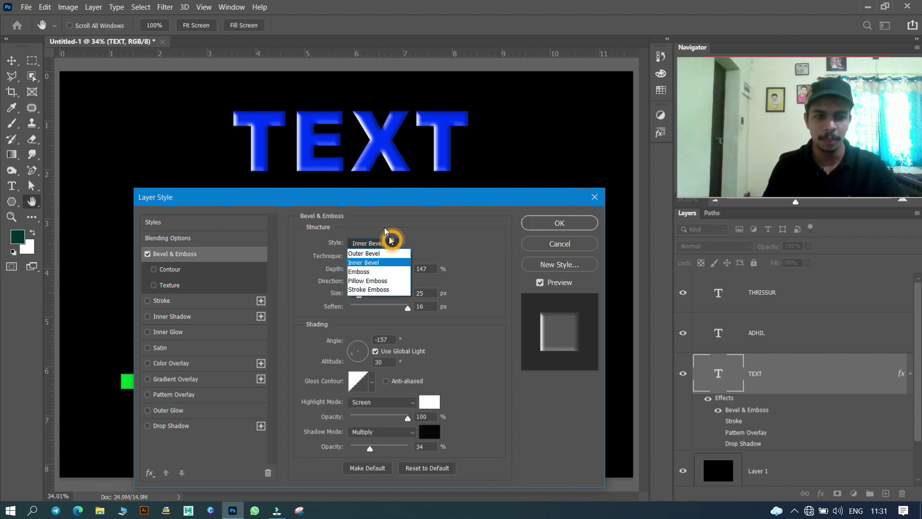
{"action": "left_click", "coordinate": [363, 272]}
{"action": "left_click", "coordinate": [383, 245]}
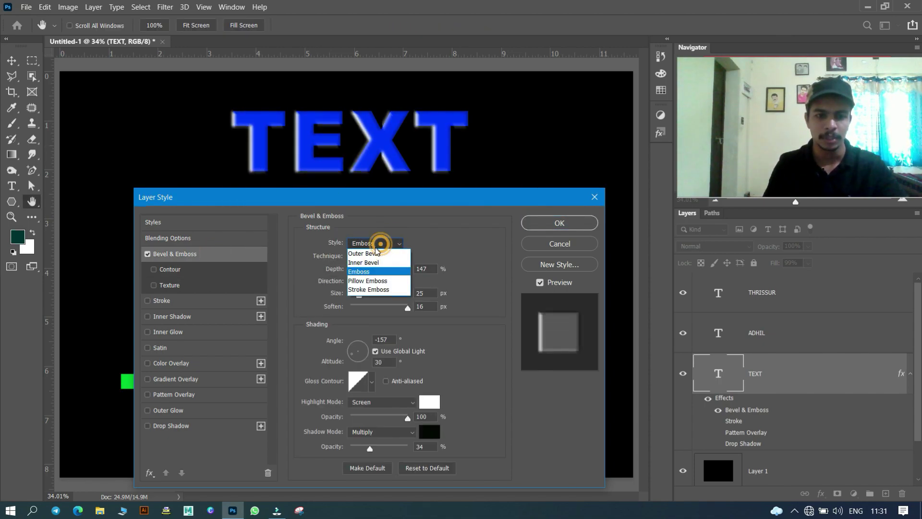
{"action": "left_click", "coordinate": [368, 251]}
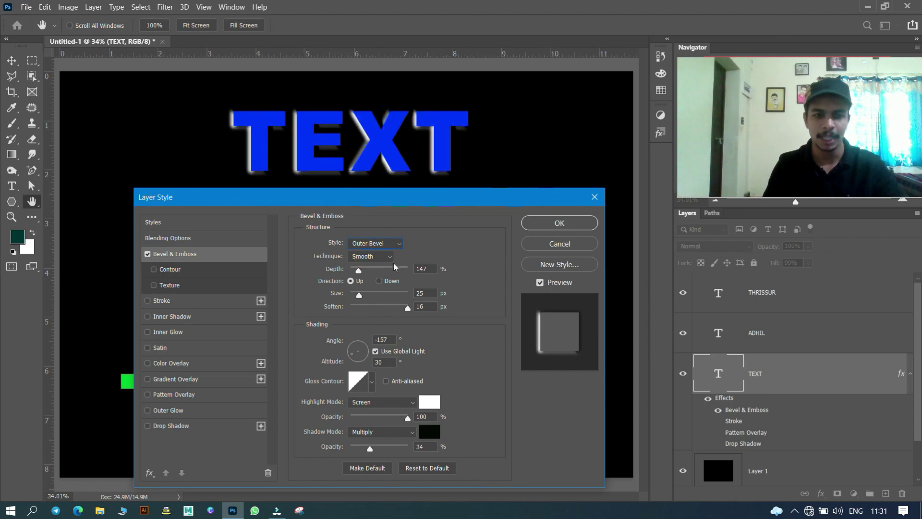
{"action": "left_click", "coordinate": [390, 244]}
{"action": "left_click", "coordinate": [374, 289]}
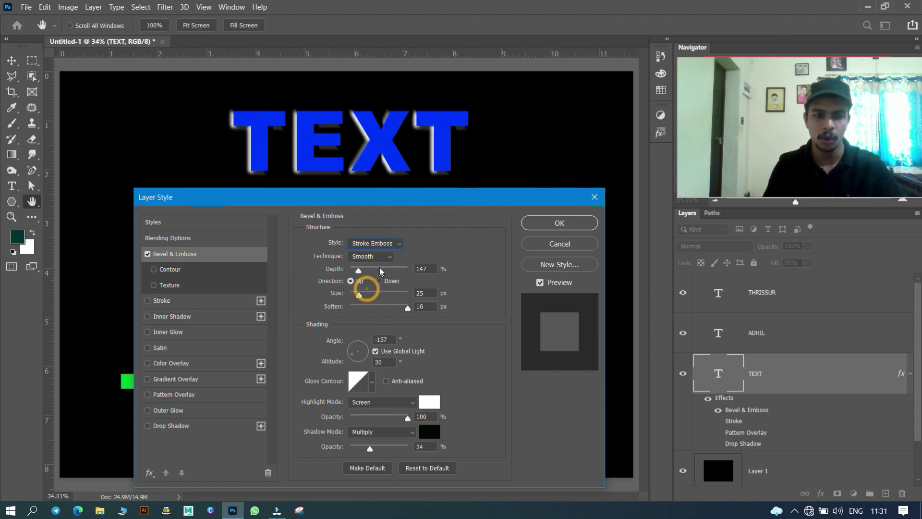
{"action": "left_click", "coordinate": [389, 245]}
{"action": "left_click", "coordinate": [379, 269]}
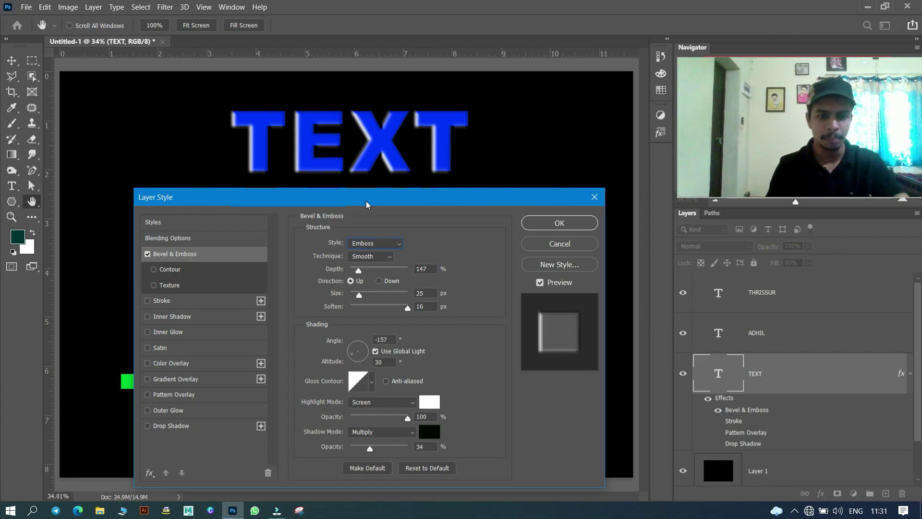
- Try Chisel Soft, then set the bevel technique to Chisel Hard
{"action": "left_click", "coordinate": [377, 257]}
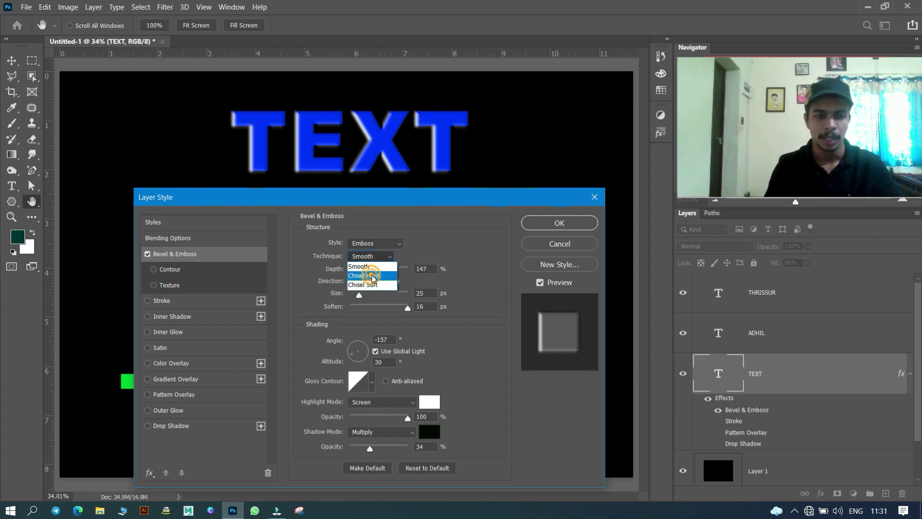
{"action": "left_click", "coordinate": [373, 275]}
{"action": "left_click", "coordinate": [376, 257]}
{"action": "left_click", "coordinate": [373, 285]}
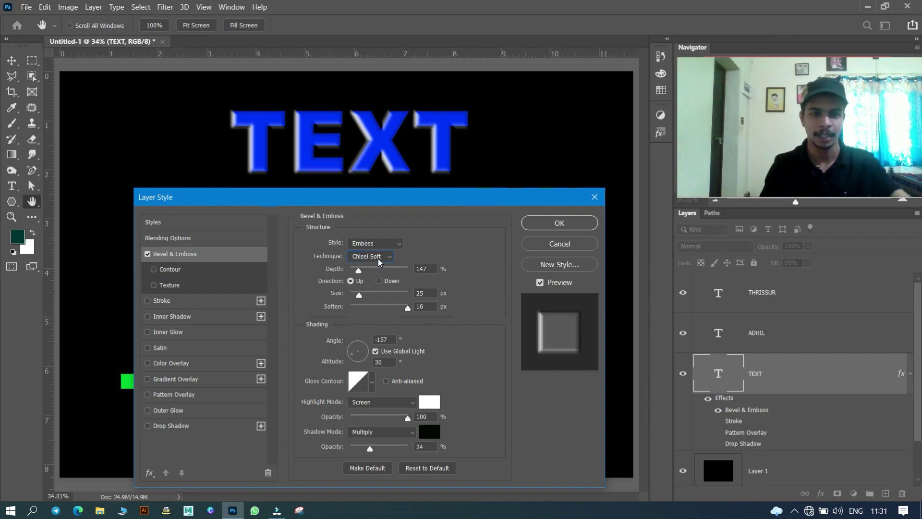
{"action": "left_click", "coordinate": [389, 256]}
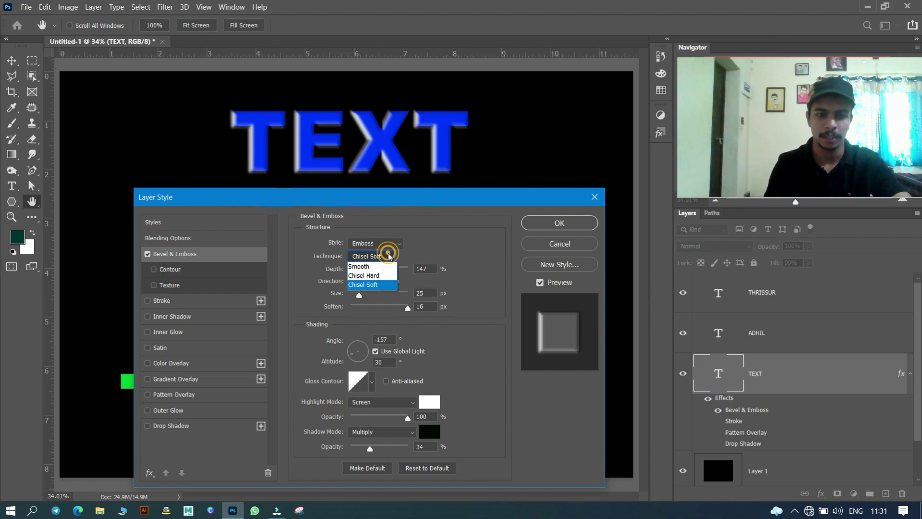
{"action": "left_click", "coordinate": [365, 266]}
{"action": "left_click", "coordinate": [372, 276]}
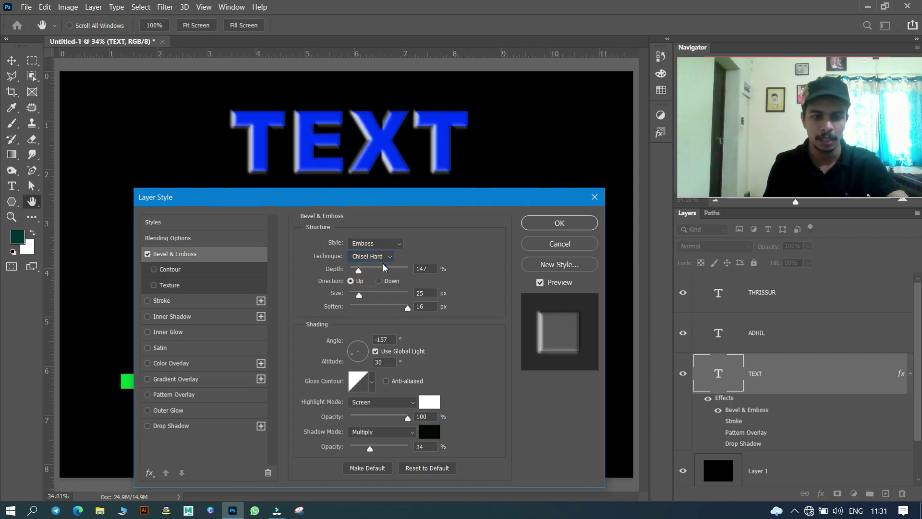
- Set emboss depth to 292%, light angle -28° with altitude 0, and a cone gloss contour
{"action": "mouse_move", "coordinate": [358, 270]}
{"action": "left_mouse_down"}
{"action": "mouse_move", "coordinate": [374, 302]}
{"action": "mouse_move", "coordinate": [357, 303]}
{"action": "left_mouse_up"}
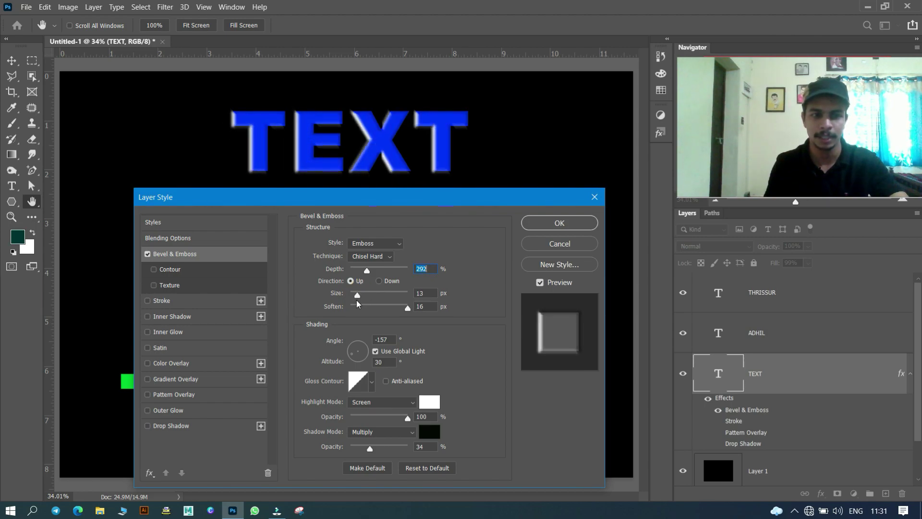
{"action": "left_click", "coordinate": [406, 306]}
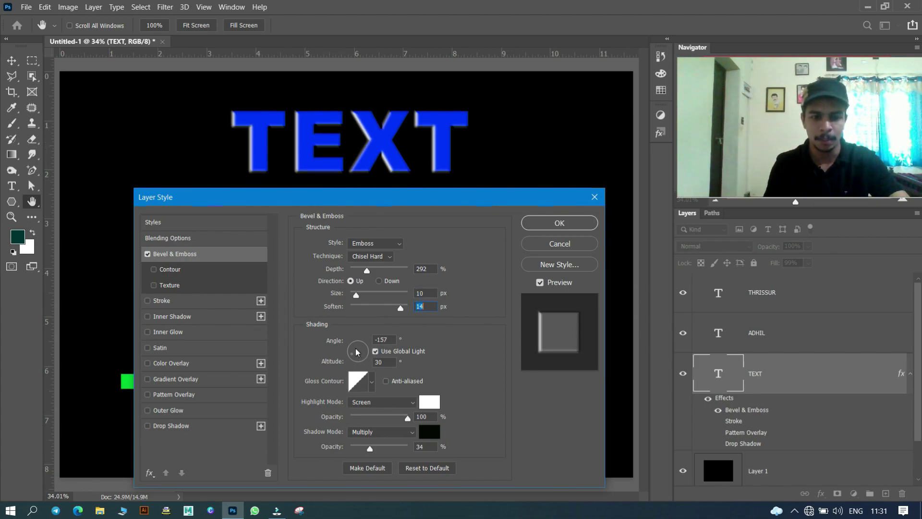
{"action": "left_click_drag", "start_coordinate": [357, 353], "coordinate": [372, 360]}
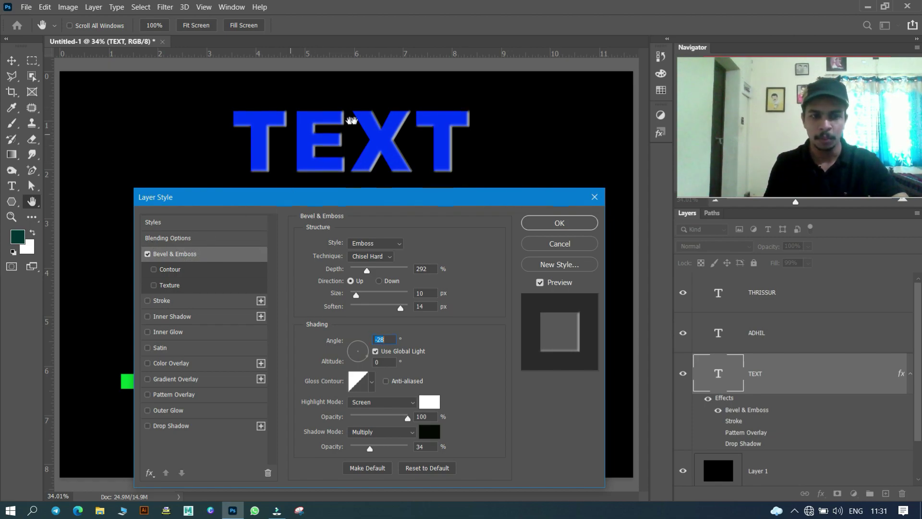
{"action": "left_click", "coordinate": [372, 382]}
{"action": "left_click", "coordinate": [354, 409]}
{"action": "left_click", "coordinate": [318, 409]}
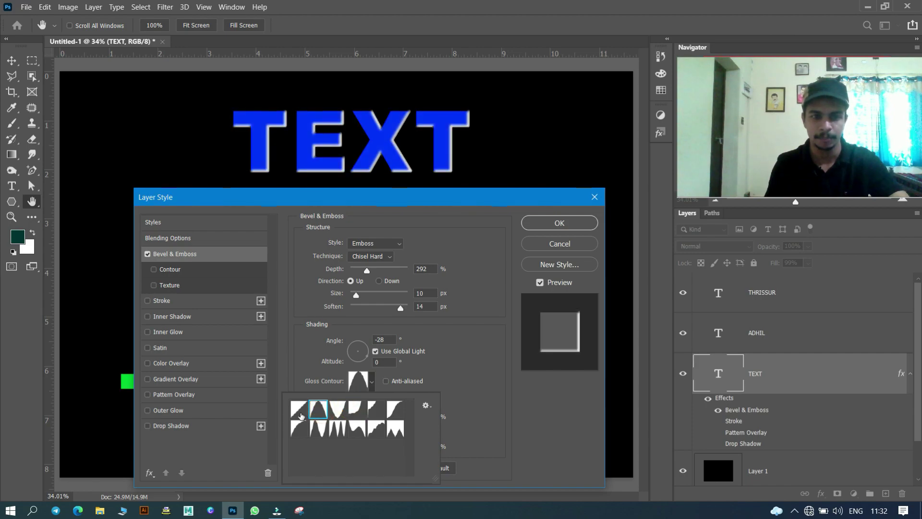
{"action": "left_click", "coordinate": [492, 332]}
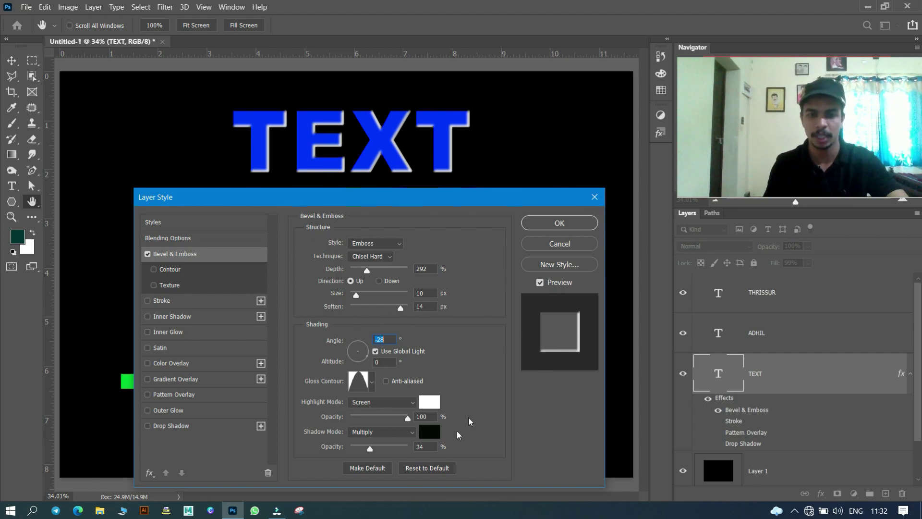
- Try Darken, Soft Light and Darker Color, then set shadow mode to Normal at 33% opacity
{"action": "left_click", "coordinate": [373, 434]}
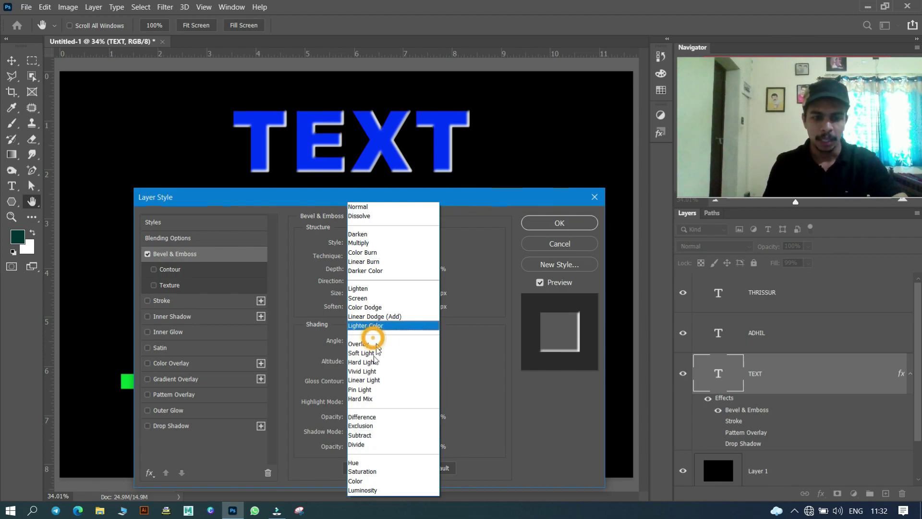
{"action": "left_click", "coordinate": [364, 237]}
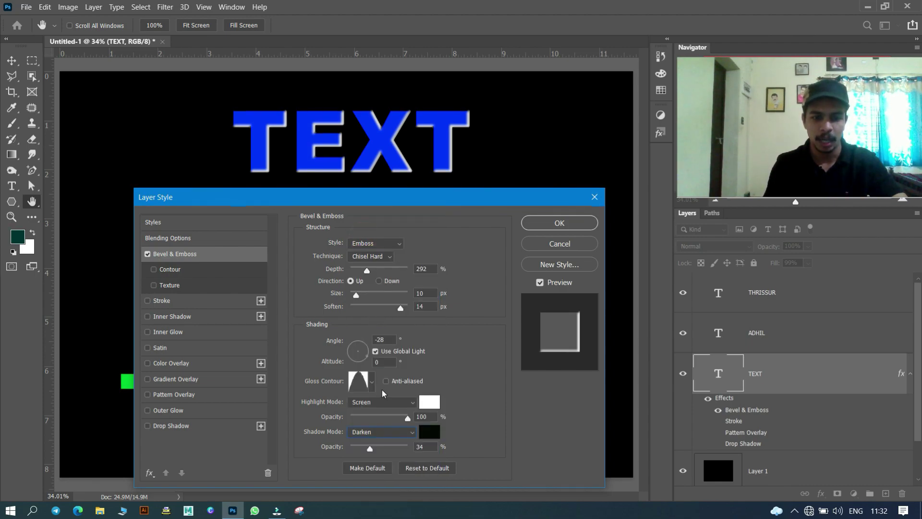
{"action": "left_click", "coordinate": [393, 434]}
{"action": "left_click", "coordinate": [375, 353]}
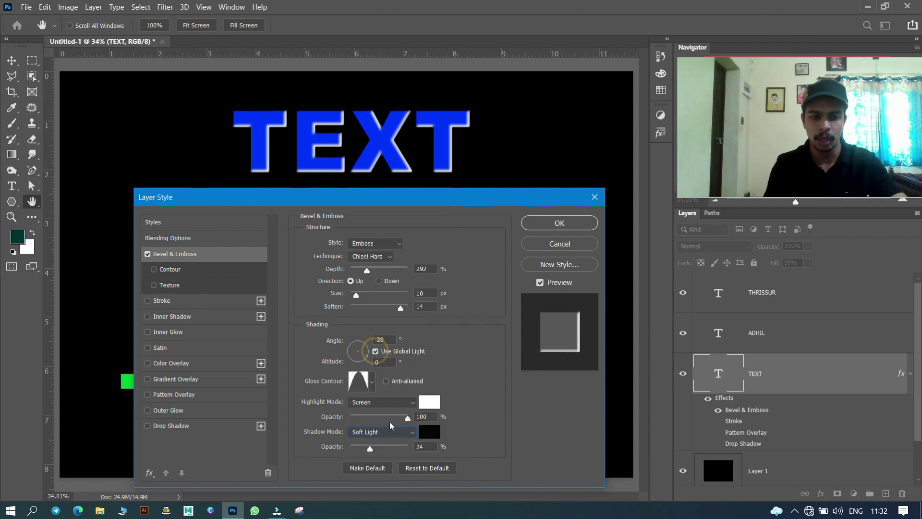
{"action": "left_click", "coordinate": [397, 430]}
{"action": "left_click", "coordinate": [379, 268]}
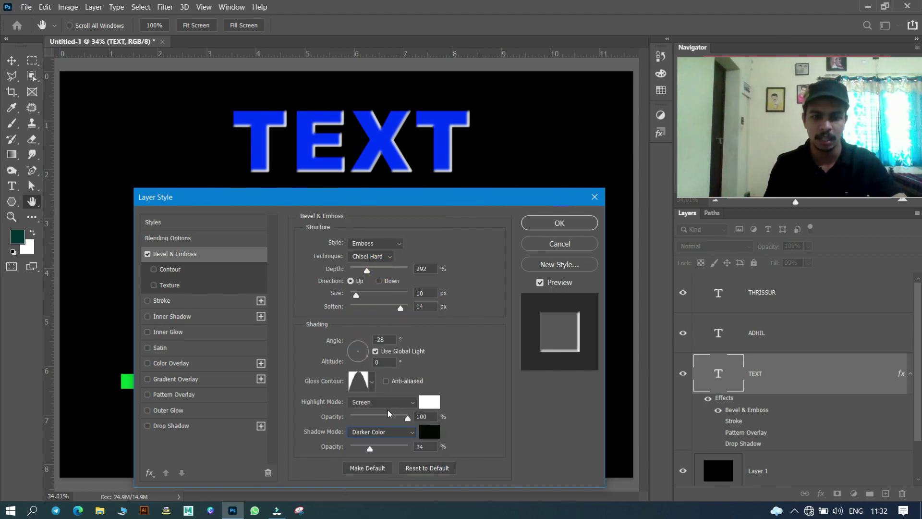
{"action": "left_click", "coordinate": [396, 431]}
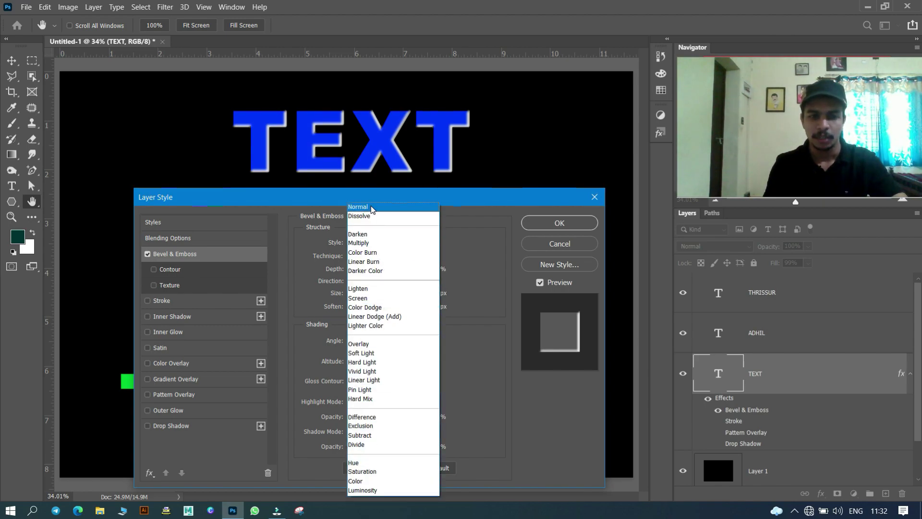
{"action": "left_click", "coordinate": [371, 205]}
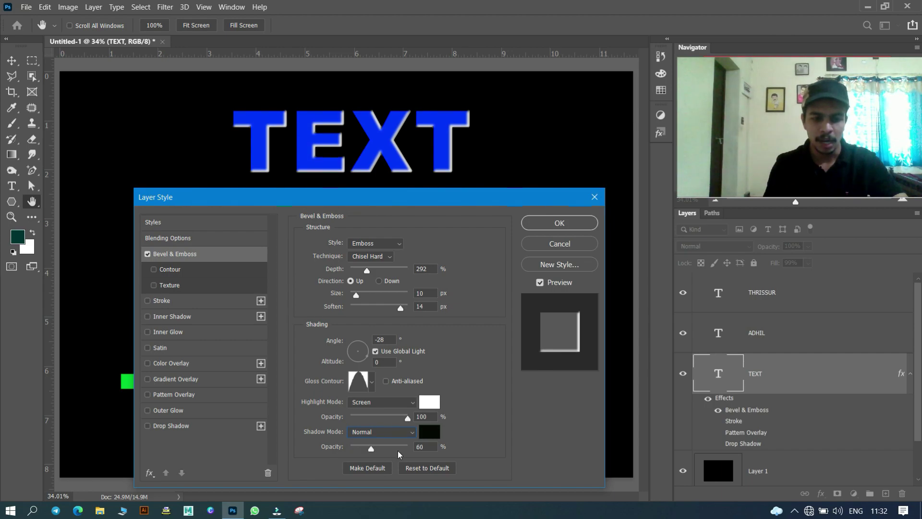
{"action": "left_click", "coordinate": [370, 448]}
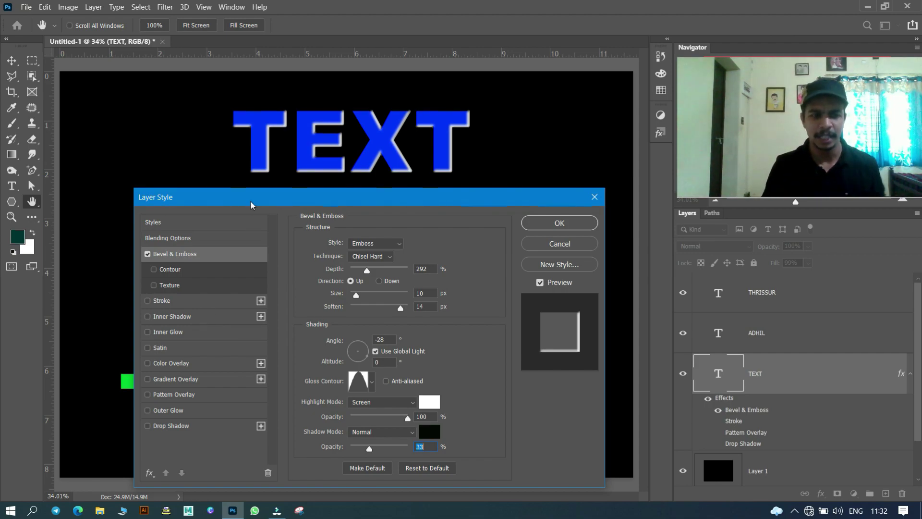
{"action": "left_click", "coordinate": [149, 223]}
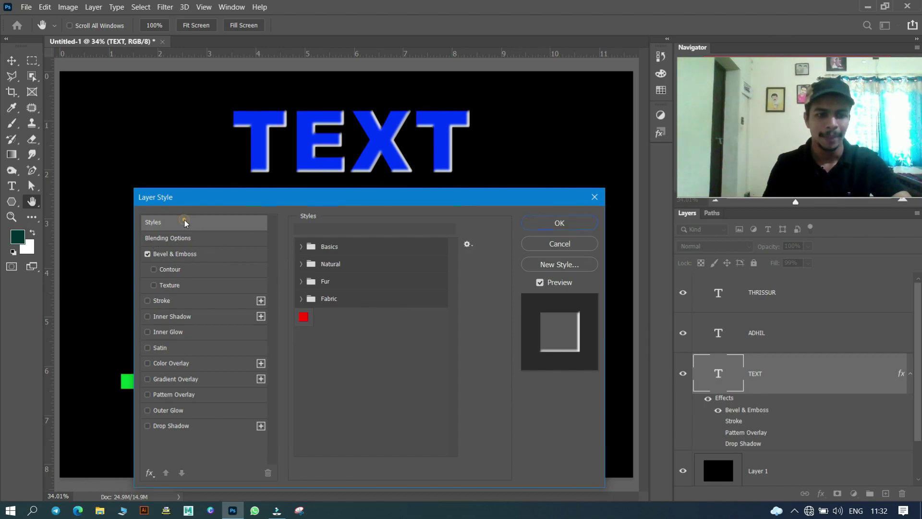
- Apply the second Basics preset (Stroke, Drop Shadow) to TEXT and hide the black Layer 1
{"action": "left_click", "coordinate": [304, 248]}
{"action": "left_click", "coordinate": [335, 265]}
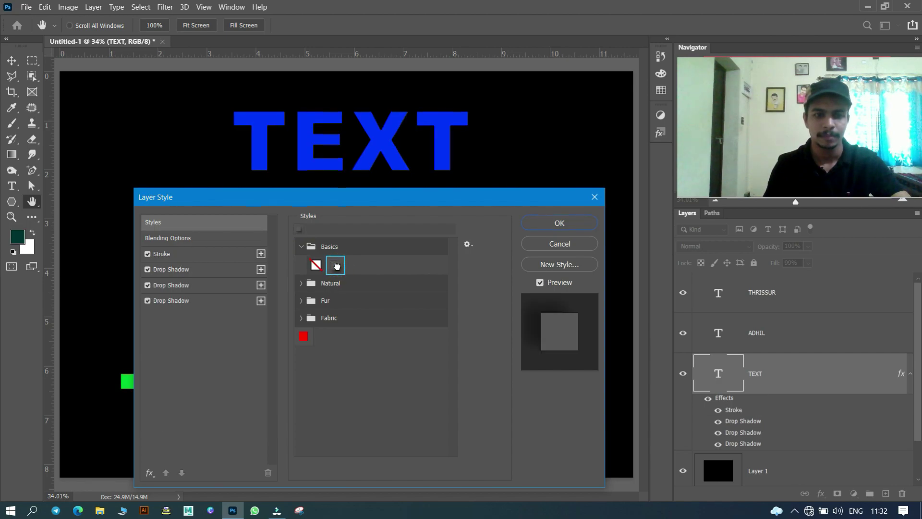
{"action": "left_click_drag", "start_coordinate": [358, 197], "coordinate": [350, 234]}
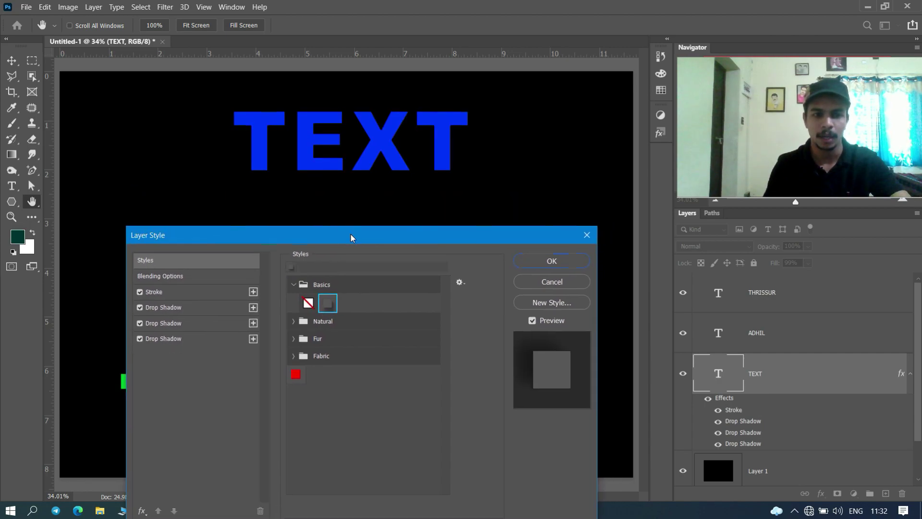
{"action": "left_click", "coordinate": [587, 234]}
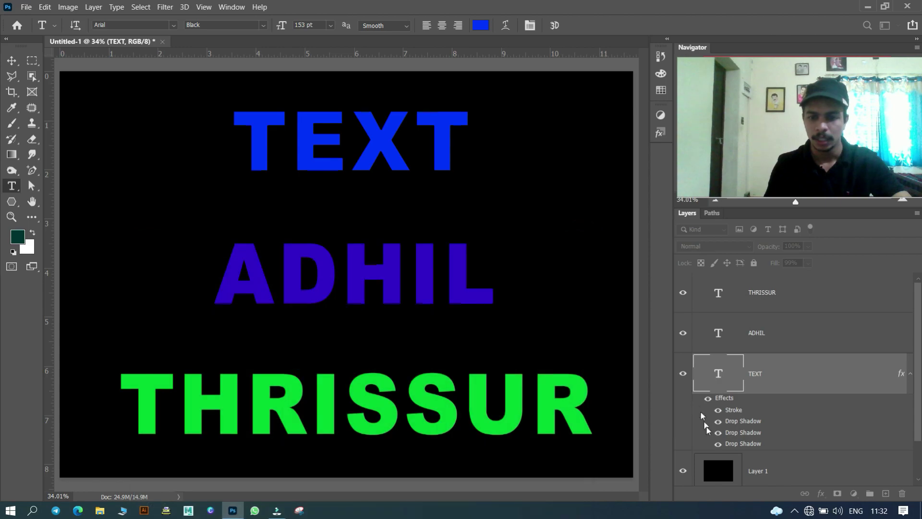
{"action": "left_click", "coordinate": [683, 449]}
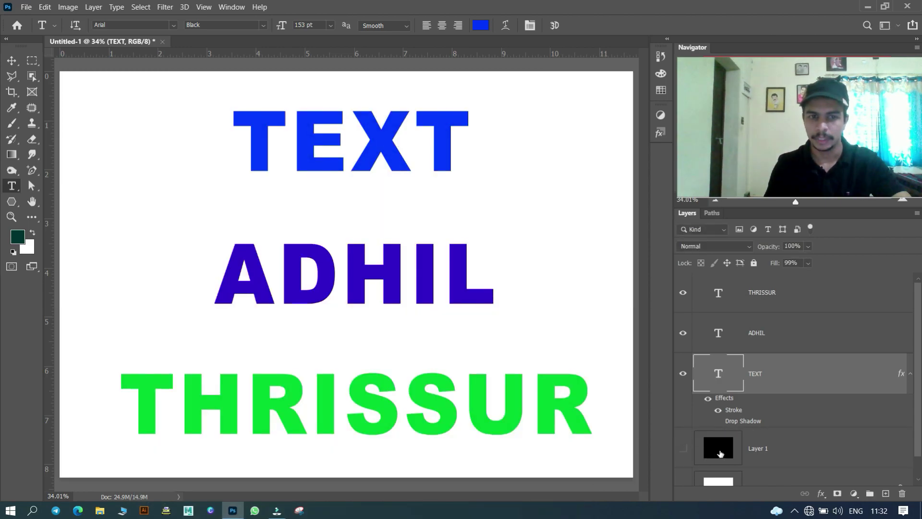
- Turn off TEXT's stroke and apply the second Basics style preset
{"action": "double_click", "coordinate": [863, 370]}
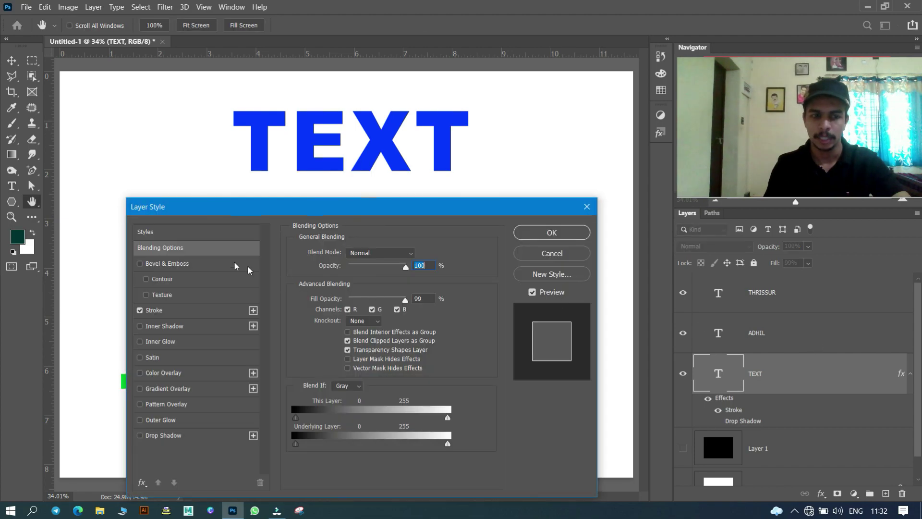
{"action": "left_click", "coordinate": [179, 232]}
{"action": "left_click", "coordinate": [138, 312]}
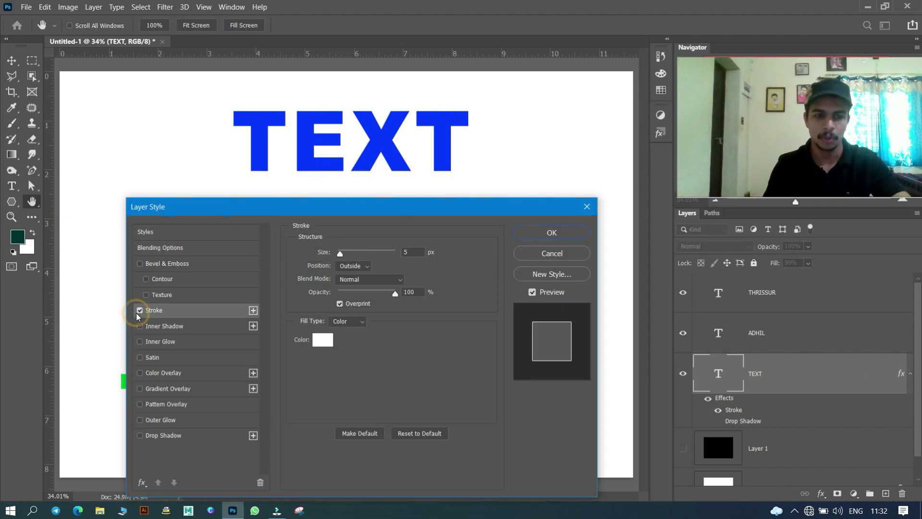
{"action": "left_click", "coordinate": [139, 311]}
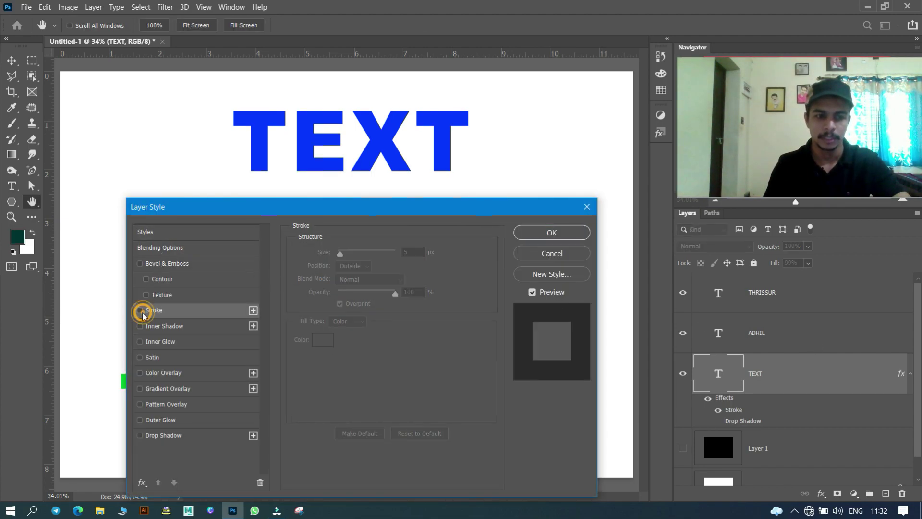
{"action": "left_click", "coordinate": [163, 232]}
{"action": "left_click", "coordinate": [294, 256]}
{"action": "left_click", "coordinate": [326, 273]}
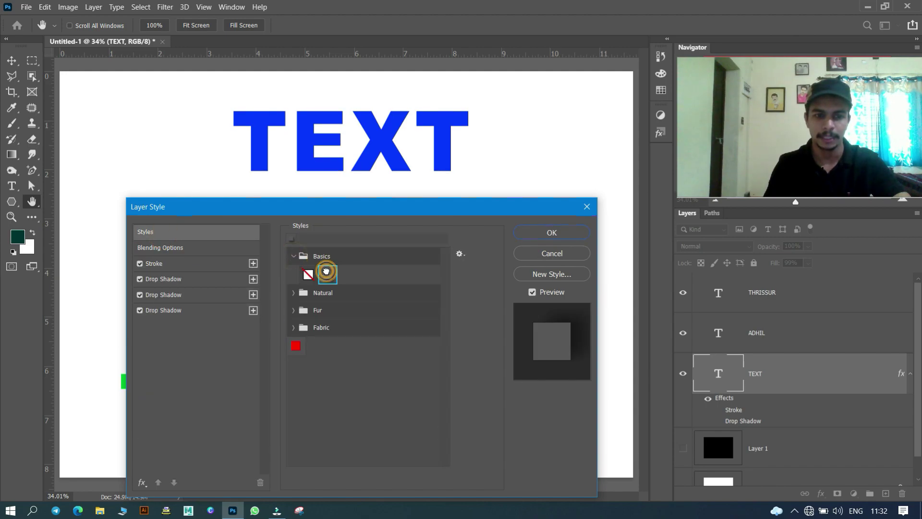
- Try Natural presets on TEXT: wood, green, camouflage, white stone and blue textures
{"action": "left_click", "coordinate": [293, 292]}
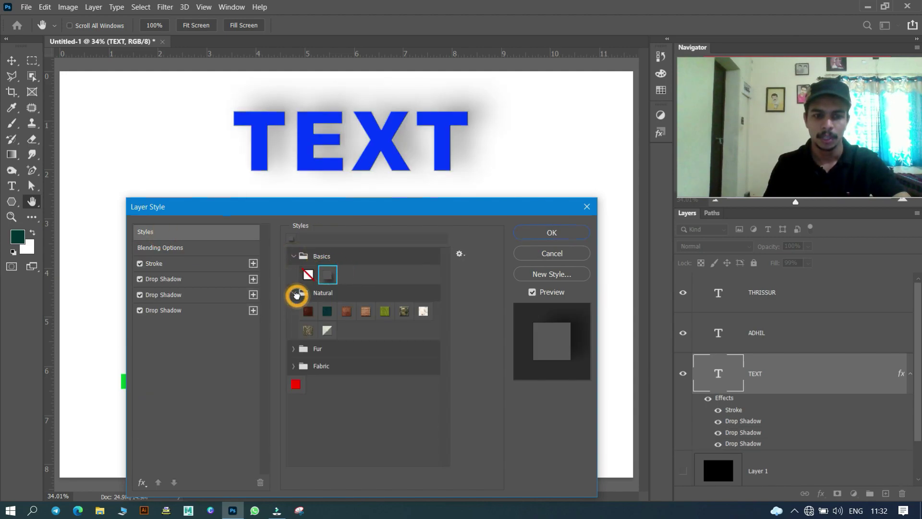
{"action": "left_click", "coordinate": [327, 311]}
{"action": "left_click", "coordinate": [308, 312]}
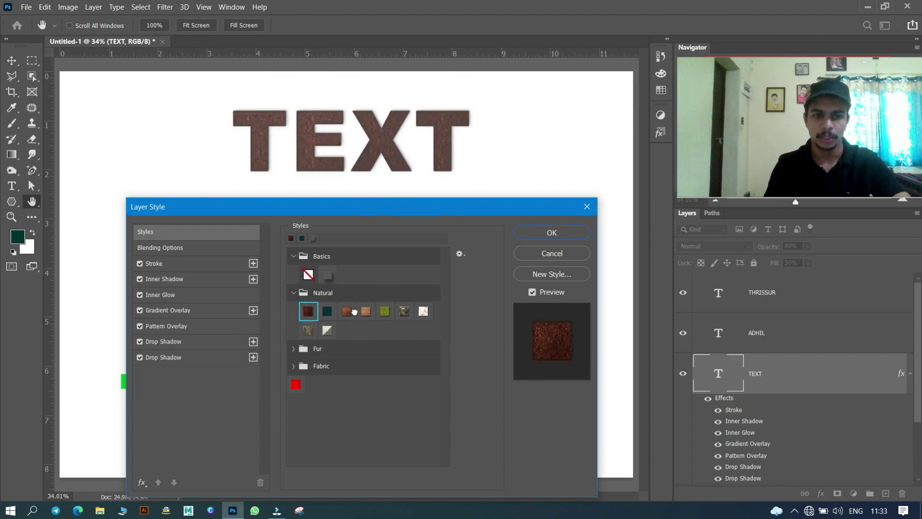
{"action": "left_click", "coordinate": [346, 311]}
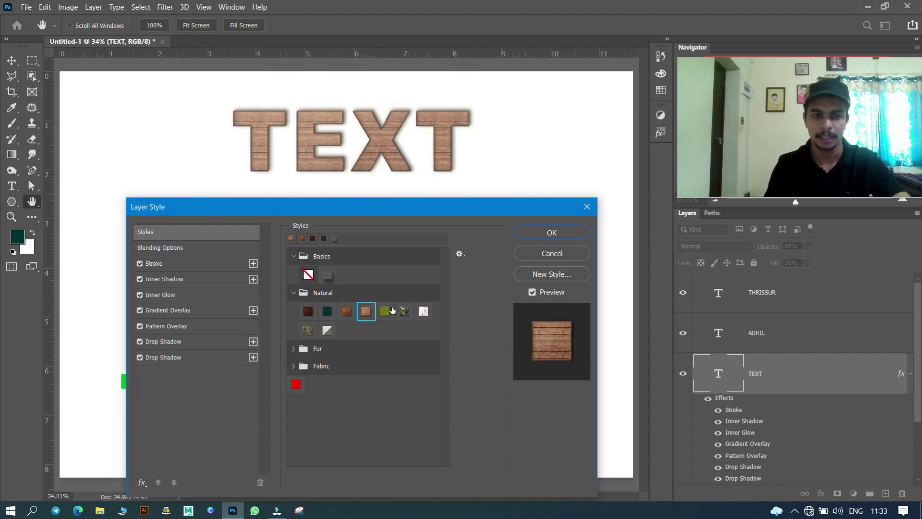
{"action": "left_click", "coordinate": [387, 312]}
{"action": "left_click", "coordinate": [404, 311]}
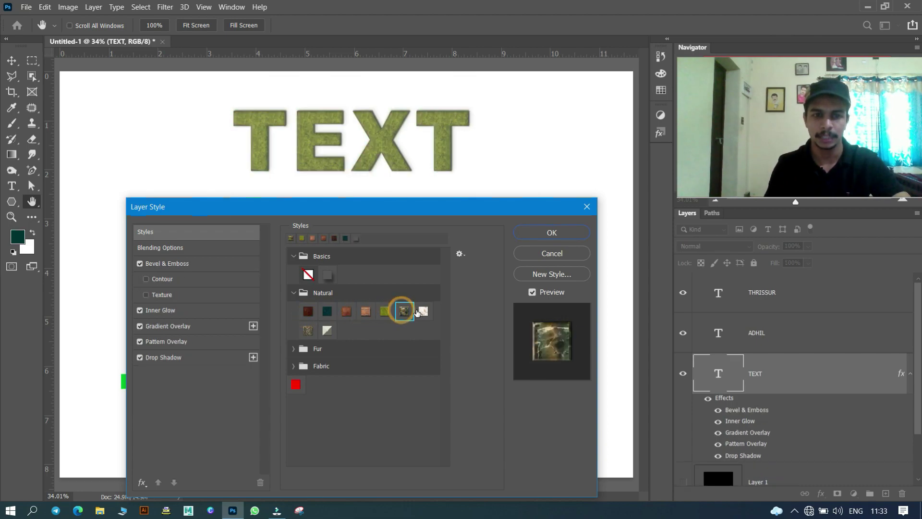
{"action": "left_click", "coordinate": [307, 330]}
{"action": "left_click", "coordinate": [327, 330]}
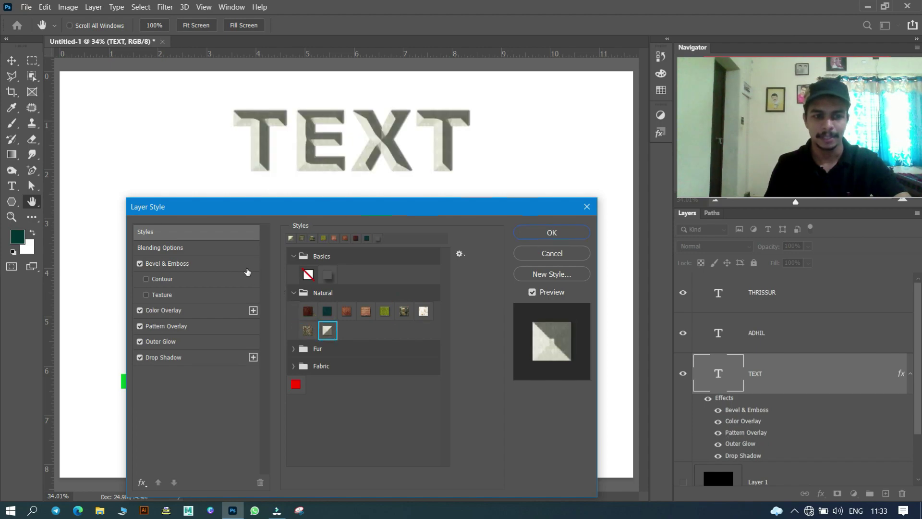
{"action": "left_click", "coordinate": [310, 330]}
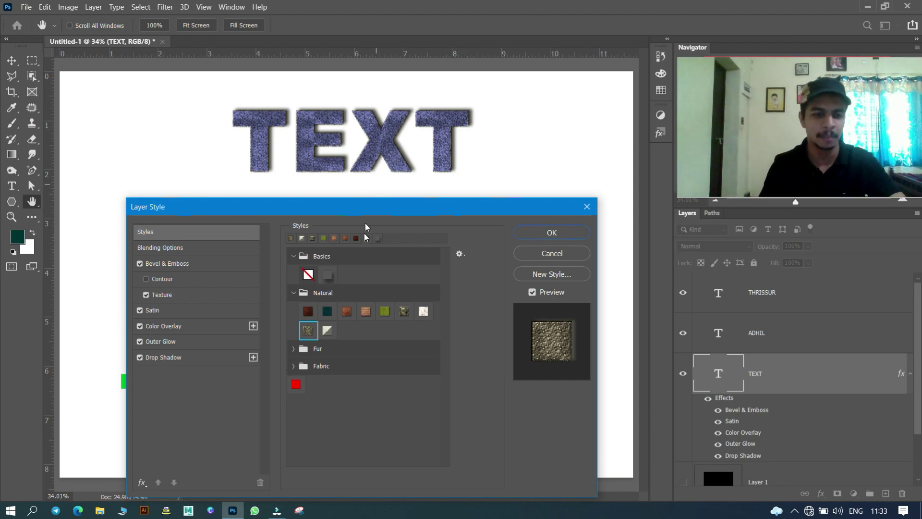
- Try wood, dark stone, green and white marble presets, then clear TEXT with No Style
{"action": "left_click", "coordinate": [346, 312]}
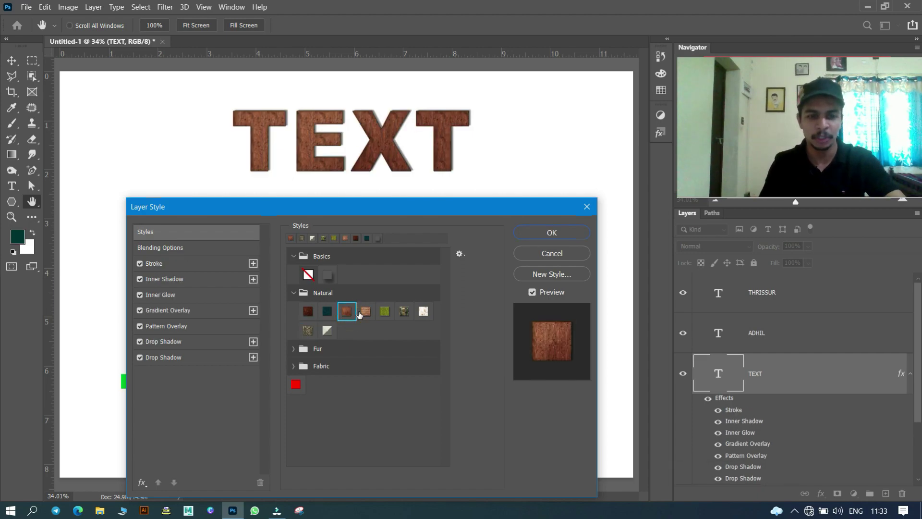
{"action": "left_click", "coordinate": [365, 312]}
{"action": "left_click", "coordinate": [398, 316]}
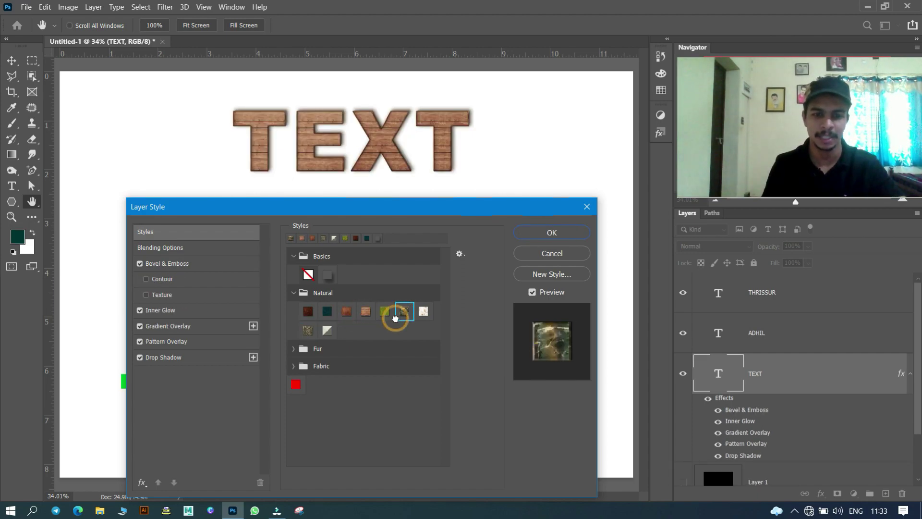
{"action": "left_click", "coordinate": [384, 311]}
{"action": "left_click", "coordinate": [423, 311]}
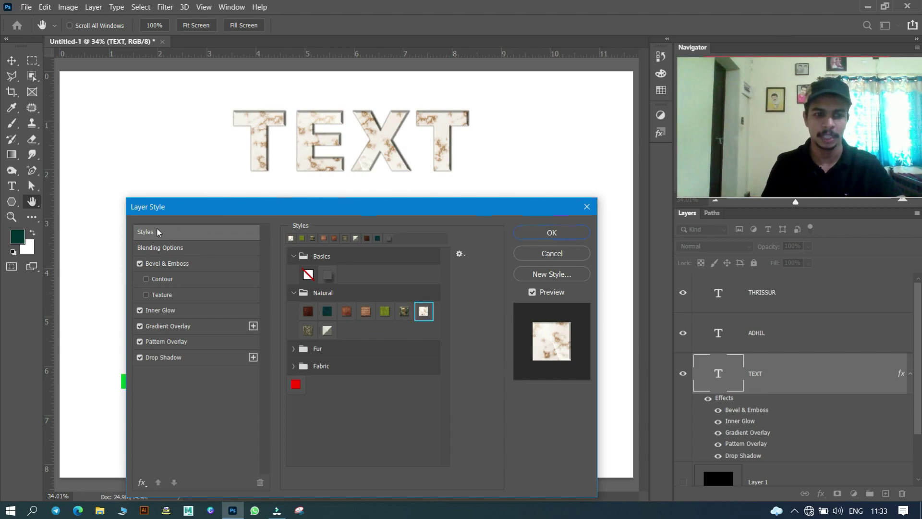
{"action": "left_click_drag", "start_coordinate": [391, 204], "coordinate": [411, 130]}
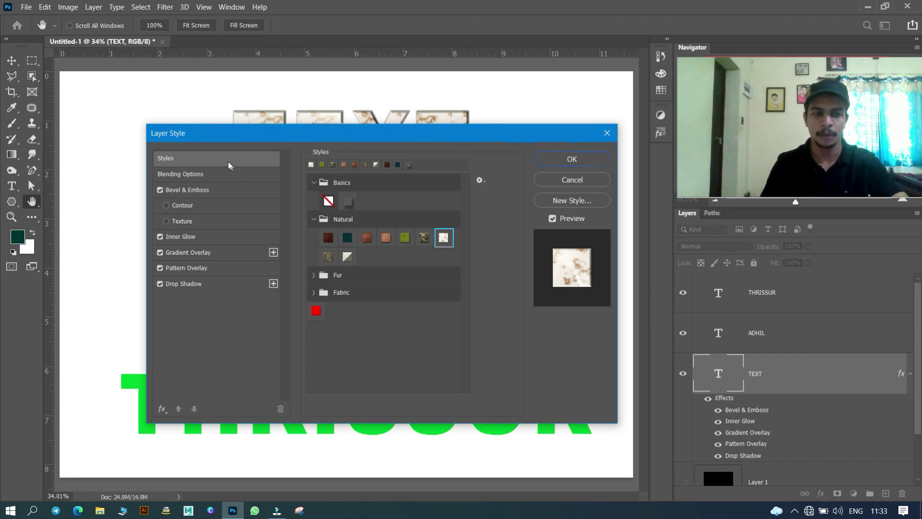
{"action": "left_click", "coordinate": [178, 175]}
{"action": "left_click", "coordinate": [167, 159]}
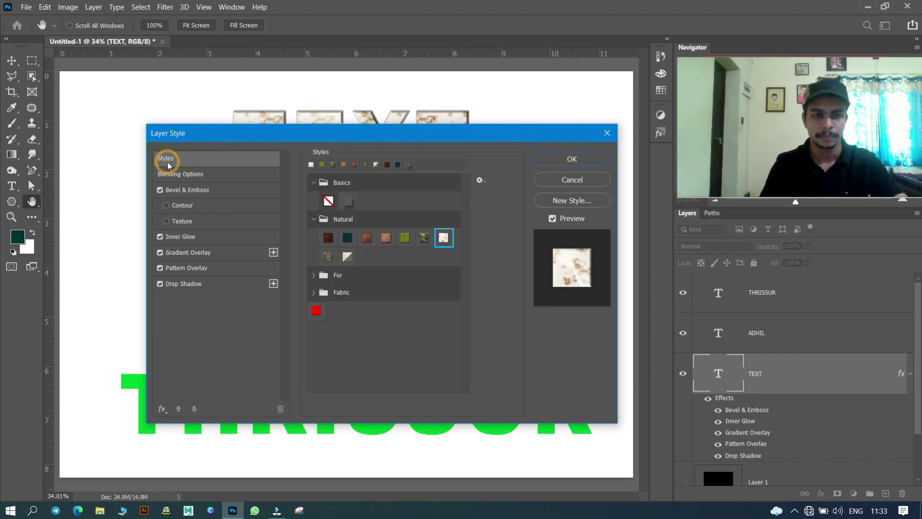
{"action": "left_click", "coordinate": [328, 201]}
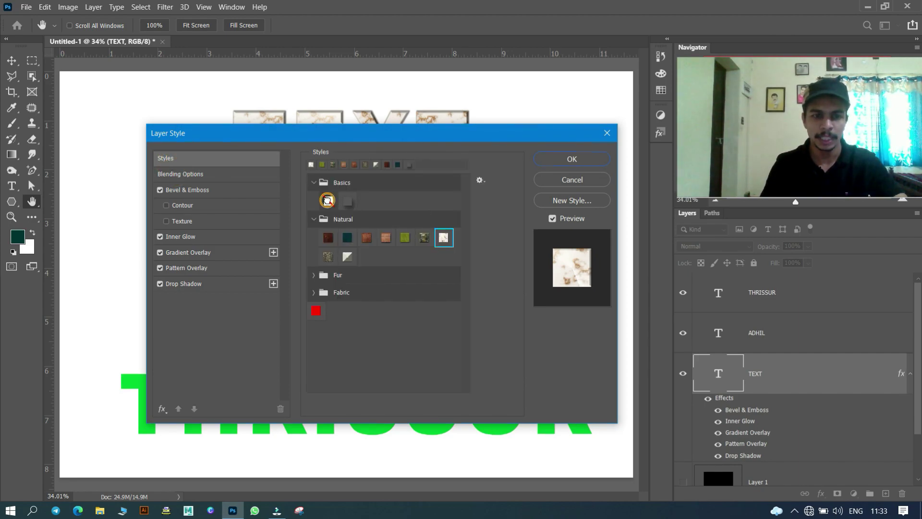
- Add a Drop Shadow to TEXT, briefly trying Bevel & Emboss with Contour before removing it
{"action": "left_click", "coordinate": [200, 177]}
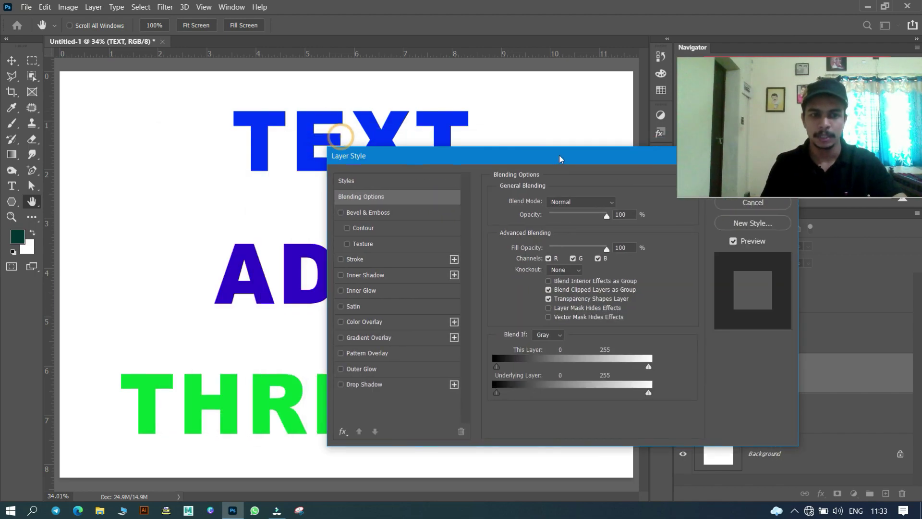
{"action": "left_click_drag", "start_coordinate": [341, 140], "coordinate": [559, 158]}
{"action": "left_click_drag", "start_coordinate": [484, 161], "coordinate": [488, 186]}
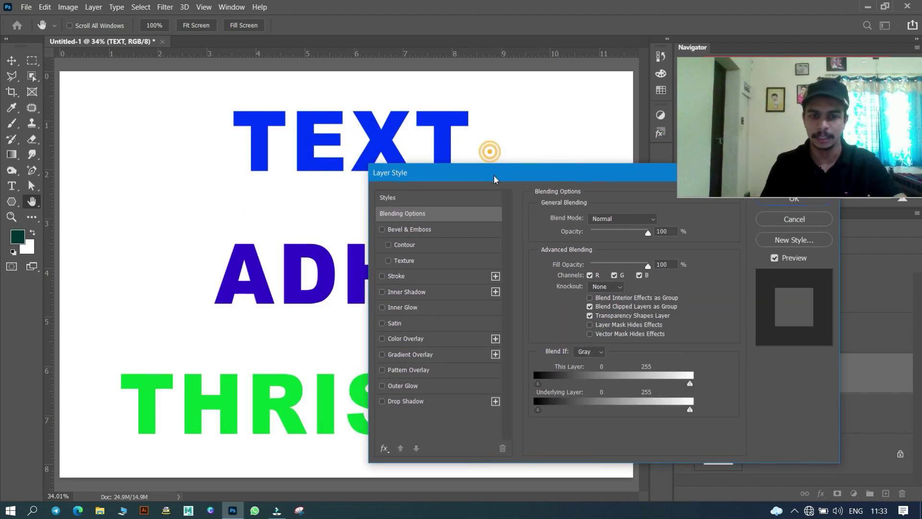
{"action": "left_click", "coordinate": [396, 406]}
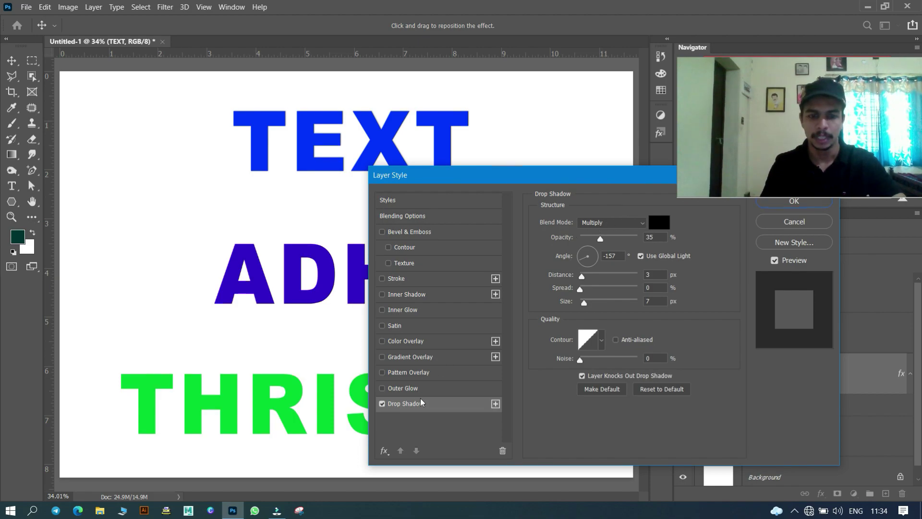
{"action": "left_click", "coordinate": [382, 404]}
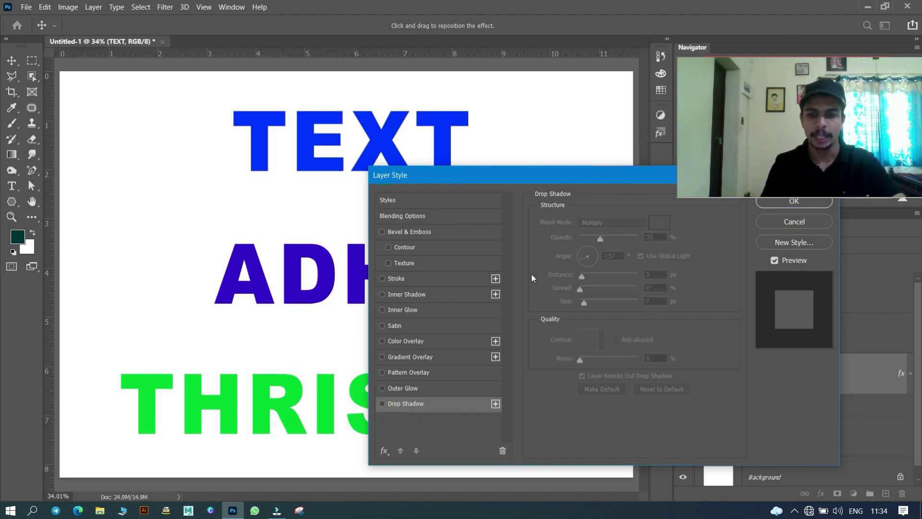
{"action": "left_click", "coordinate": [382, 405]}
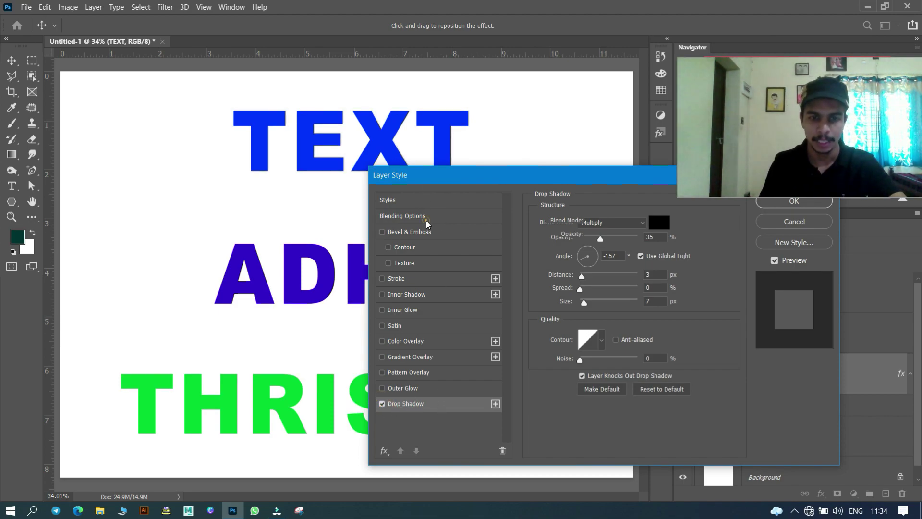
{"action": "left_click", "coordinate": [421, 214]}
{"action": "left_click", "coordinate": [387, 404]}
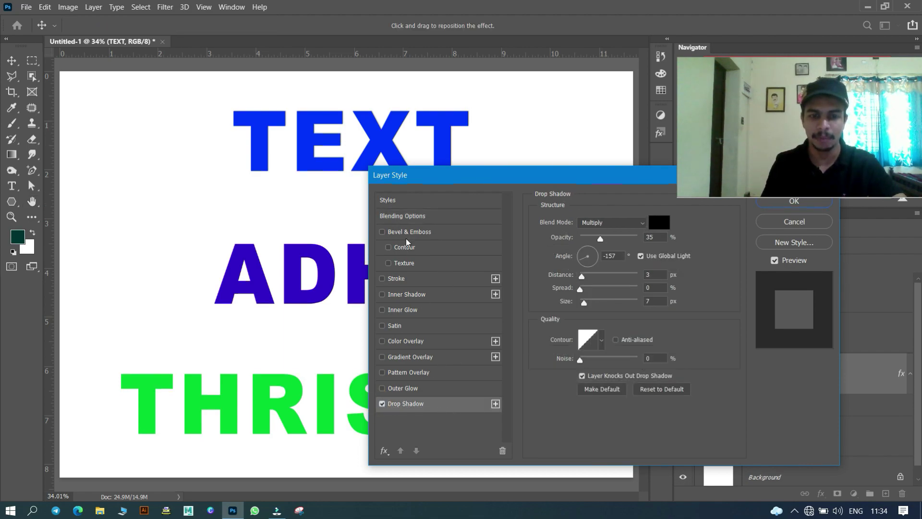
{"action": "left_click", "coordinate": [415, 220]}
{"action": "left_click", "coordinate": [426, 246]}
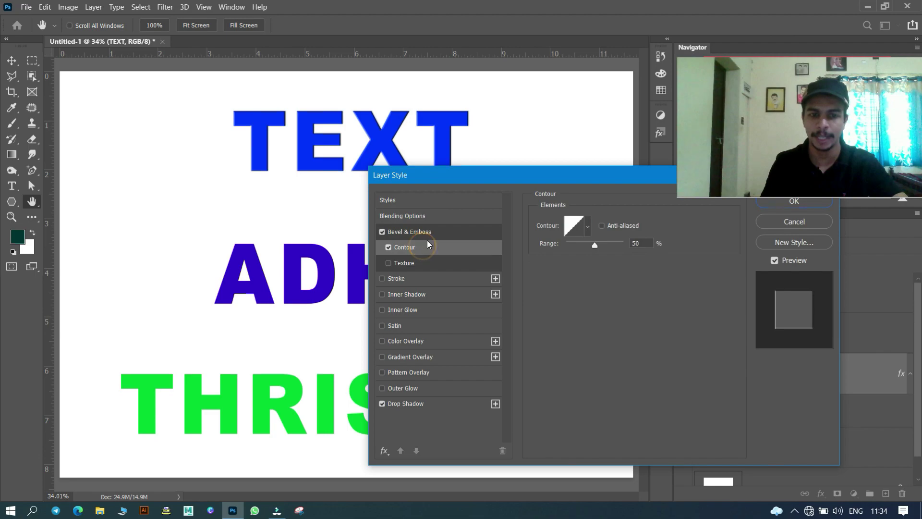
{"action": "left_click", "coordinate": [387, 247]}
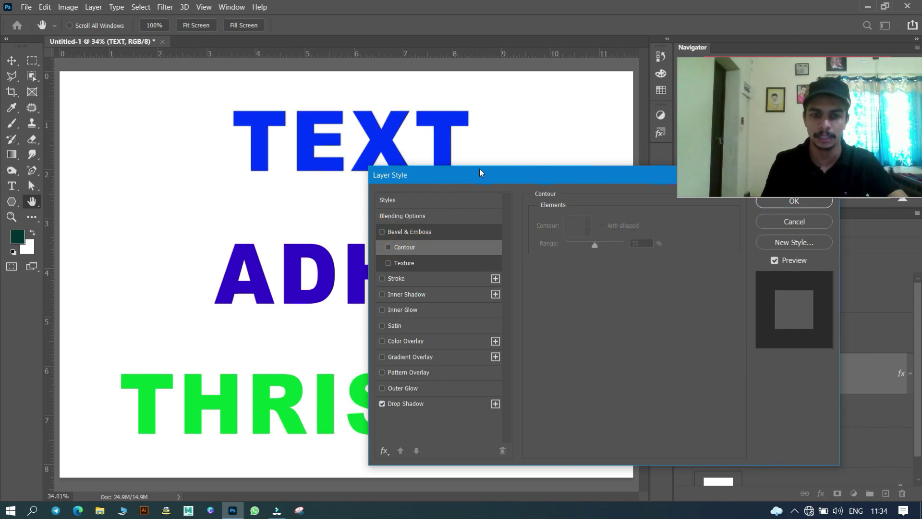
{"action": "left_click_drag", "start_coordinate": [486, 182], "coordinate": [252, 179]}
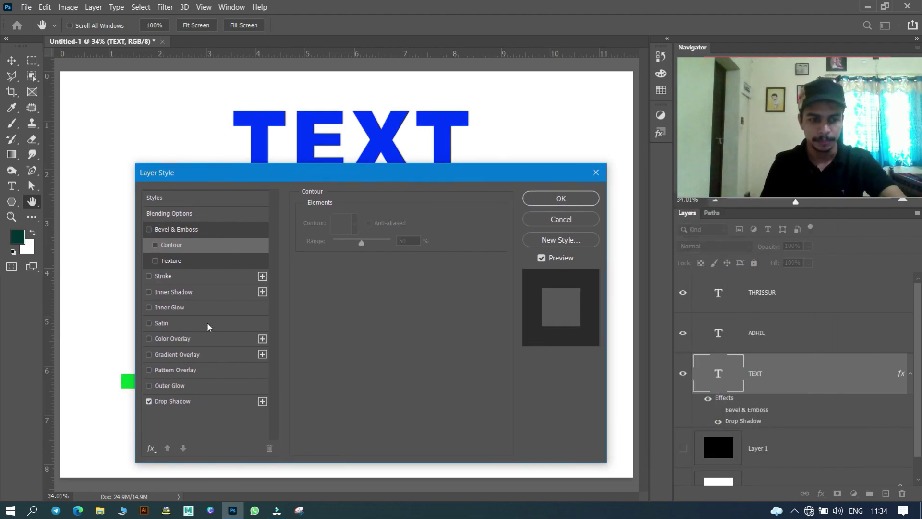
- Enable Gradient Overlay, Color Overlay, Satin, Inner Glow, Inner Shadow and Stroke on TEXT, then confirm
{"action": "left_click", "coordinate": [149, 385]}
{"action": "left_click", "coordinate": [149, 369]}
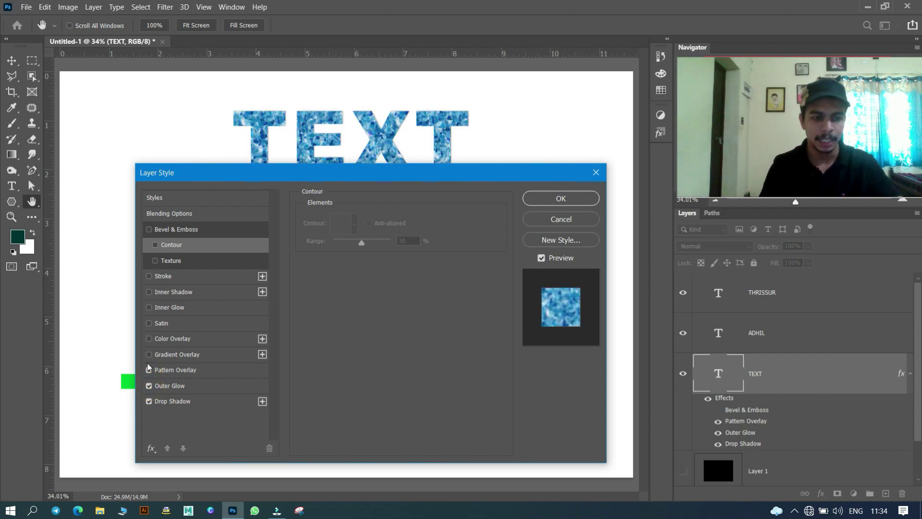
{"action": "left_click", "coordinate": [149, 354]}
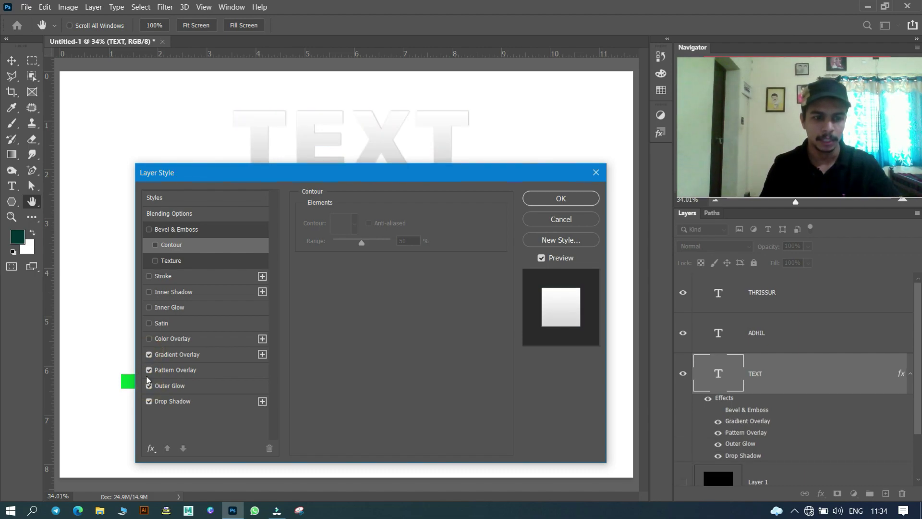
{"action": "left_click", "coordinate": [148, 369]}
{"action": "left_click", "coordinate": [148, 385]}
{"action": "left_click", "coordinate": [149, 338]}
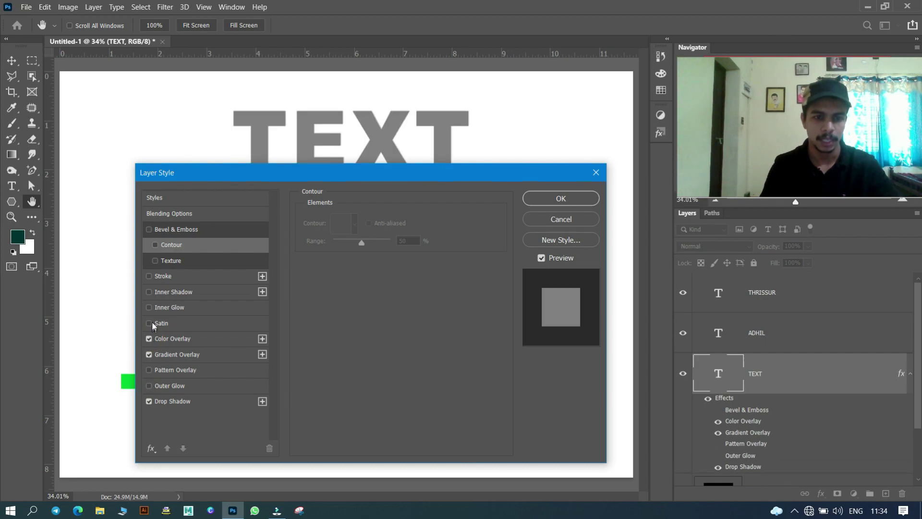
{"action": "left_click", "coordinate": [149, 322]}
{"action": "left_click", "coordinate": [149, 307]}
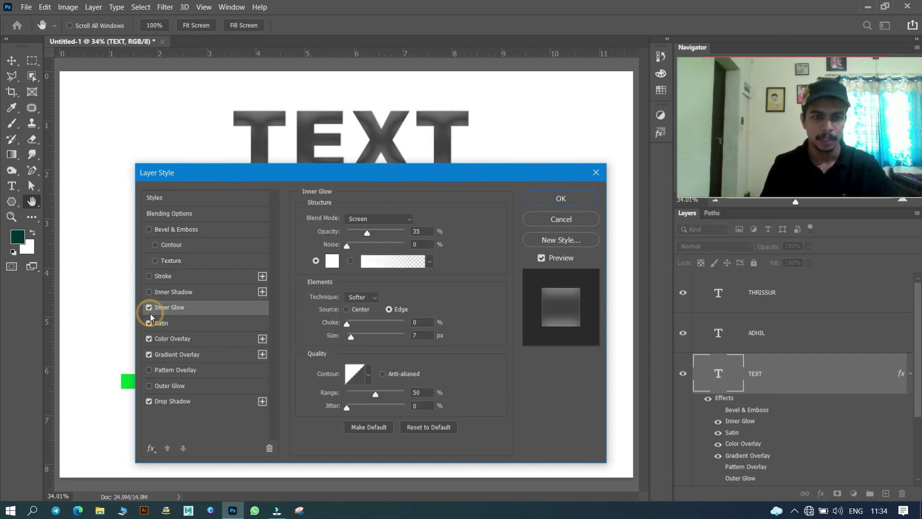
{"action": "left_click", "coordinate": [149, 292]}
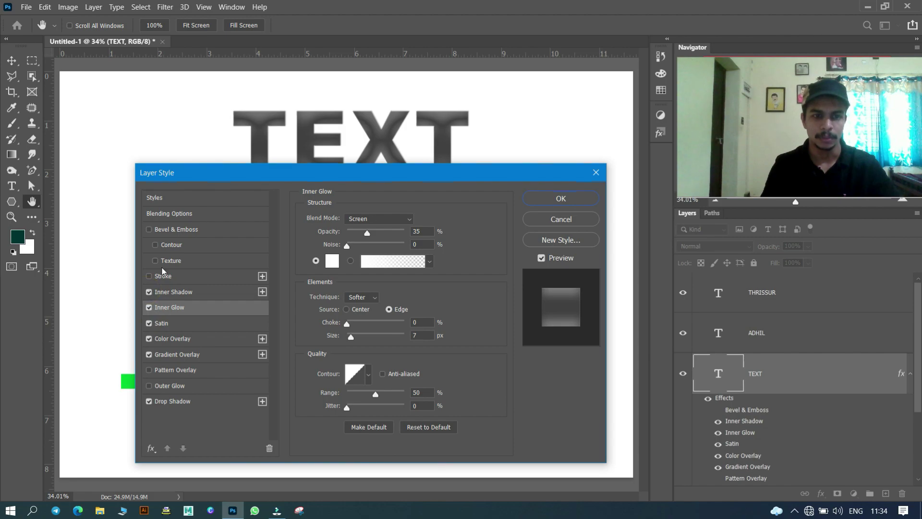
{"action": "left_click", "coordinate": [149, 276]}
{"action": "left_click_drag", "start_coordinate": [346, 179], "coordinate": [280, 208]}
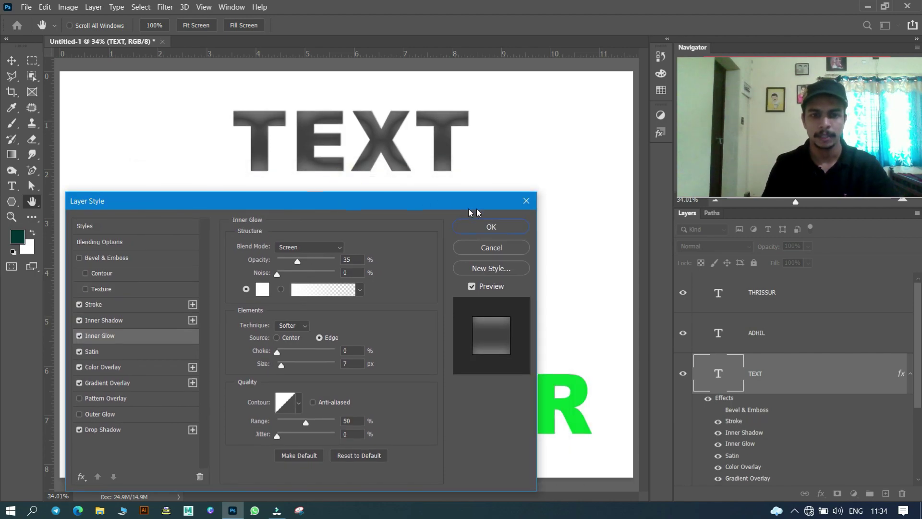
{"action": "left_click", "coordinate": [508, 215]}
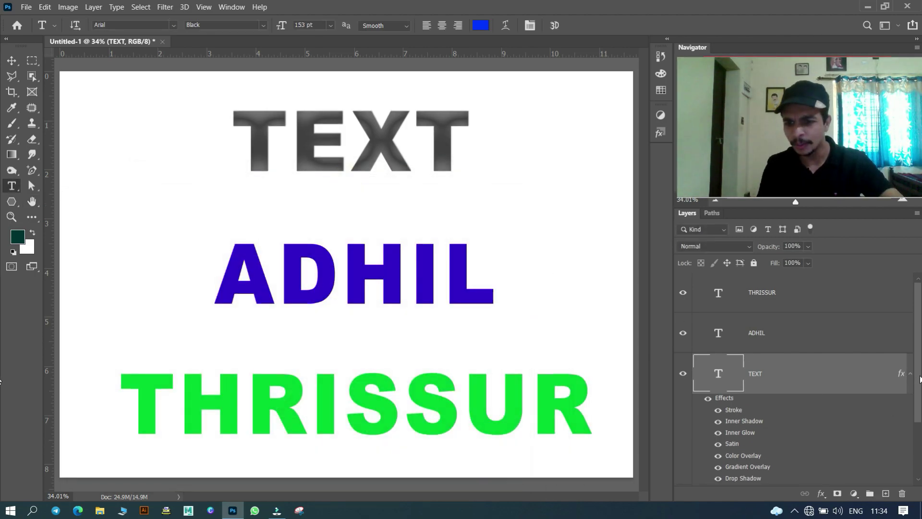
- Select the ADHIL layer and open its Layer Style dialog
{"action": "scroll", "coordinate": [792, 380], "scroll_direction": "down", "scroll_amount": 2}
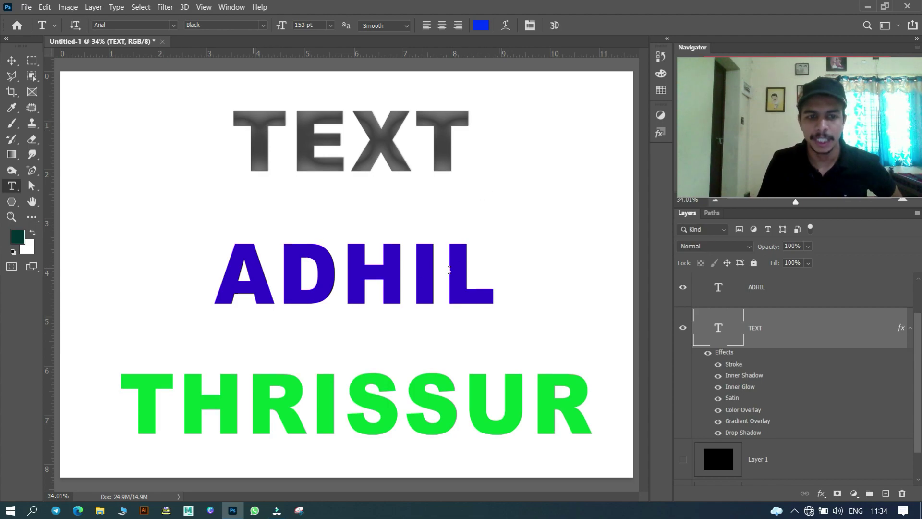
{"action": "left_click", "coordinate": [815, 291]}
{"action": "double_click", "coordinate": [872, 288]}
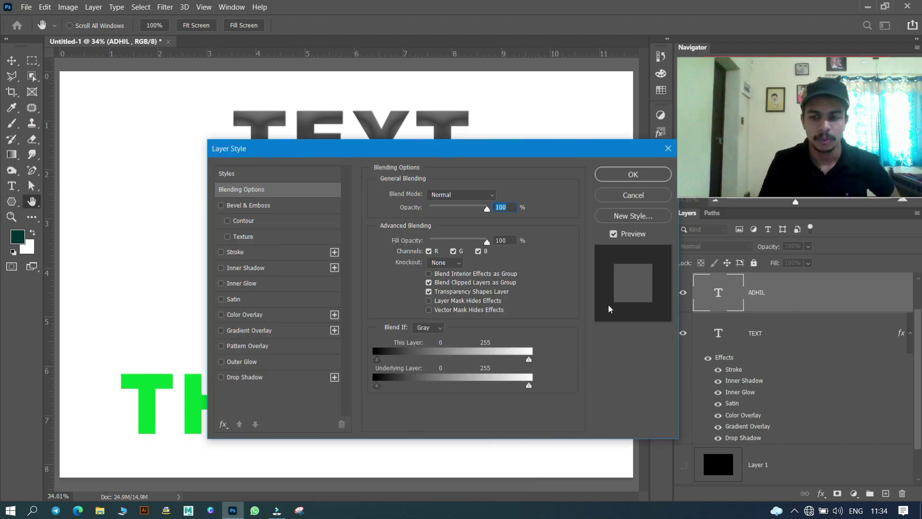
- Try Inner Shadow and Inner Glow on ADHIL, then remove them and close the dialog
{"action": "left_click", "coordinate": [222, 283]}
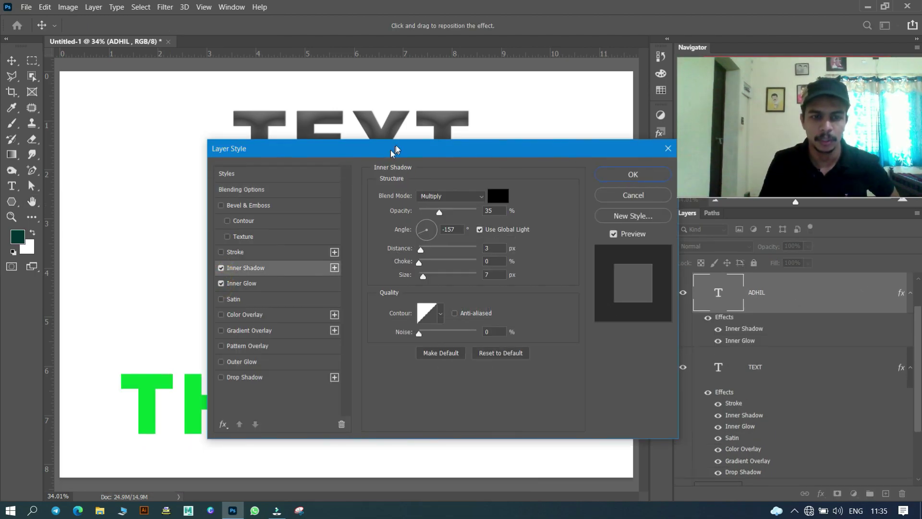
{"action": "left_click_drag", "start_coordinate": [395, 149], "coordinate": [532, 278]}
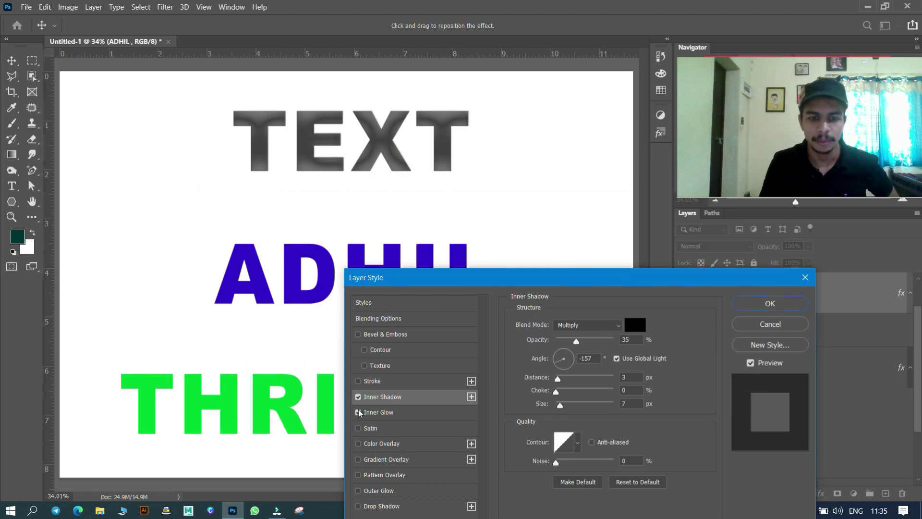
{"action": "left_click", "coordinate": [358, 412]}
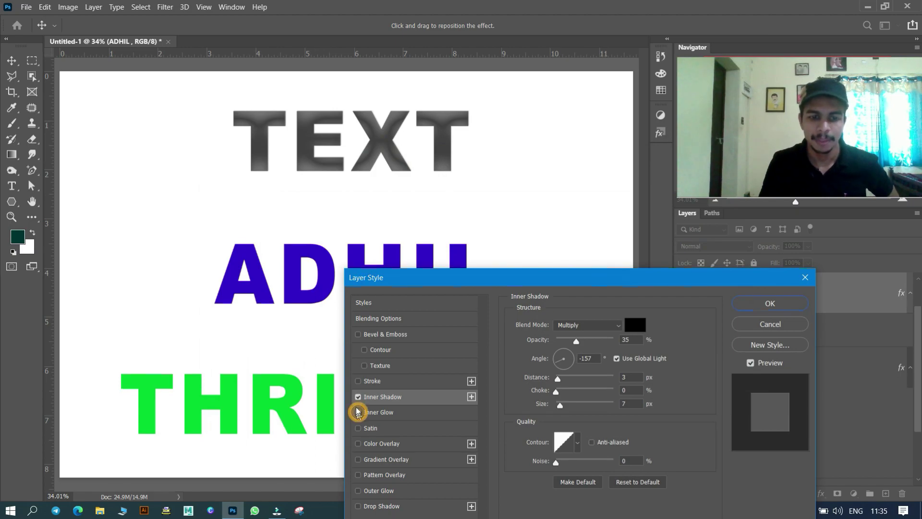
{"action": "left_click", "coordinate": [804, 278]}
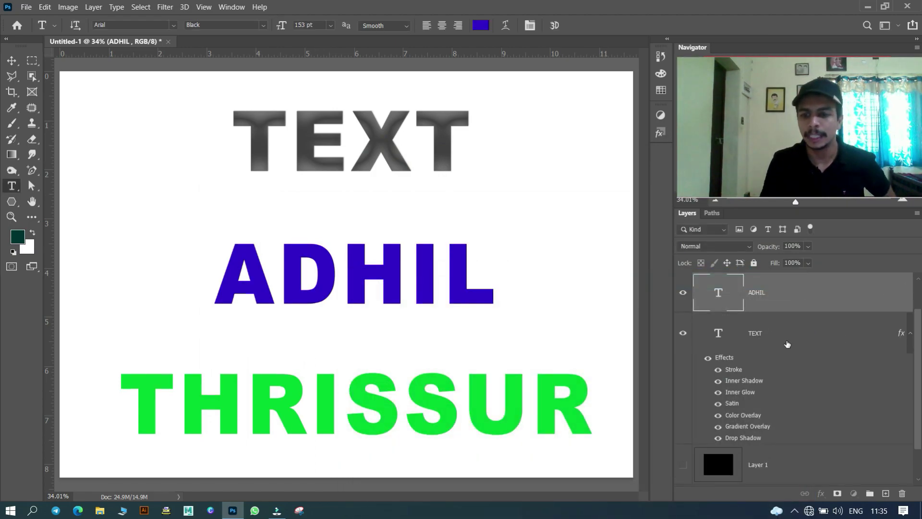
{"action": "left_click", "coordinate": [788, 343]}
{"action": "right_click", "coordinate": [865, 334]}
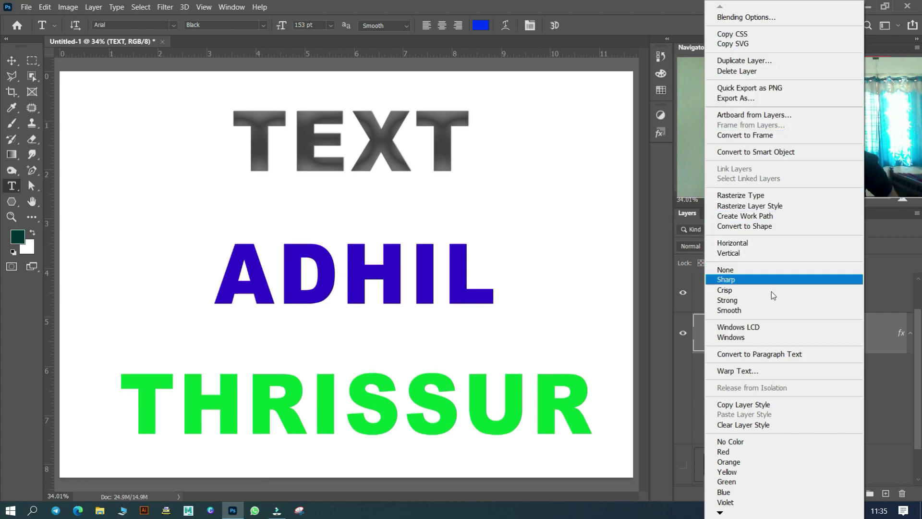
{"action": "left_click", "coordinate": [726, 405]}
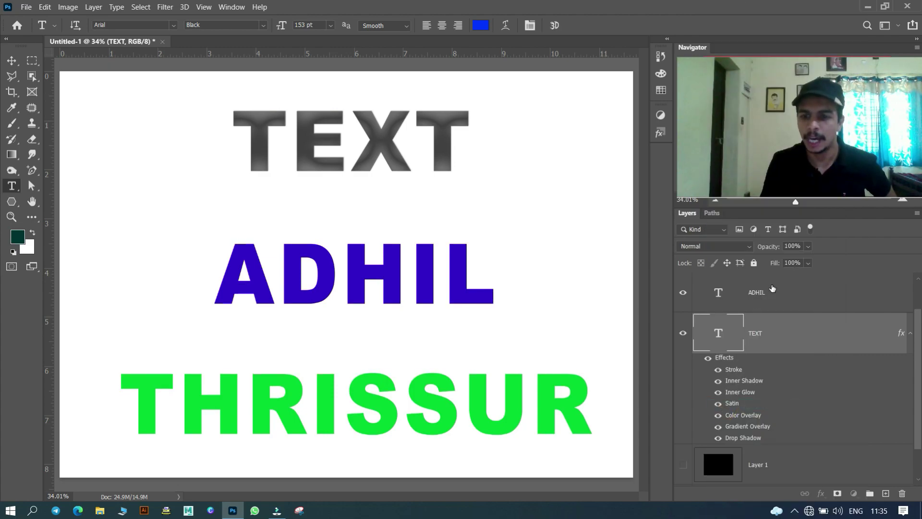
{"action": "left_click", "coordinate": [763, 294]}
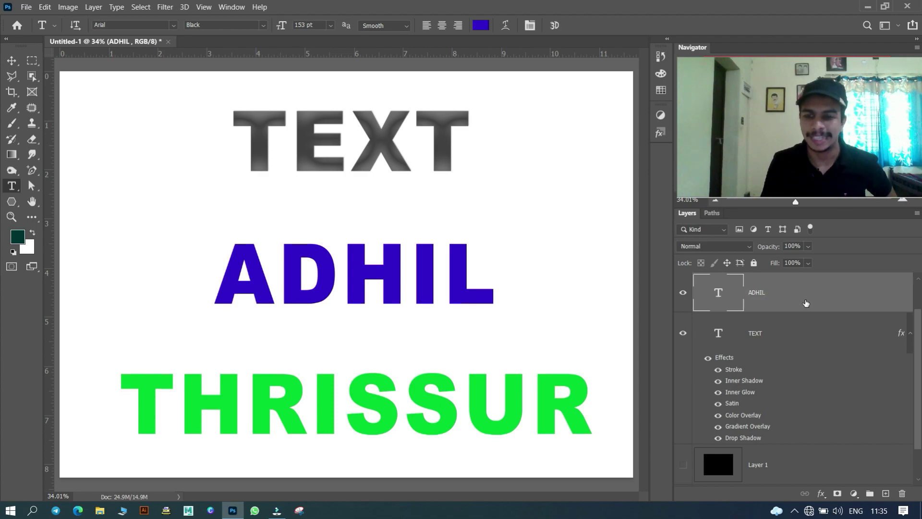
{"action": "right_click", "coordinate": [854, 301]}
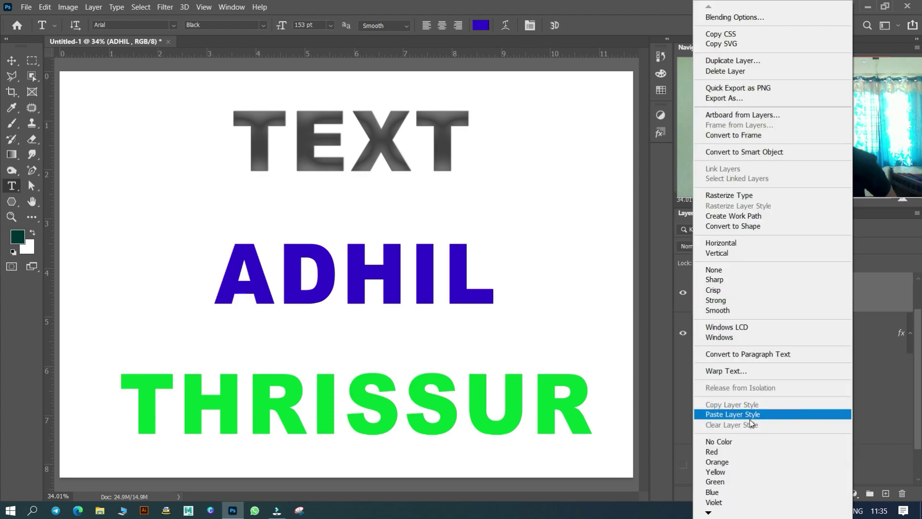
{"action": "left_click", "coordinate": [749, 416]}
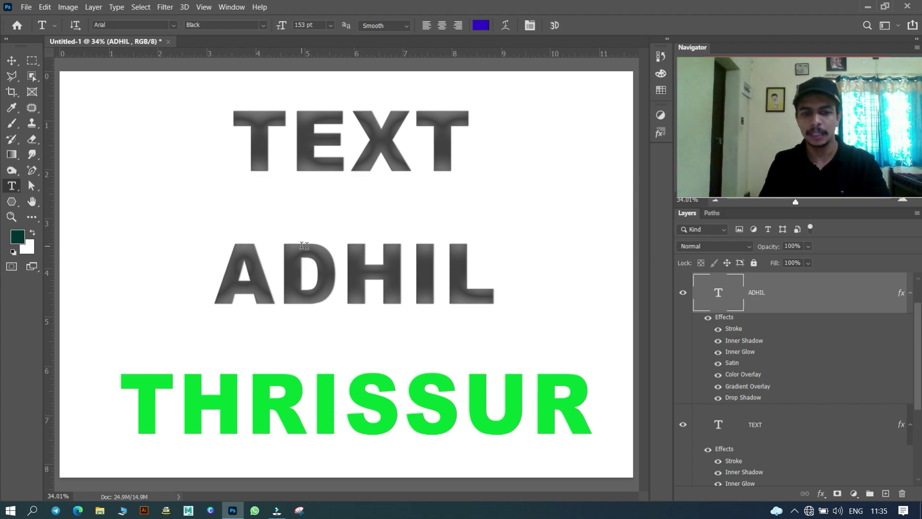
{"action": "key", "text": "ctrl+z"}
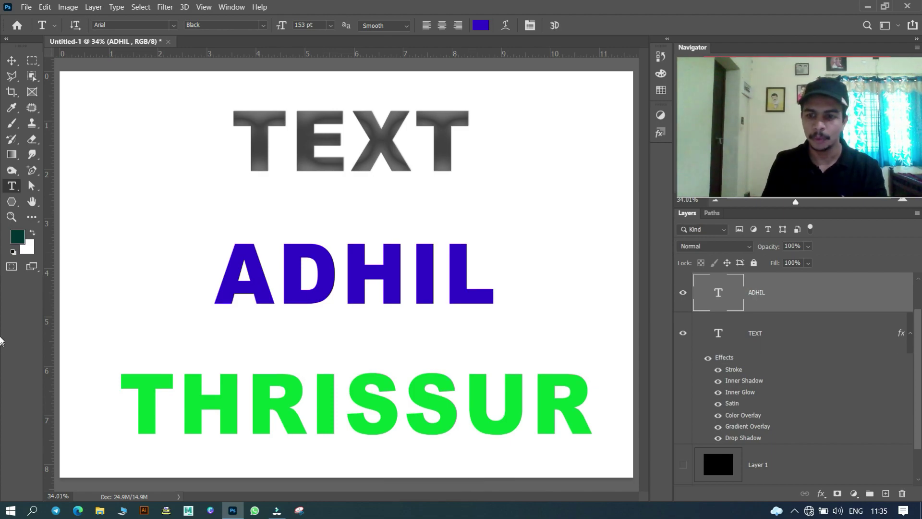
- Paste TEXT's layer style onto THRISSUR and ADHIL, then undo it
{"action": "scroll", "coordinate": [919, 349], "scroll_direction": "up", "scroll_amount": 2}
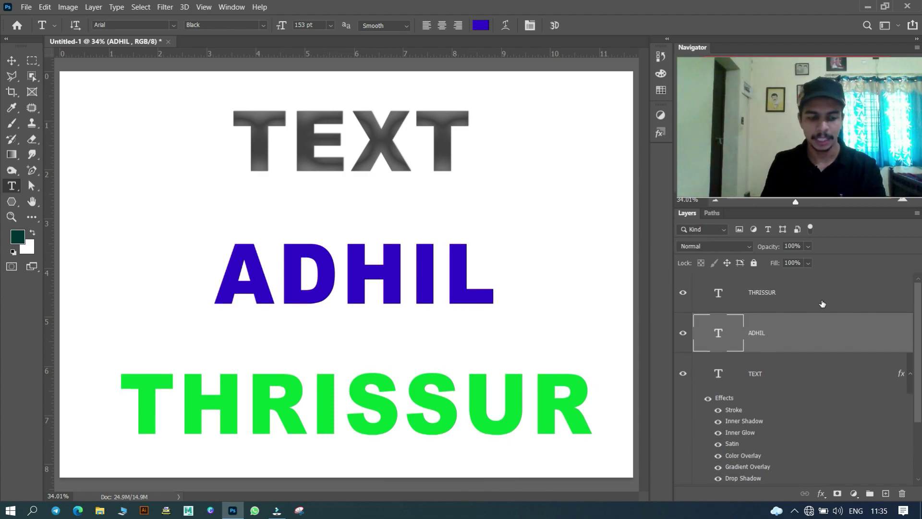
{"action": "key", "text": "ctrl"}
{"action": "left_click", "coordinate": [785, 303], "text": "ctrl"}
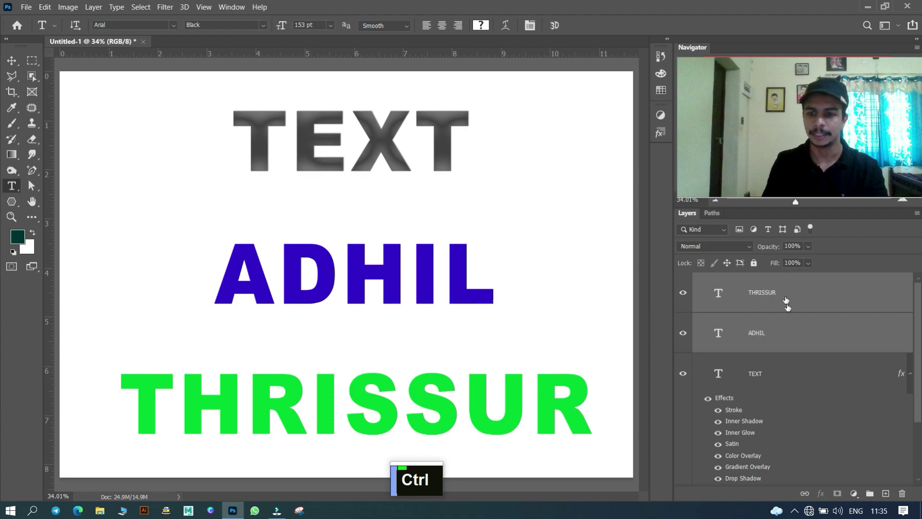
{"action": "right_click", "coordinate": [843, 335]}
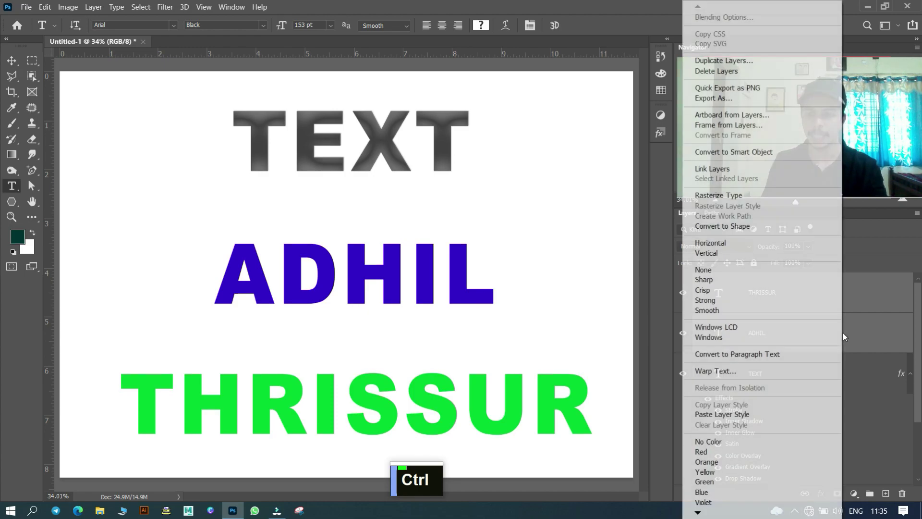
{"action": "left_click", "coordinate": [748, 415]}
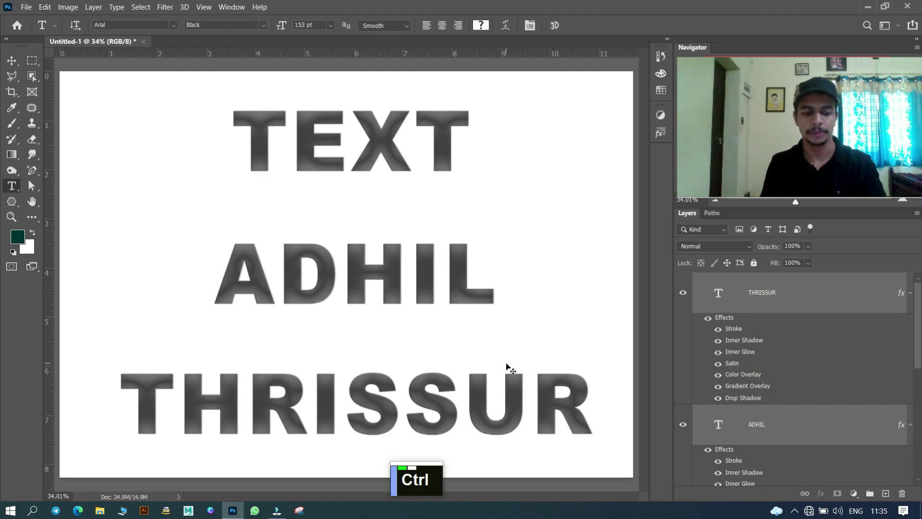
{"action": "key", "text": "ctrl+z"}
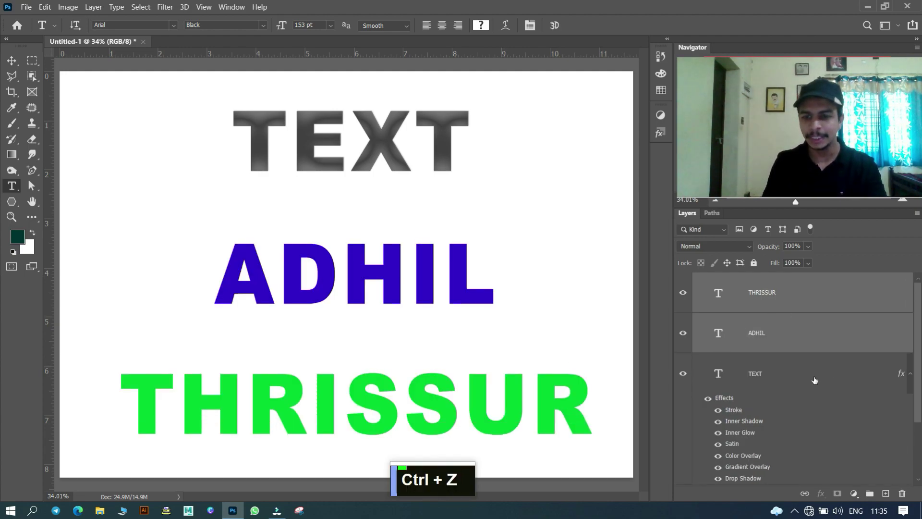
- Clear the layer style from the TEXT layer
{"action": "left_click", "coordinate": [815, 377]}
{"action": "right_click", "coordinate": [877, 364]}
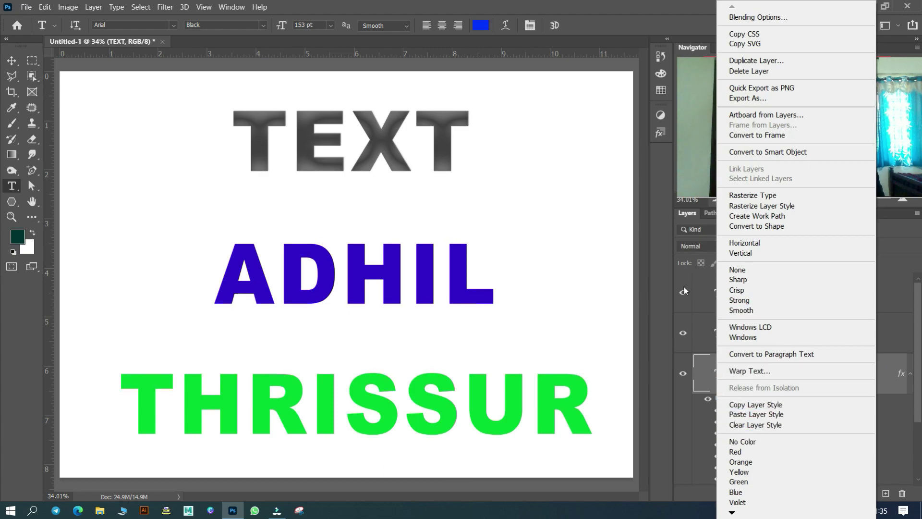
{"action": "left_click", "coordinate": [633, 254]}
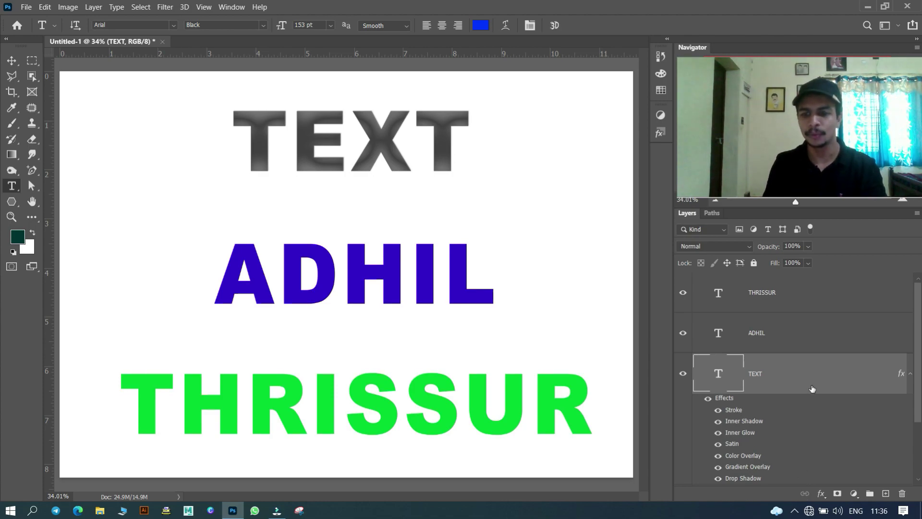
{"action": "right_click", "coordinate": [850, 380]}
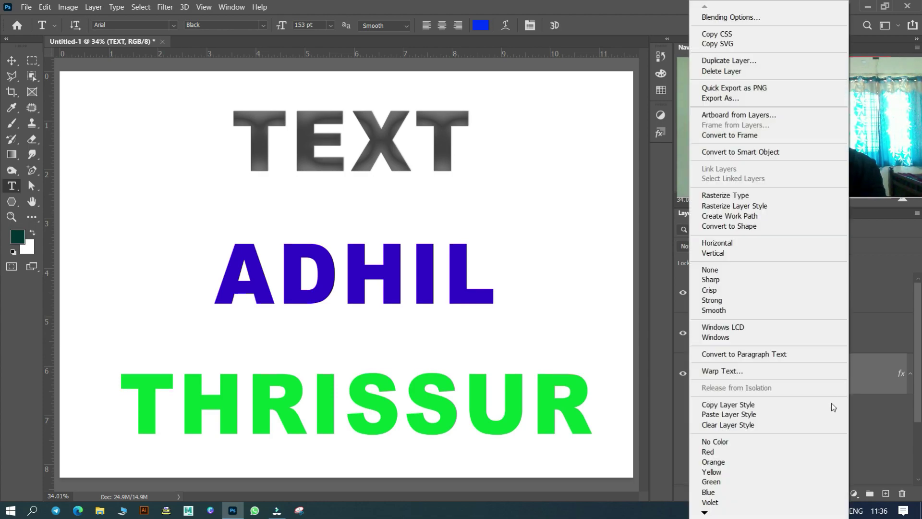
{"action": "left_click", "coordinate": [740, 425]}
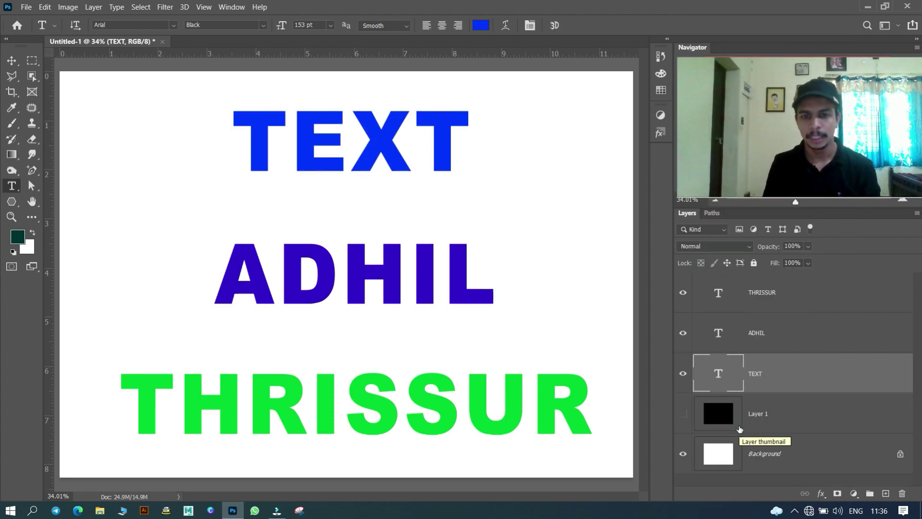
- Undo to restore TEXT's style, then hide its Inner Shadow, Satin and Color Overlay effects
{"action": "key", "text": "ctrl+z"}
{"action": "key", "text": "ctrl+z"}
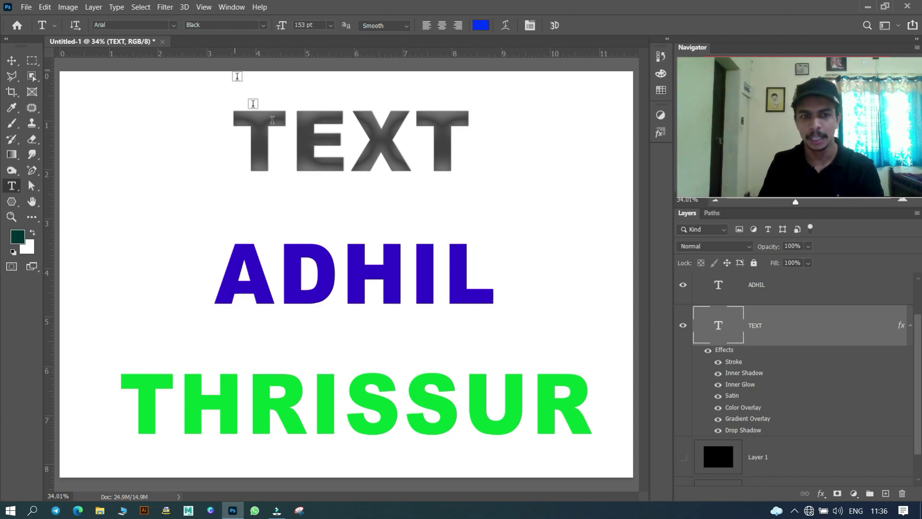
{"action": "left_click", "coordinate": [718, 373]}
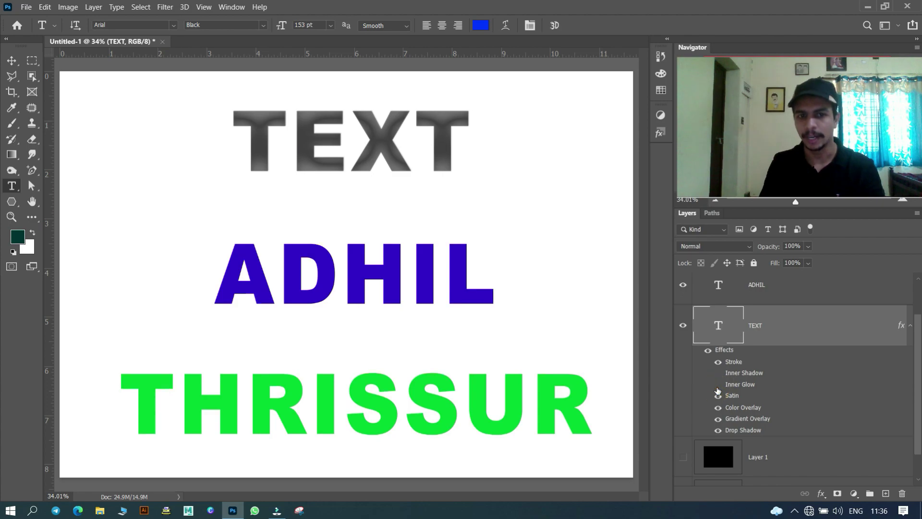
{"action": "left_click", "coordinate": [718, 397]}
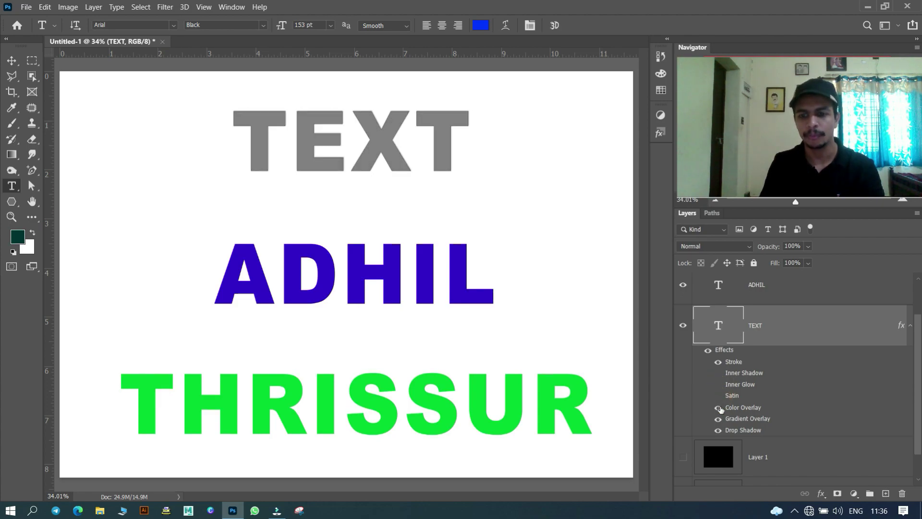
{"action": "left_click", "coordinate": [717, 407]}
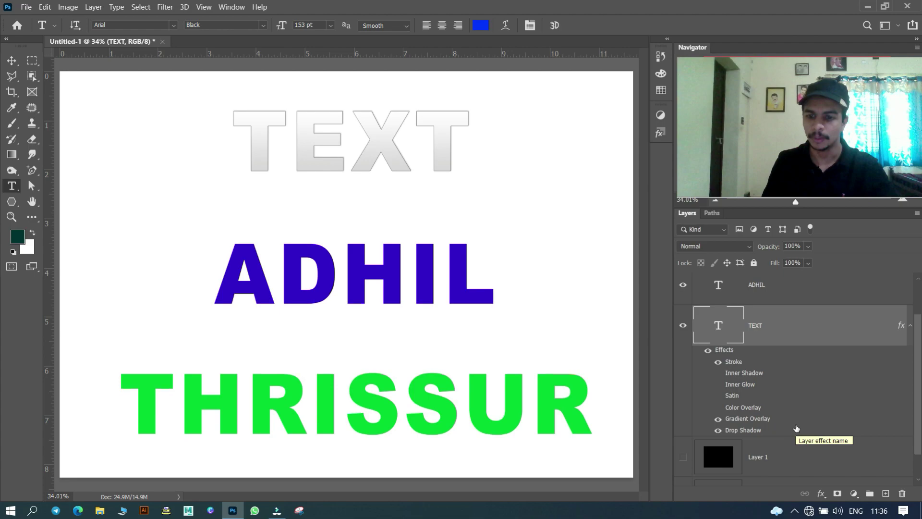
{"action": "double_click", "coordinate": [770, 419]}
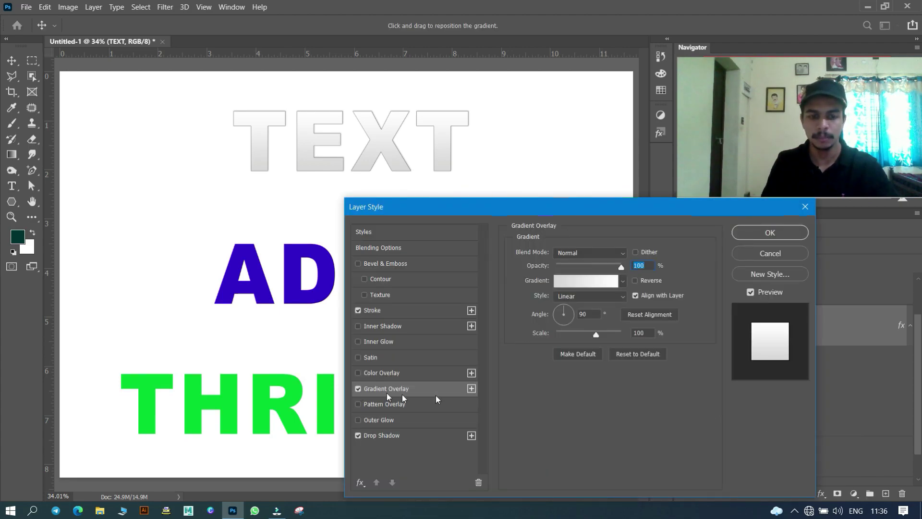
{"action": "left_click", "coordinate": [619, 281]}
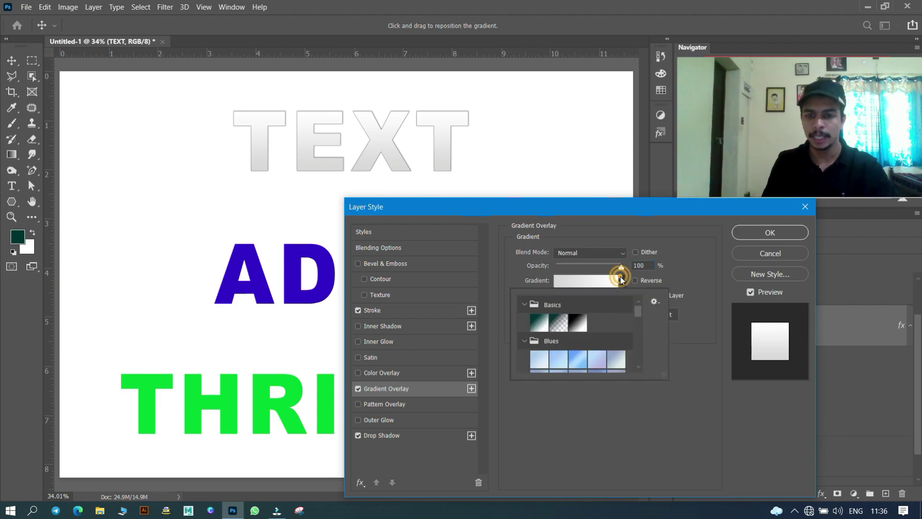
{"action": "left_click", "coordinate": [574, 361]}
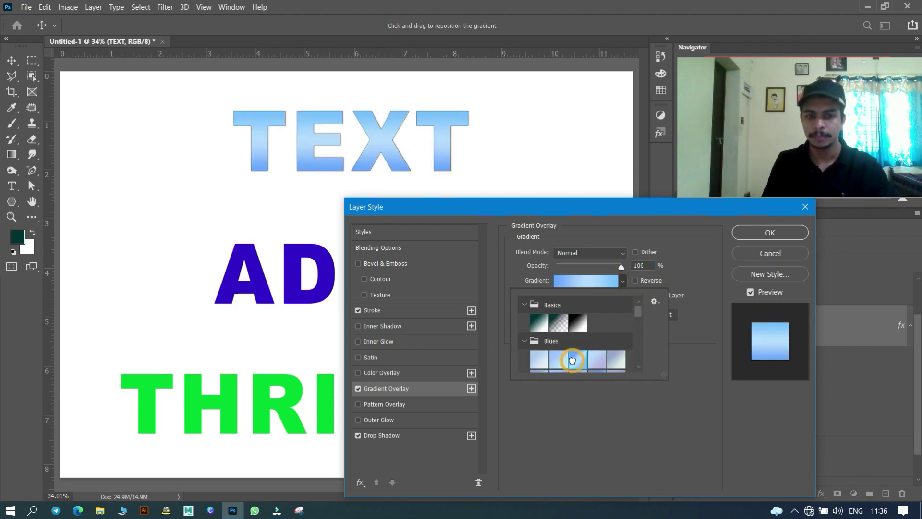
{"action": "left_click", "coordinate": [756, 232]}
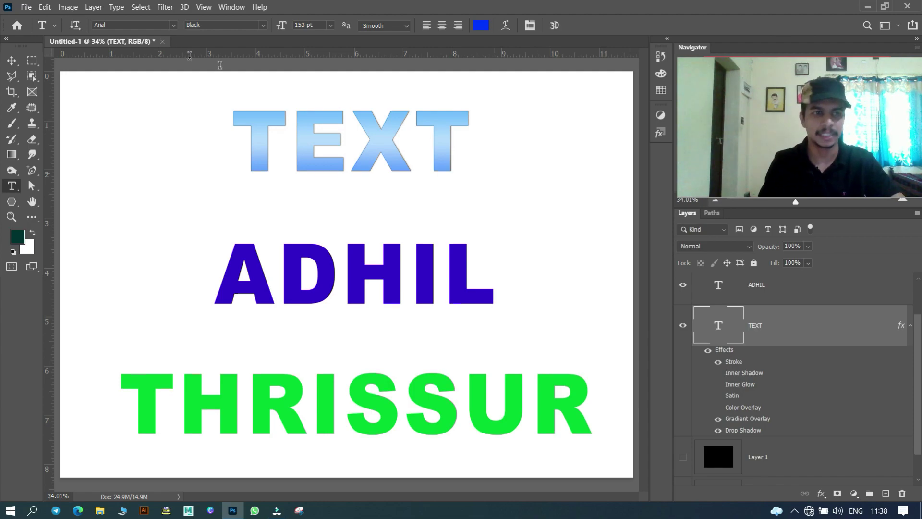
{"action": "left_click", "coordinate": [93, 7]}
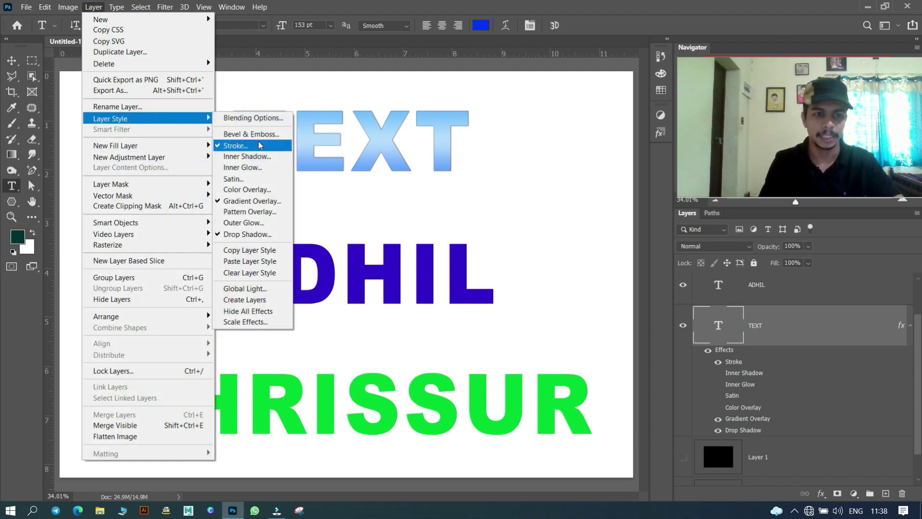
{"action": "mouse_move", "coordinate": [111, 118]}
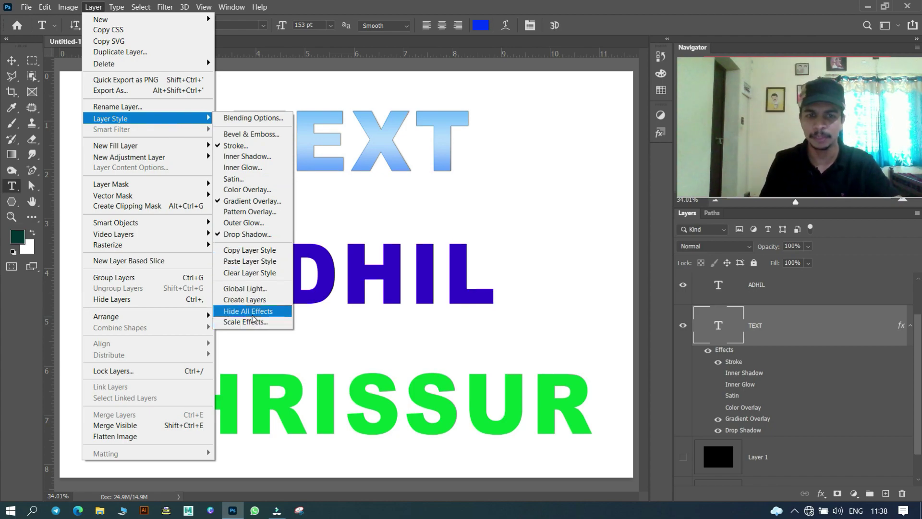
{"action": "left_click", "coordinate": [252, 312]}
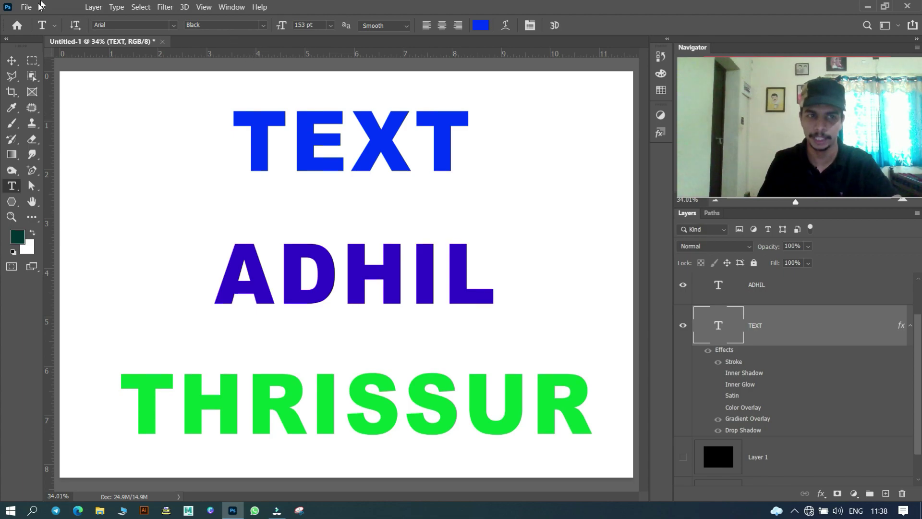
{"action": "left_click", "coordinate": [94, 7]}
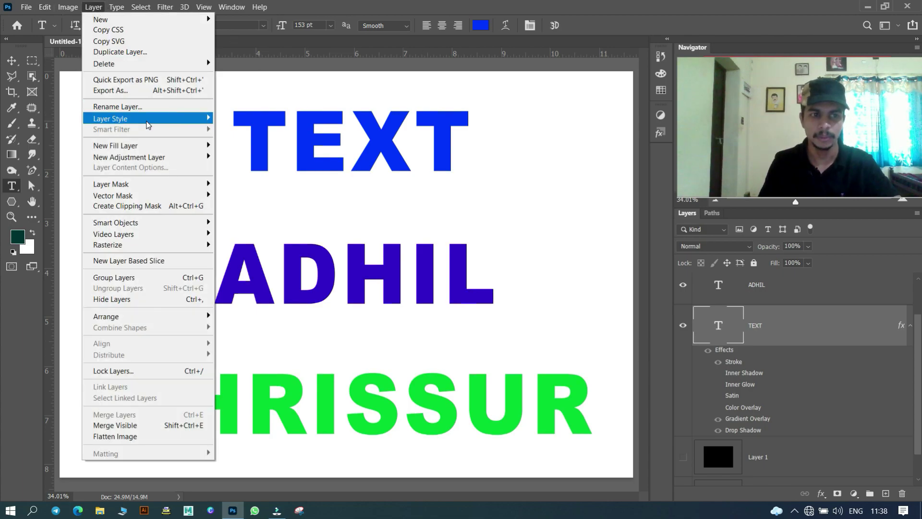
{"action": "mouse_move", "coordinate": [110, 118]}
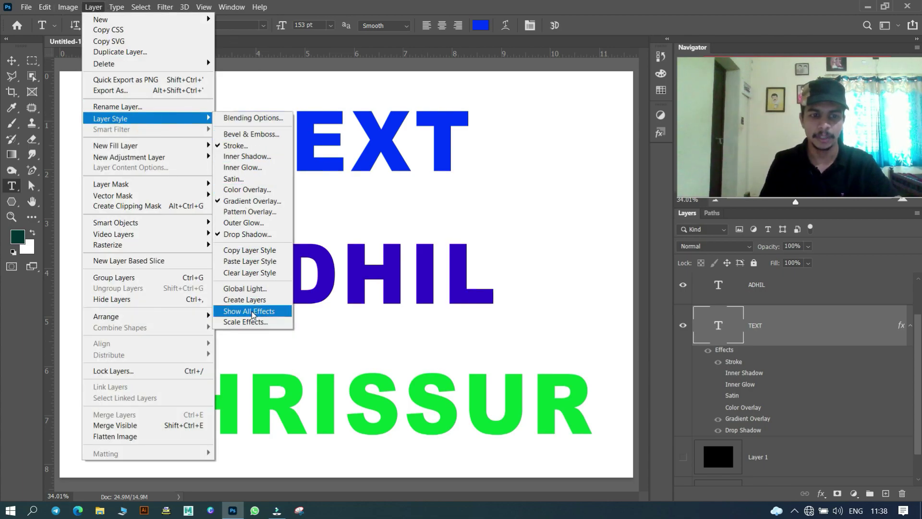
{"action": "left_click", "coordinate": [251, 311]}
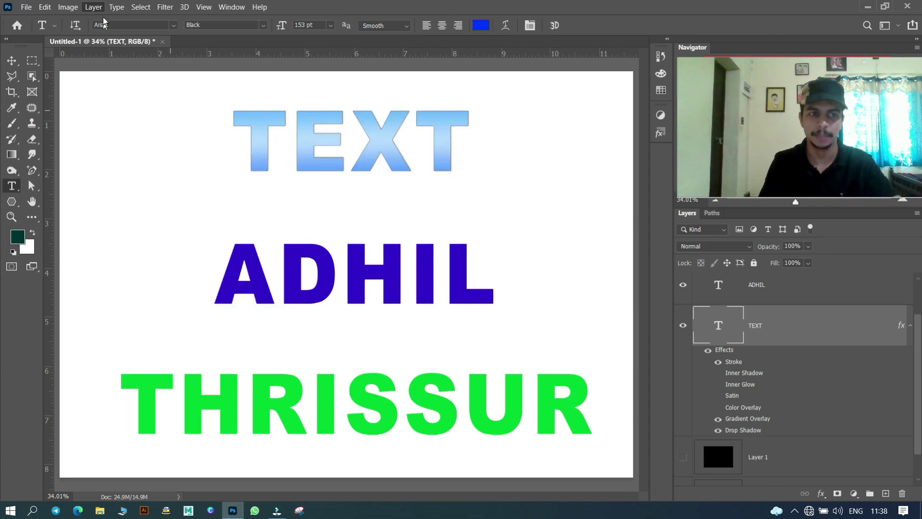
{"action": "left_click", "coordinate": [94, 6]}
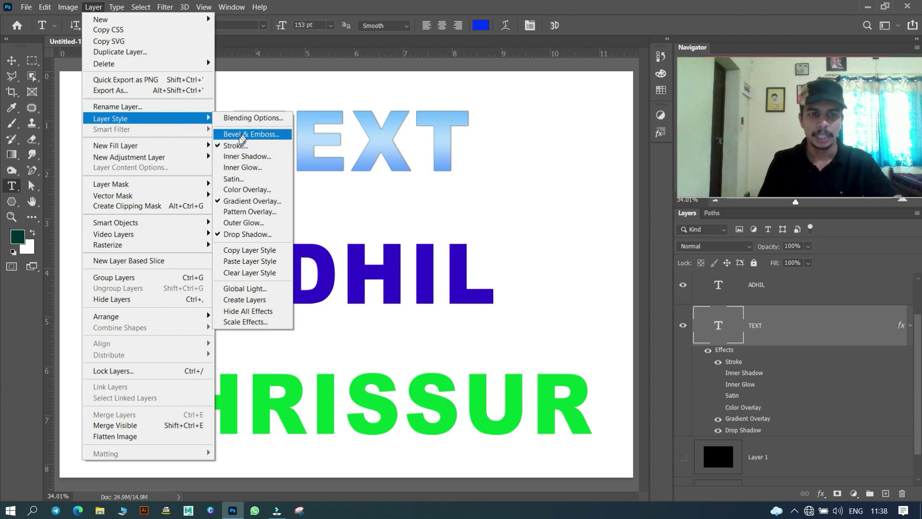
{"action": "mouse_move", "coordinate": [110, 118]}
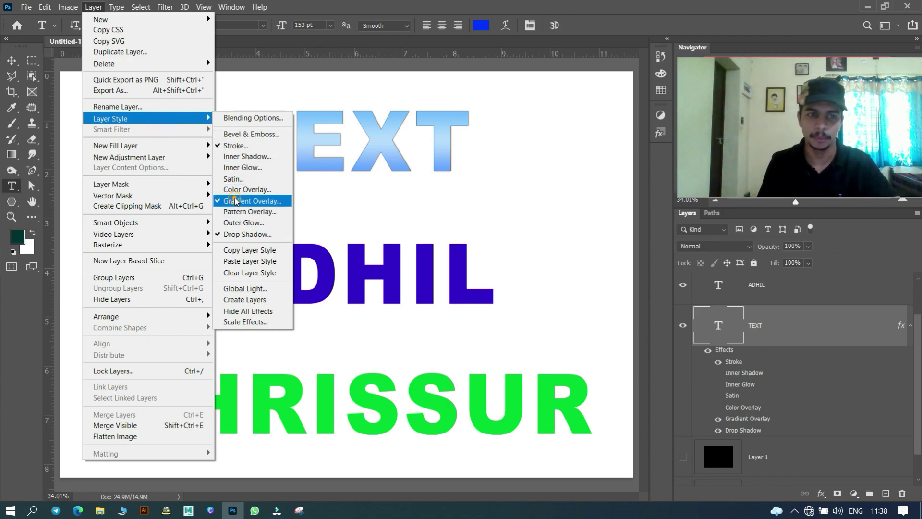
{"action": "left_click", "coordinate": [312, 315]}
{"action": "double_click", "coordinate": [717, 423]}
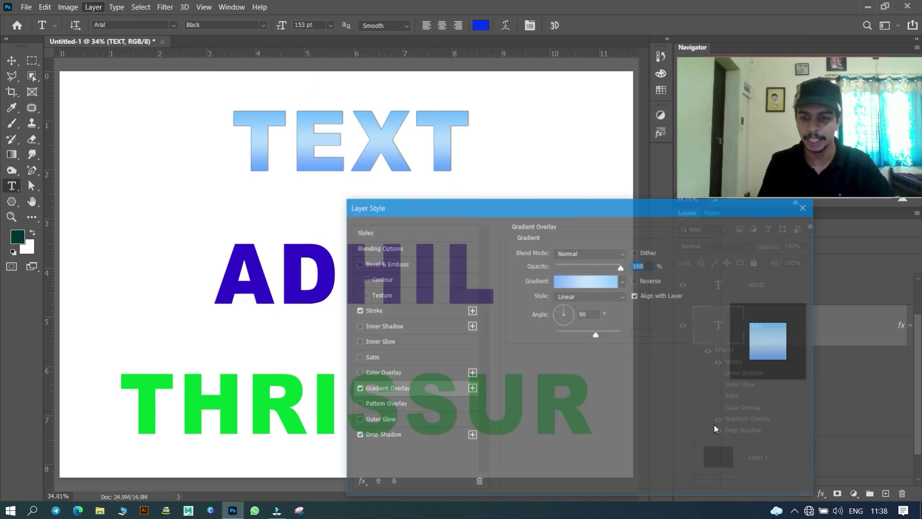
{"action": "left_click", "coordinate": [805, 207]}
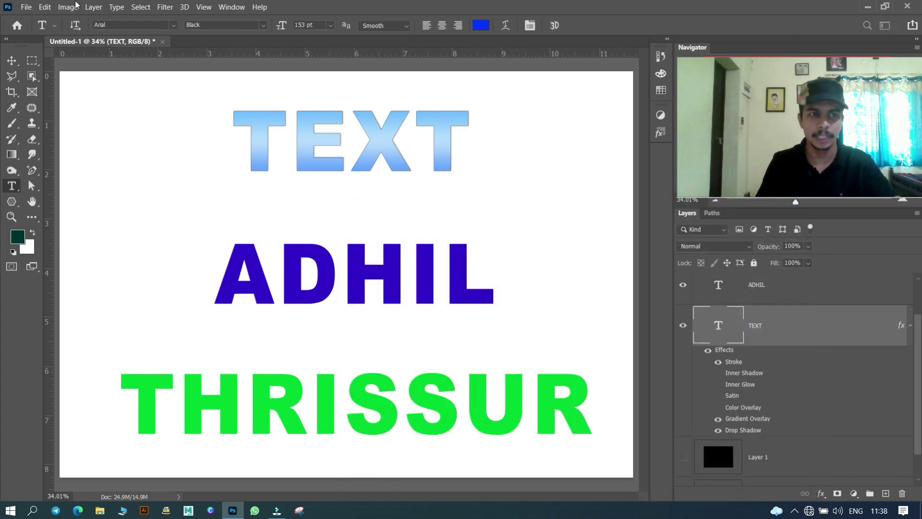
{"action": "left_click", "coordinate": [93, 6]}
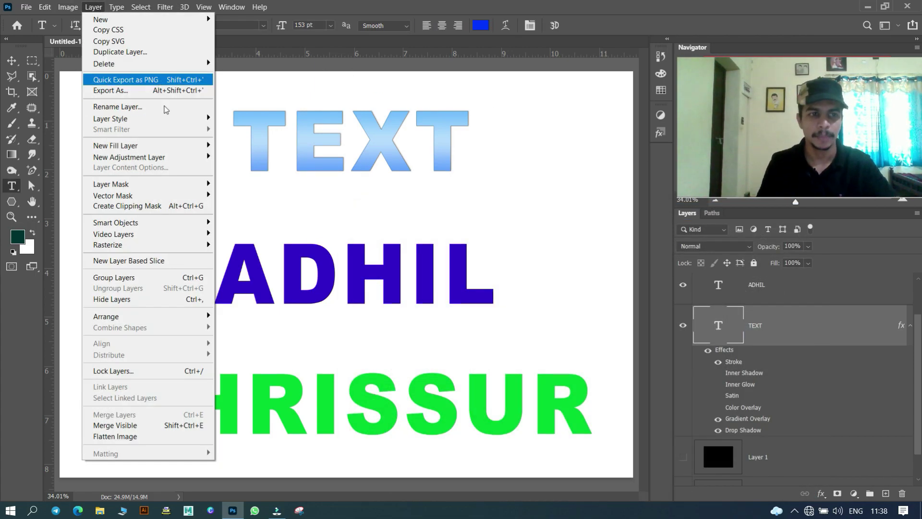
{"action": "mouse_move", "coordinate": [111, 118]}
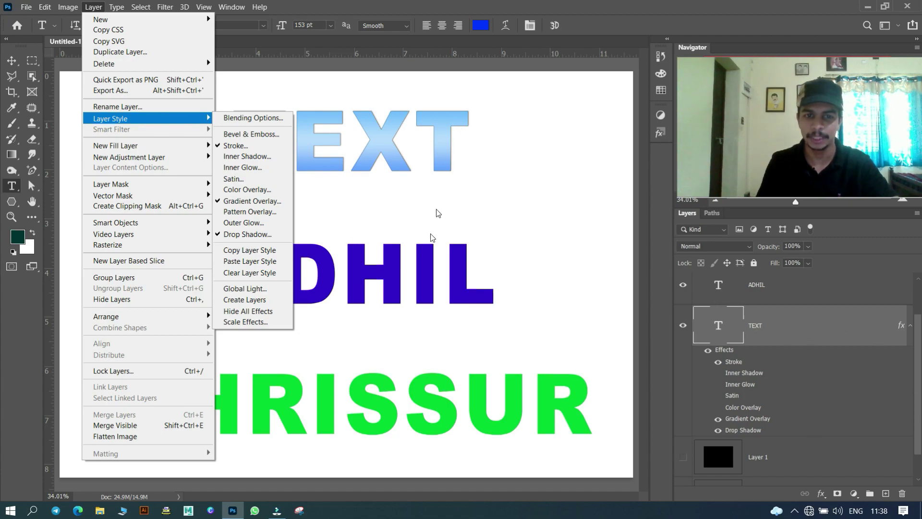
{"action": "left_click", "coordinate": [238, 250]}
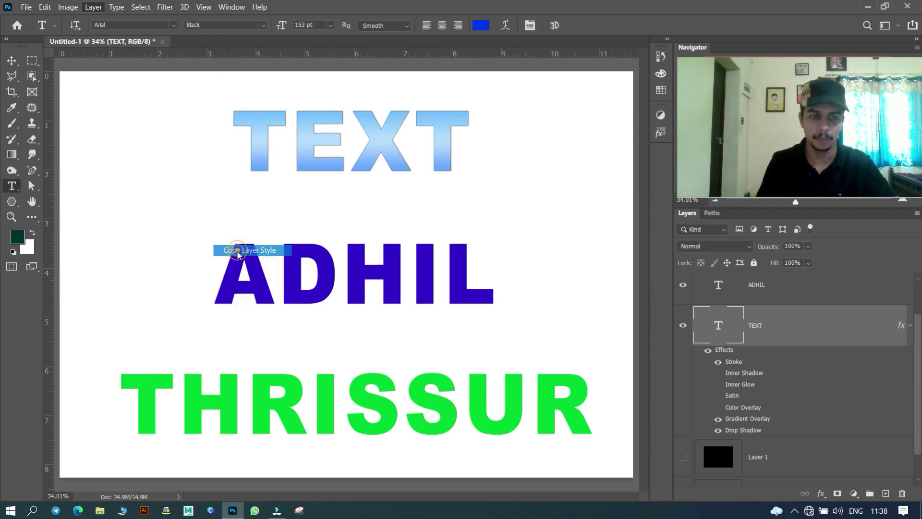
{"action": "left_click", "coordinate": [795, 297]}
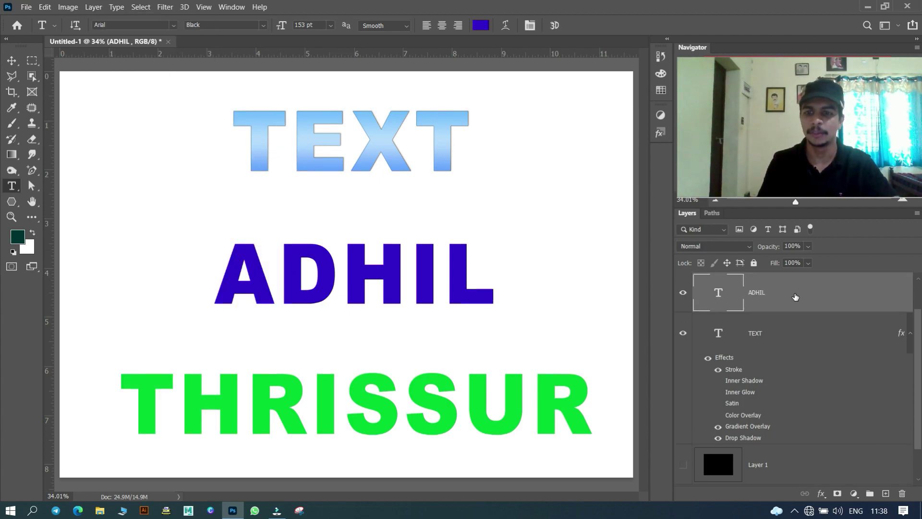
{"action": "left_click", "coordinate": [94, 7]}
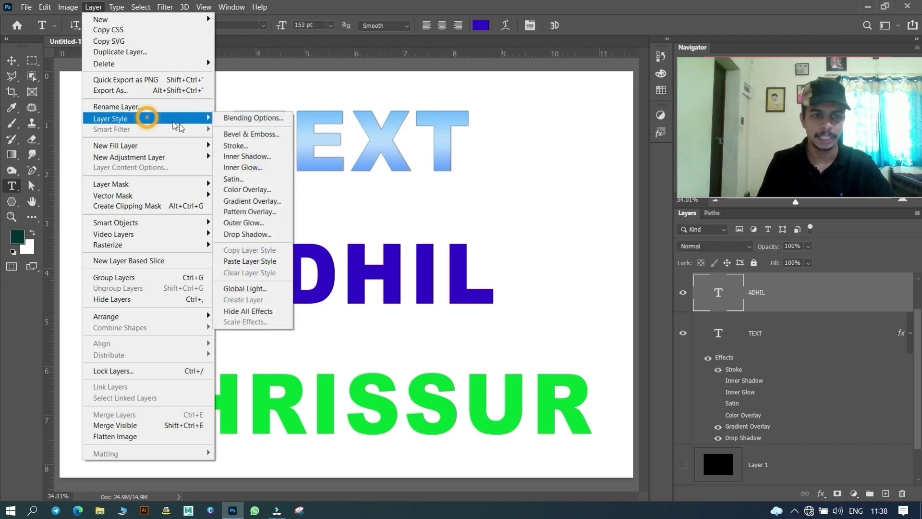
{"action": "left_click", "coordinate": [249, 263]}
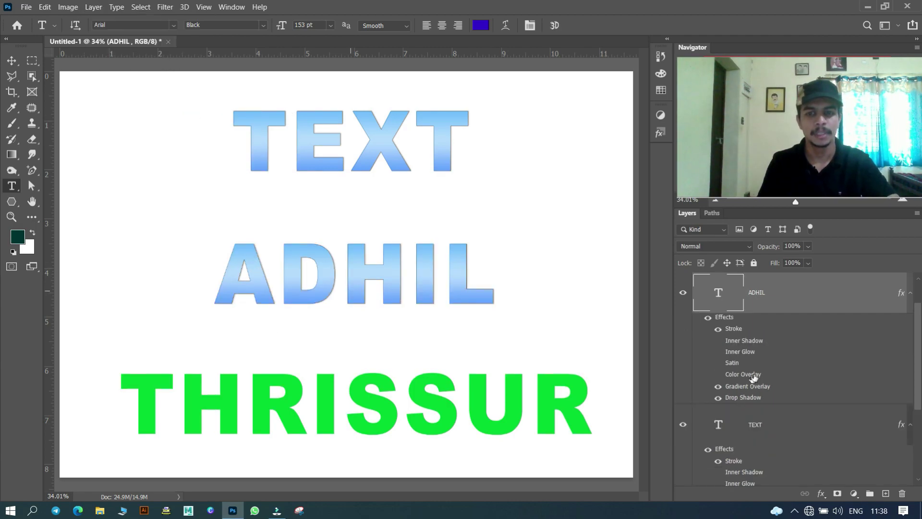
{"action": "right_click", "coordinate": [819, 302]}
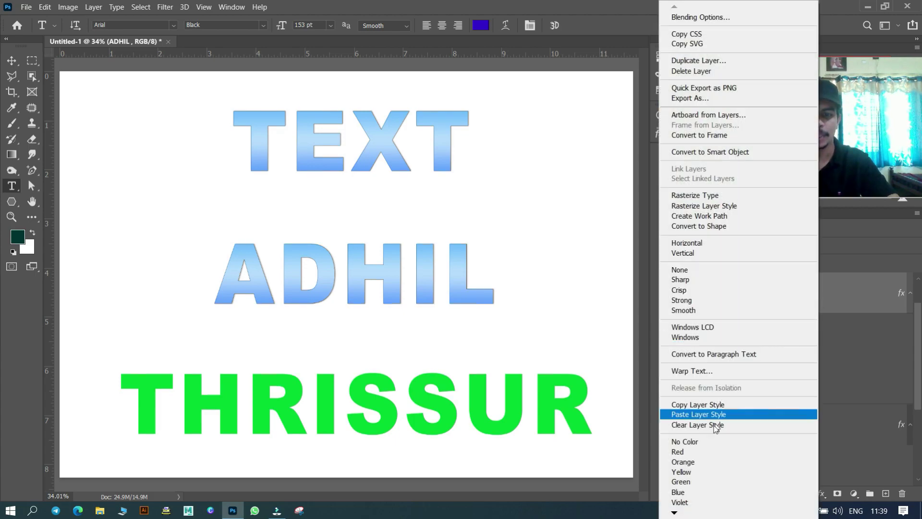
{"action": "left_click", "coordinate": [887, 244]}
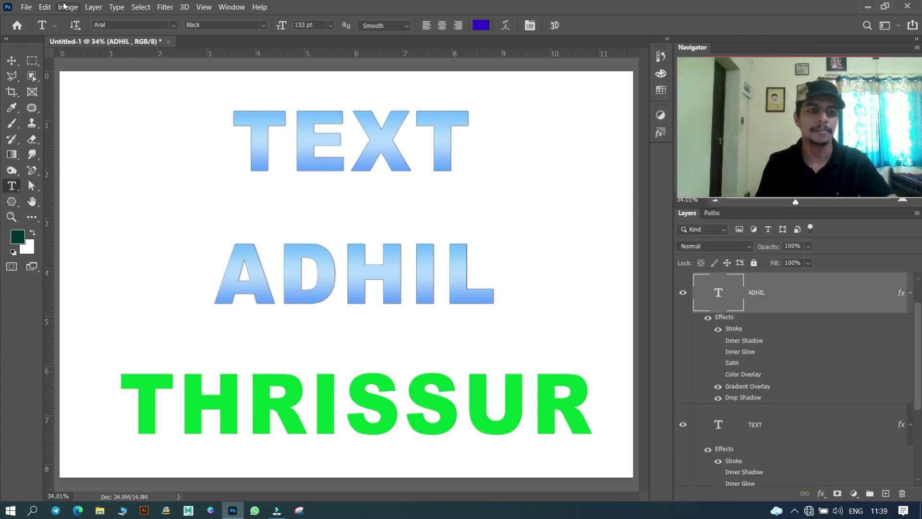
{"action": "left_click", "coordinate": [95, 7]}
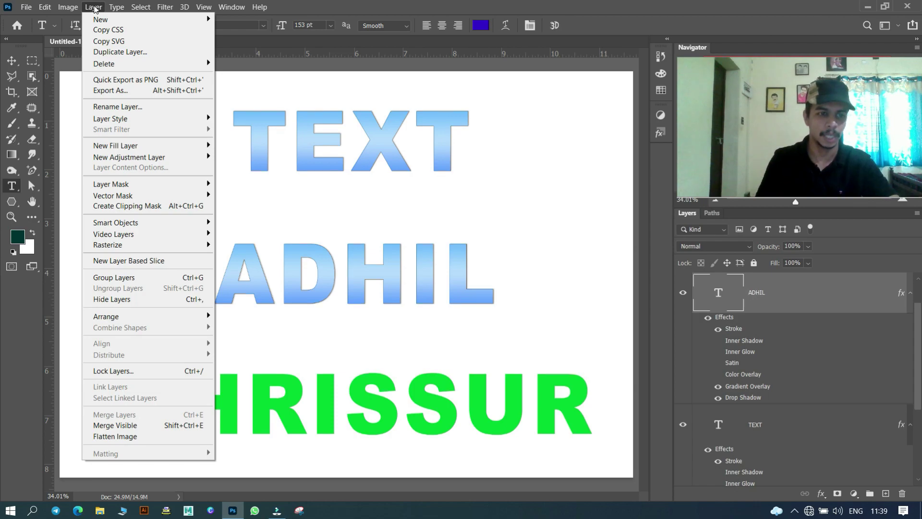
{"action": "left_click", "coordinate": [154, 123]}
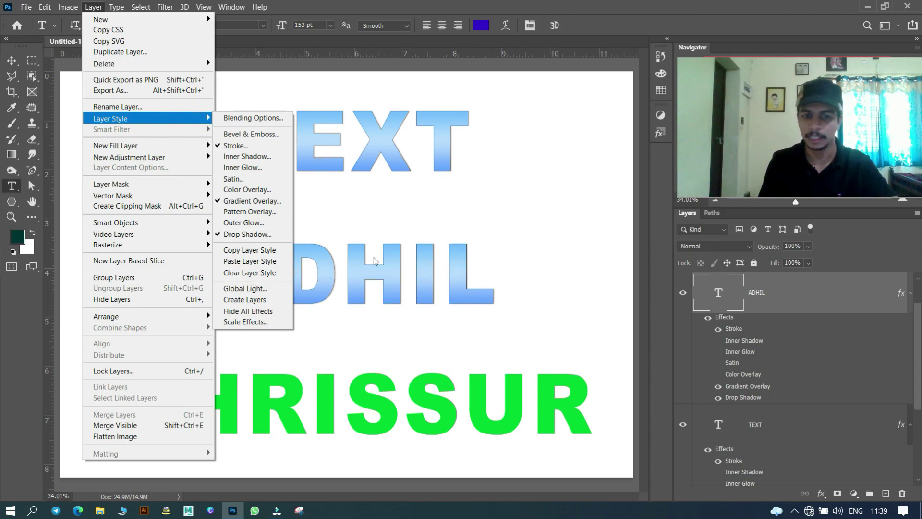
{"action": "left_click", "coordinate": [269, 272]}
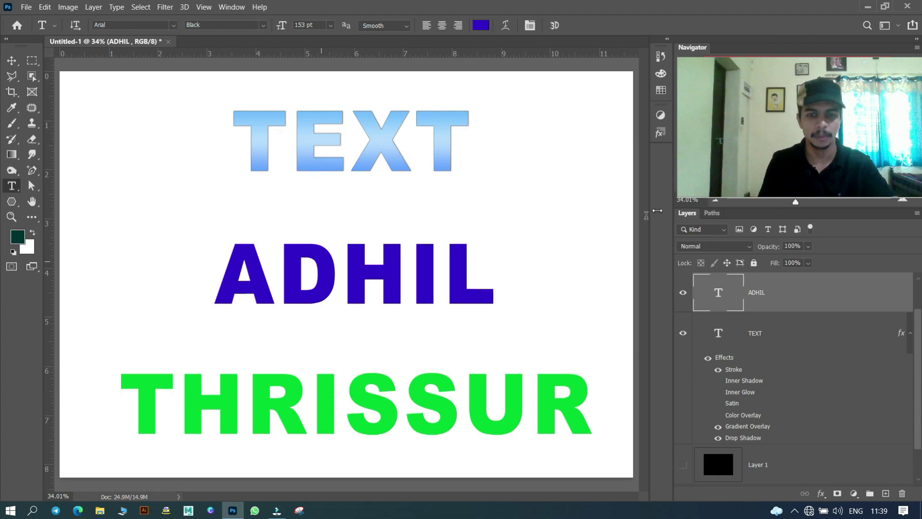
{"action": "left_click", "coordinate": [89, 8]}
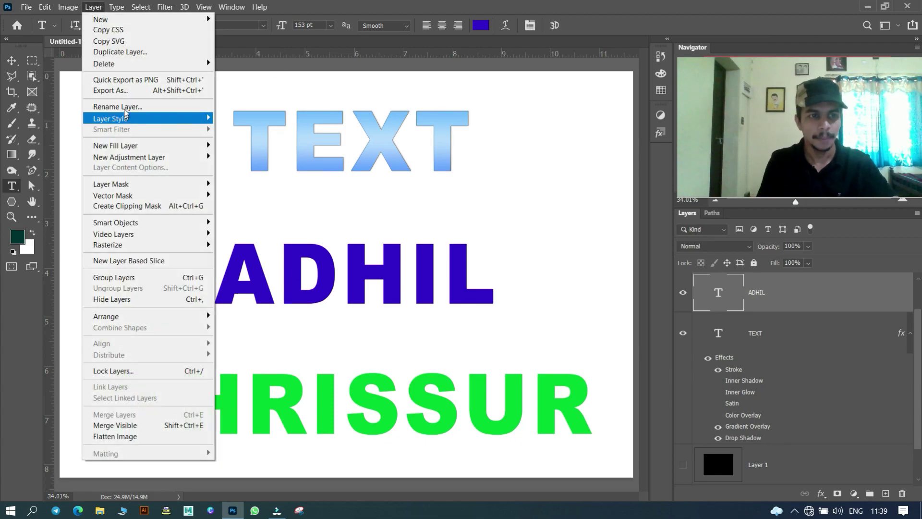
{"action": "left_click", "coordinate": [137, 122]}
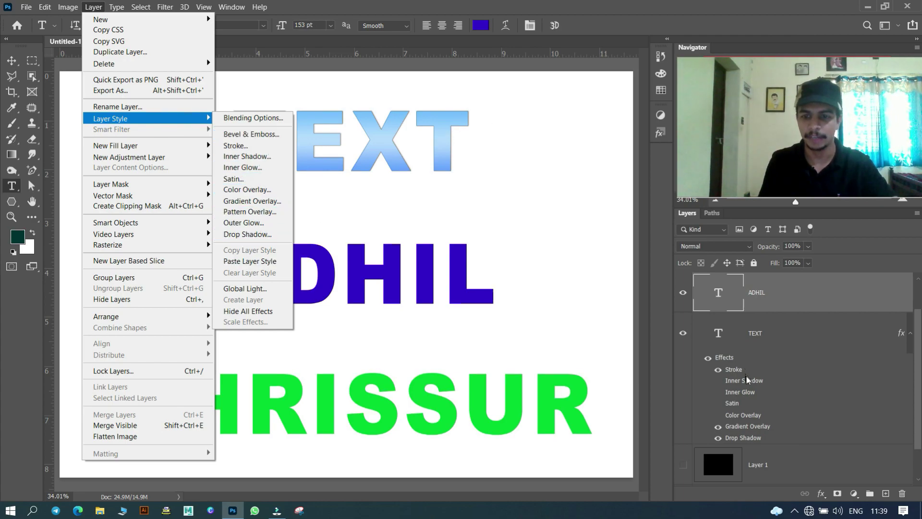
{"action": "left_click", "coordinate": [812, 327]}
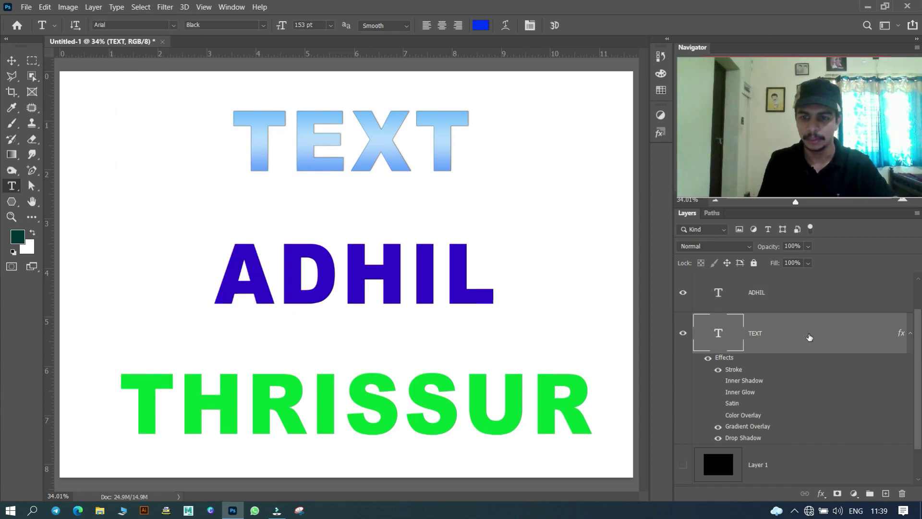
- Scale TEXT's layer effects to the 1000% maximum for a thick outline and shadow
{"action": "left_click", "coordinate": [94, 7]}
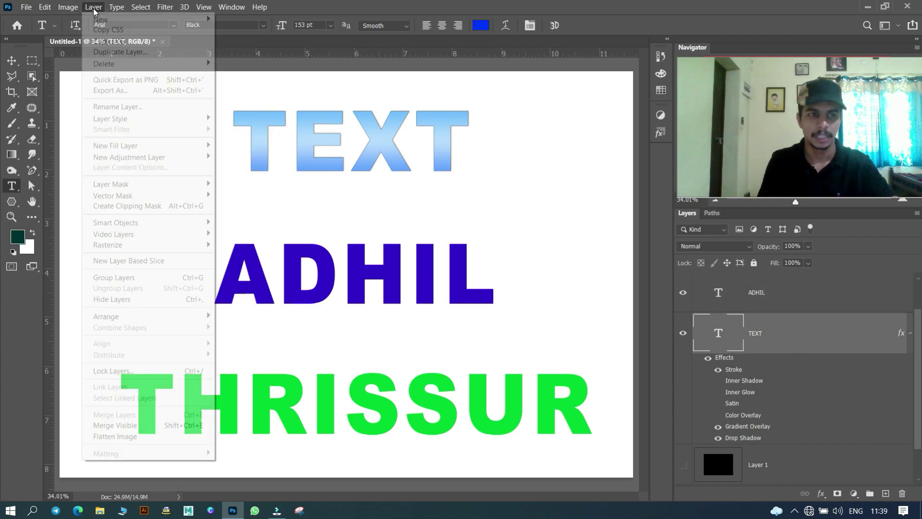
{"action": "mouse_move", "coordinate": [110, 118]}
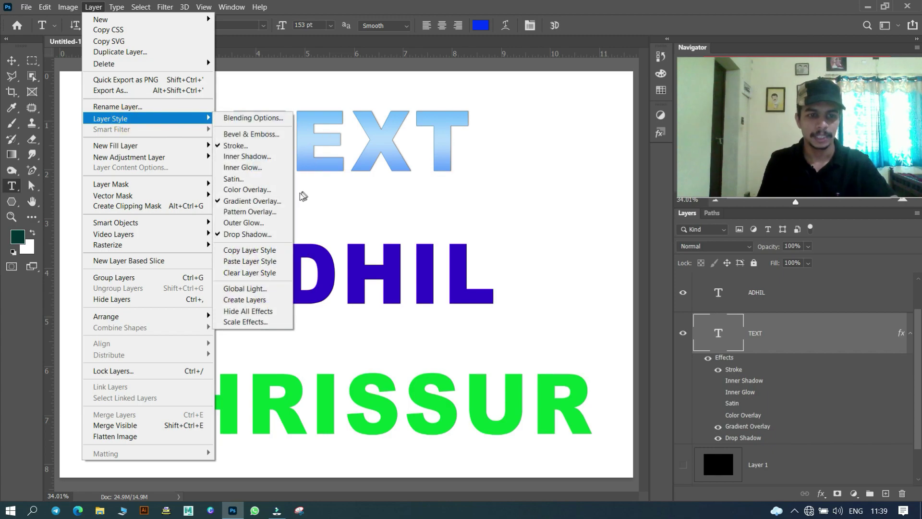
{"action": "left_click", "coordinate": [254, 323]}
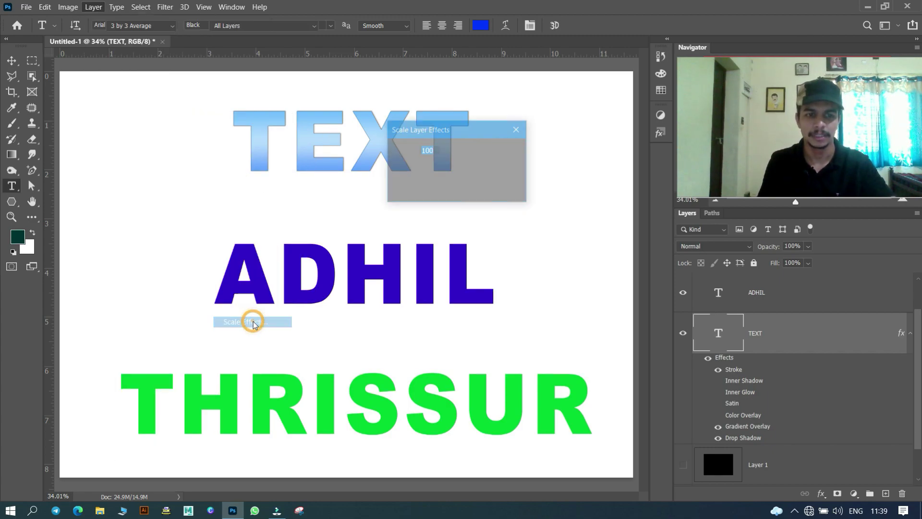
{"action": "left_click_drag", "start_coordinate": [469, 128], "coordinate": [599, 169]}
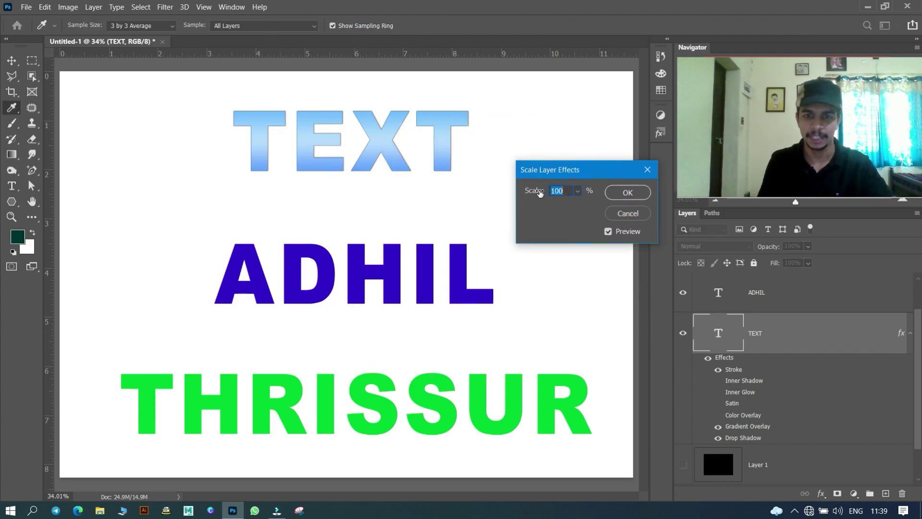
{"action": "mouse_move", "coordinate": [539, 192]}
{"action": "left_mouse_down"}
{"action": "mouse_move", "coordinate": [537, 200]}
{"action": "mouse_move", "coordinate": [527, 190]}
{"action": "mouse_move", "coordinate": [592, 189]}
{"action": "left_mouse_up"}
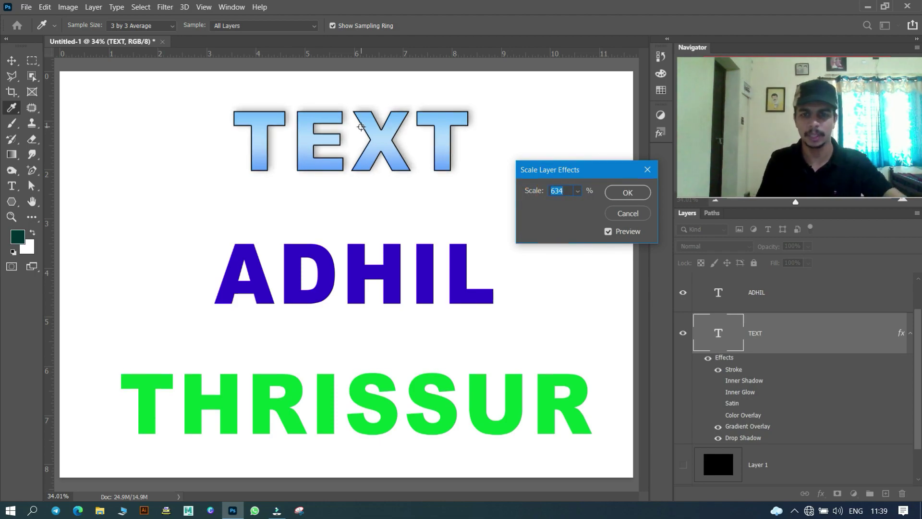
{"action": "left_click", "coordinate": [576, 193]}
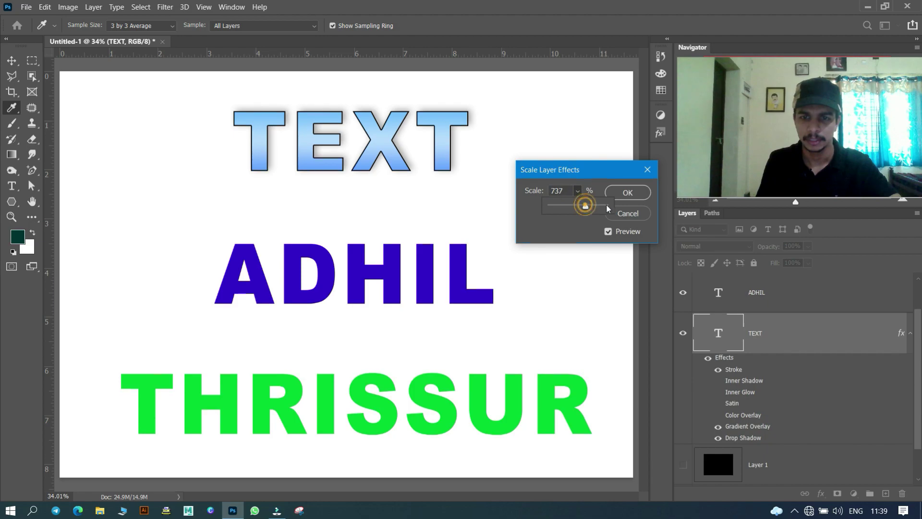
{"action": "mouse_move", "coordinate": [607, 205]}
{"action": "left_mouse_down"}
{"action": "mouse_move", "coordinate": [550, 206]}
{"action": "mouse_move", "coordinate": [620, 216]}
{"action": "left_mouse_up"}
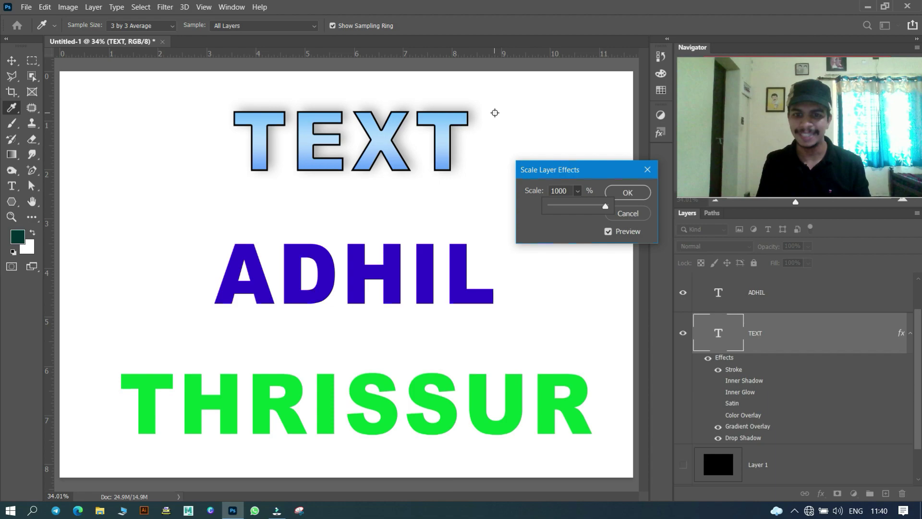
{"action": "left_click", "coordinate": [633, 193]}
{"action": "key", "text": "t"}
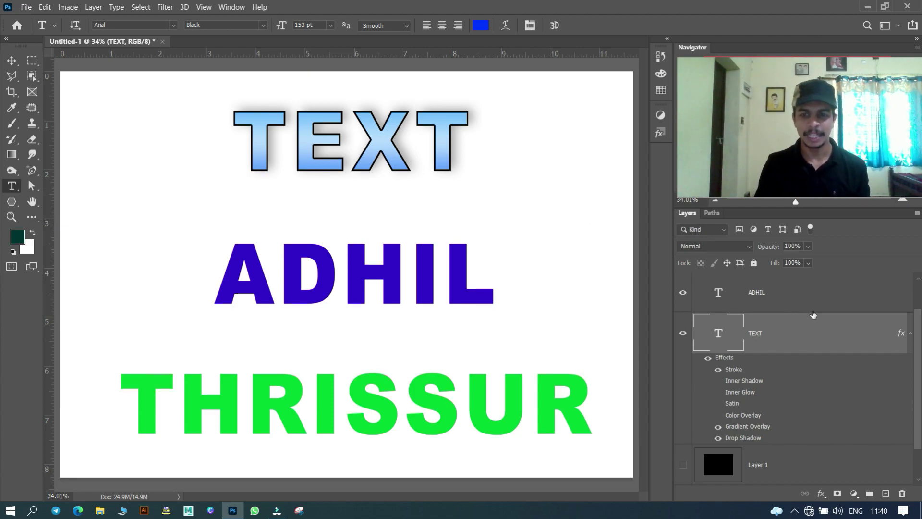
- Copy the TEXT layer's style and paste it onto the ADHIL and THRISSUR layers
{"action": "right_click", "coordinate": [799, 332]}
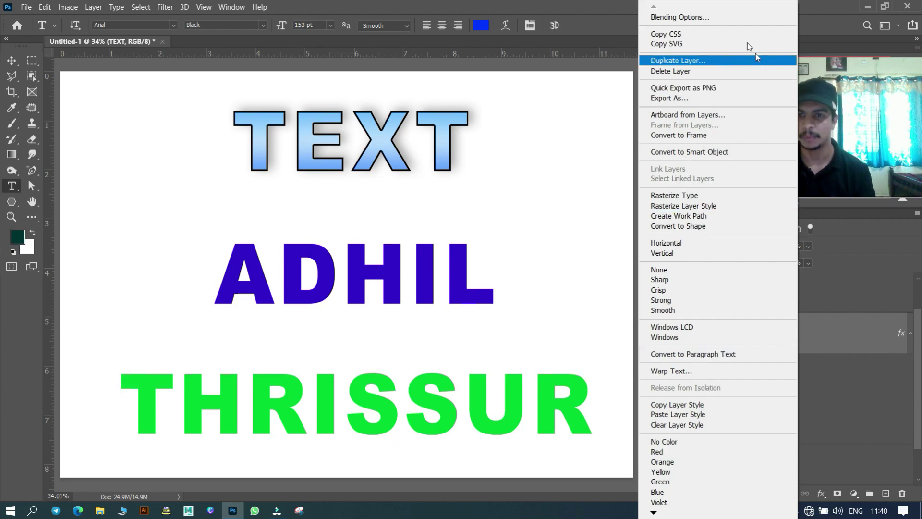
{"action": "left_click", "coordinate": [677, 404]}
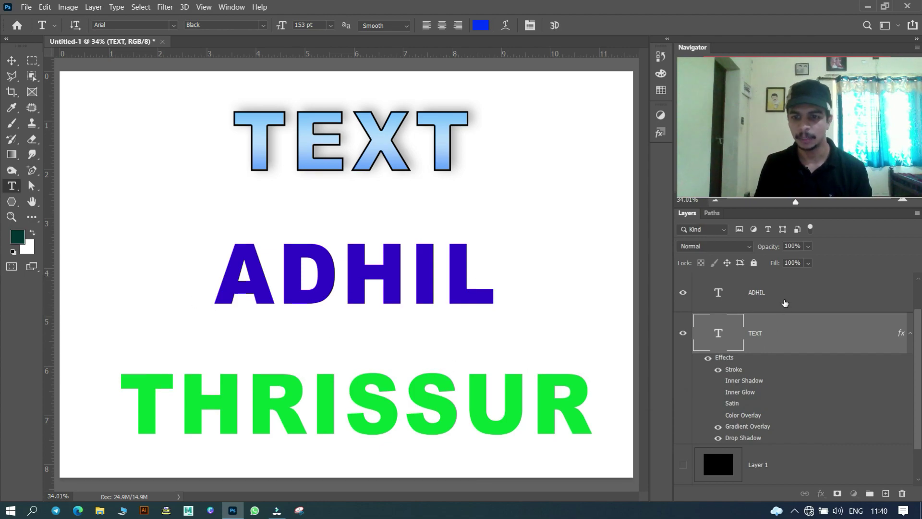
{"action": "left_click", "coordinate": [784, 302]}
{"action": "scroll", "coordinate": [801, 301], "scroll_direction": "up", "scroll_amount": 1}
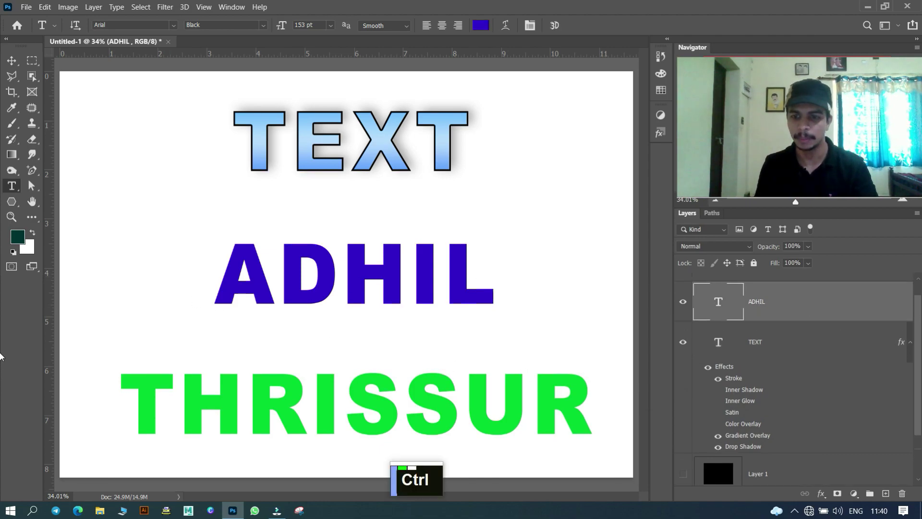
{"action": "left_click", "coordinate": [802, 301], "text": "ctrl"}
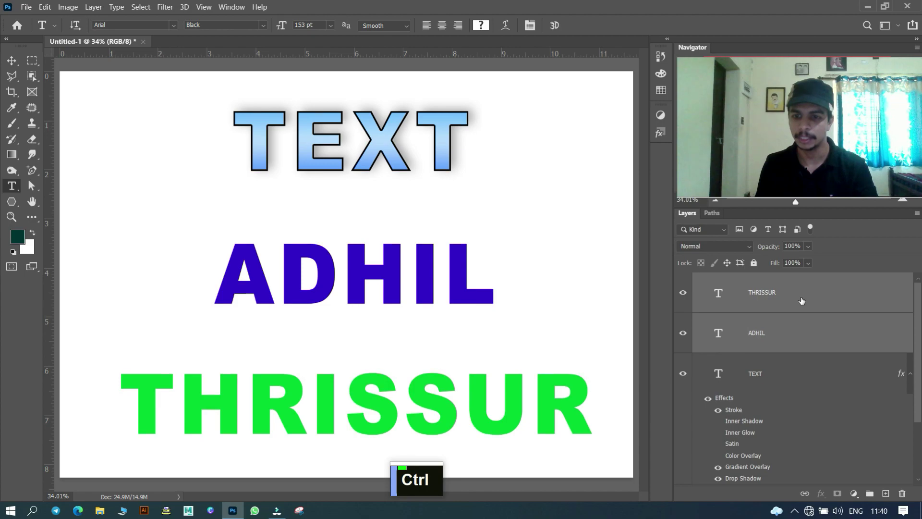
{"action": "right_click", "coordinate": [801, 301]}
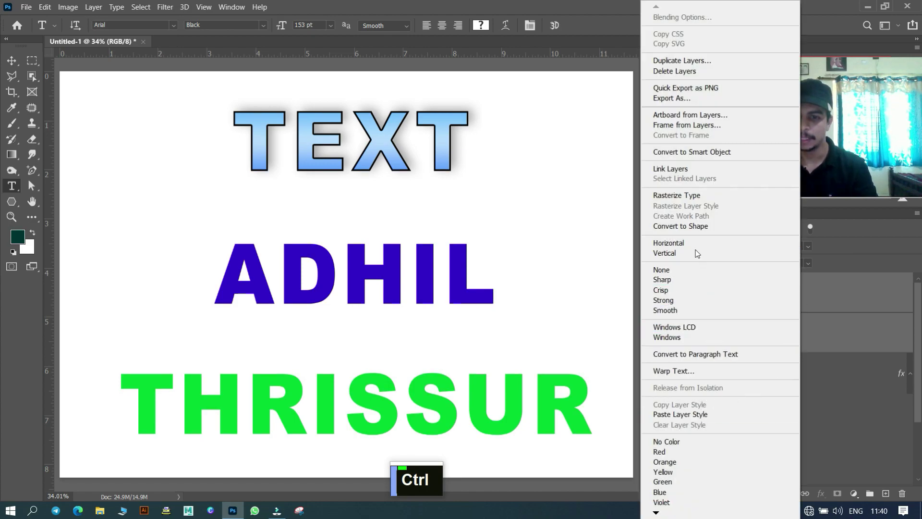
{"action": "left_click", "coordinate": [717, 414]}
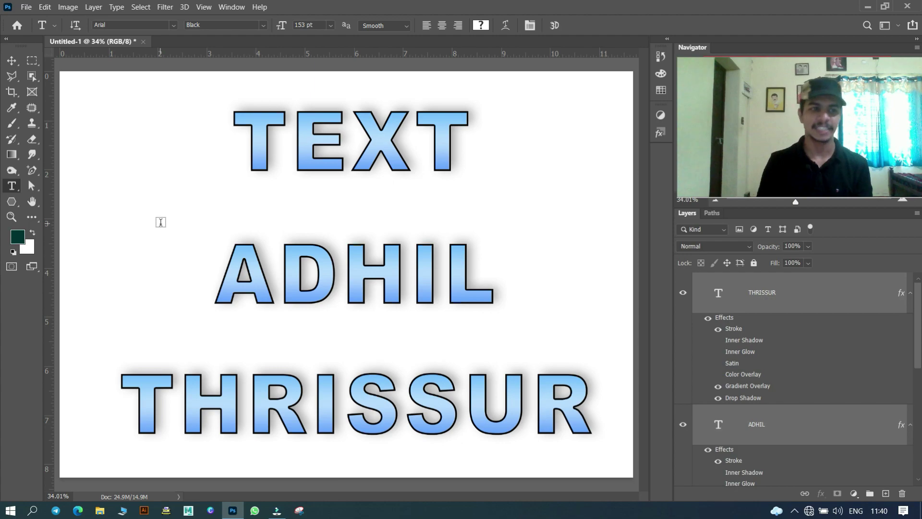
{"action": "left_click", "coordinate": [95, 7]}
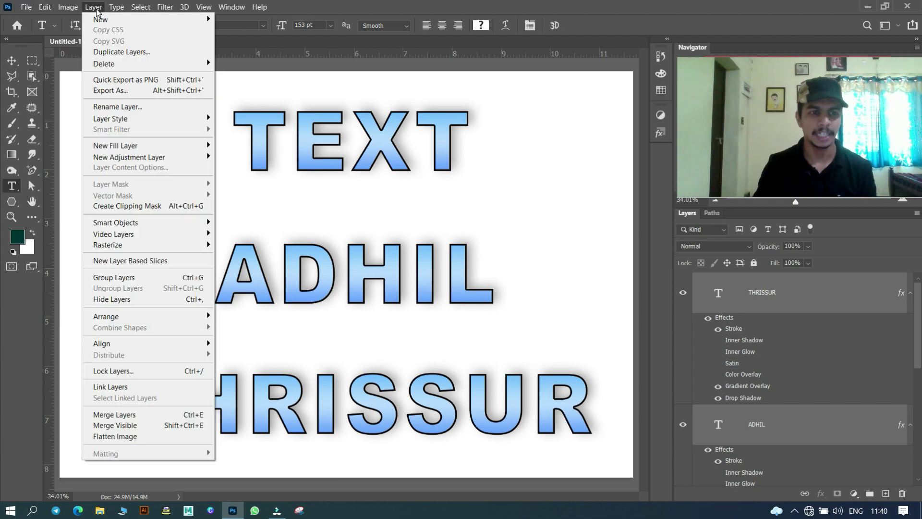
{"action": "mouse_move", "coordinate": [111, 118]}
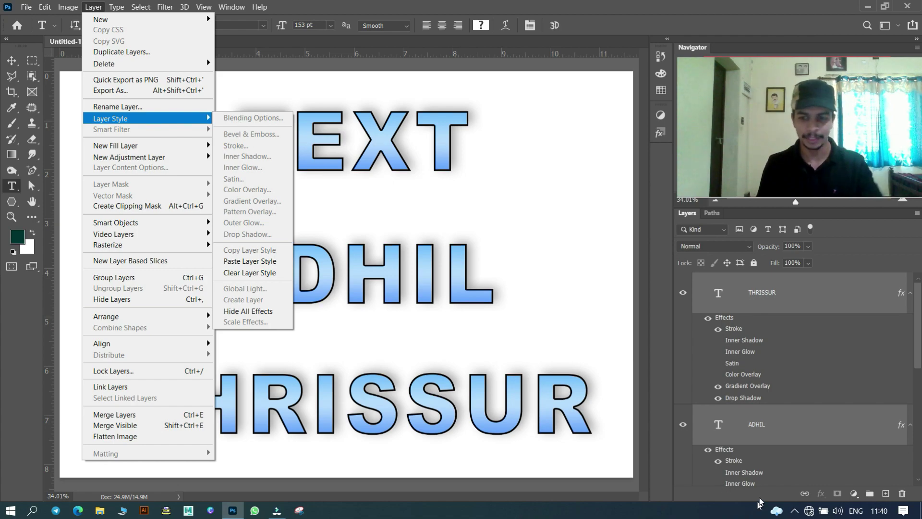
{"action": "left_click", "coordinate": [281, 70]}
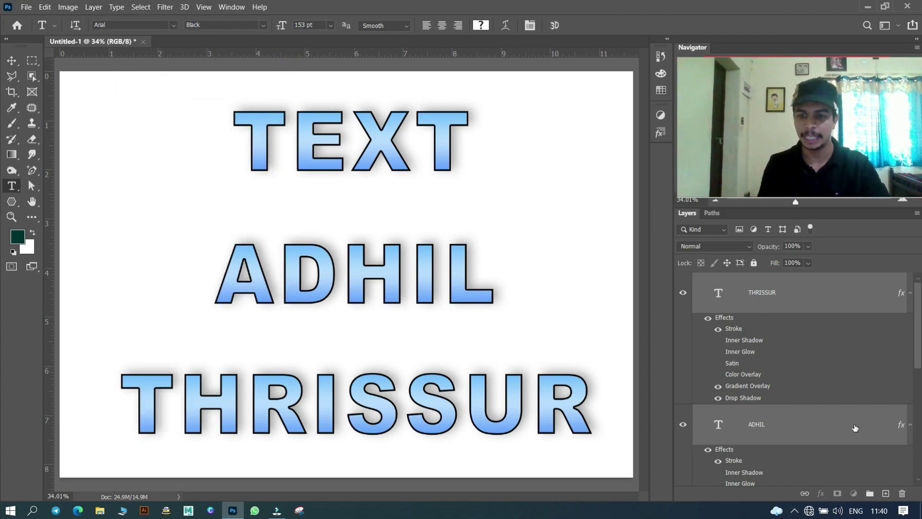
{"action": "left_click", "coordinate": [866, 292]}
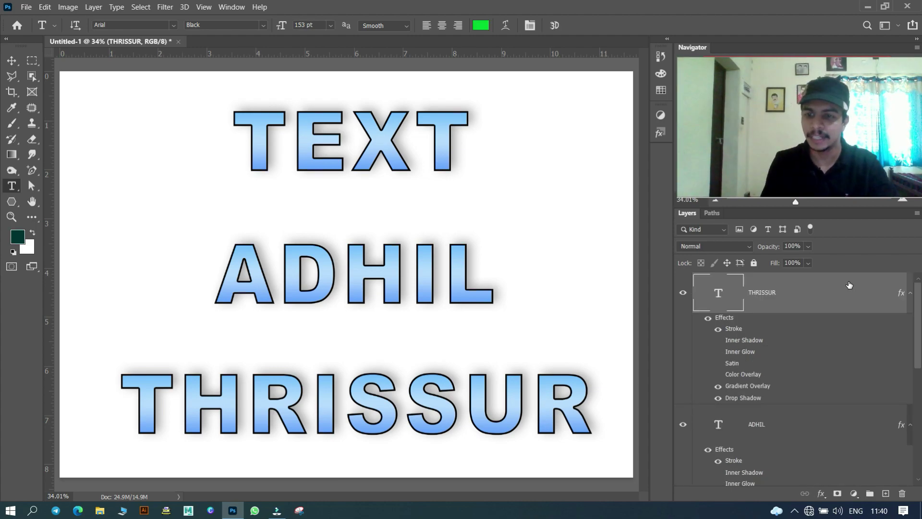
{"action": "left_click", "coordinate": [717, 329]}
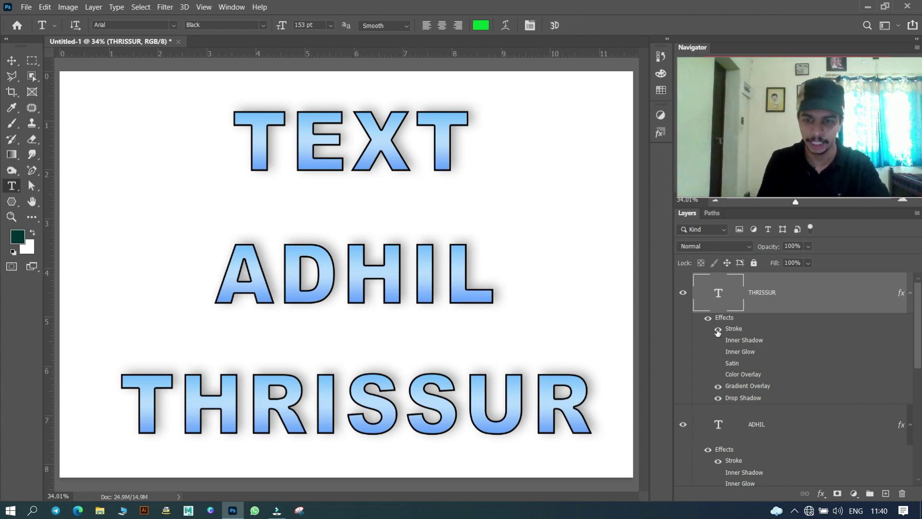
{"action": "double_click", "coordinate": [746, 331]}
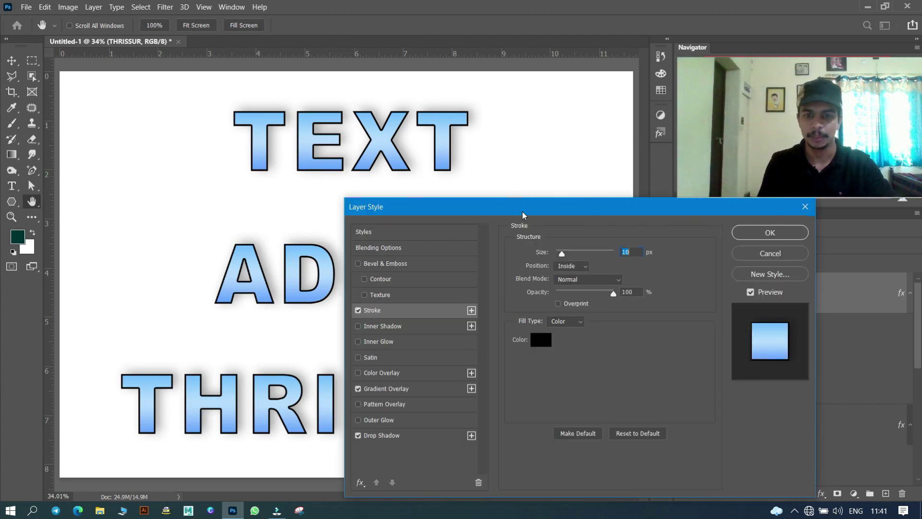
{"action": "left_click_drag", "start_coordinate": [522, 211], "coordinate": [490, 151]}
{"action": "left_click_drag", "start_coordinate": [645, 145], "coordinate": [407, 208]}
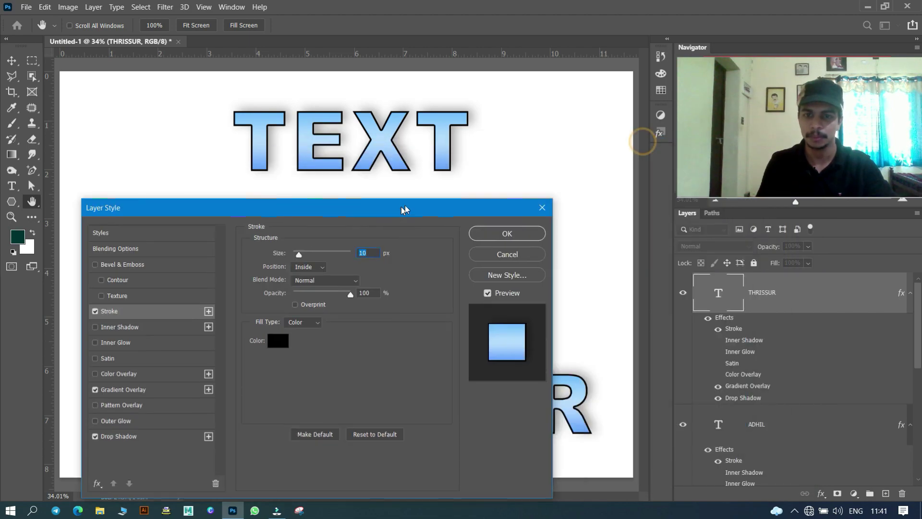
{"action": "left_click", "coordinate": [528, 210]}
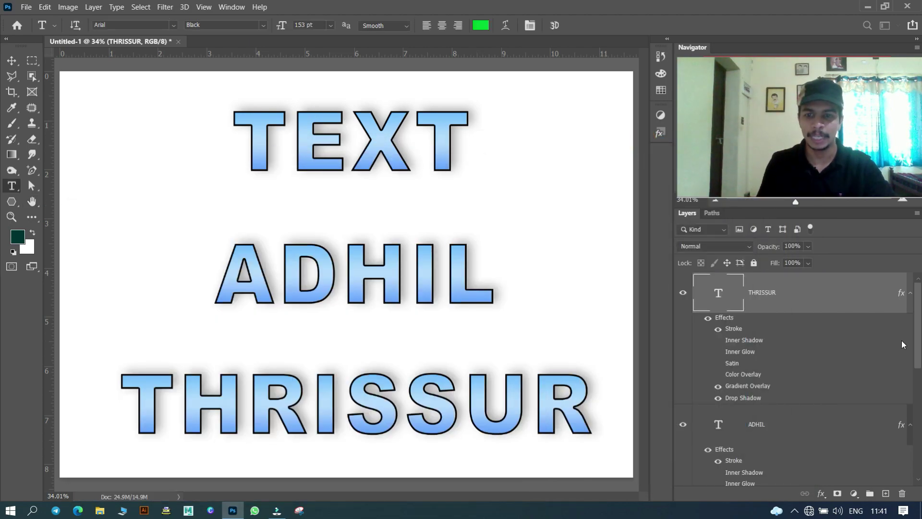
{"action": "right_click", "coordinate": [874, 303]}
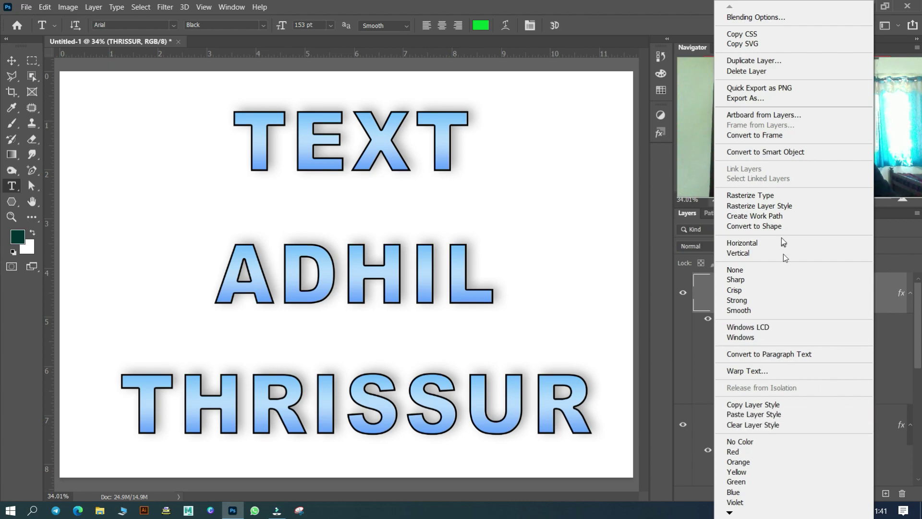
{"action": "left_click", "coordinate": [895, 301]}
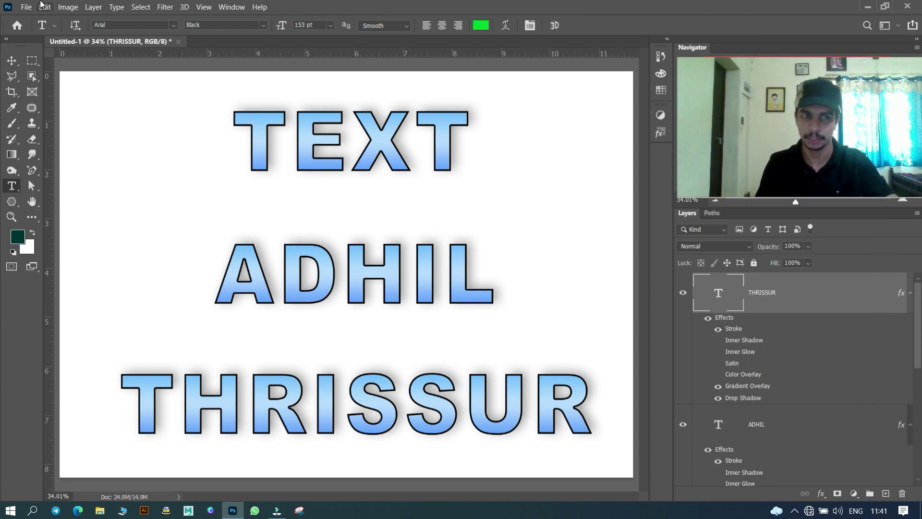
{"action": "left_click", "coordinate": [87, 7]}
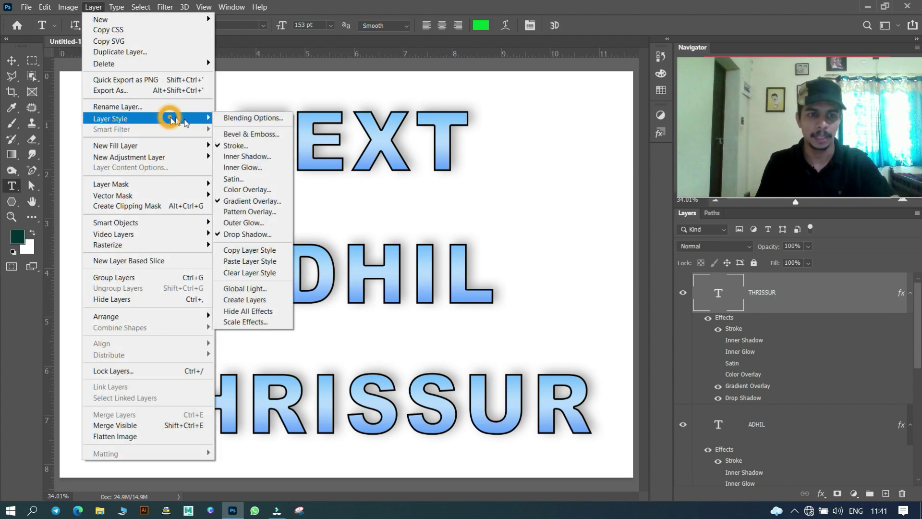
{"action": "mouse_move", "coordinate": [111, 119]}
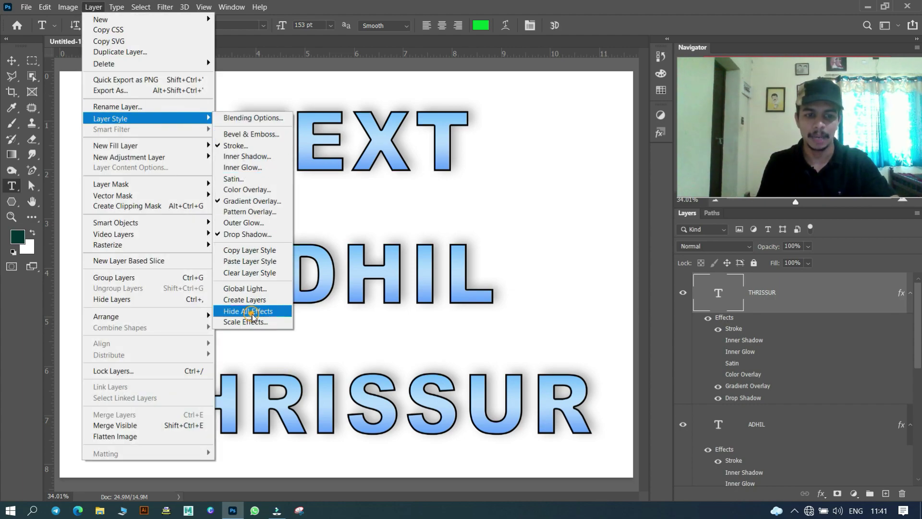
{"action": "left_click", "coordinate": [252, 311]}
{"action": "left_click", "coordinate": [94, 9]}
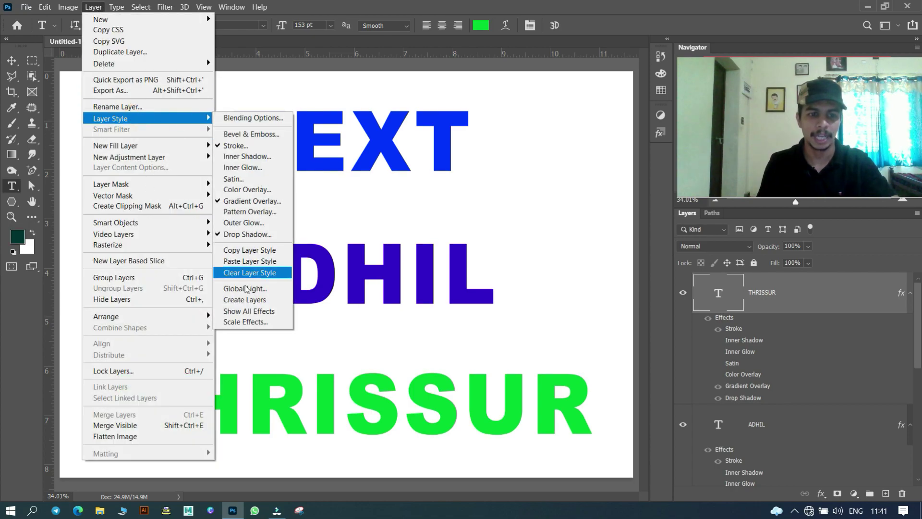
{"action": "left_click", "coordinate": [242, 310]}
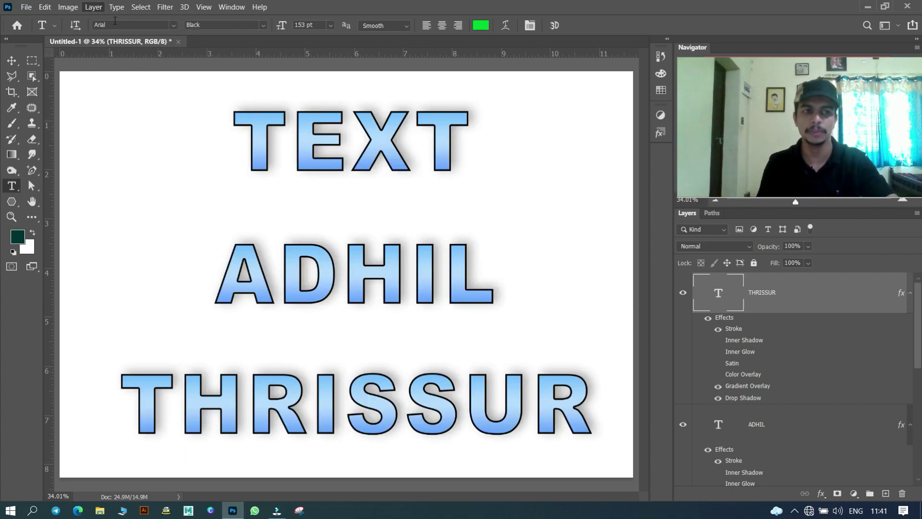
{"action": "left_click", "coordinate": [811, 433]}
{"action": "right_click", "coordinate": [795, 375]}
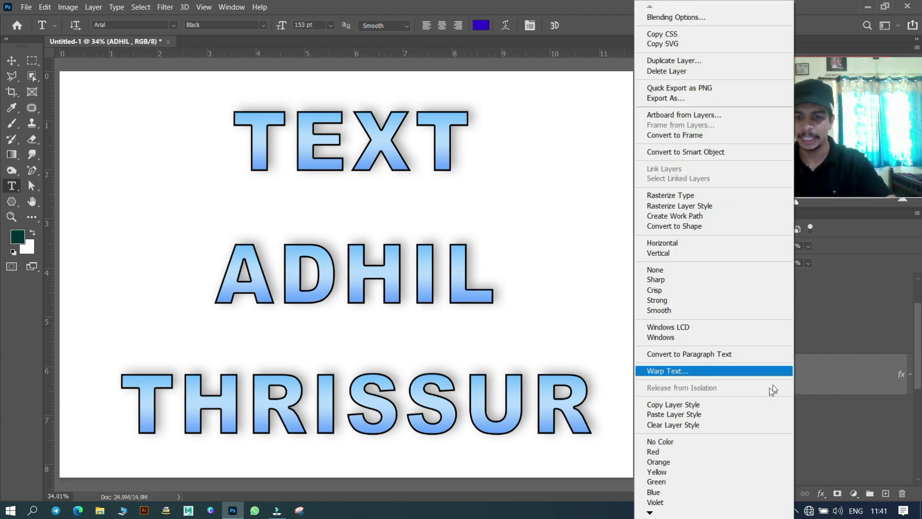
- Clear the pasted layer style from ADHIL, leaving it plain blue, then select the TEXT layer
{"action": "left_click", "coordinate": [713, 427]}
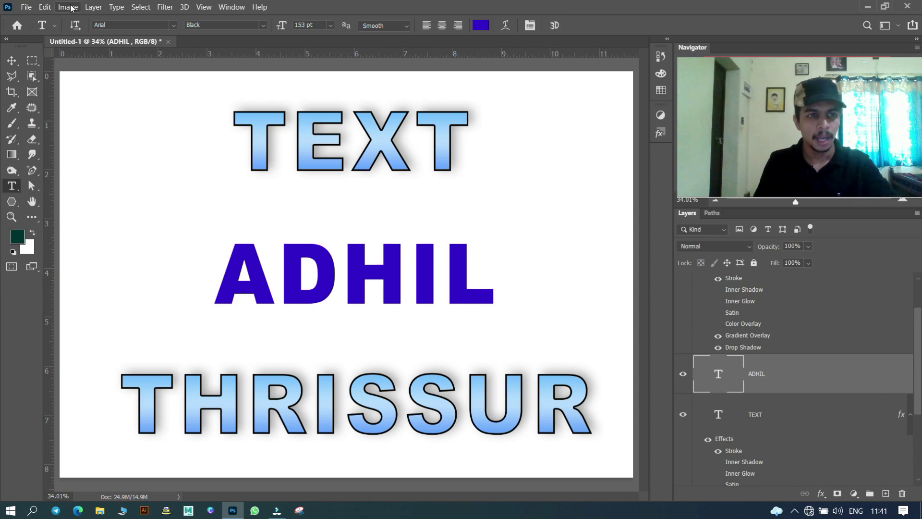
{"action": "left_click", "coordinate": [93, 6]}
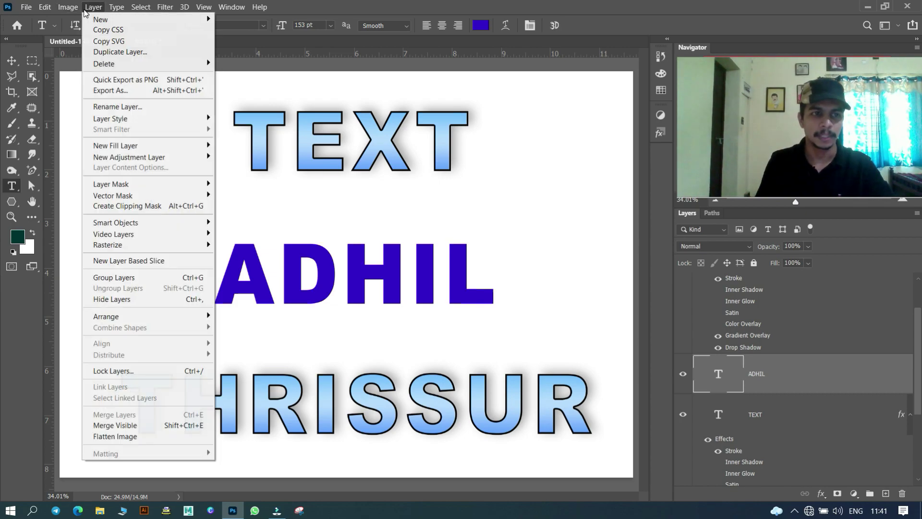
{"action": "left_click", "coordinate": [132, 118]}
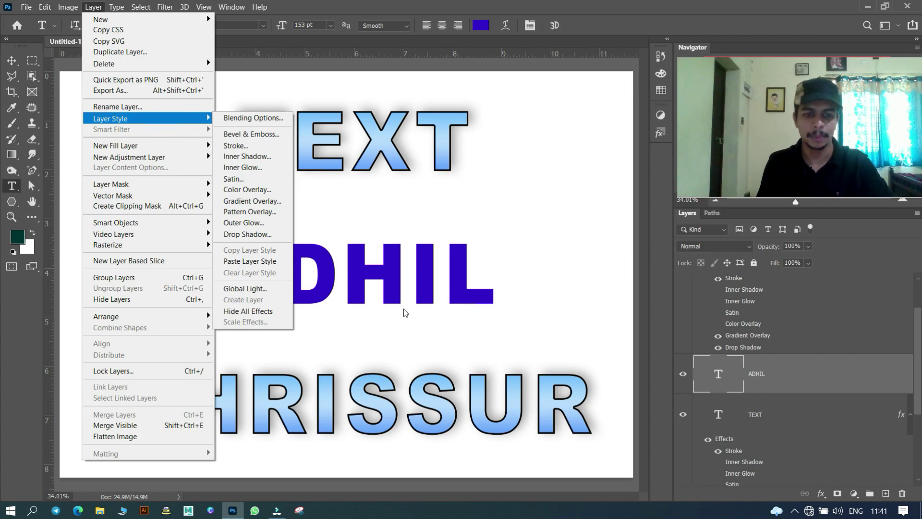
{"action": "left_click", "coordinate": [429, 273]}
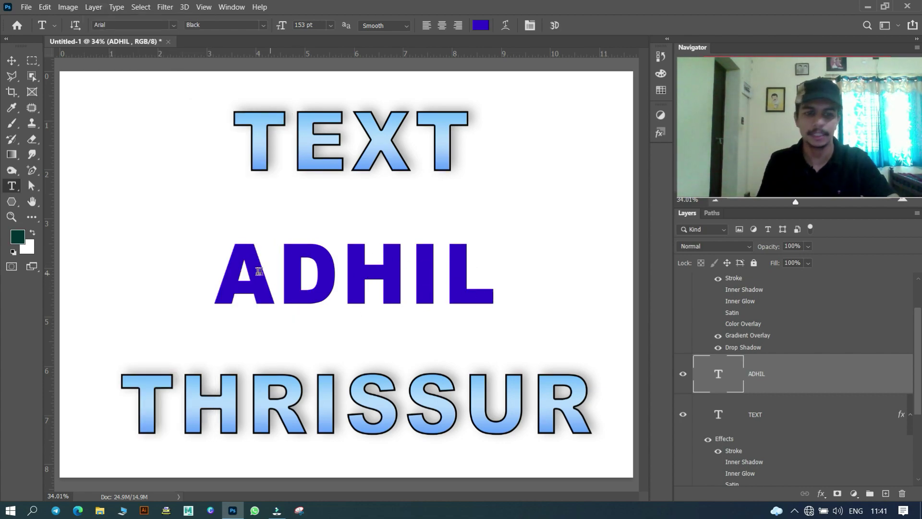
{"action": "left_click", "coordinate": [748, 412]}
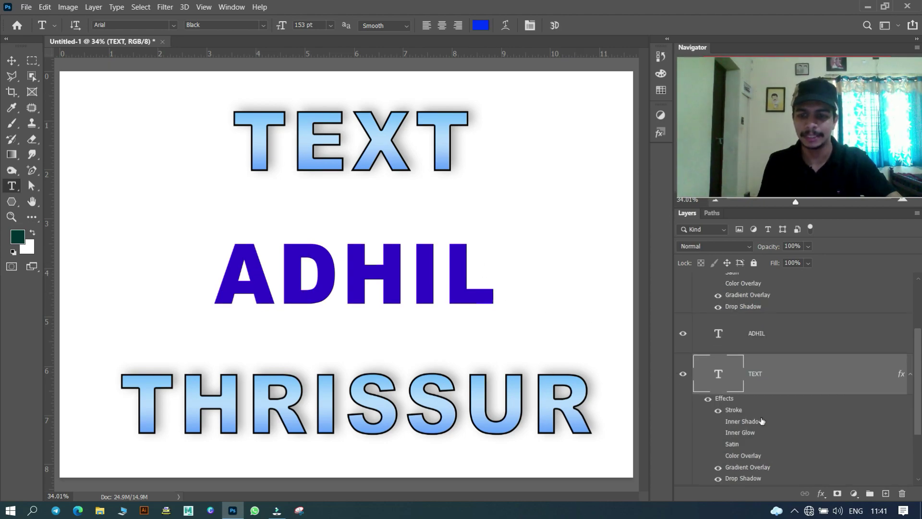
{"action": "left_click", "coordinate": [93, 7]}
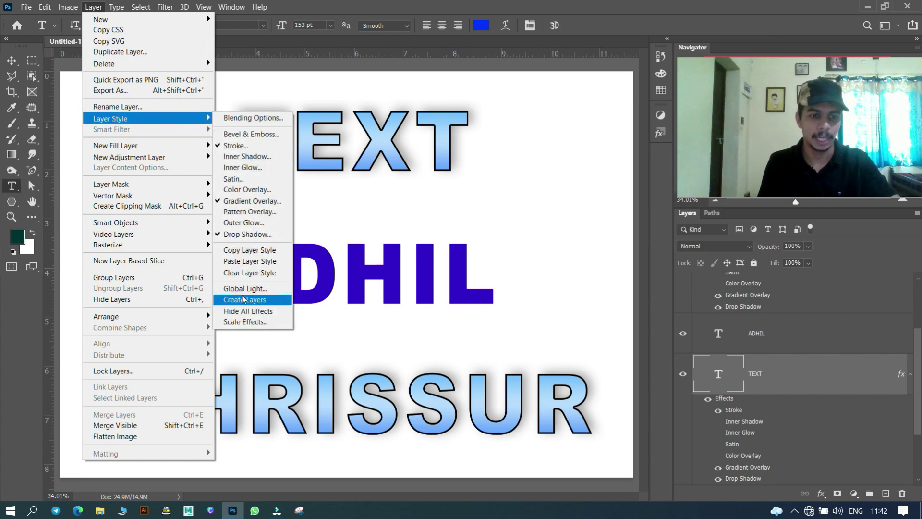
{"action": "mouse_move", "coordinate": [110, 118]}
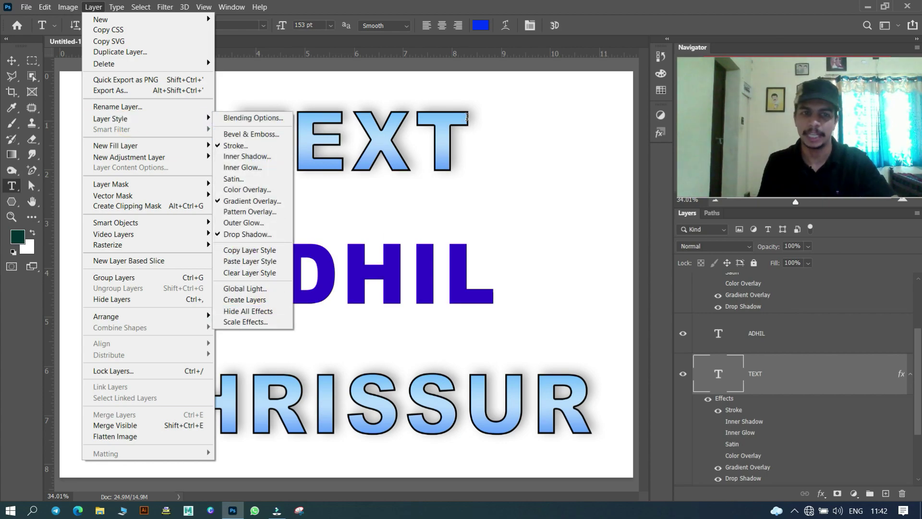
{"action": "left_click", "coordinate": [466, 116]}
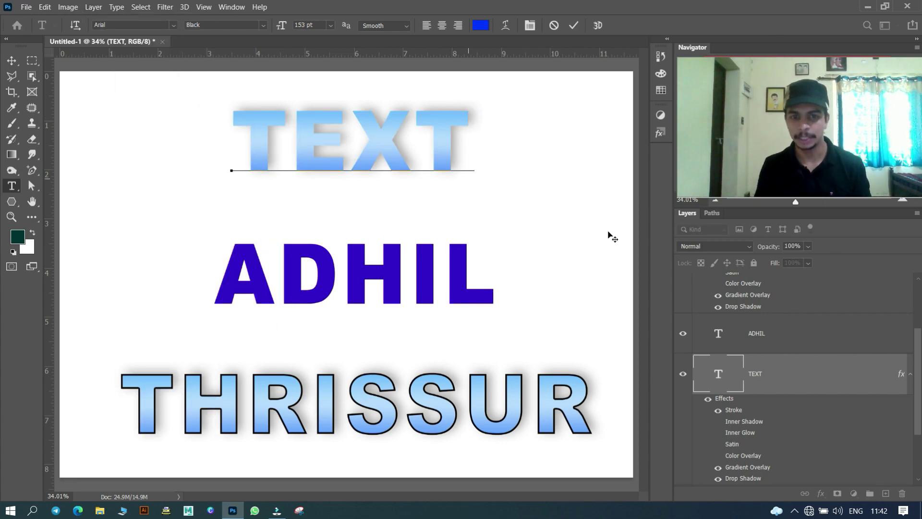
{"action": "left_click", "coordinate": [868, 368]}
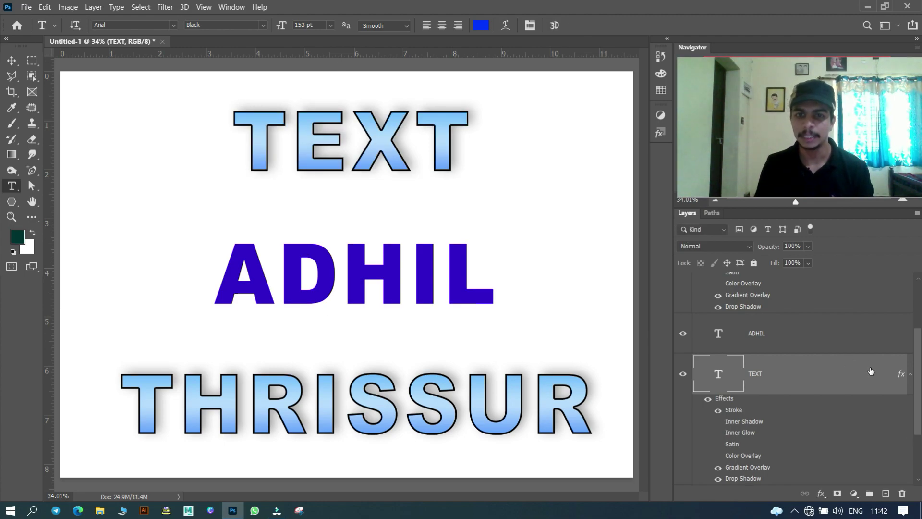
{"action": "double_click", "coordinate": [870, 371]}
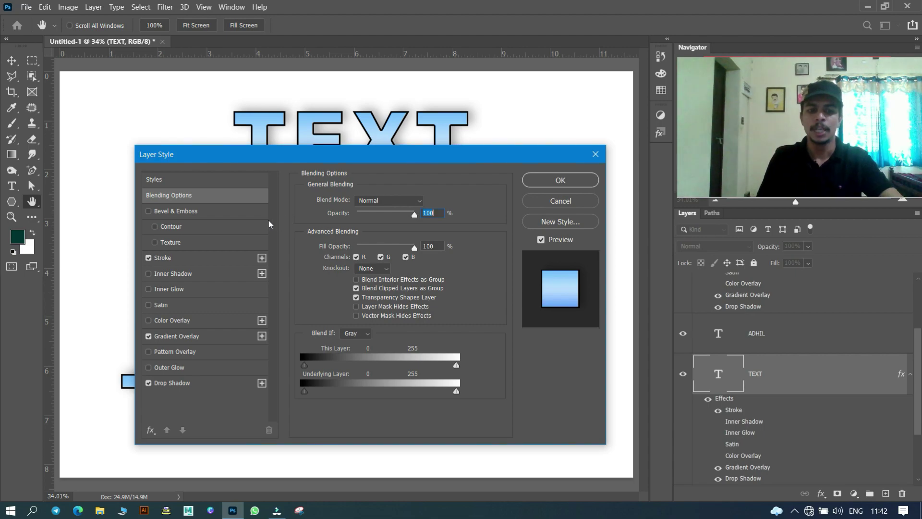
{"action": "left_click", "coordinate": [595, 154]}
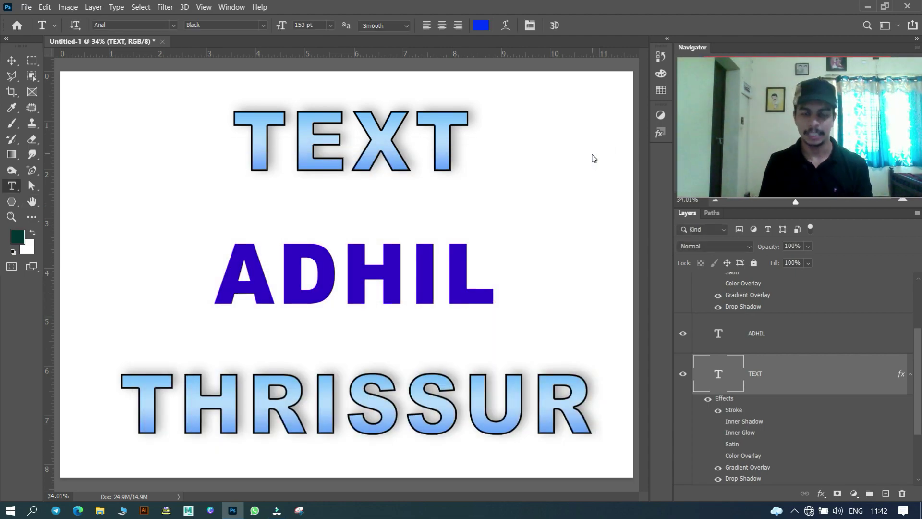